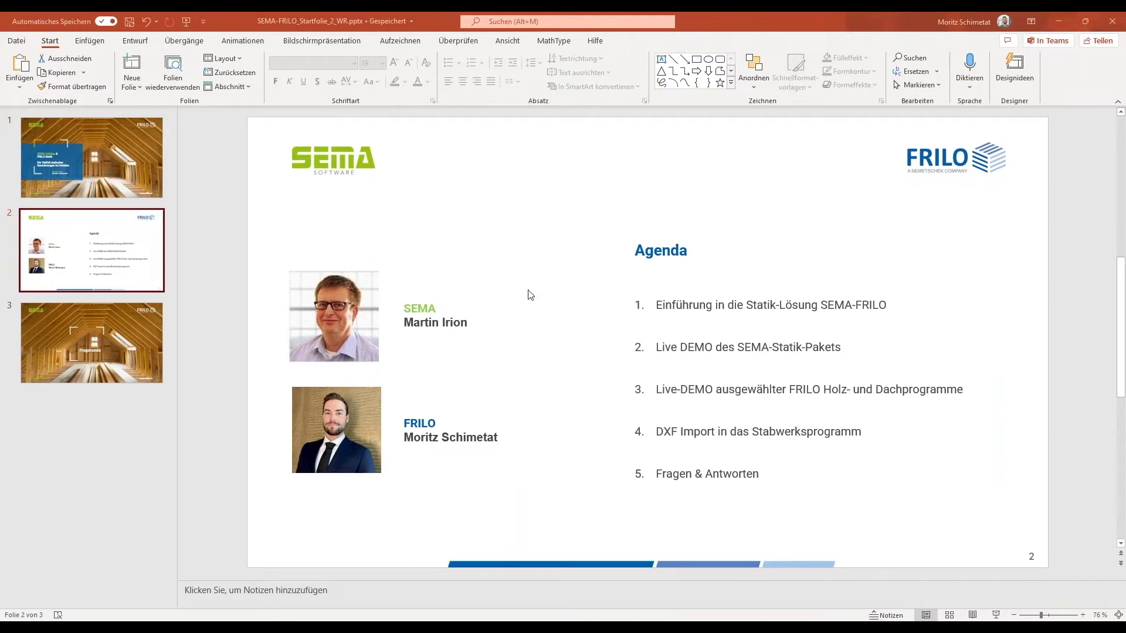
# Open the project "221BV100_pusty projekt analiza wytrz. konstrukcji dachu.SEM" in SEMA and store it in the projects folder as 221BV076
pyautogui.click(1059, 24)
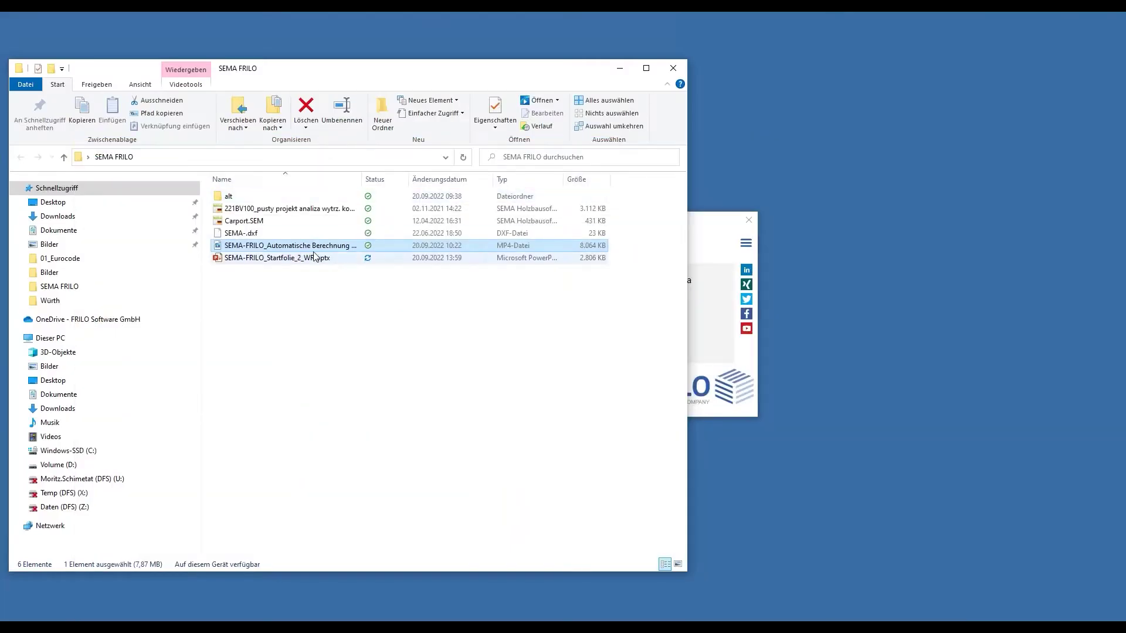
pyautogui.click(306, 208)
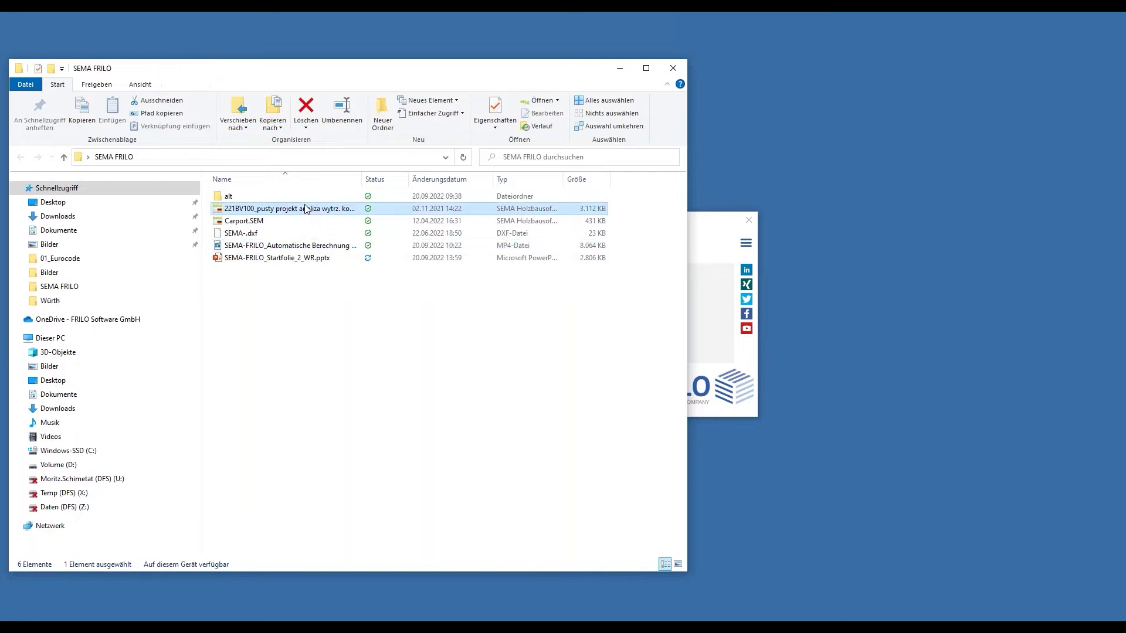
pyautogui.doubleClick(305, 208)
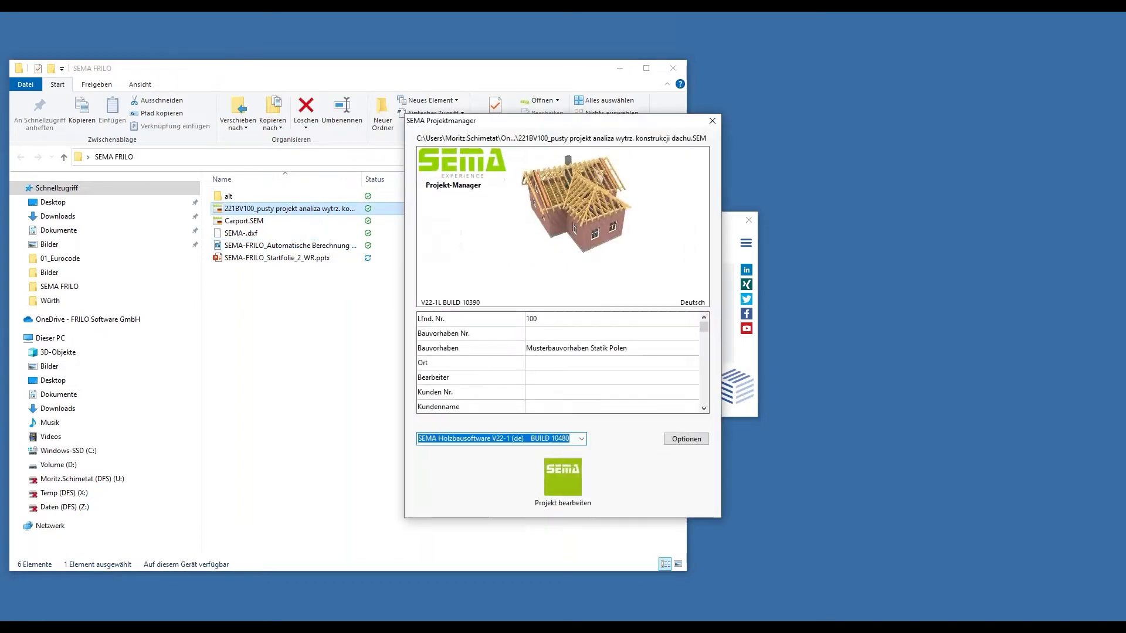
pyautogui.click(579, 467)
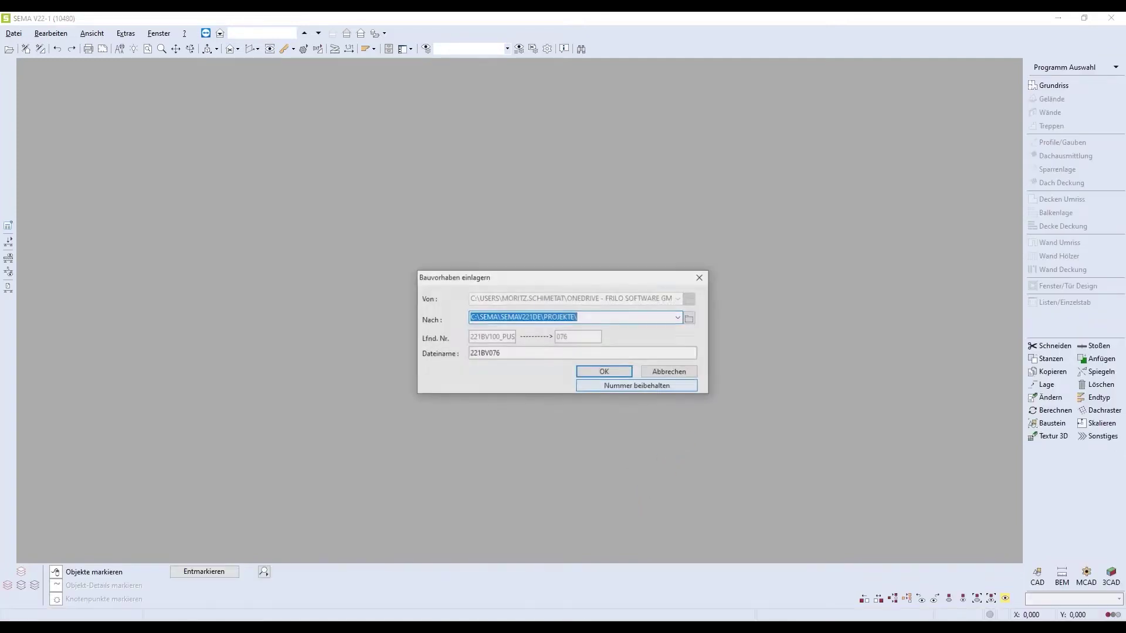
pyautogui.click(602, 374)
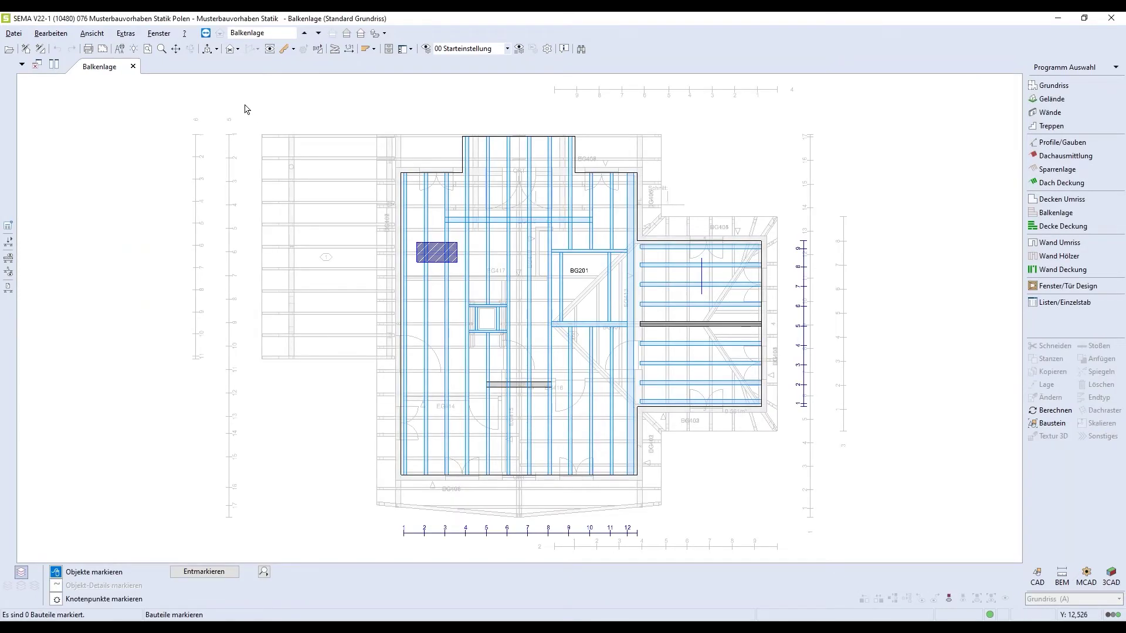
# Display the building in a 3D view with only its structural roof and floor framing shown
pyautogui.click(208, 49)
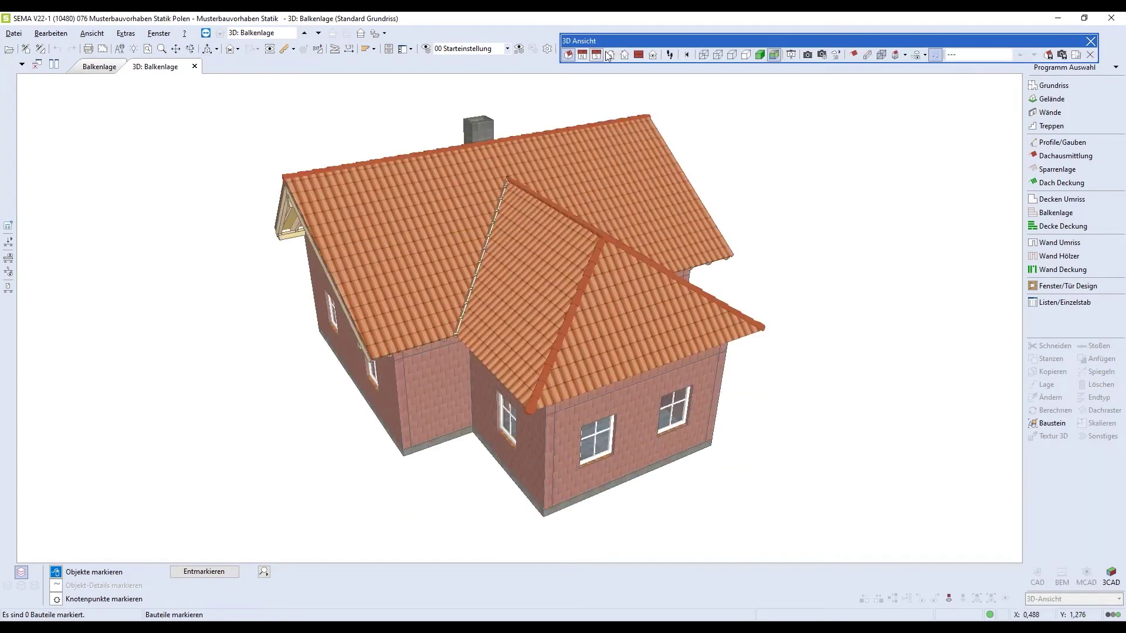
pyautogui.click(852, 55)
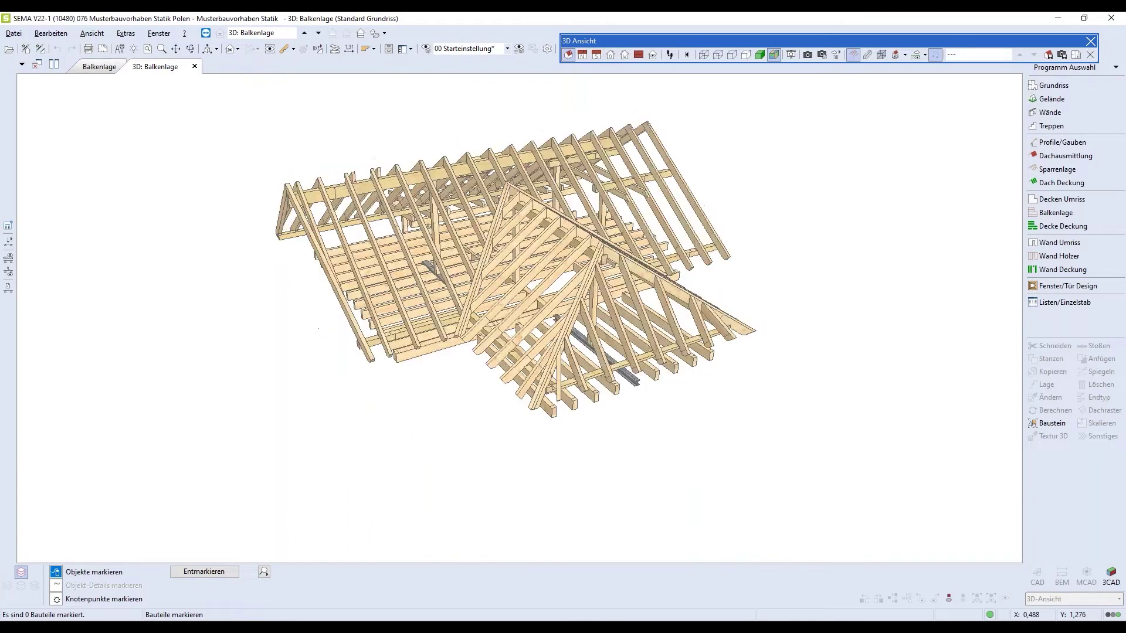
pyautogui.scroll(2, 481, 132)
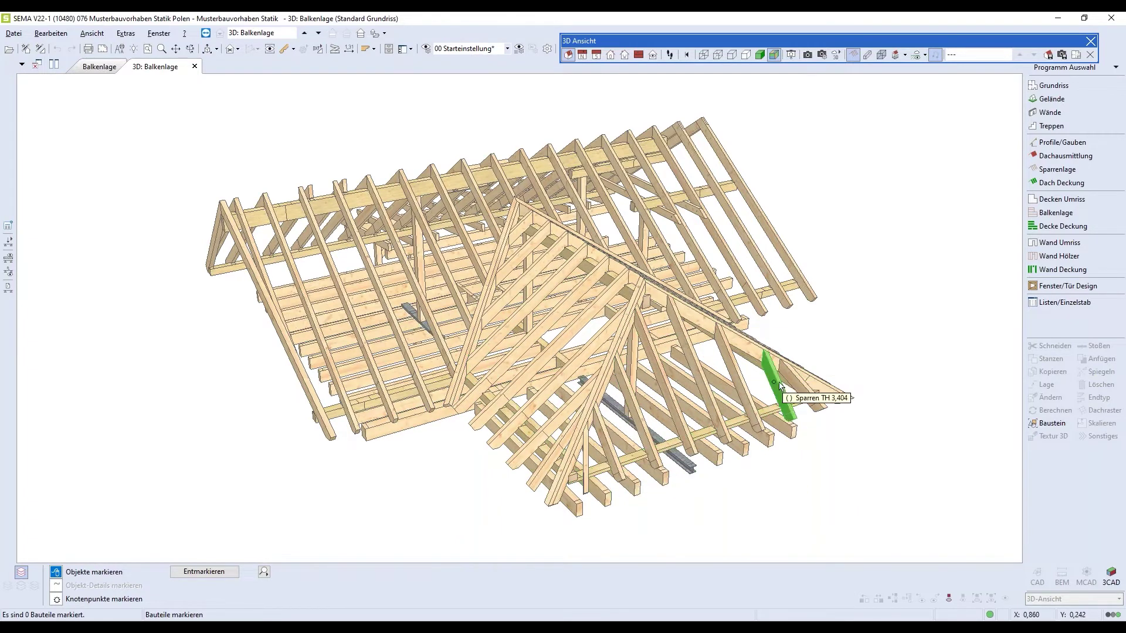
# Set the project's FRILO design standards to ÖNORM EN 1995:2019 for timber and ÖNORM EN 1993:2017 for steel
pyautogui.click(124, 34)
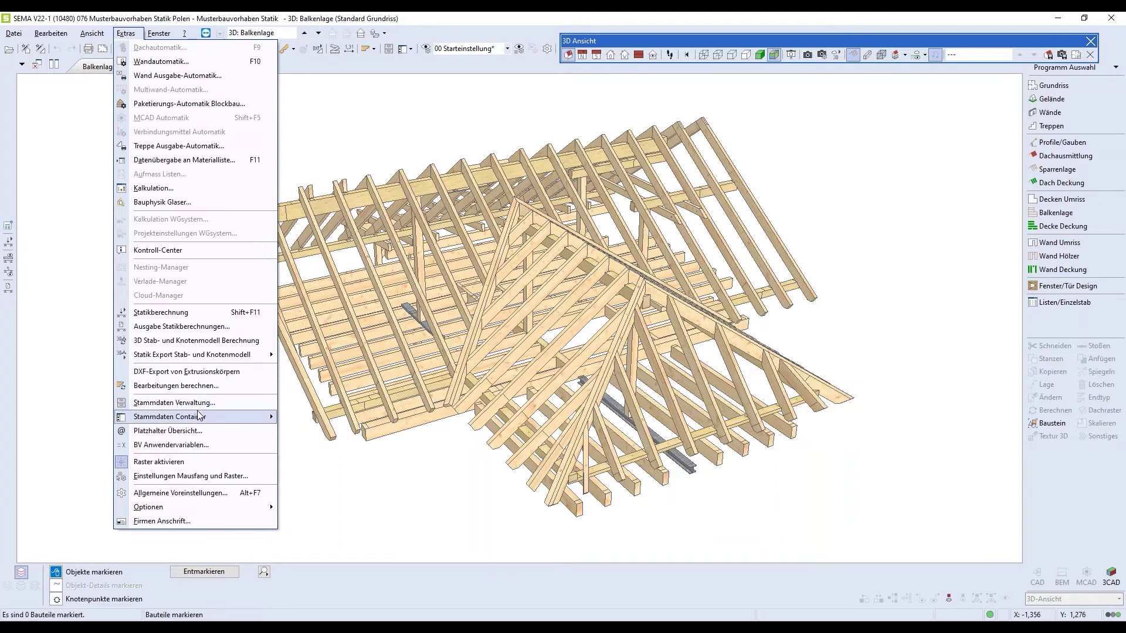
pyautogui.click(191, 492)
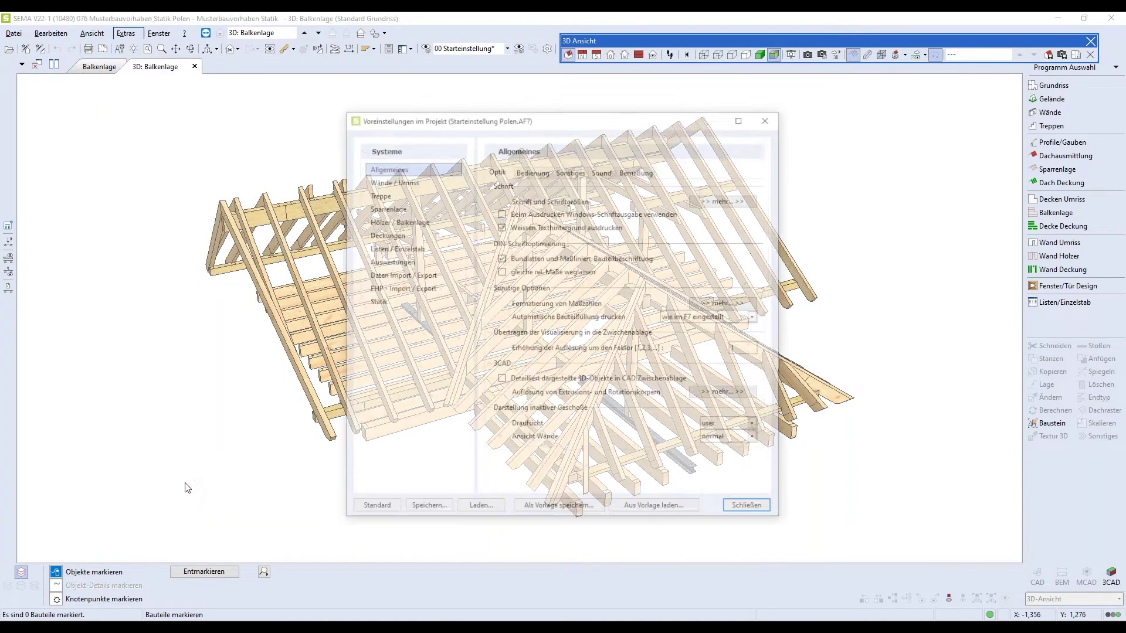
pyautogui.click(380, 305)
pyautogui.click(526, 171)
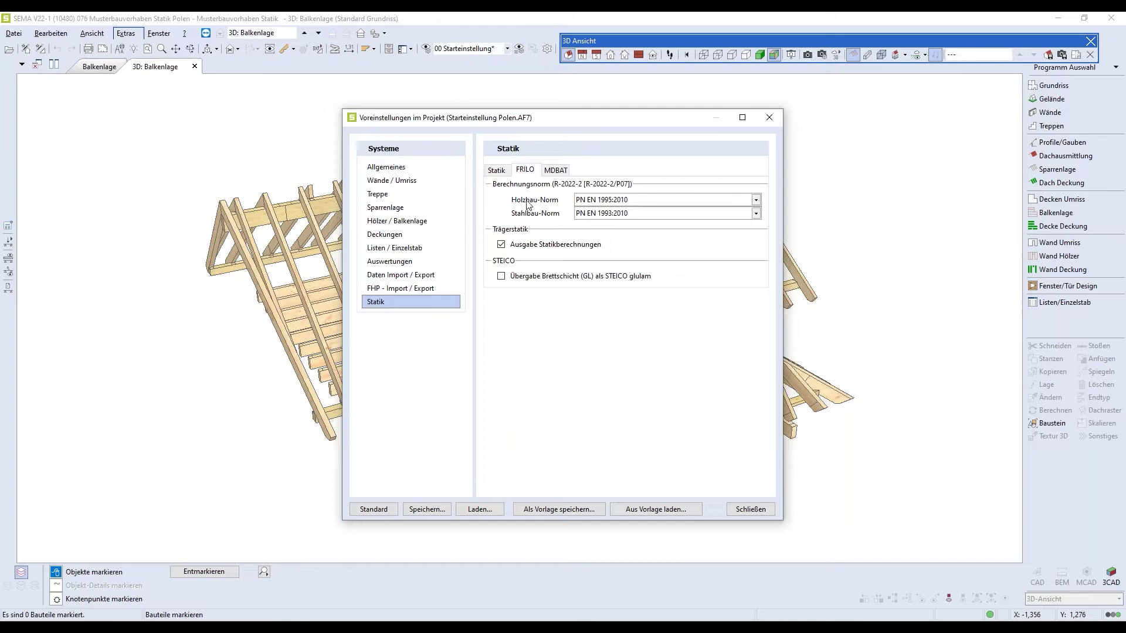
pyautogui.click(640, 200)
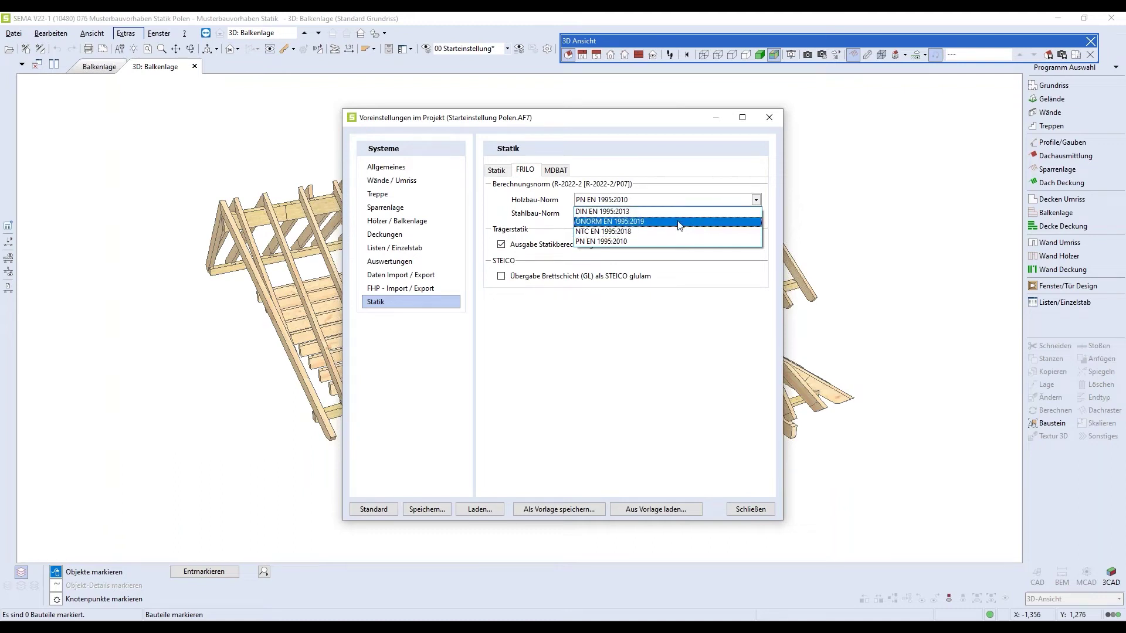
pyautogui.click(676, 221)
pyautogui.click(633, 215)
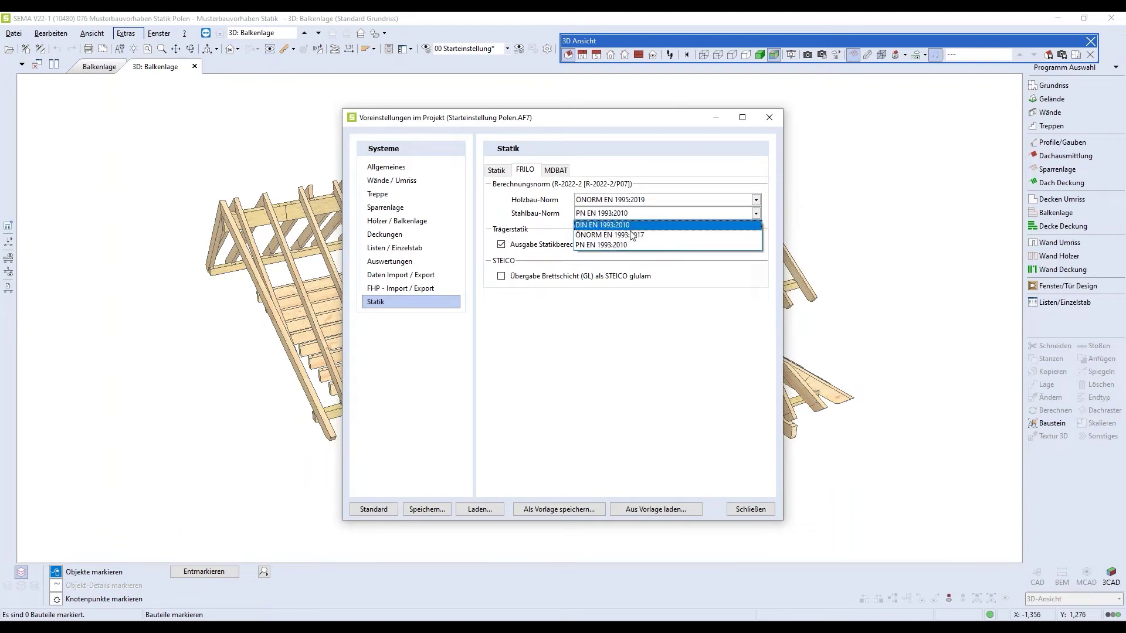
pyautogui.click(628, 237)
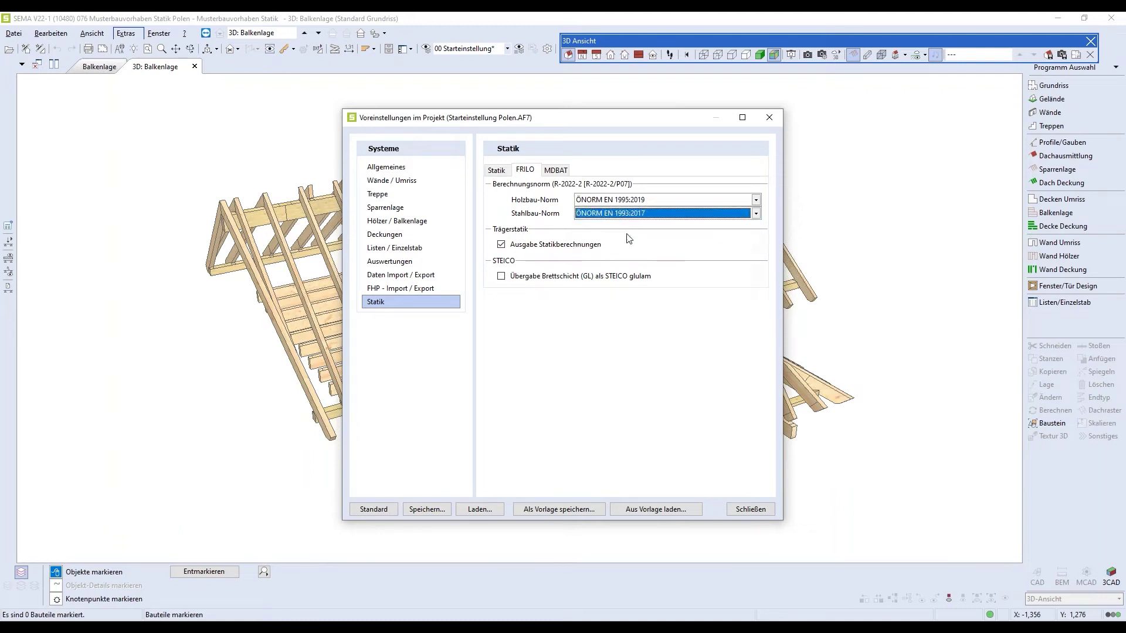
pyautogui.click(745, 508)
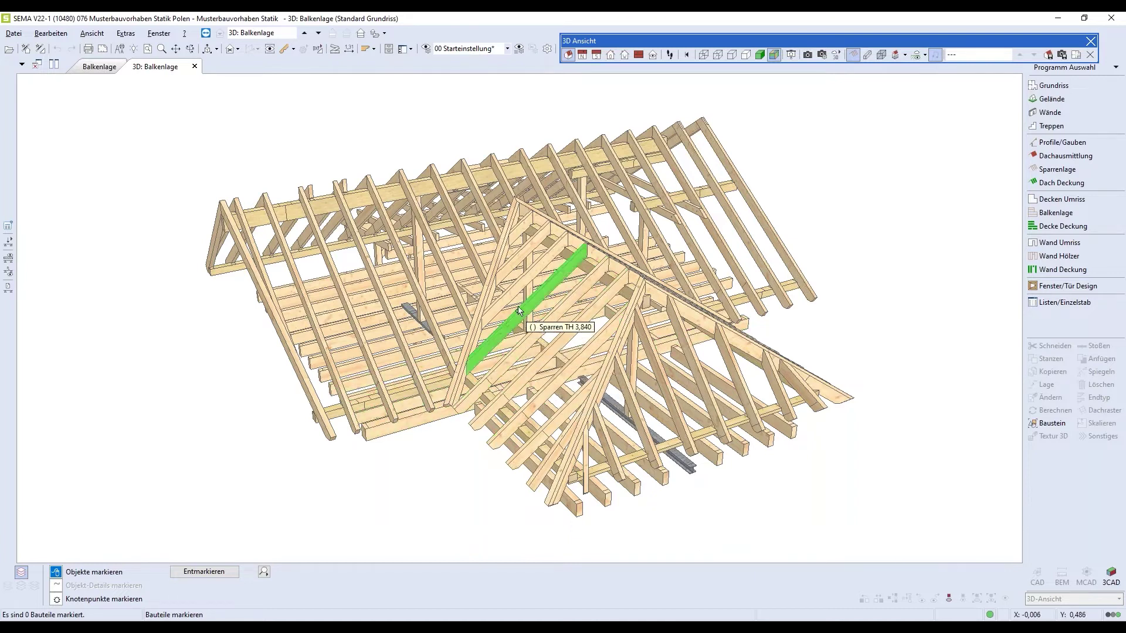
# Select a rafter on the hipped wing's slope near the hip and bring up its FRILO structural calculation
pyautogui.click(557, 375)
pyautogui.click(8, 241)
pyautogui.moveTo(537, 26); pyautogui.dragTo(270, 26)
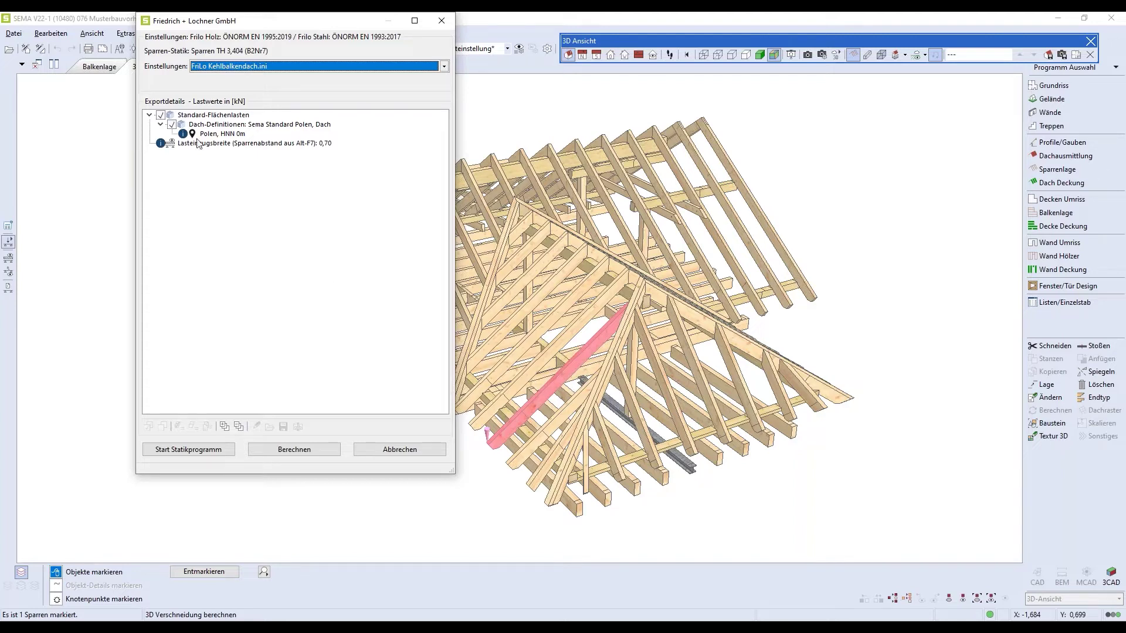
# Set the country of the roof's snow and wind loads to Österreich
pyautogui.click(214, 134)
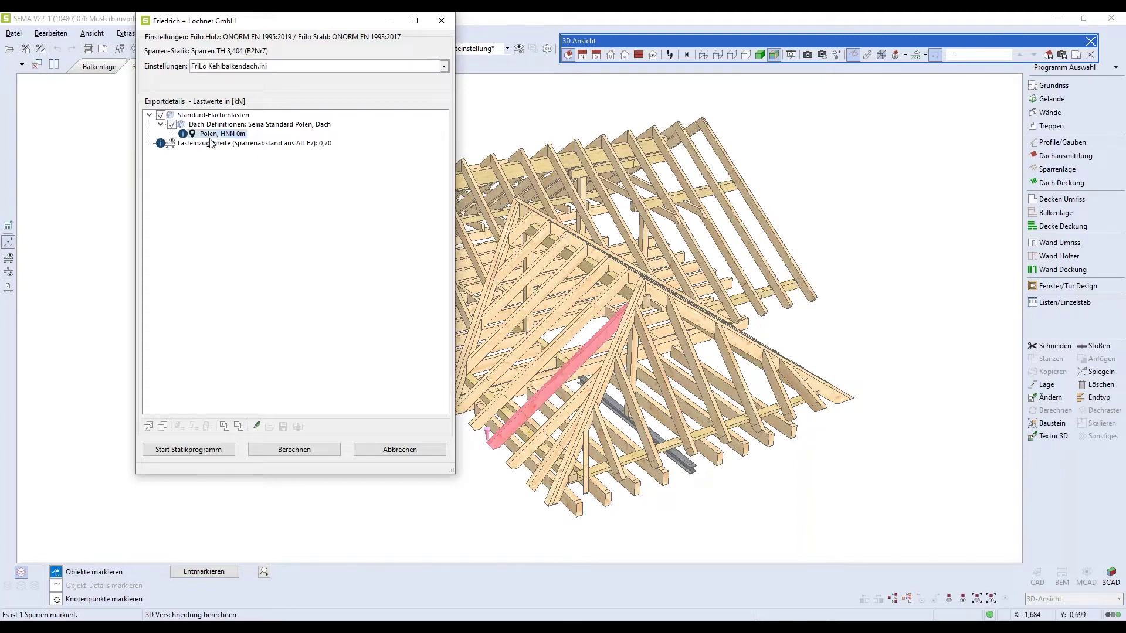
pyautogui.click(189, 449)
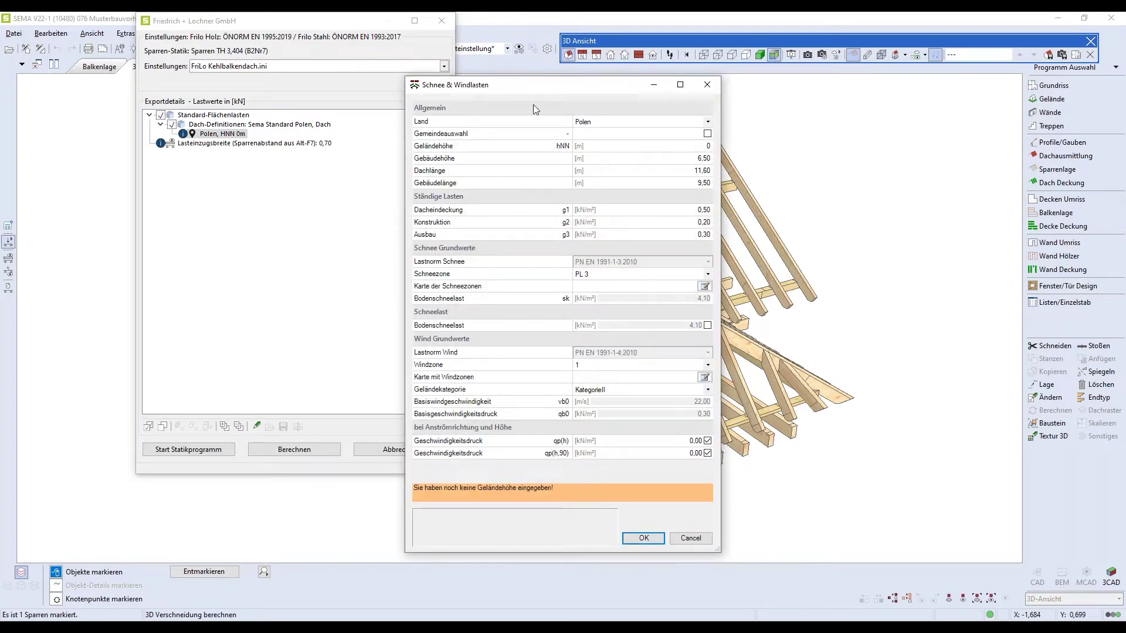
pyautogui.click(634, 122)
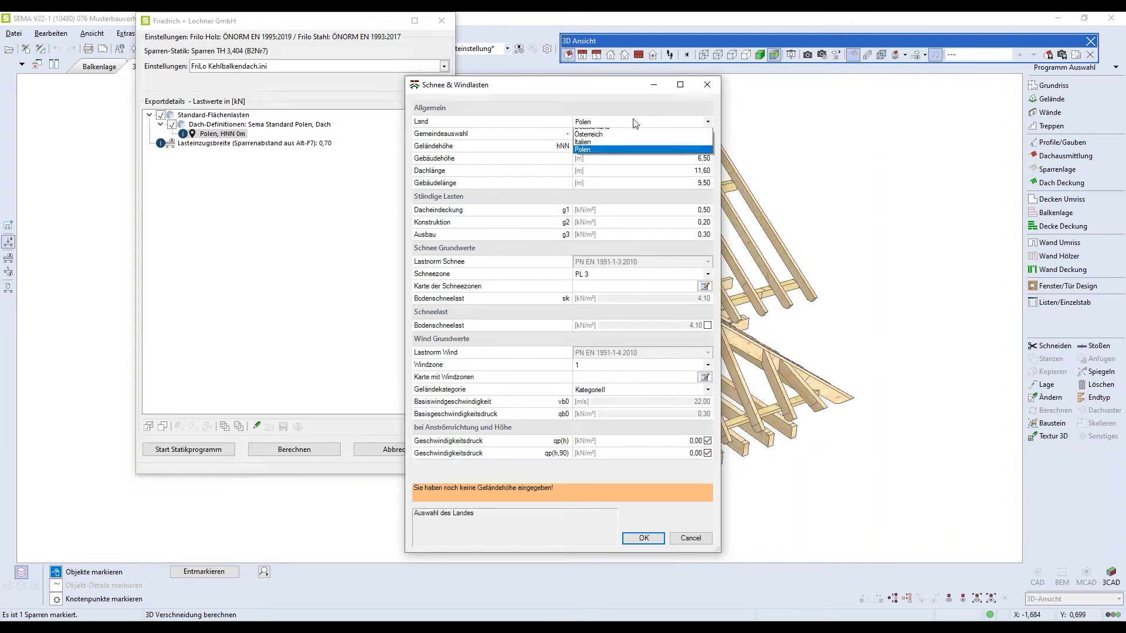
pyautogui.click(627, 148)
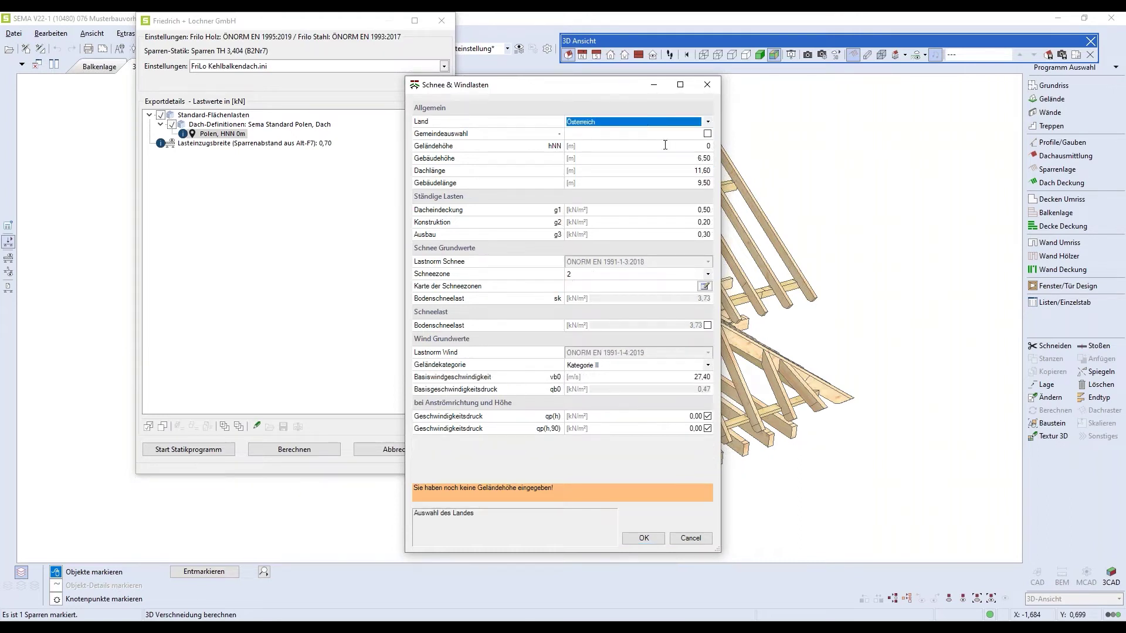
# Enable municipality-based snow and wind loads, choose Anthering in Salzburg, accept the loads and leave the rafter's calculation settings
pyautogui.click(707, 134)
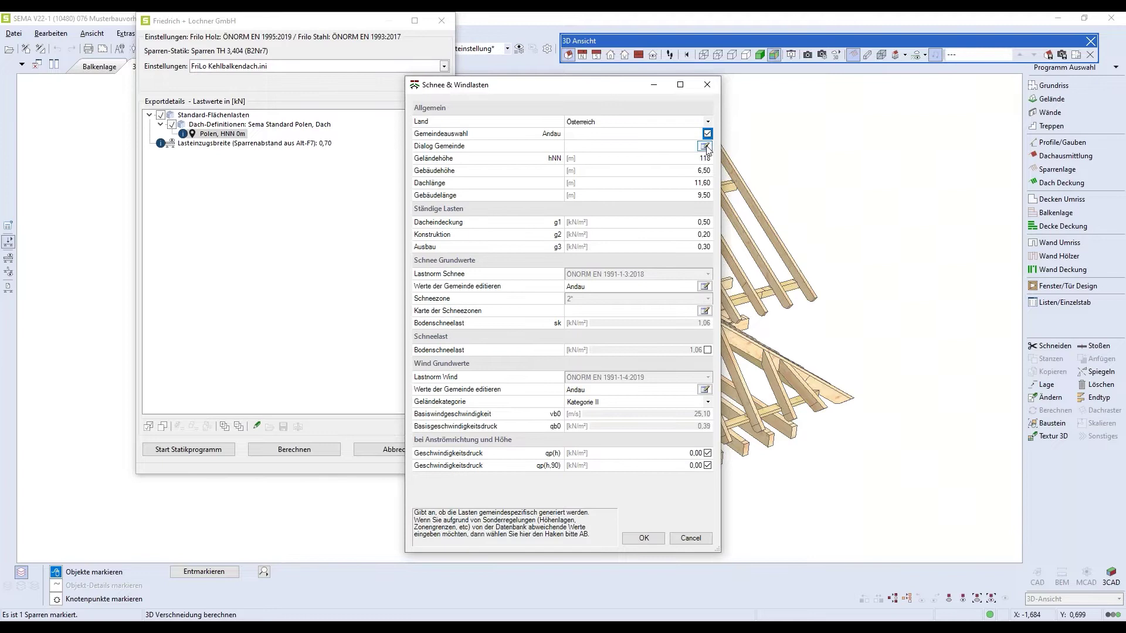
pyautogui.click(705, 147)
pyautogui.click(598, 181)
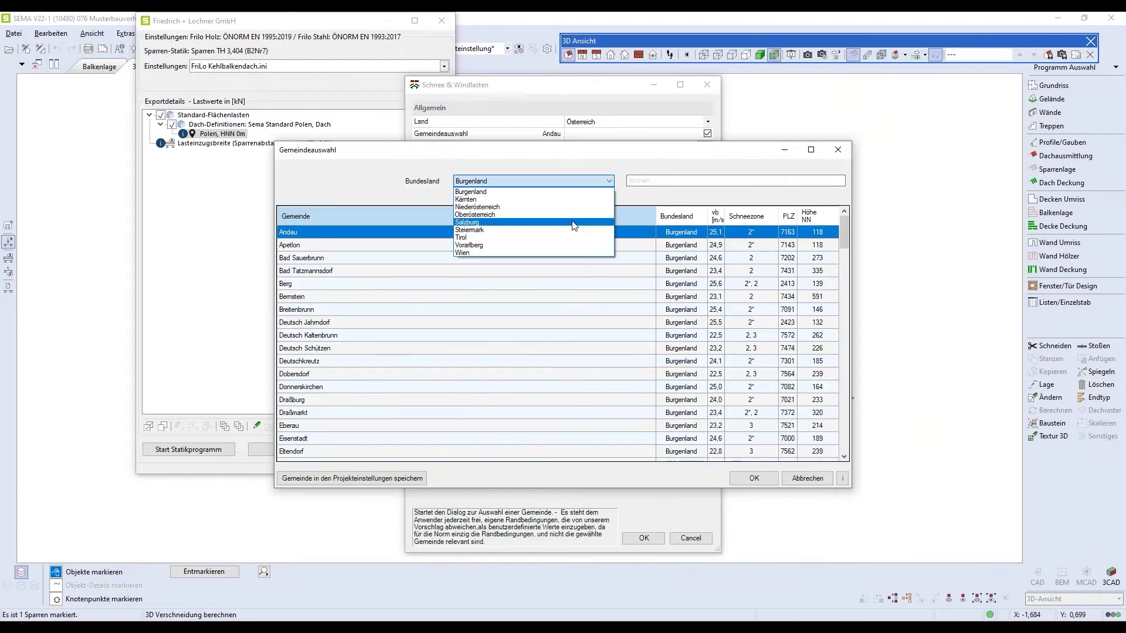
pyautogui.click(566, 222)
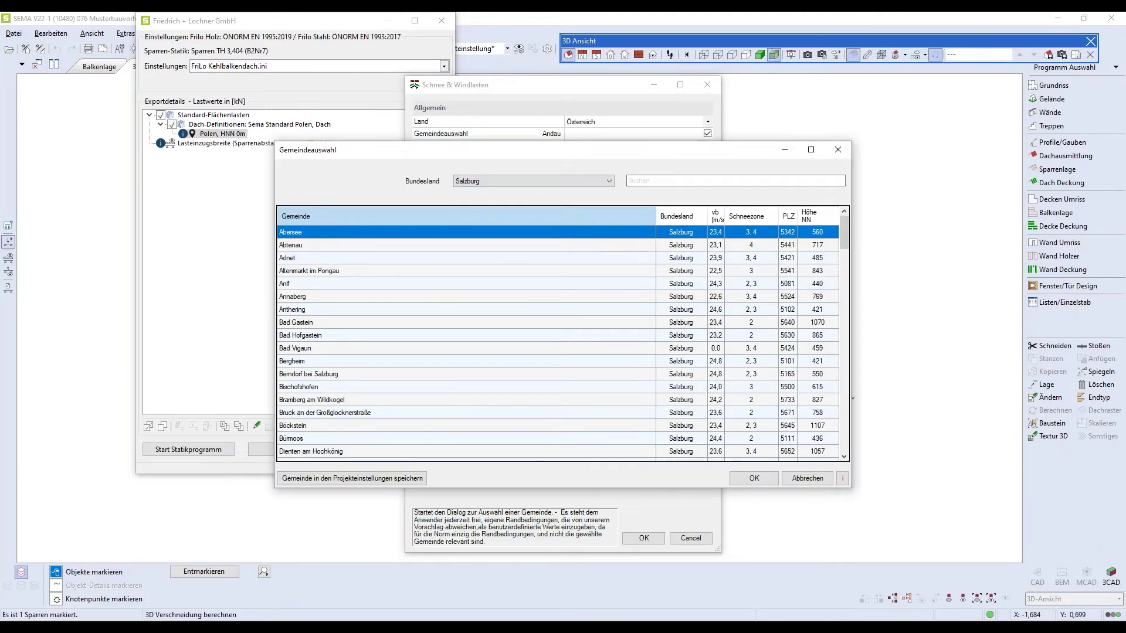
pyautogui.click(444, 348)
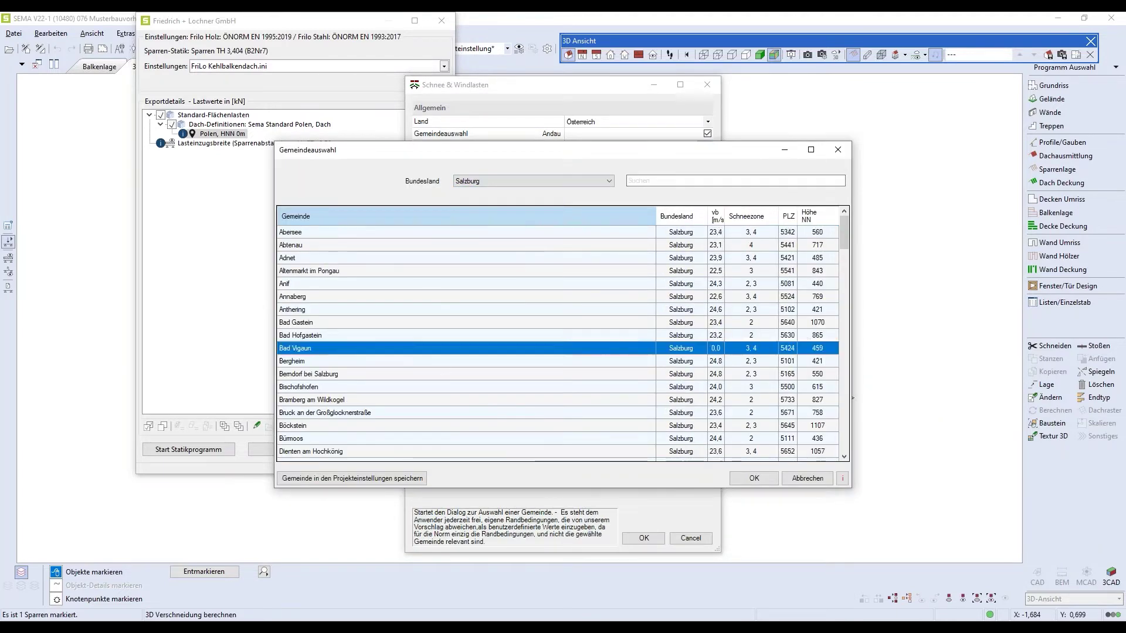
pyautogui.click(458, 310)
pyautogui.click(751, 479)
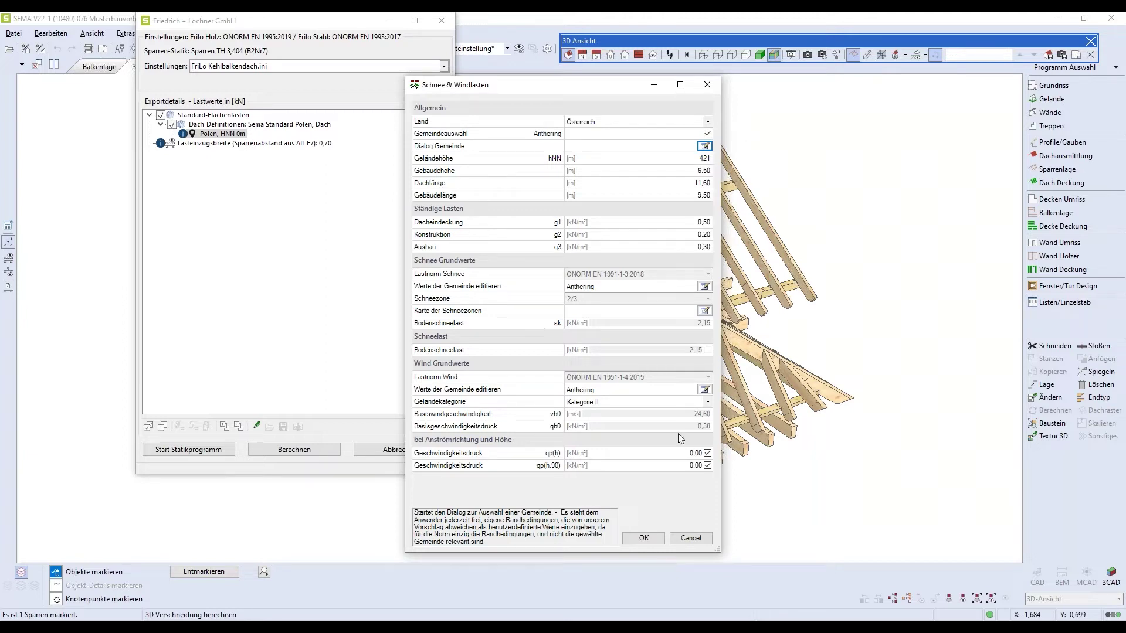
pyautogui.click(643, 538)
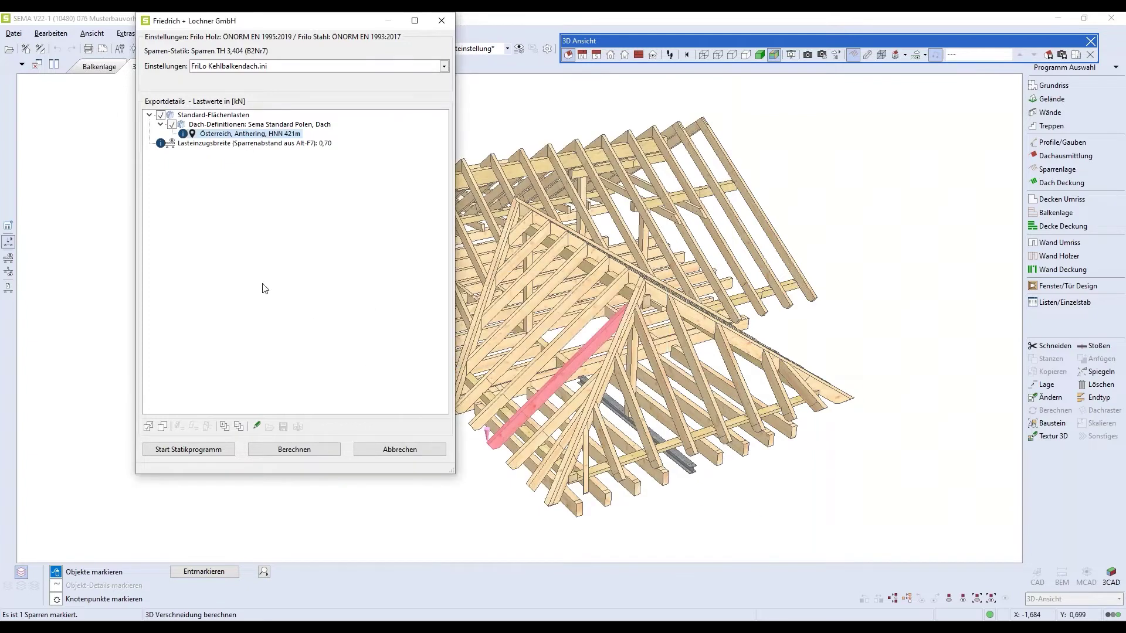
pyautogui.click(441, 21)
# Calculate all nine rafters on the hipped wing's slope between valley and hip with the FriLo Kehlbalkendach.ini settings
pyautogui.click(525, 230)
pyautogui.click(528, 249)
pyautogui.click(531, 276)
pyautogui.click(533, 300)
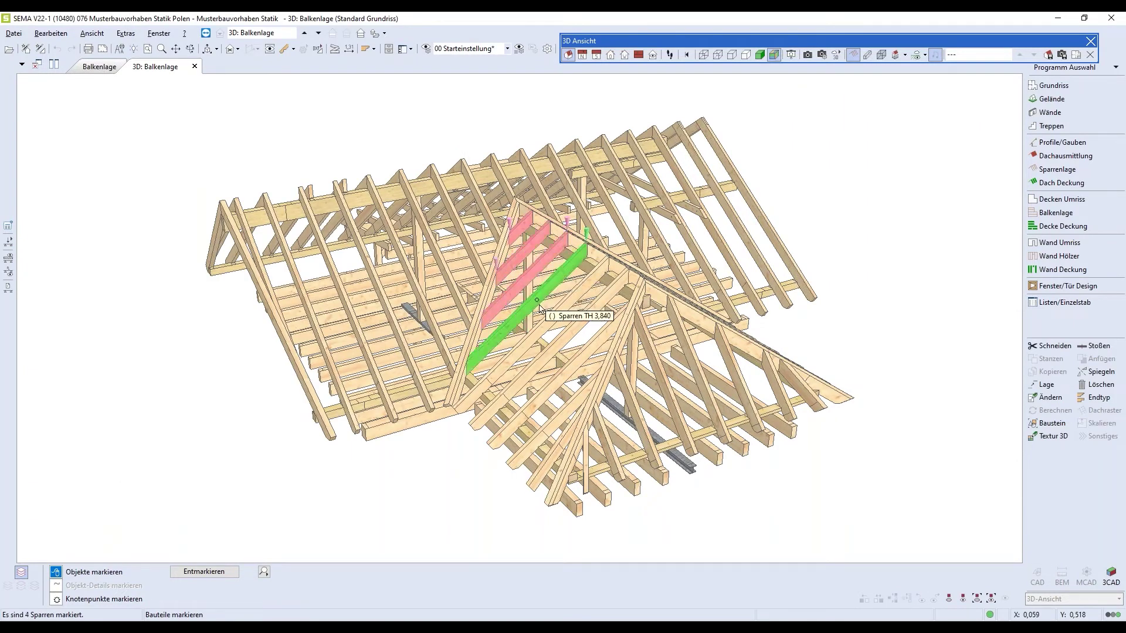
pyautogui.click(554, 326)
pyautogui.click(562, 349)
pyautogui.click(573, 384)
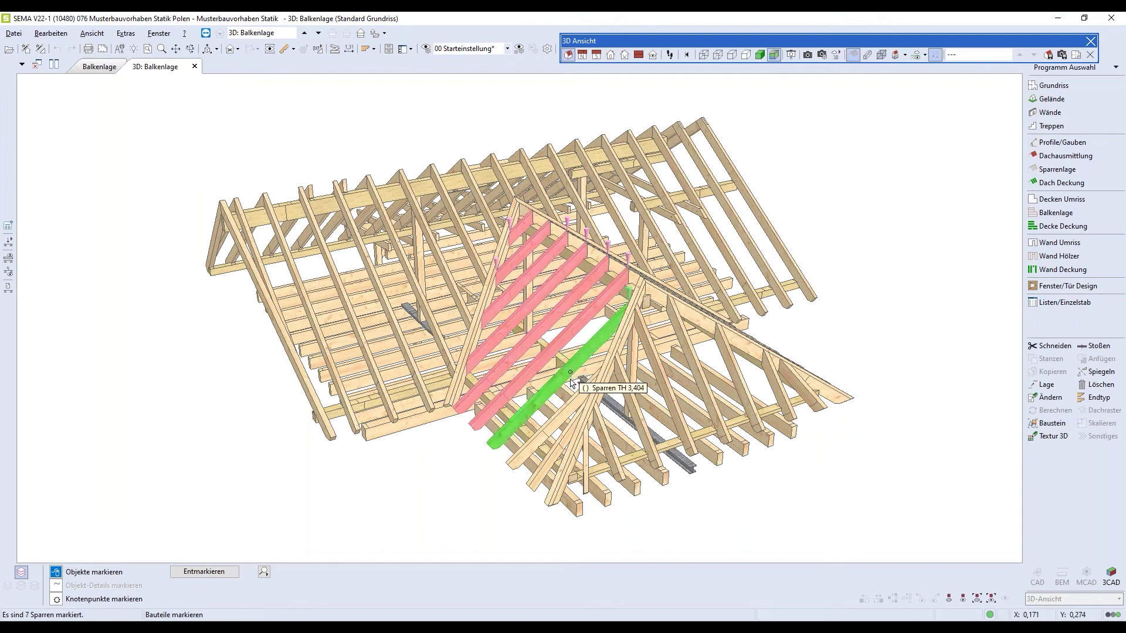
pyautogui.click(580, 405)
pyautogui.click(585, 421)
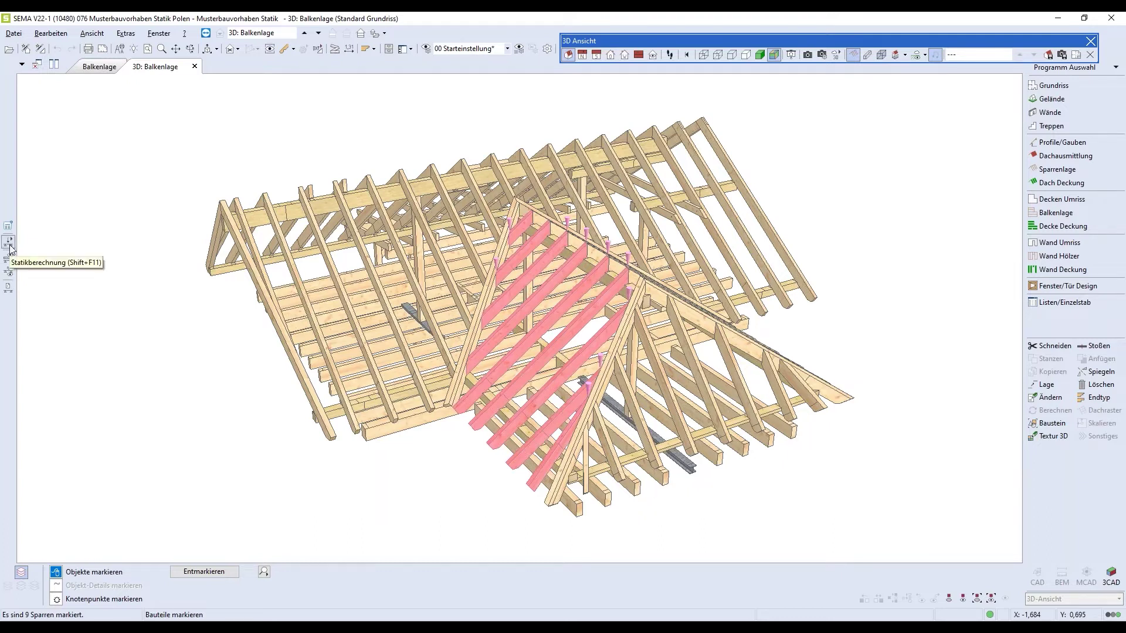
pyautogui.click(133, 36)
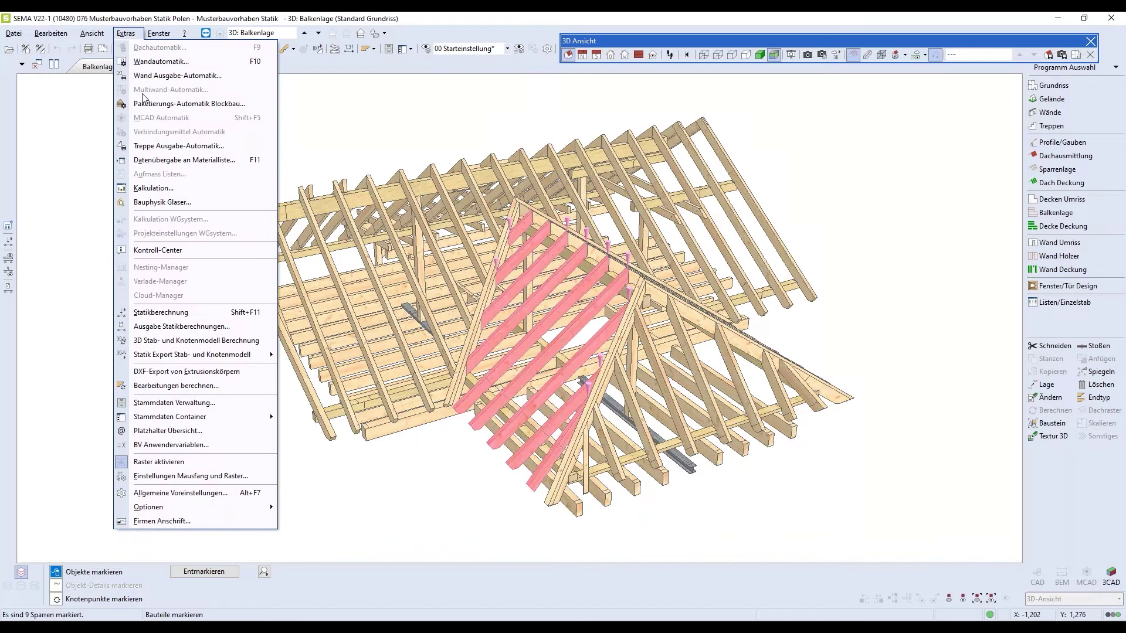
pyautogui.click(149, 313)
pyautogui.moveTo(490, 34); pyautogui.dragTo(219, 33)
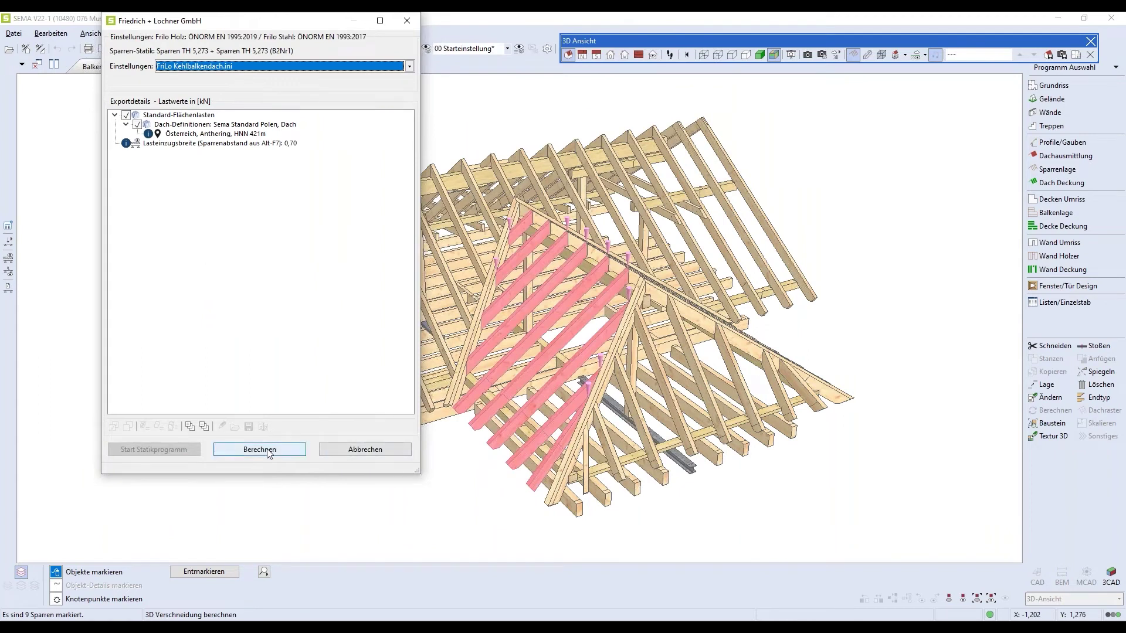
pyautogui.click(237, 451)
pyautogui.moveTo(567, 214); pyautogui.dragTo(271, 204)
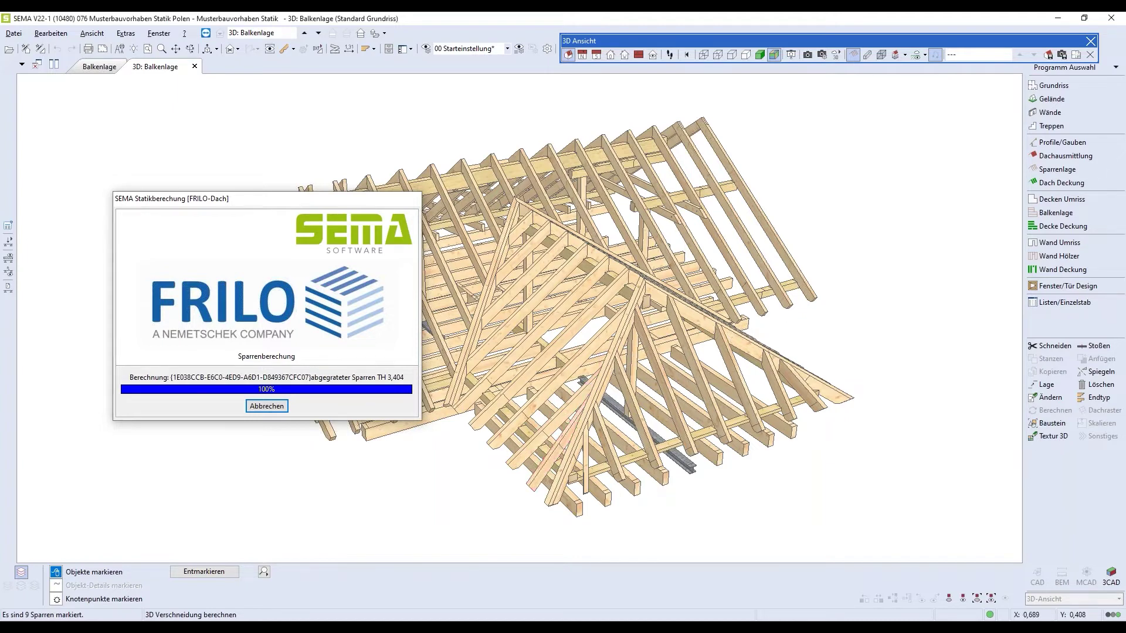
# Select the purlin under the hipped wing's jack rafters and open it with its line loads in FRILO's HTM+ timber beam program
pyautogui.click(632, 295)
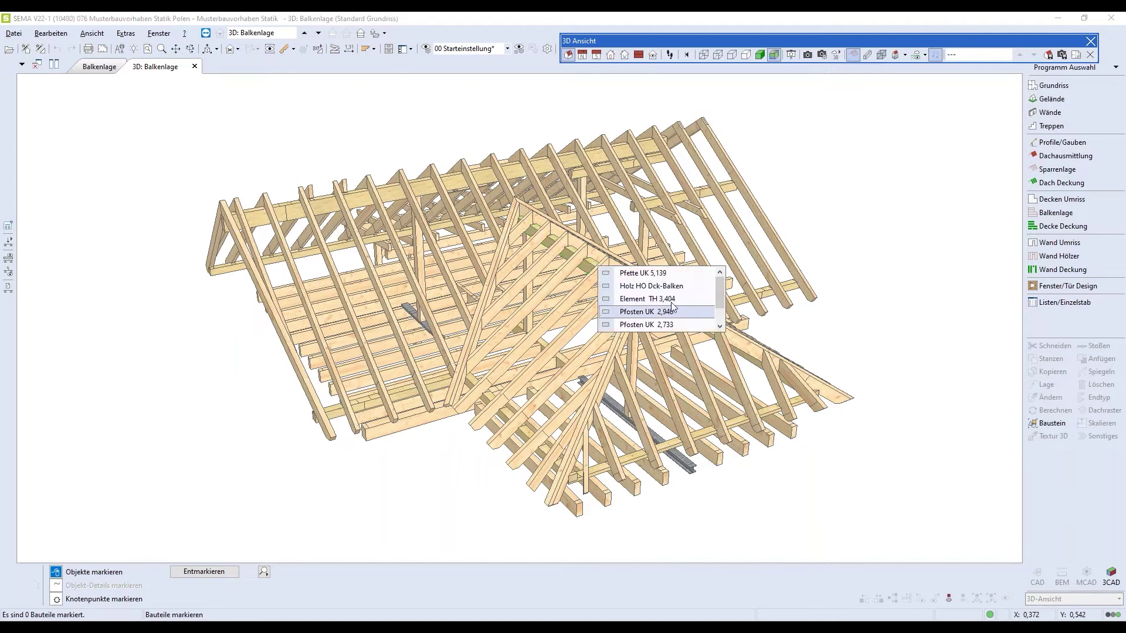
pyautogui.click(863, 339)
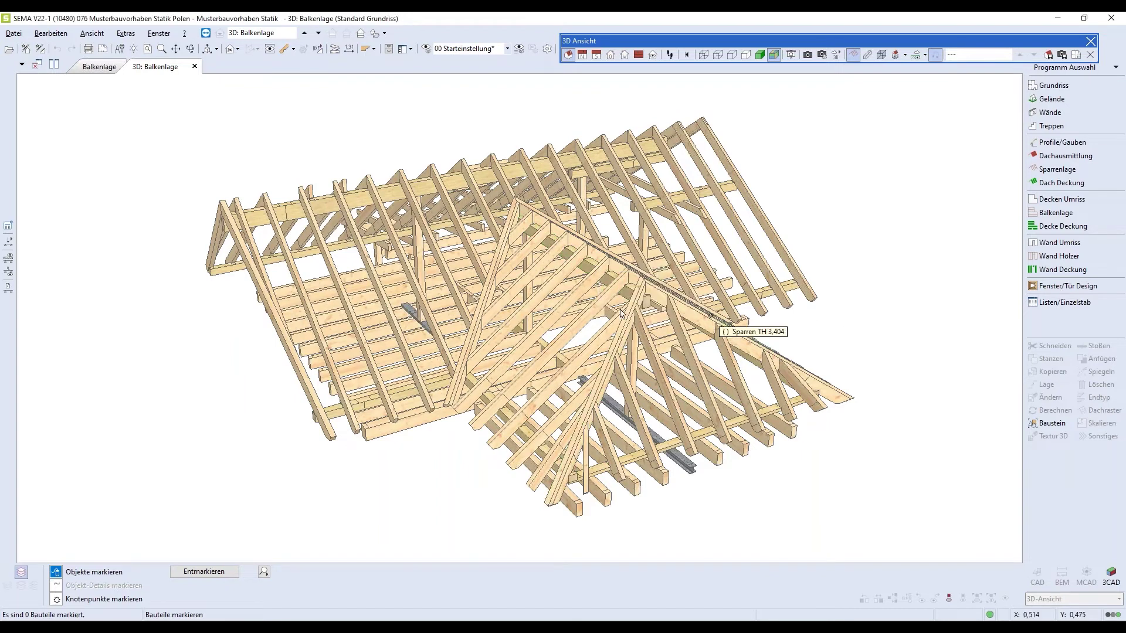
pyautogui.click(610, 281)
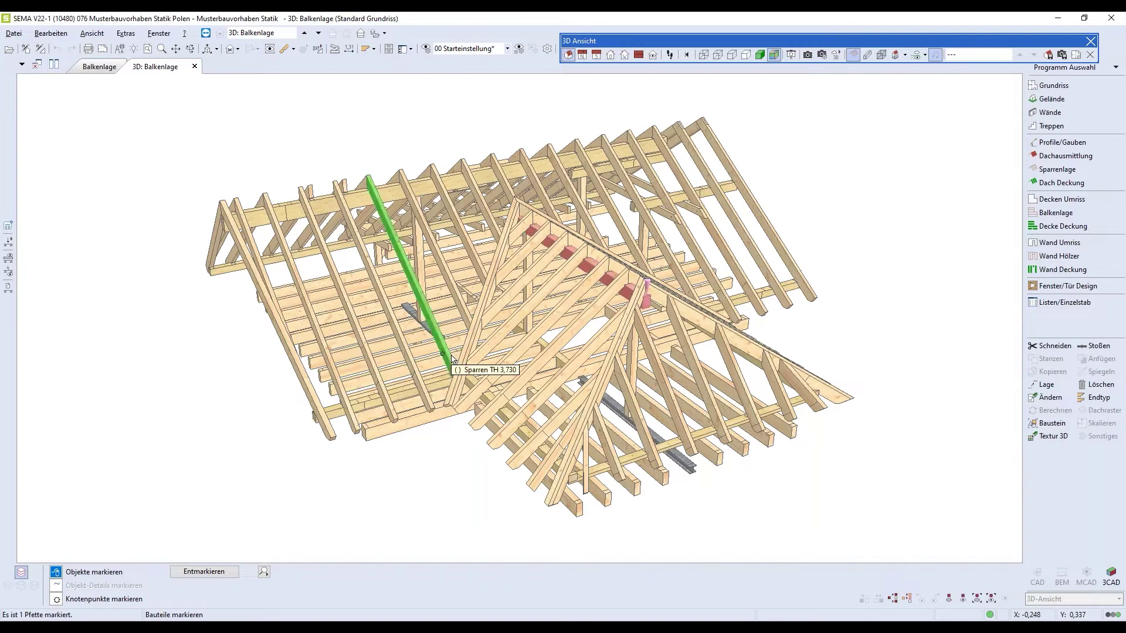
pyautogui.click(8, 242)
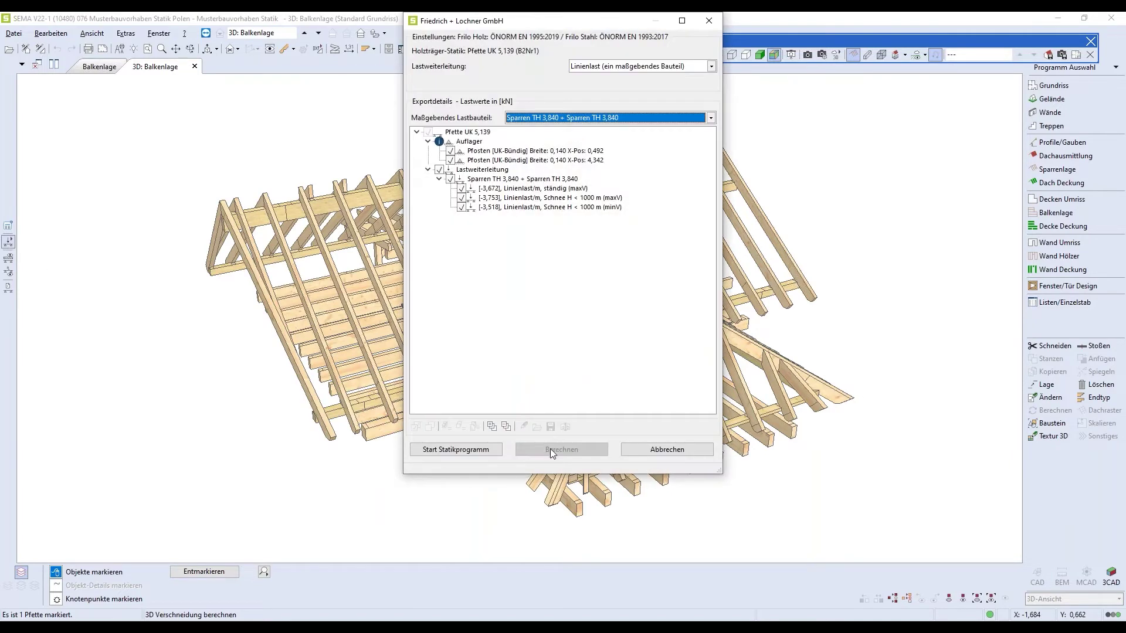
pyautogui.click(476, 451)
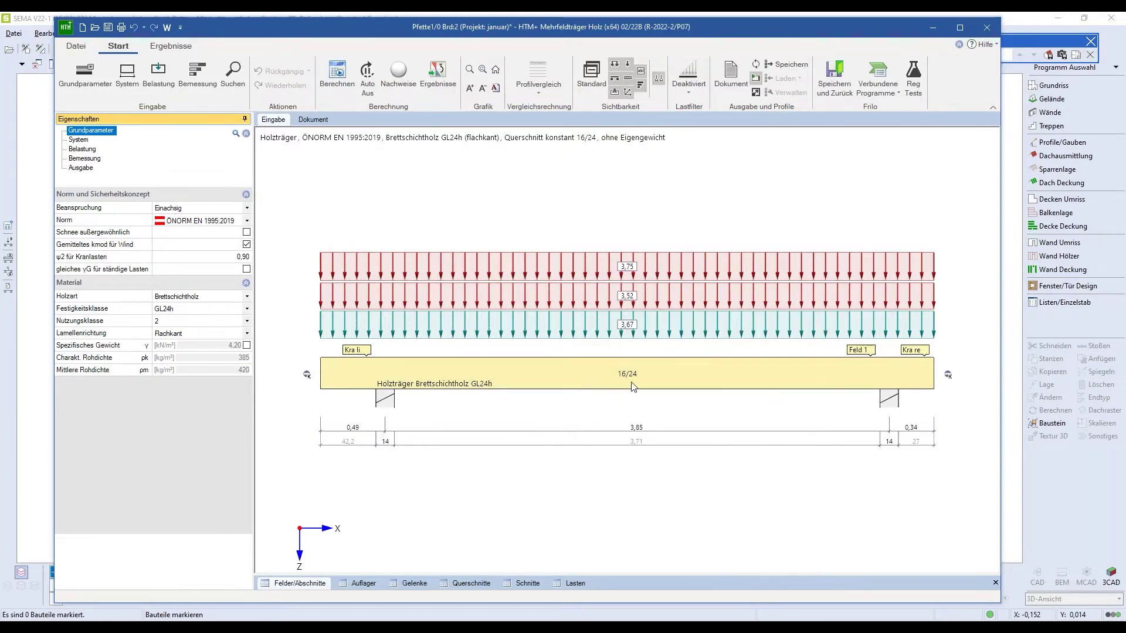
# Calculate the purlin as a multi-span timber beam and exit the beam program without saving
pyautogui.click(338, 73)
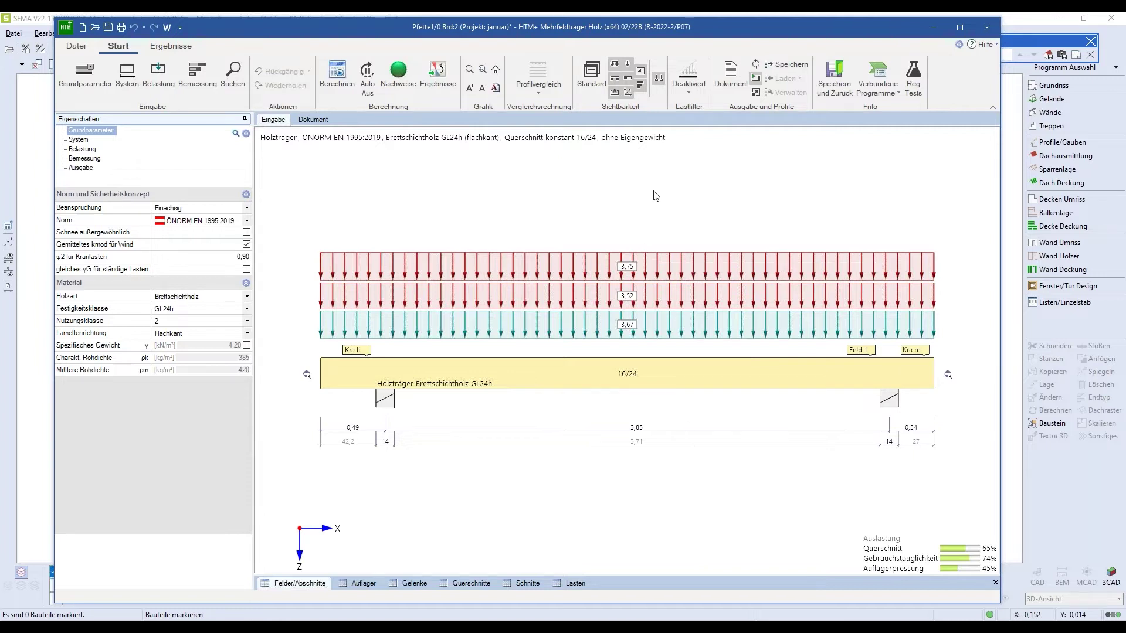
pyautogui.moveTo(776, 37); pyautogui.dragTo(700, 49)
pyautogui.click(910, 37)
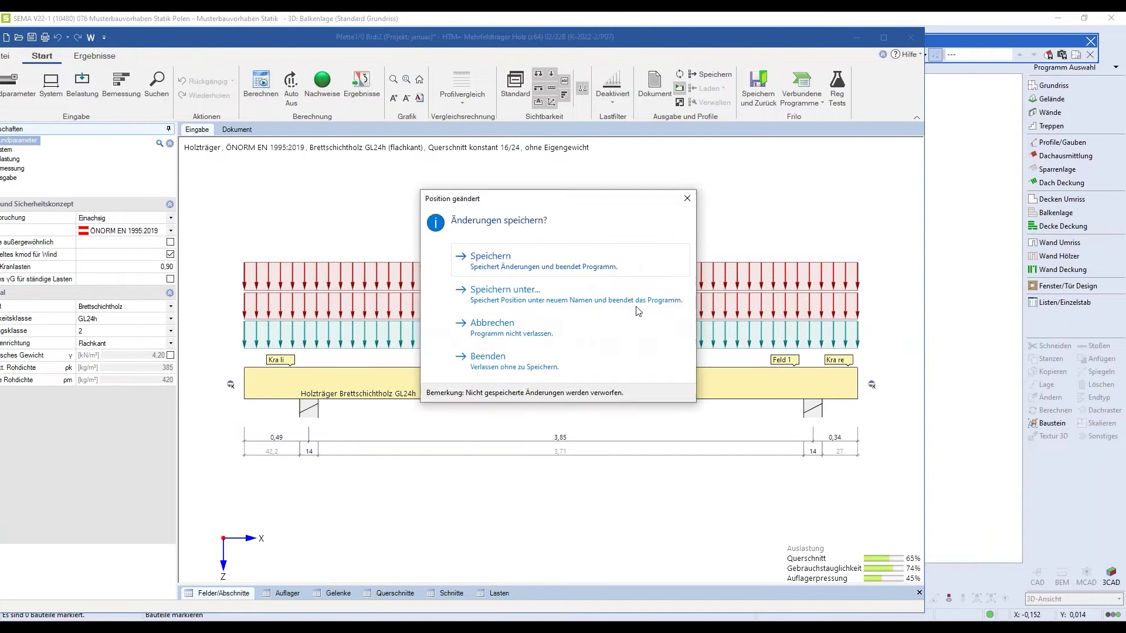
pyautogui.click(567, 368)
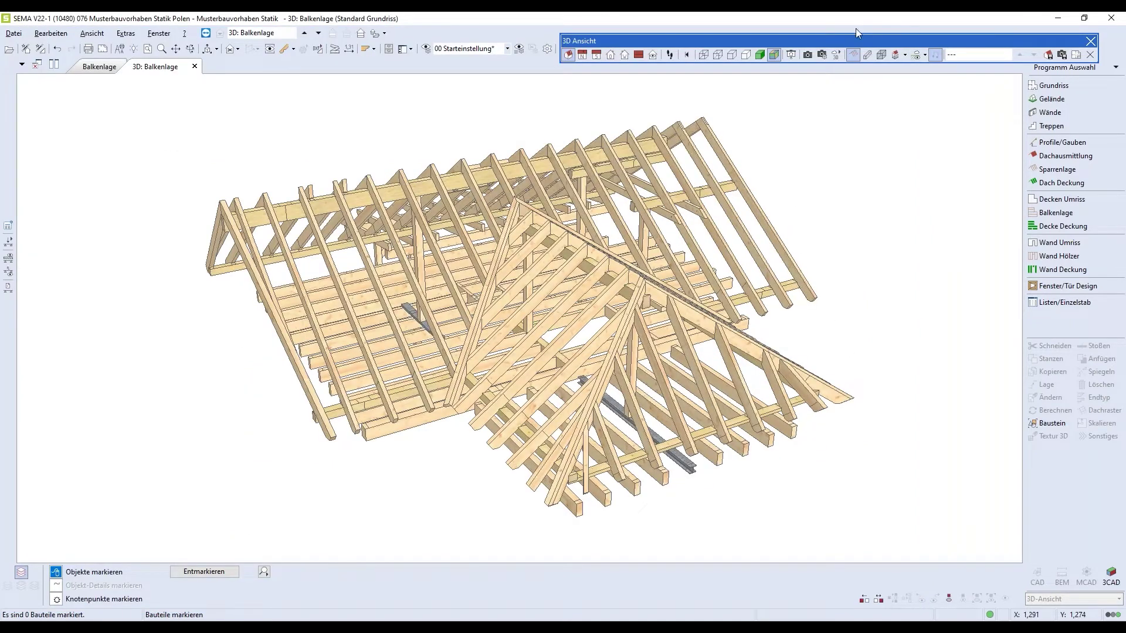
# Close the SEMA project, bring up the FRILO.Software start window and minimize the SEMA FRILO file folder
pyautogui.doubleClick(811, 23)
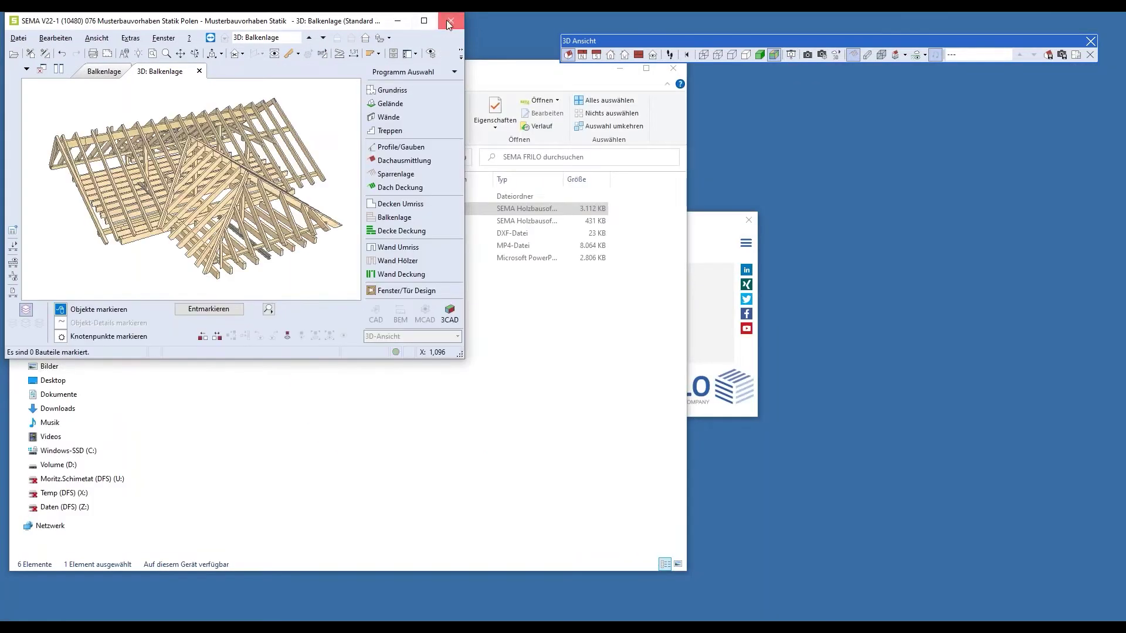
pyautogui.click(447, 22)
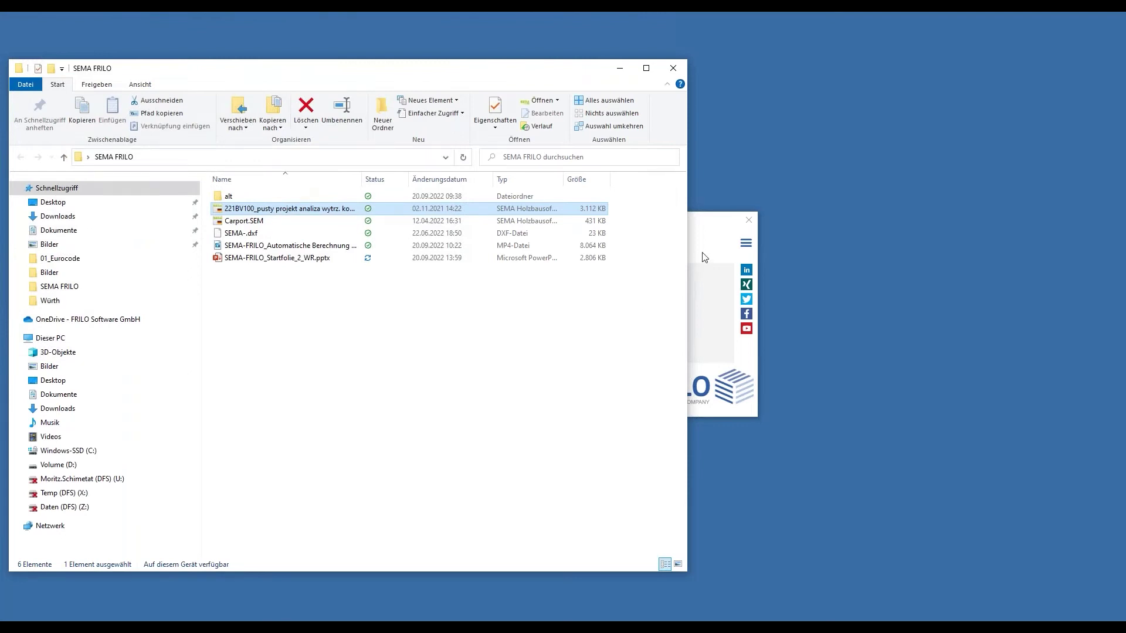
pyautogui.click(748, 220)
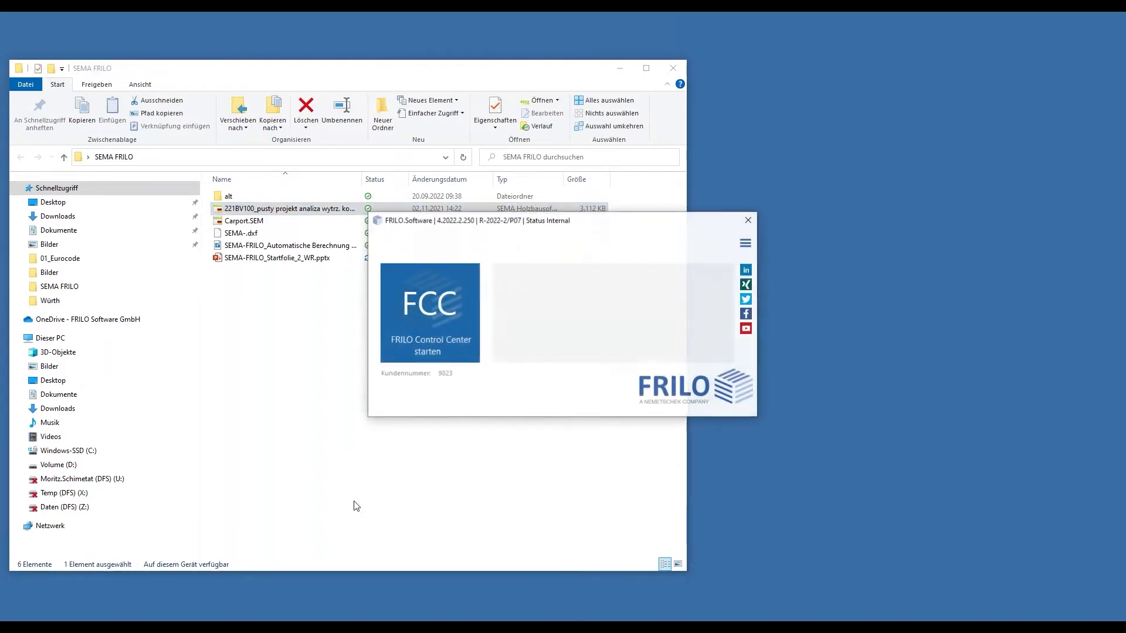
pyautogui.click(619, 69)
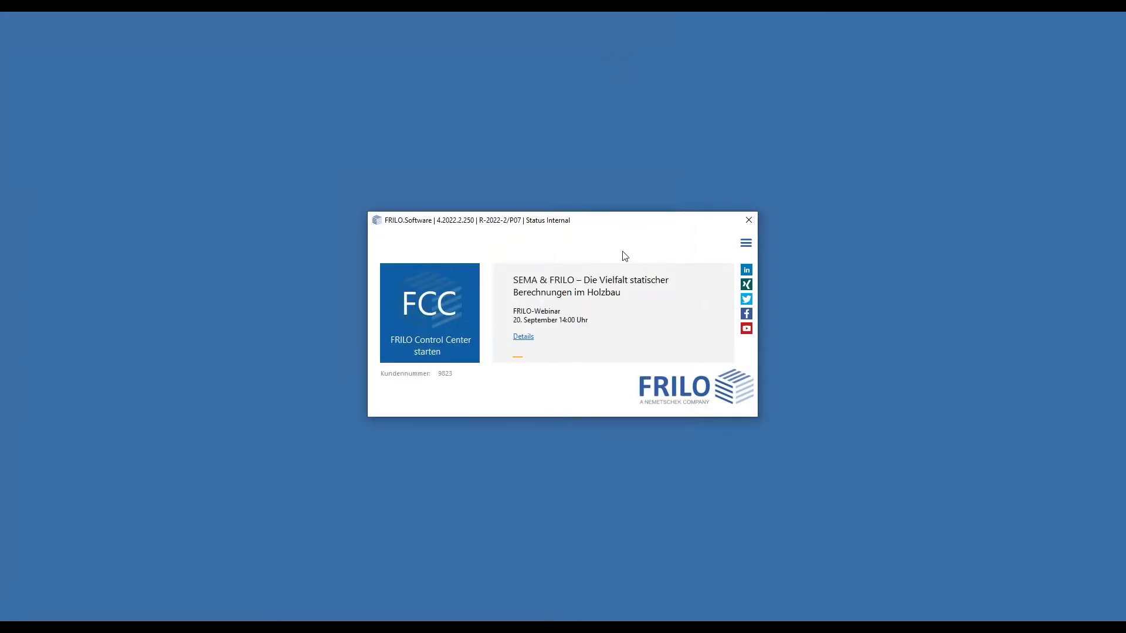
# Examine the licences, installed releases and general settings in the FRILO configuration and close it
pyautogui.click(746, 244)
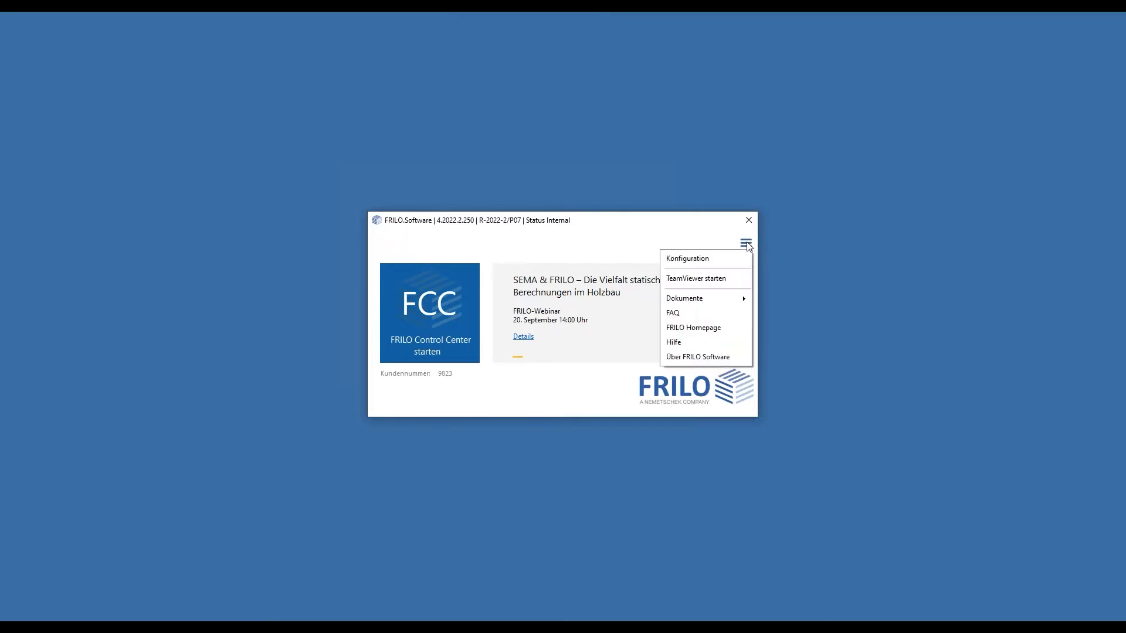
pyautogui.click(689, 265)
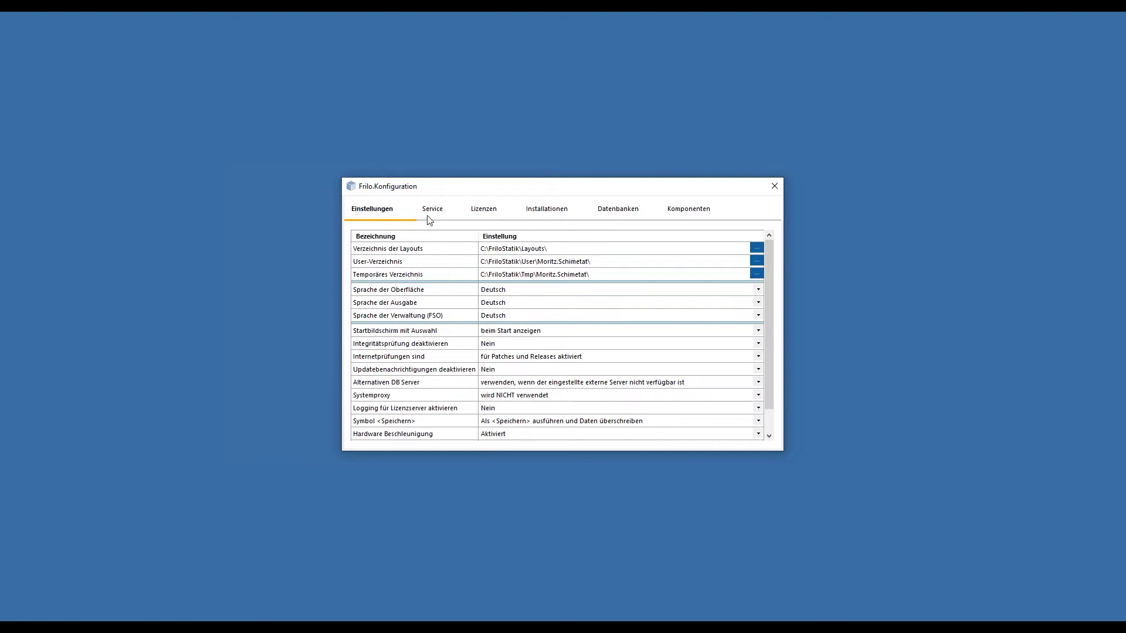
pyautogui.click(475, 215)
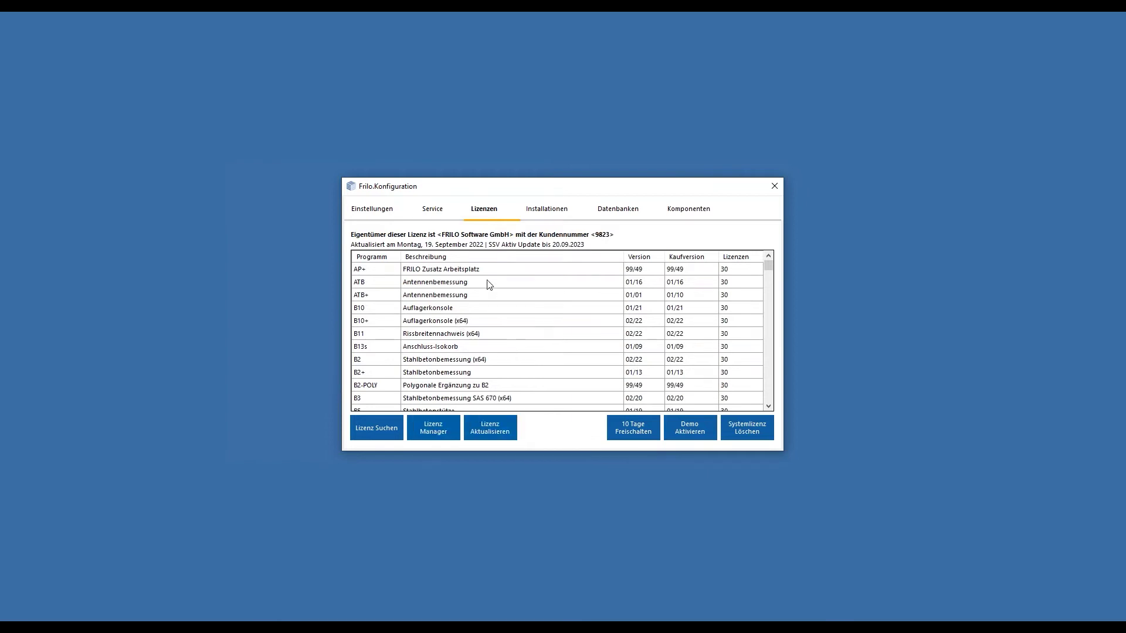
pyautogui.click(534, 212)
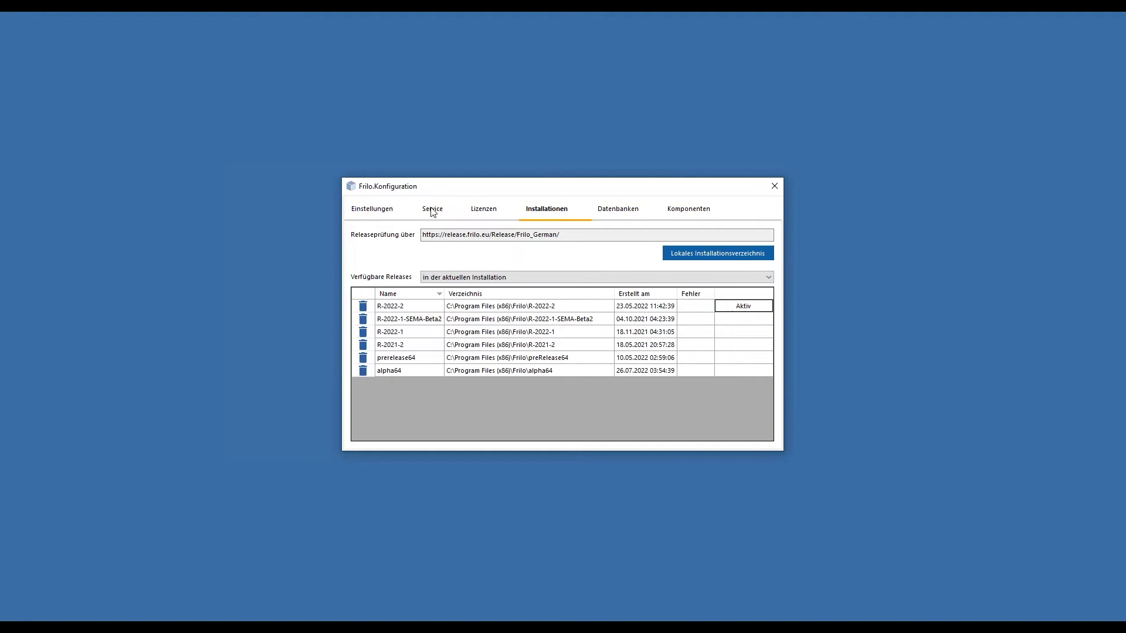
pyautogui.click(385, 214)
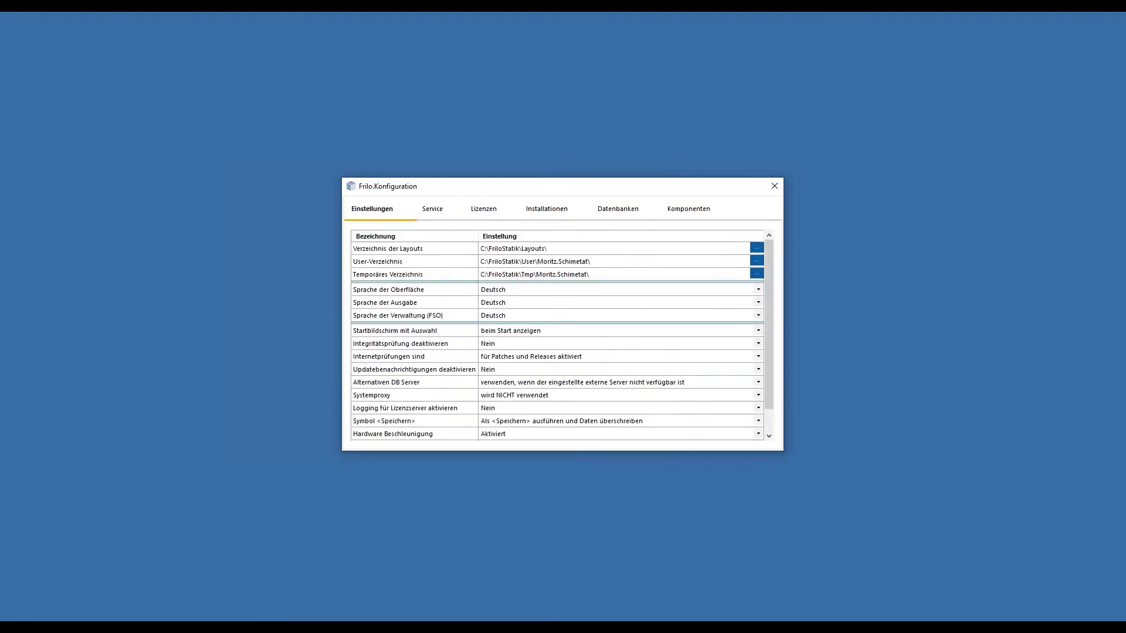
pyautogui.click(774, 186)
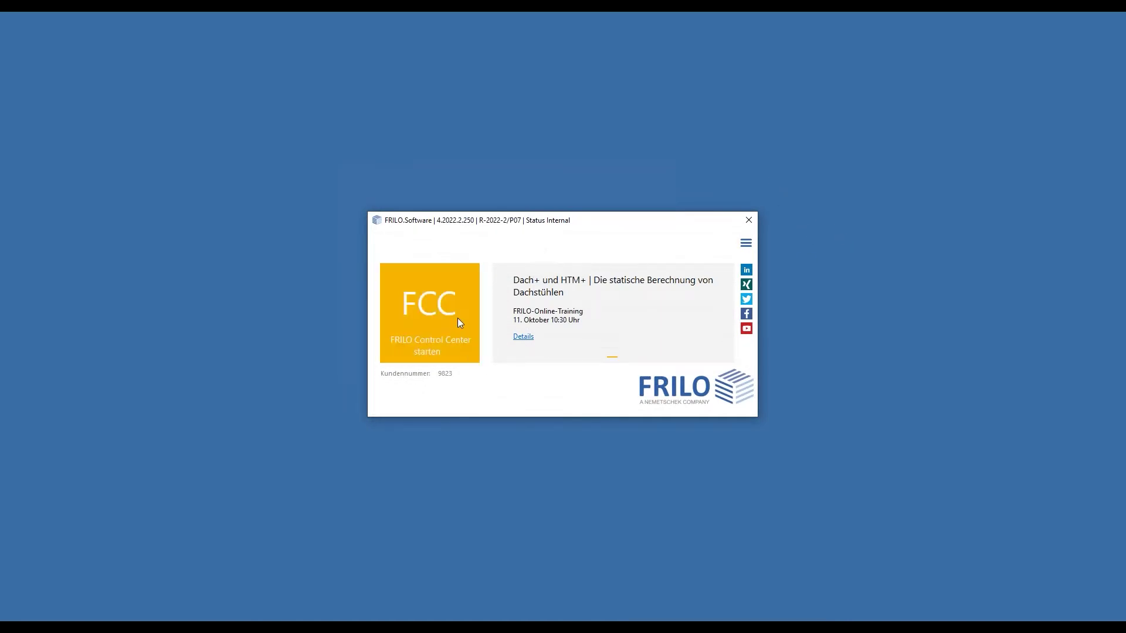
# Start the FRILO Control Center and open the Demo project folder
pyautogui.click(455, 340)
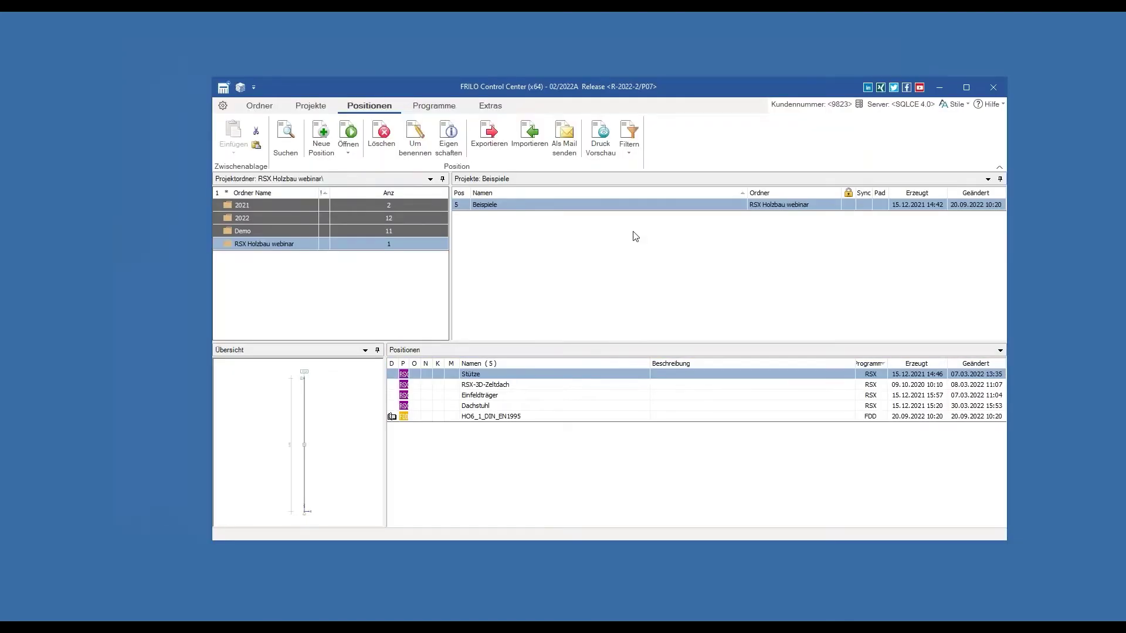
pyautogui.moveTo(743, 87); pyautogui.dragTo(657, 85)
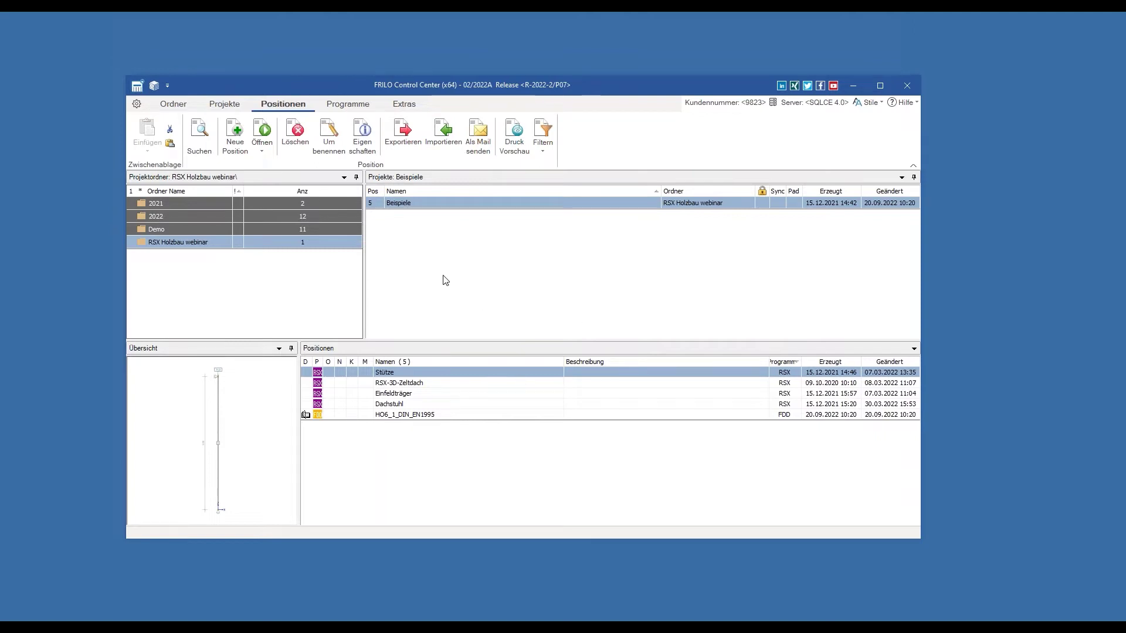
pyautogui.click(192, 230)
pyautogui.click(192, 214)
pyautogui.click(192, 203)
pyautogui.click(196, 240)
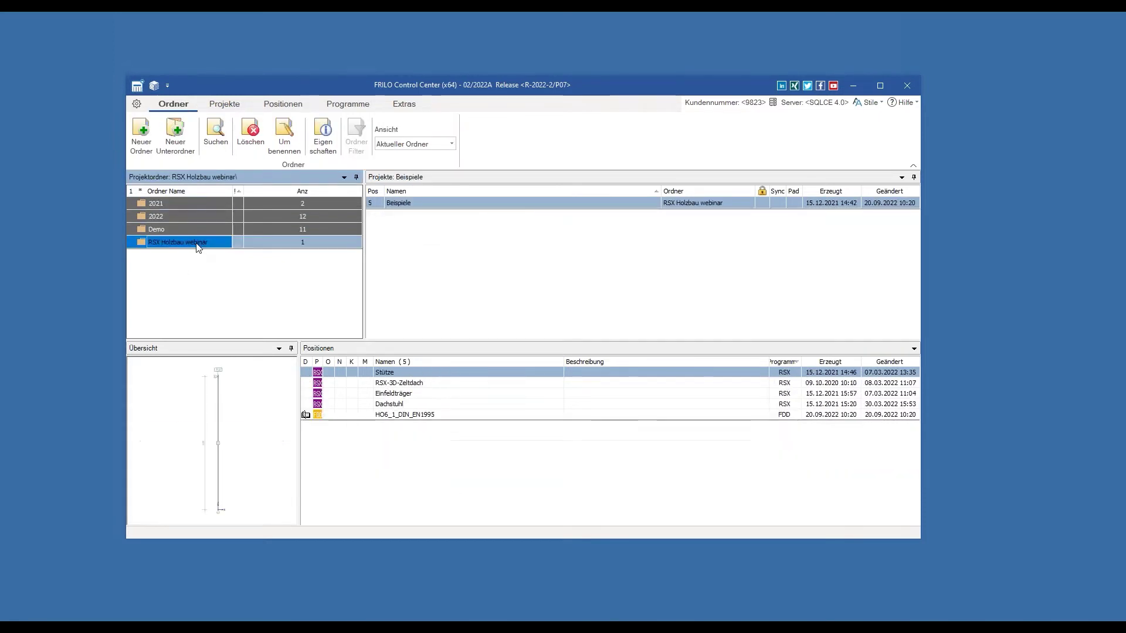
pyautogui.click(195, 230)
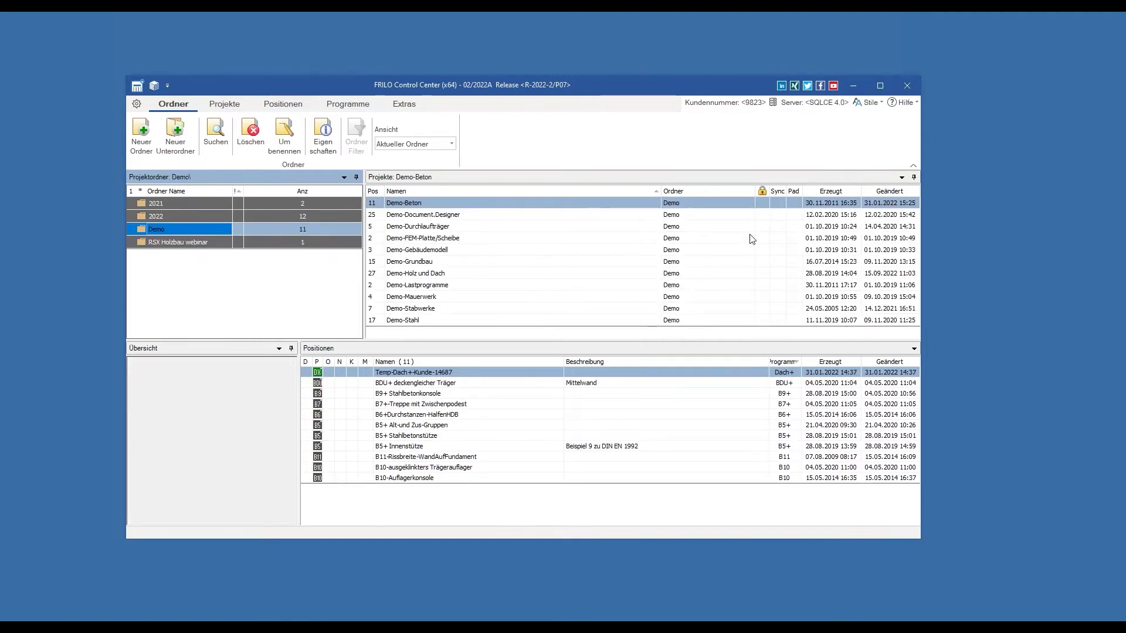
# Examine the Demo-Durchlaufträger and Demo-Beton projects and the commands available for folders, projects and positions
pyautogui.click(502, 225)
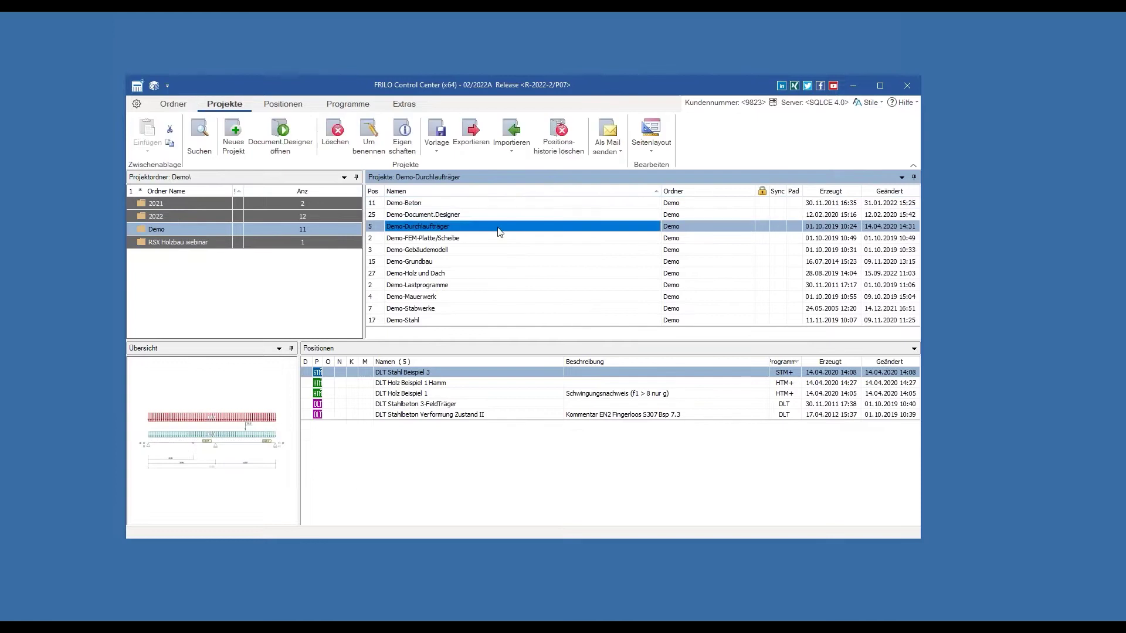
pyautogui.click(501, 206)
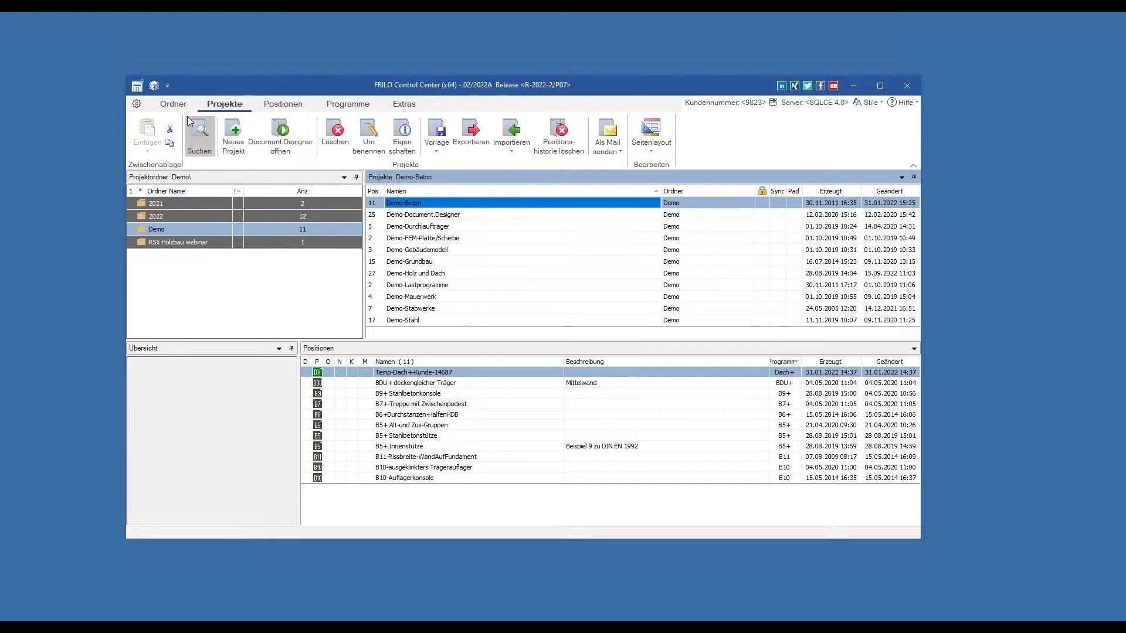
pyautogui.click(173, 104)
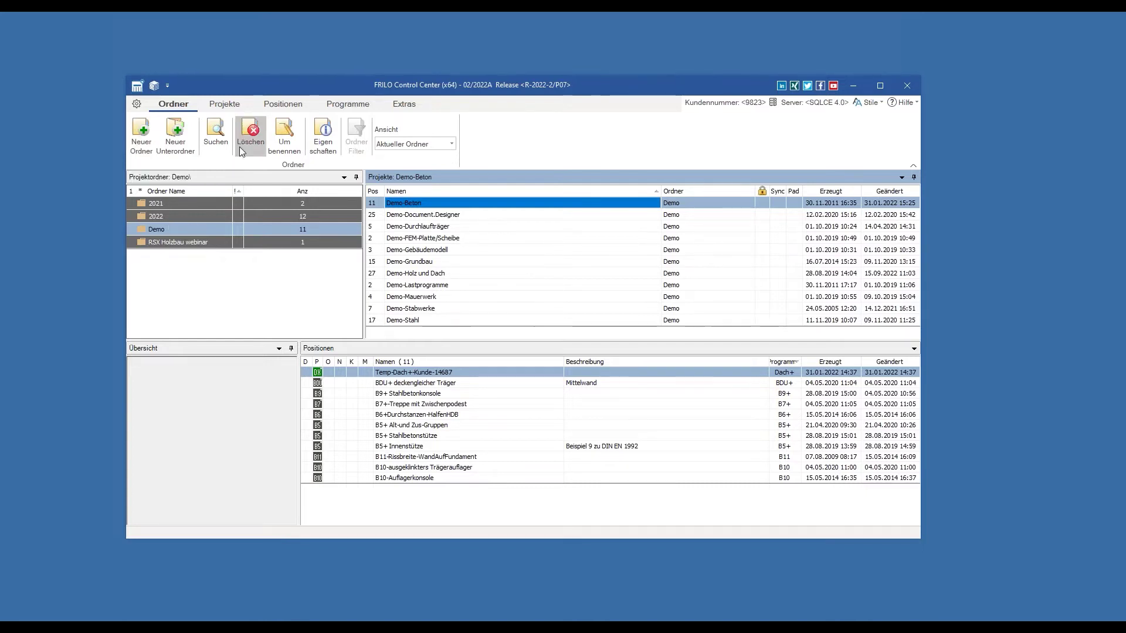
pyautogui.click(231, 107)
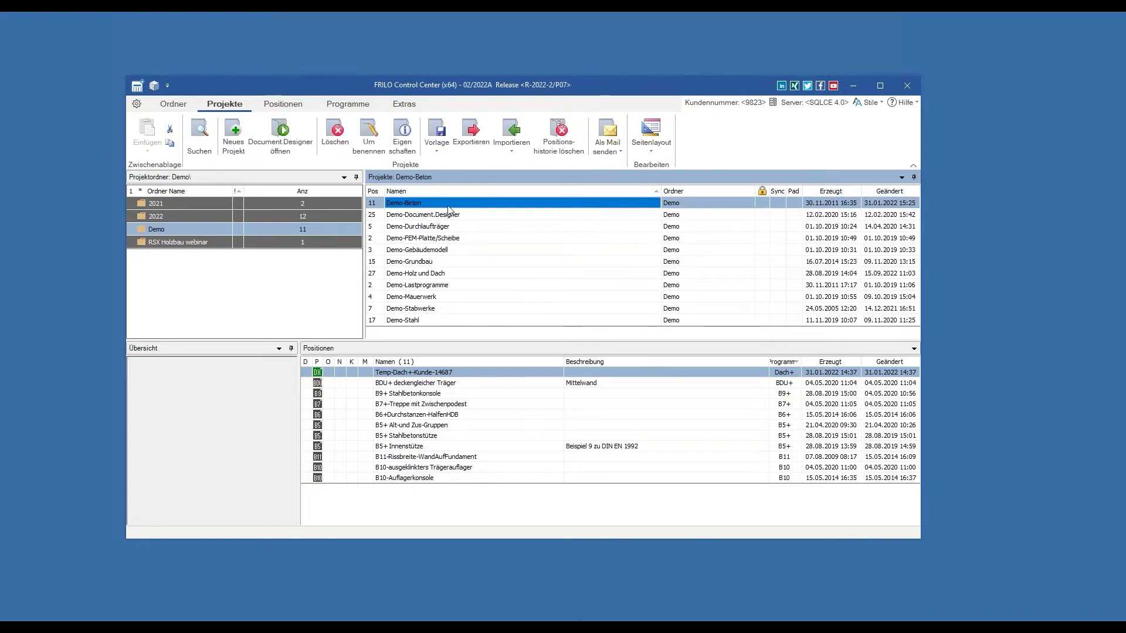
pyautogui.click(296, 109)
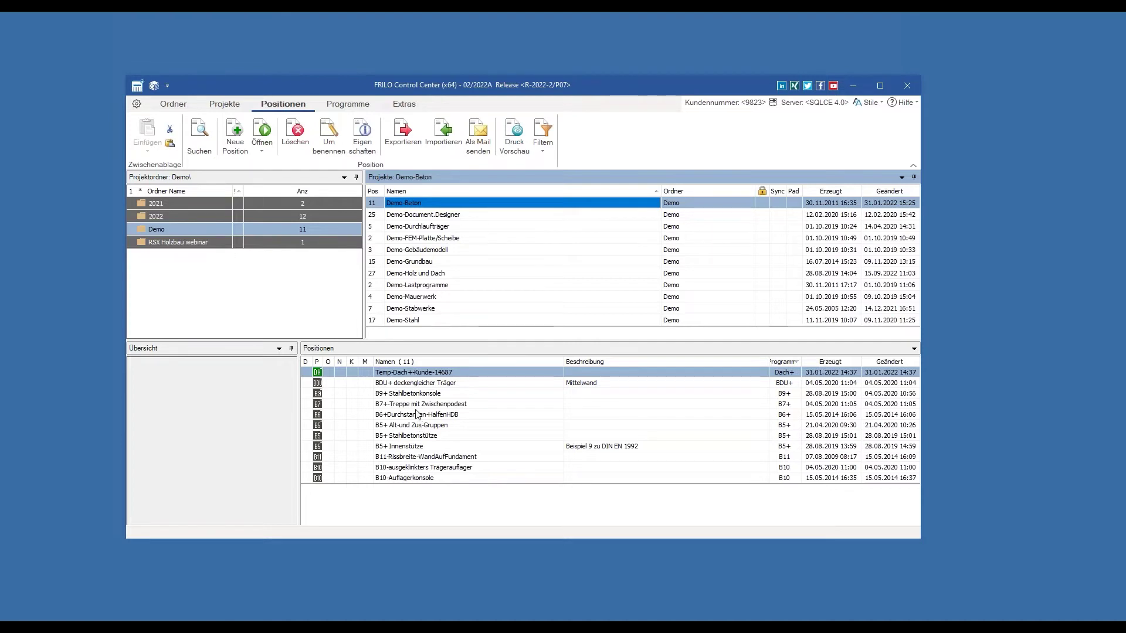
# Look through the programs offered for steel construction, frameworks, reinforced concrete, masonry, foundations, slabs, and timber and roofs
pyautogui.click(352, 106)
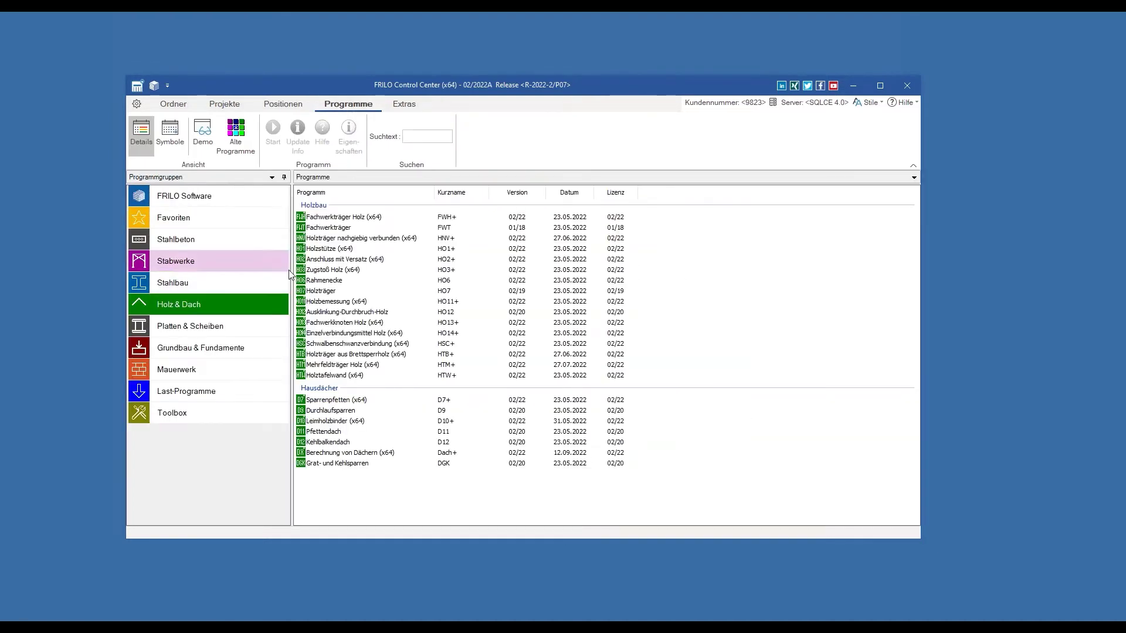
pyautogui.click(231, 283)
pyautogui.click(231, 262)
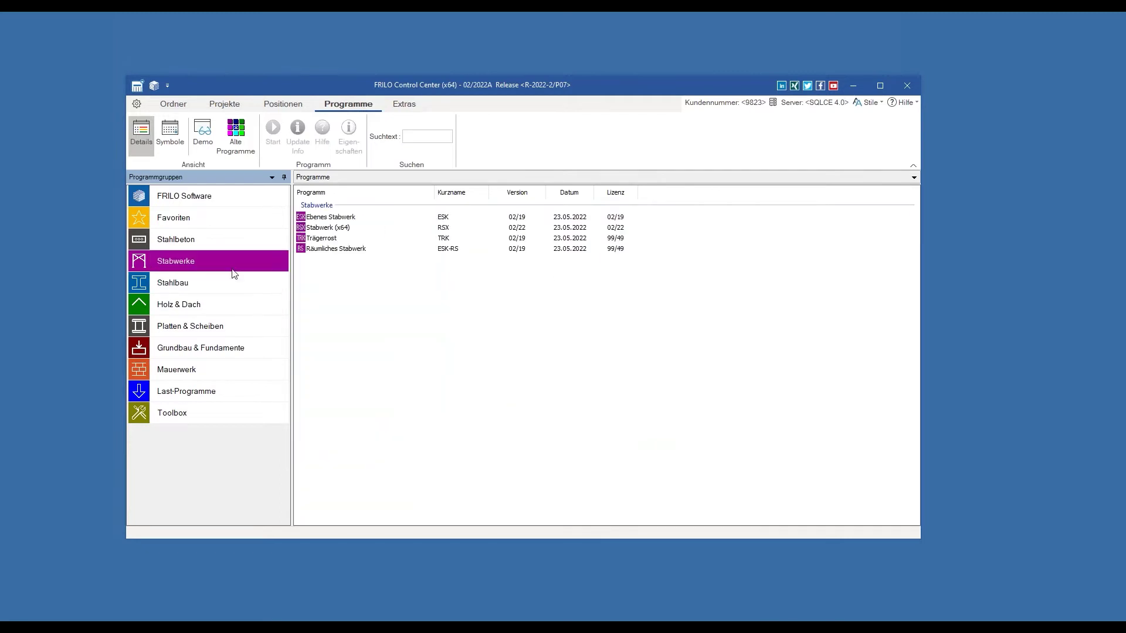
pyautogui.click(227, 239)
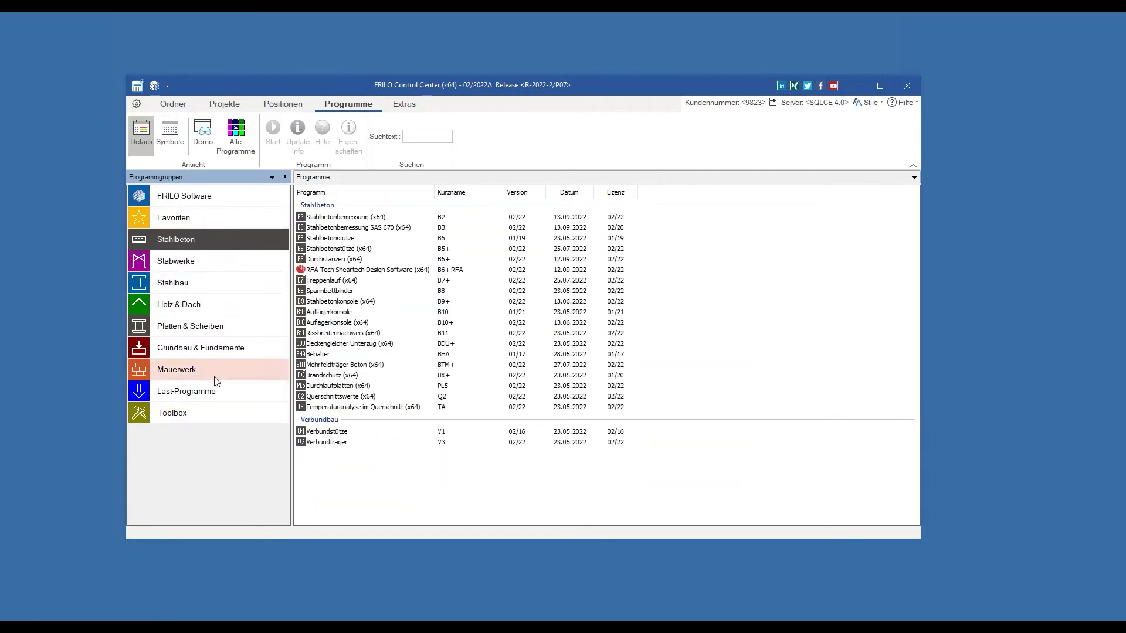
pyautogui.click(234, 371)
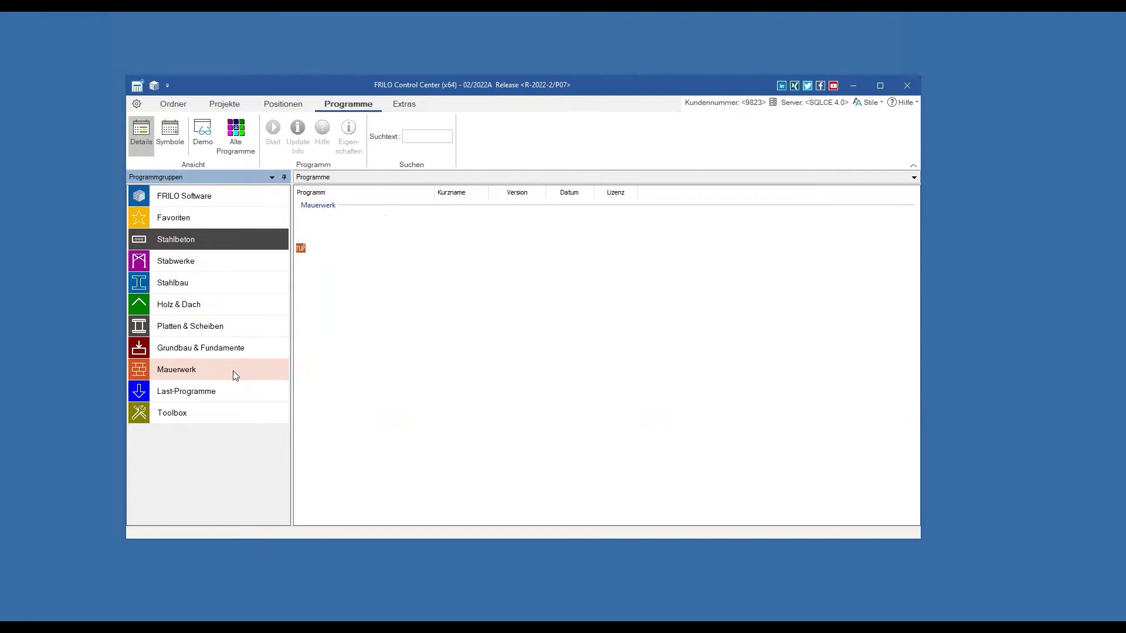
pyautogui.click(231, 354)
pyautogui.click(231, 328)
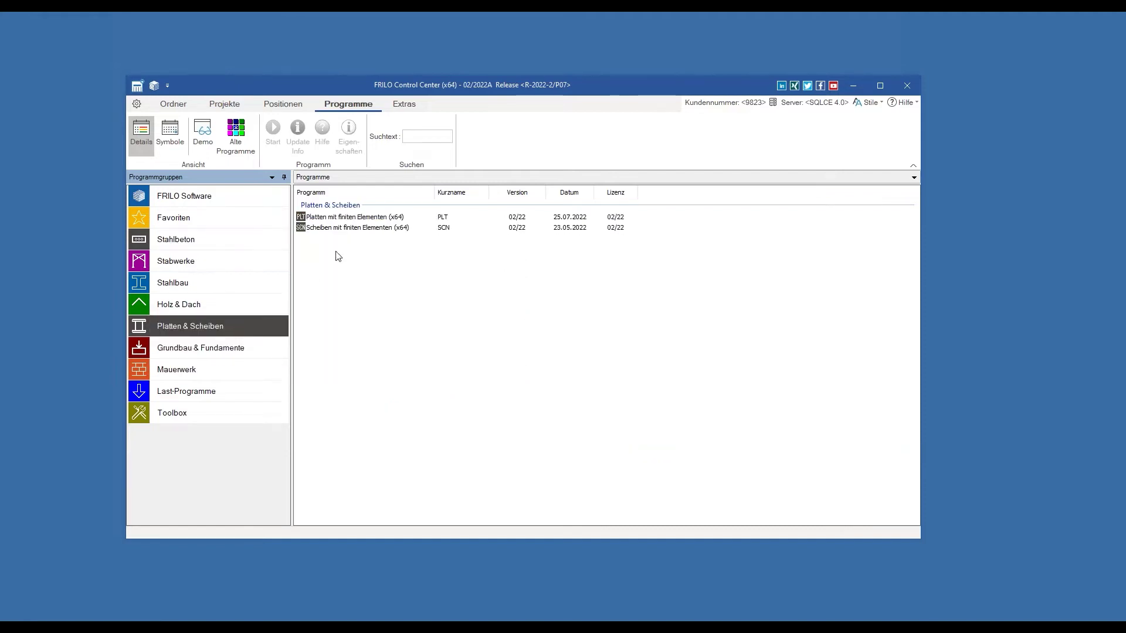
pyautogui.click(224, 304)
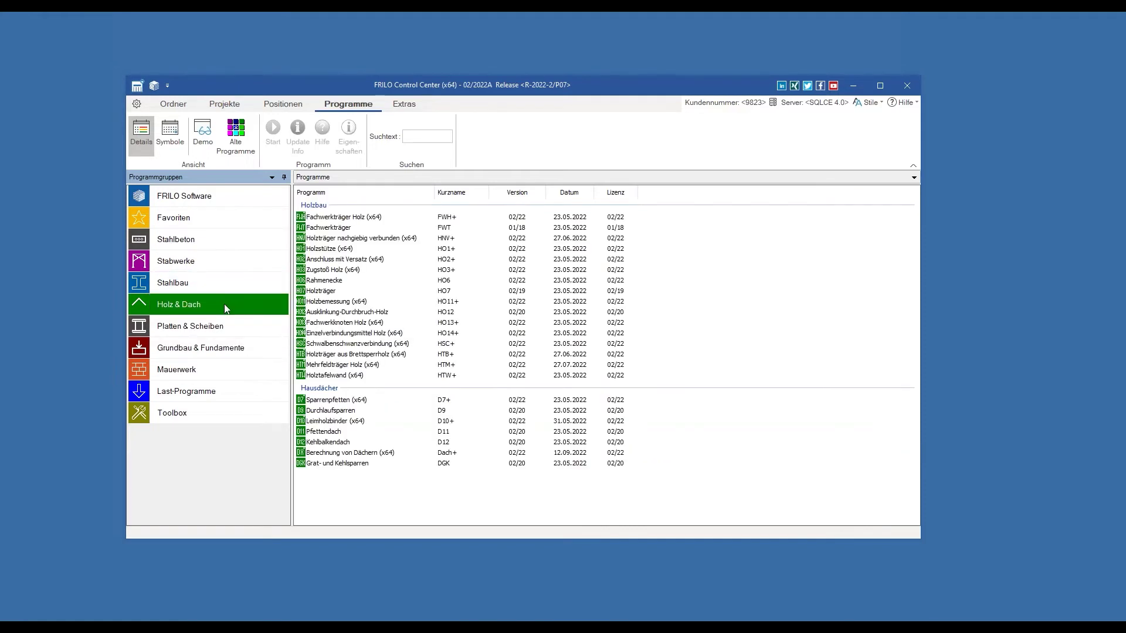
pyautogui.click(207, 259)
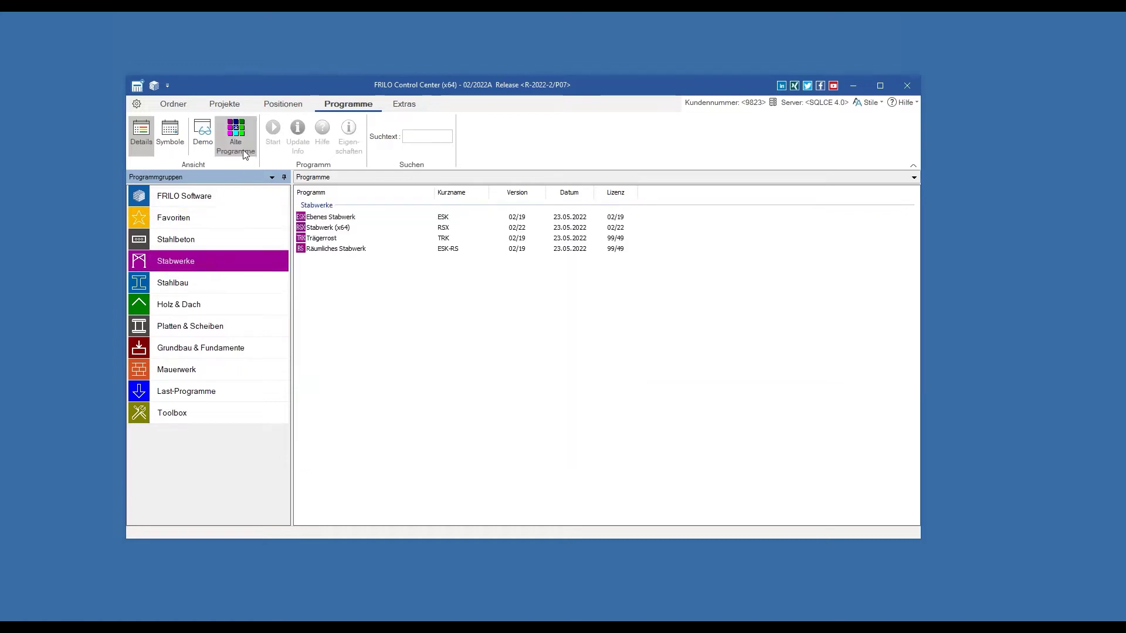
# Return from the program groups to the project overview of the Demo folder
pyautogui.click(223, 106)
pyautogui.click(194, 109)
pyautogui.click(223, 105)
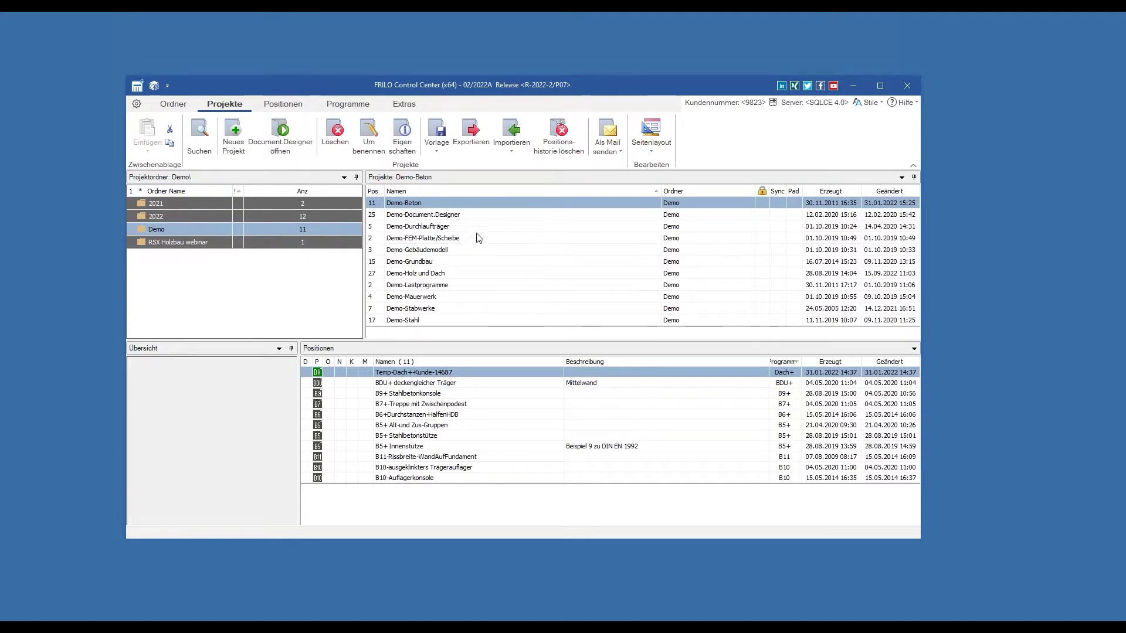
# Examine the positions in the Demo-Durchlaufträger, Demo-FEM-Platte/Scheibe, Demo-Gebäudemodell and Demo-Document.Designer projects
pyautogui.click(520, 217)
pyautogui.click(518, 229)
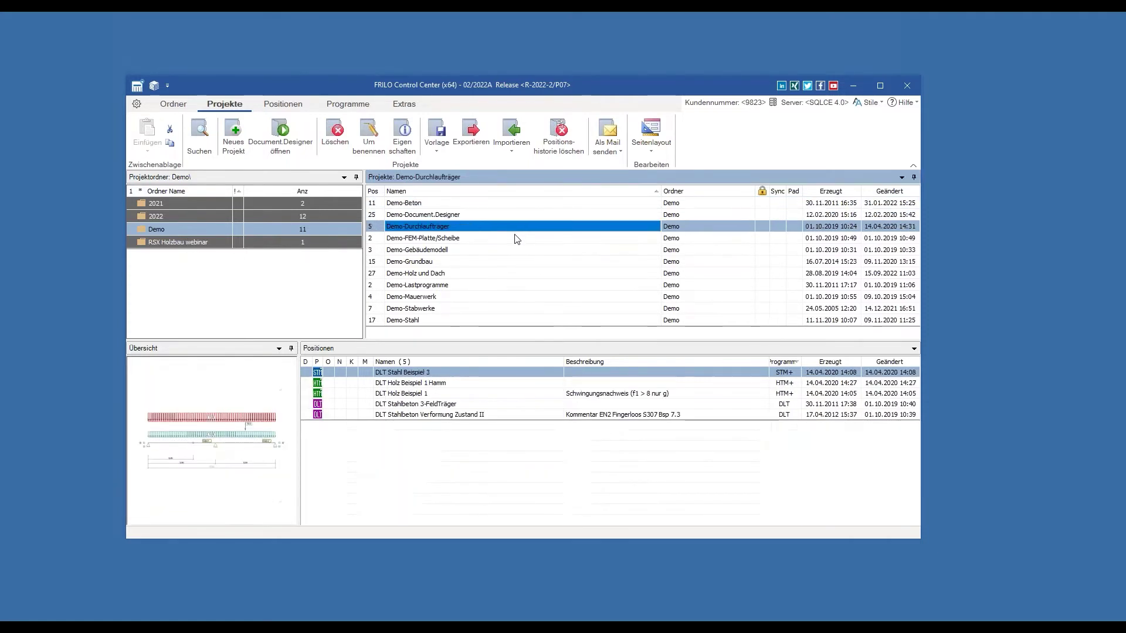
pyautogui.click(516, 238)
pyautogui.click(513, 251)
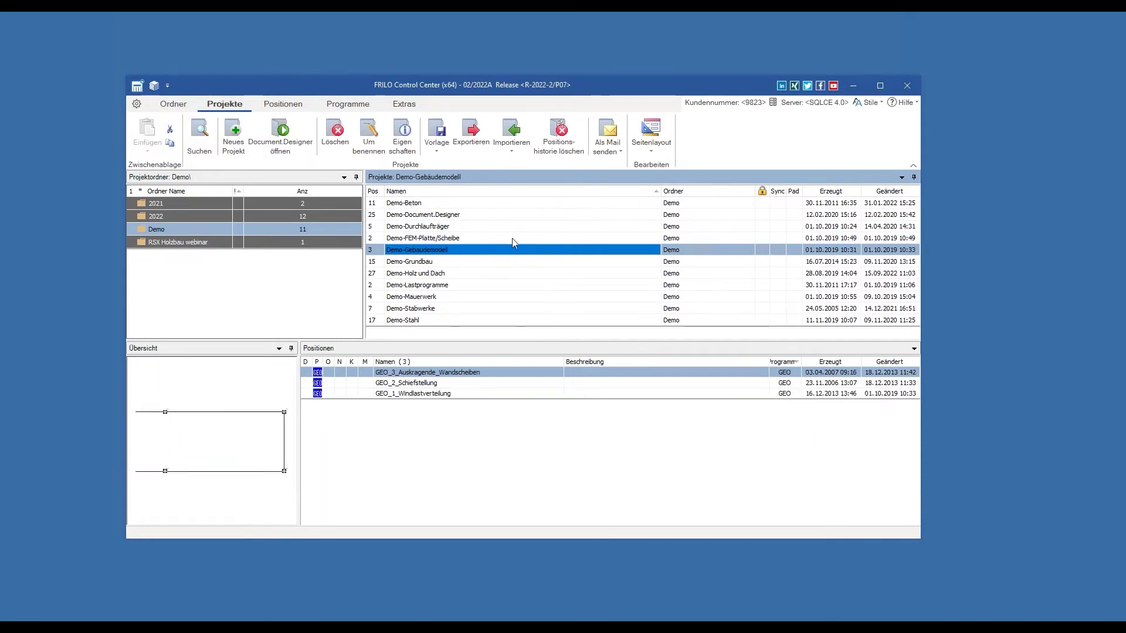
pyautogui.click(497, 227)
pyautogui.click(502, 214)
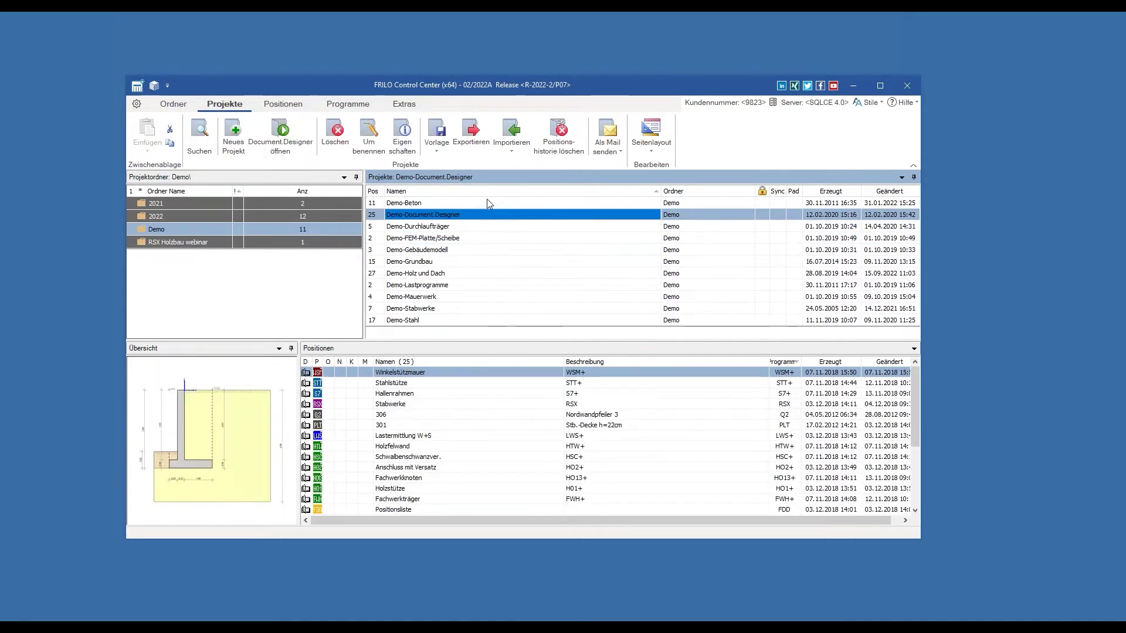
# Reverse the name sorting of the project list and examine the positions in the Demo-Stahl, Demo-Mauerwerk and Demo-Stabwerke projects
pyautogui.click(488, 192)
pyautogui.click(443, 202)
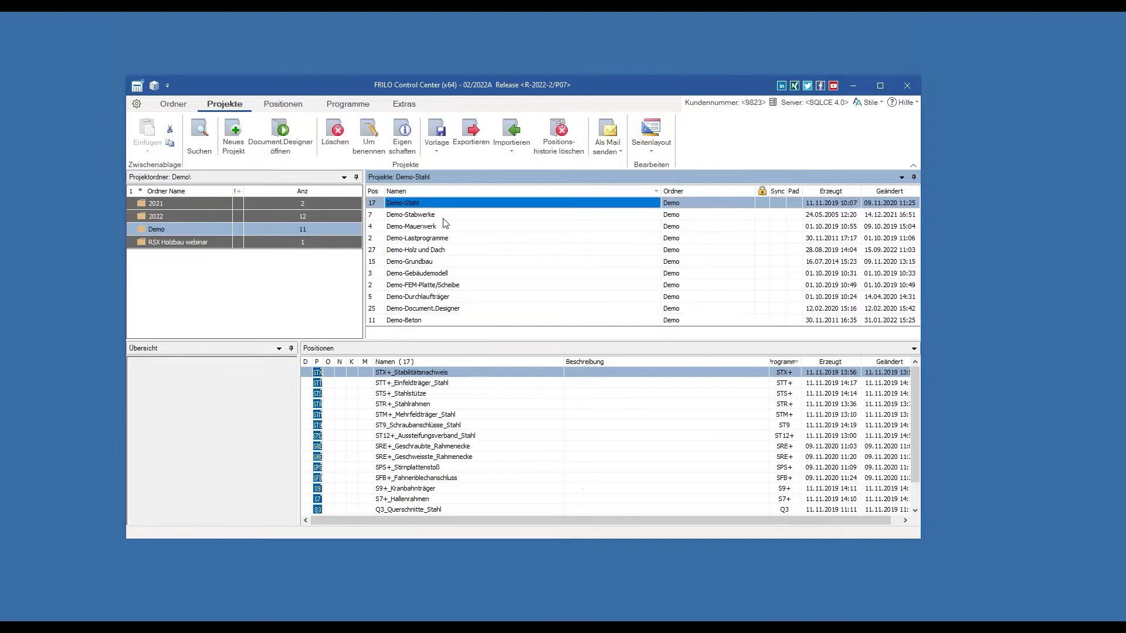
pyautogui.click(445, 225)
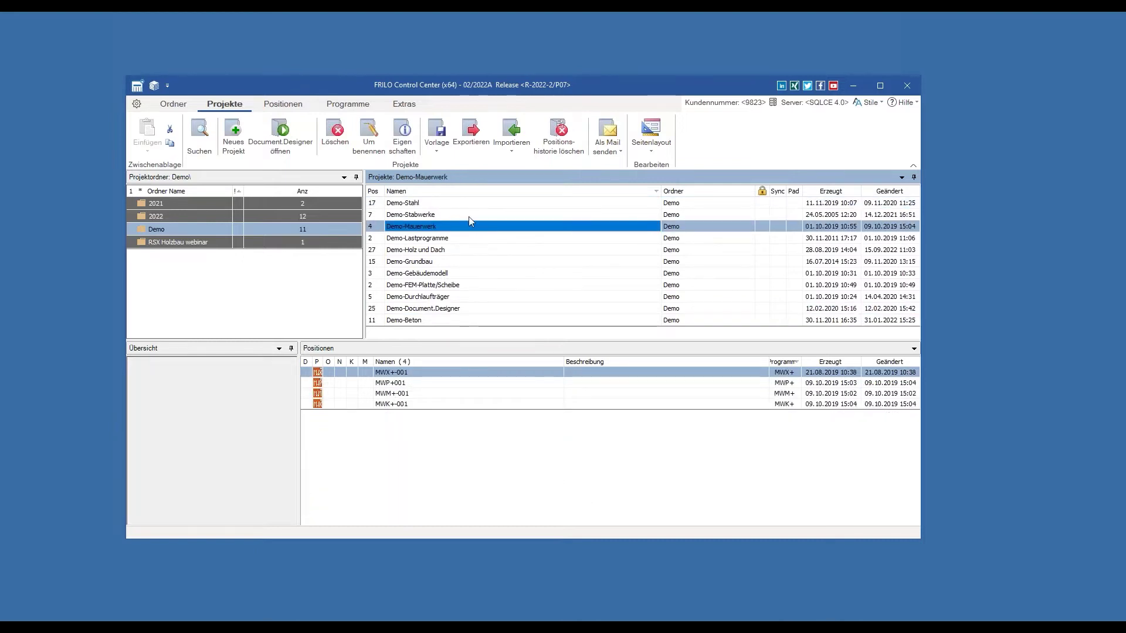
pyautogui.click(469, 216)
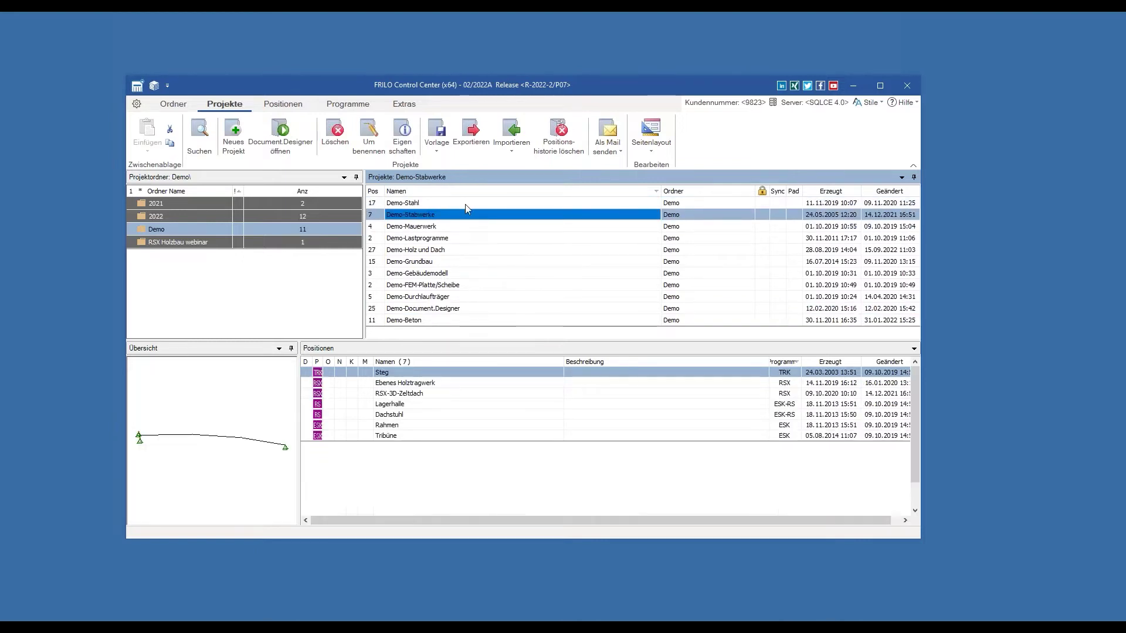
pyautogui.click(465, 204)
pyautogui.click(490, 407)
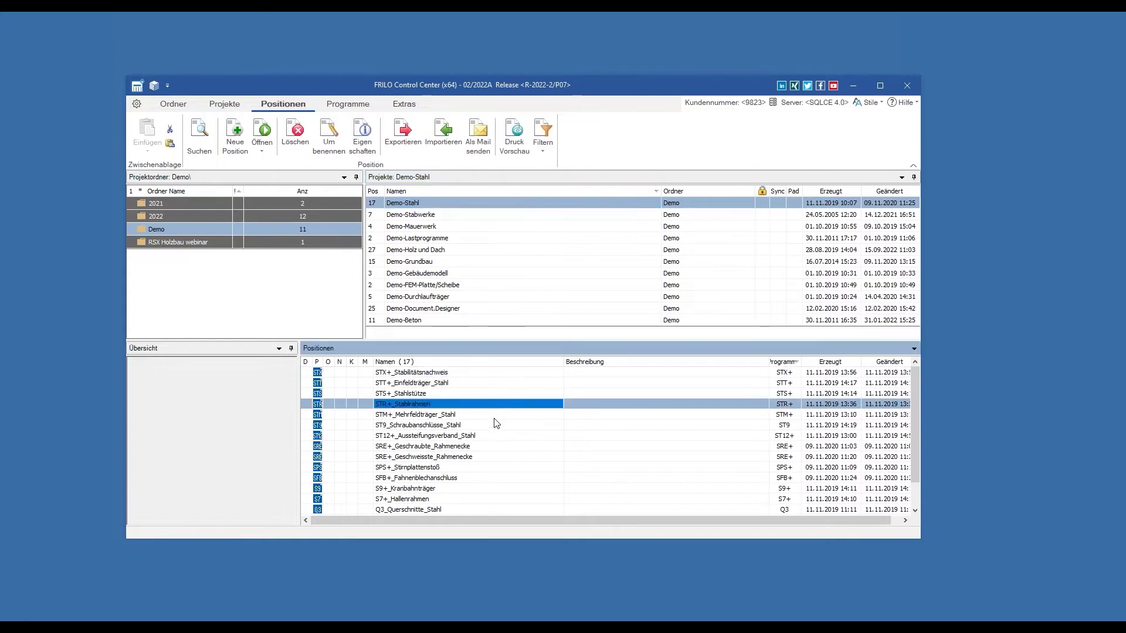
pyautogui.click(496, 416)
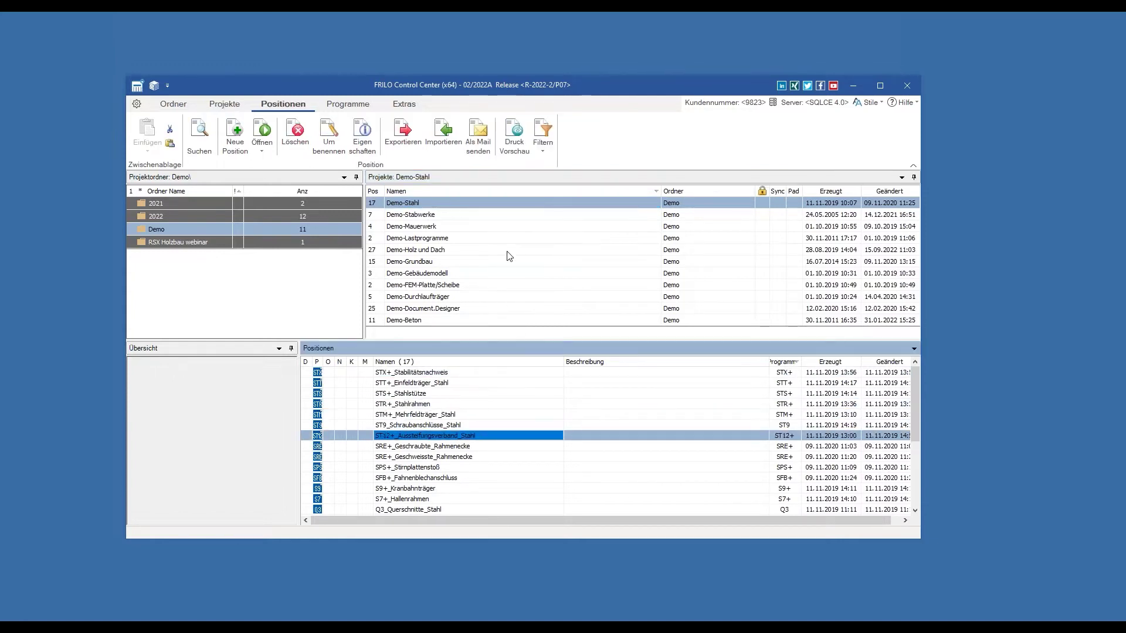
# Look through the timber positions of the Demo-Holz und Dach project, such as Keilzinkenfuge, Zugstoß, Versatz, Schwalbenschwanz and DLT Holz Beispiel 1 Hamm
pyautogui.click(508, 251)
pyautogui.click(482, 416)
pyautogui.click(479, 426)
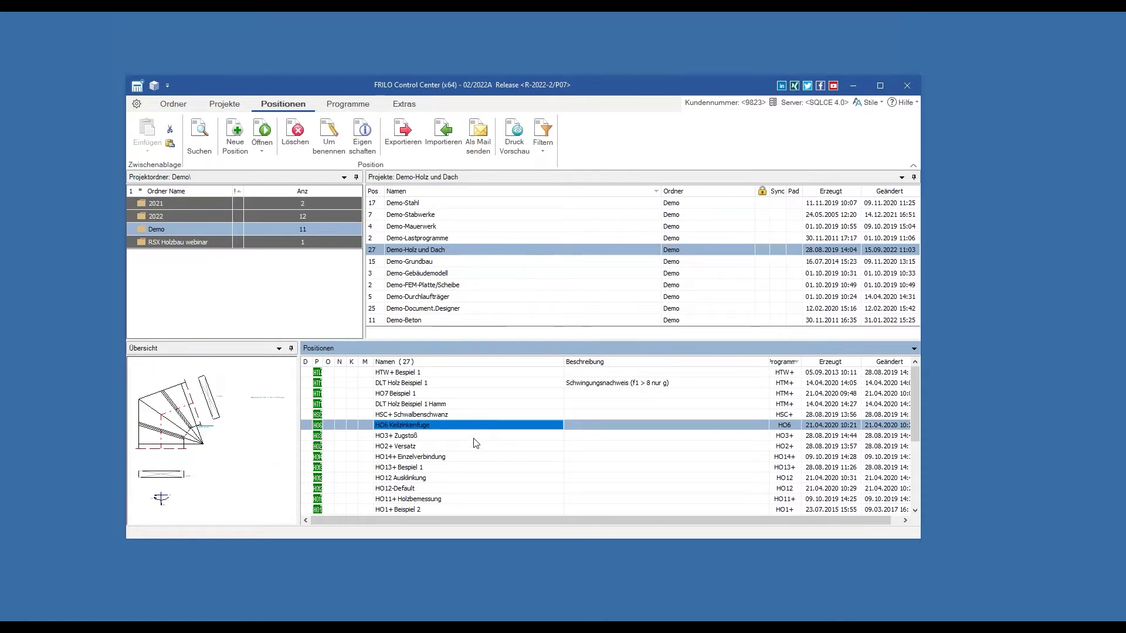
pyautogui.click(482, 438)
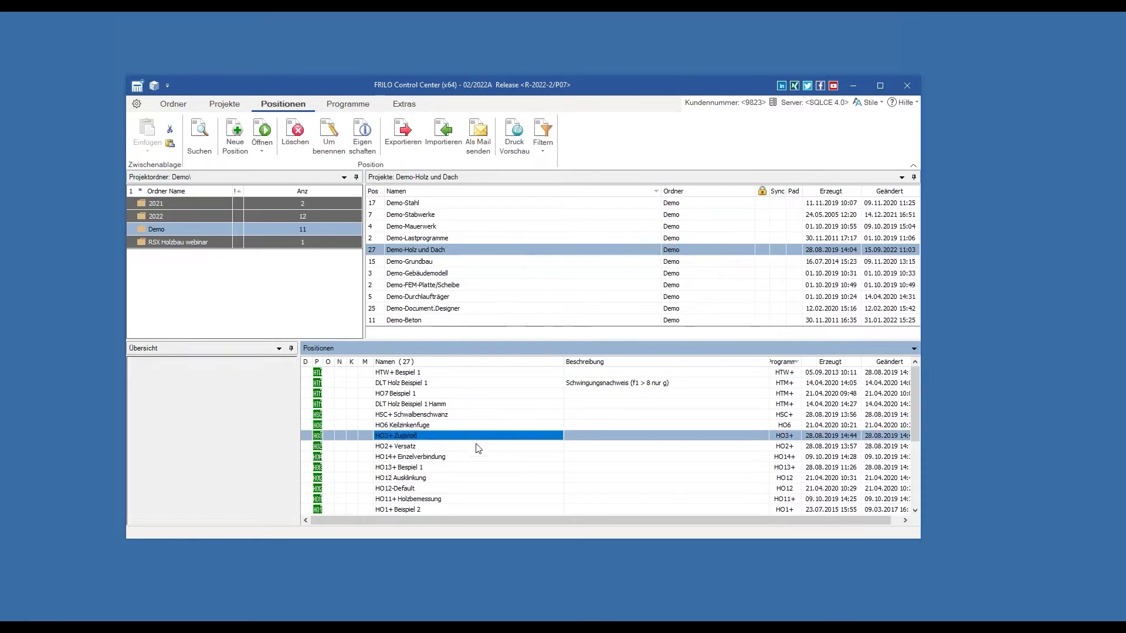
pyautogui.click(477, 445)
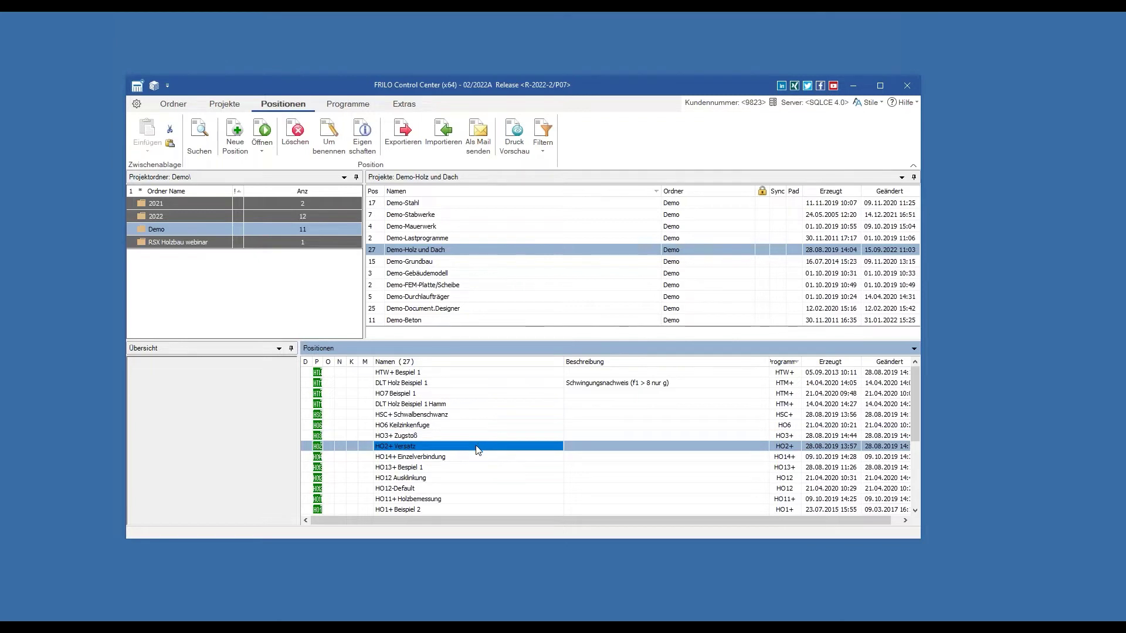
pyautogui.click(476, 469)
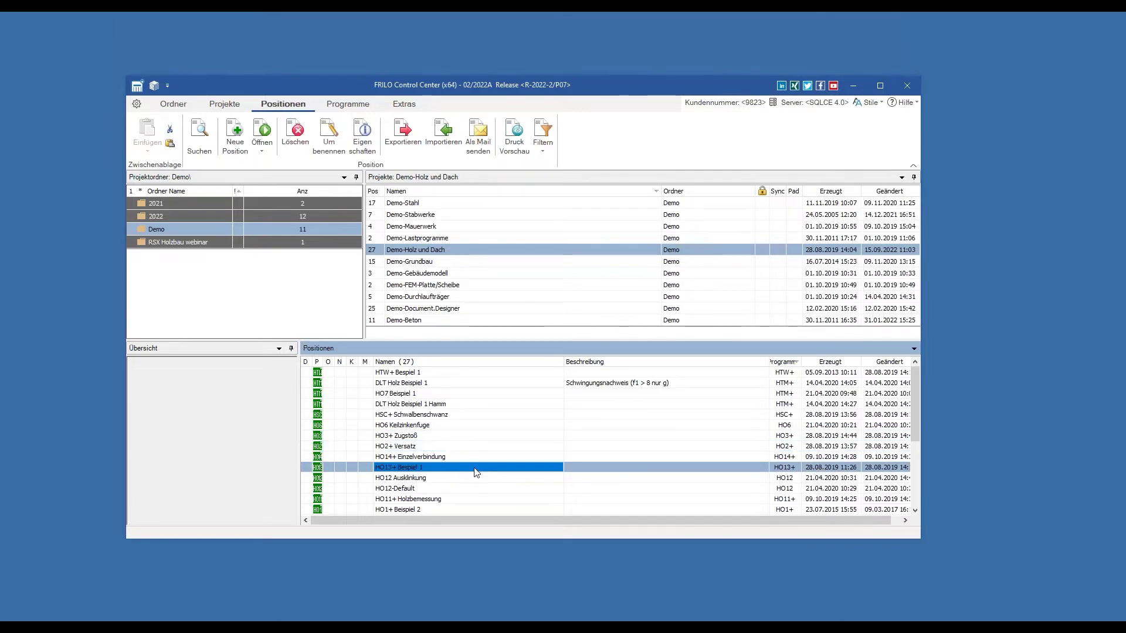
pyautogui.click(480, 415)
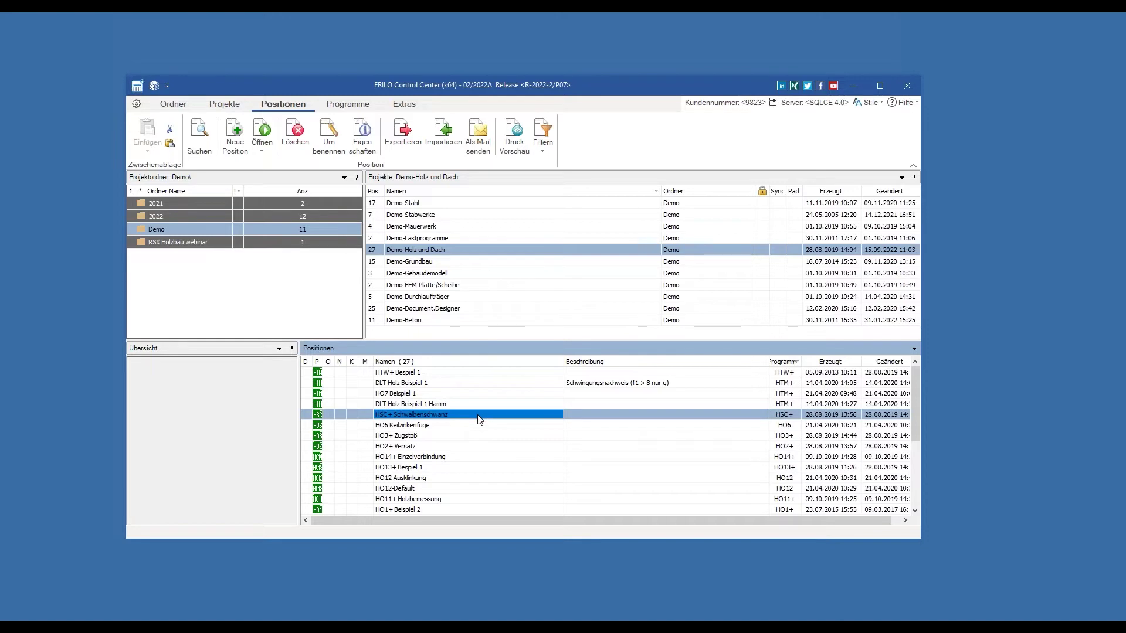
pyautogui.click(484, 406)
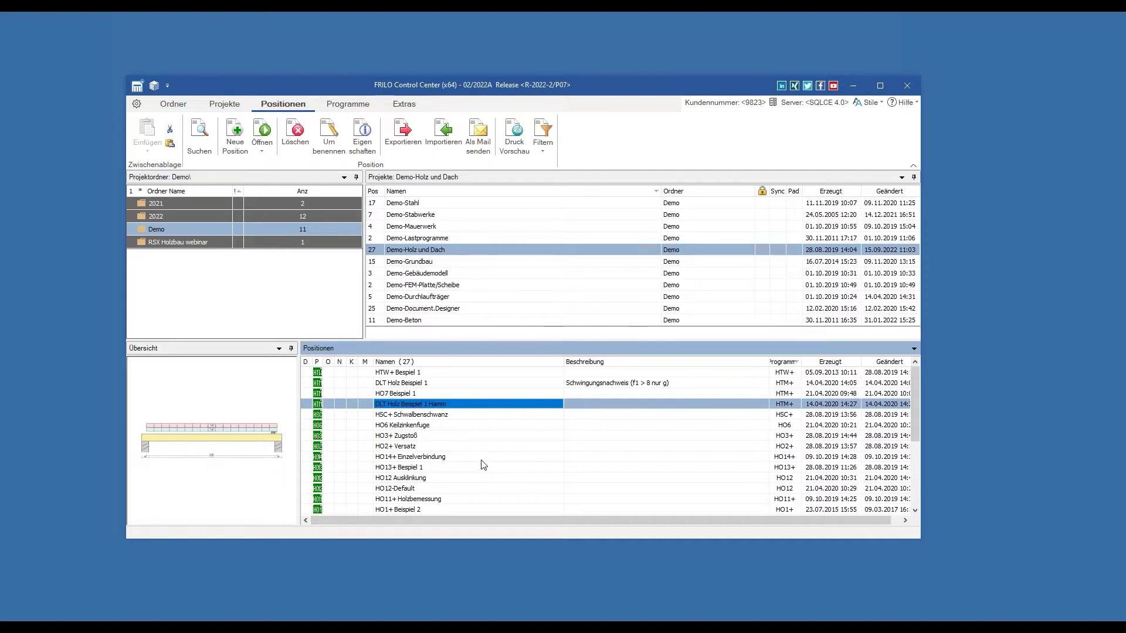
# Start the Mehrfeldträger Holz (x64) program, HTM+, from the Holz & Dach program group
pyautogui.click(225, 105)
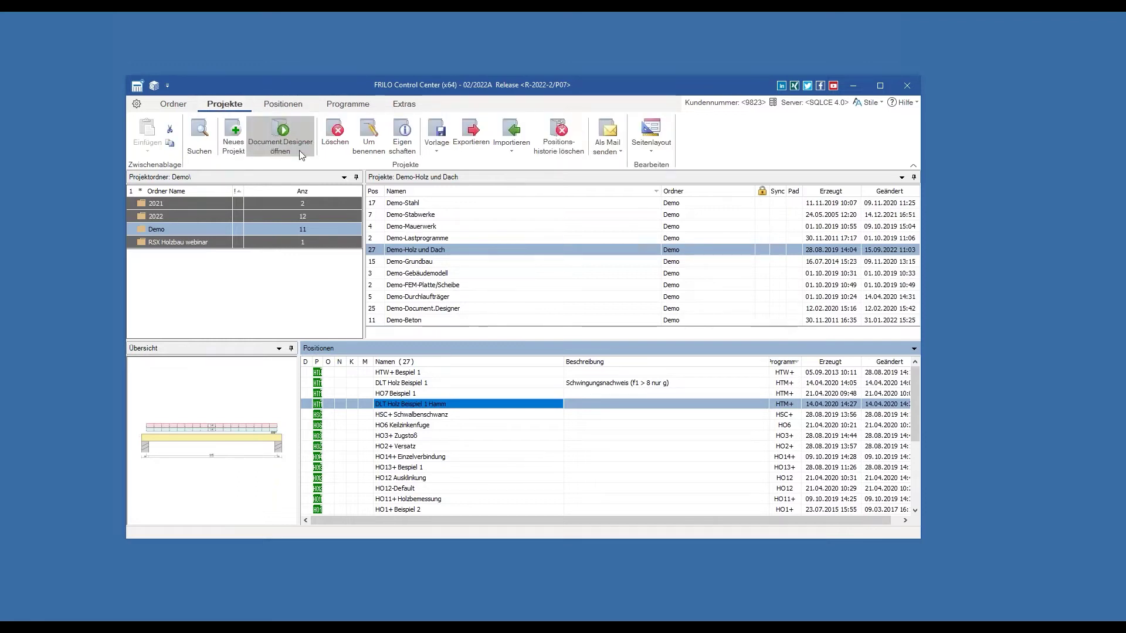
pyautogui.click(339, 106)
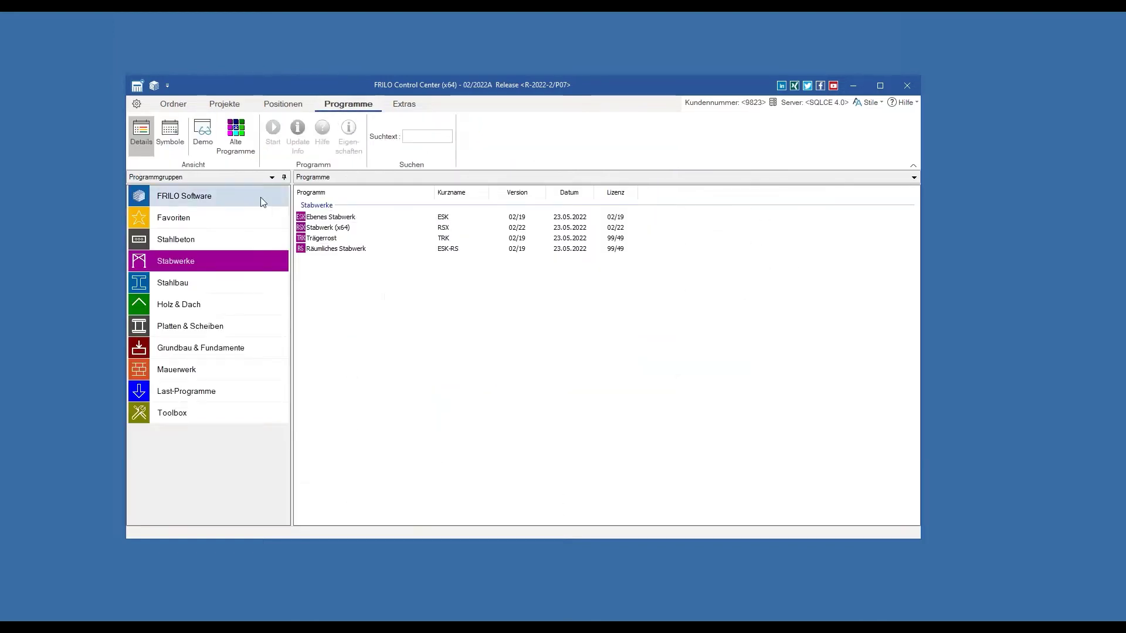
pyautogui.click(205, 306)
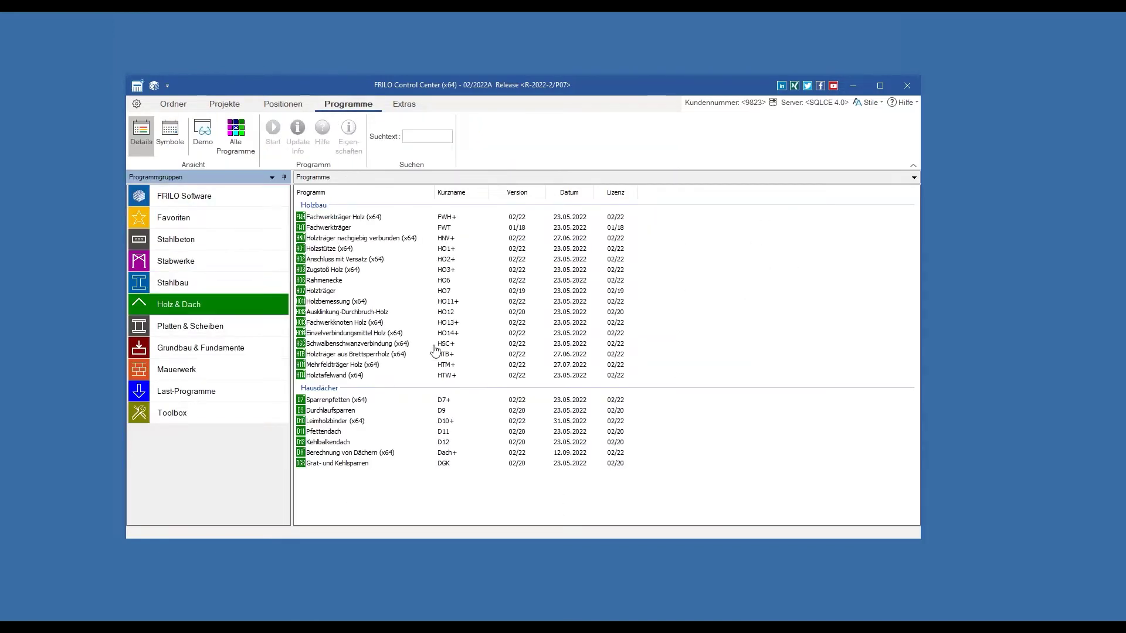
pyautogui.click(390, 366)
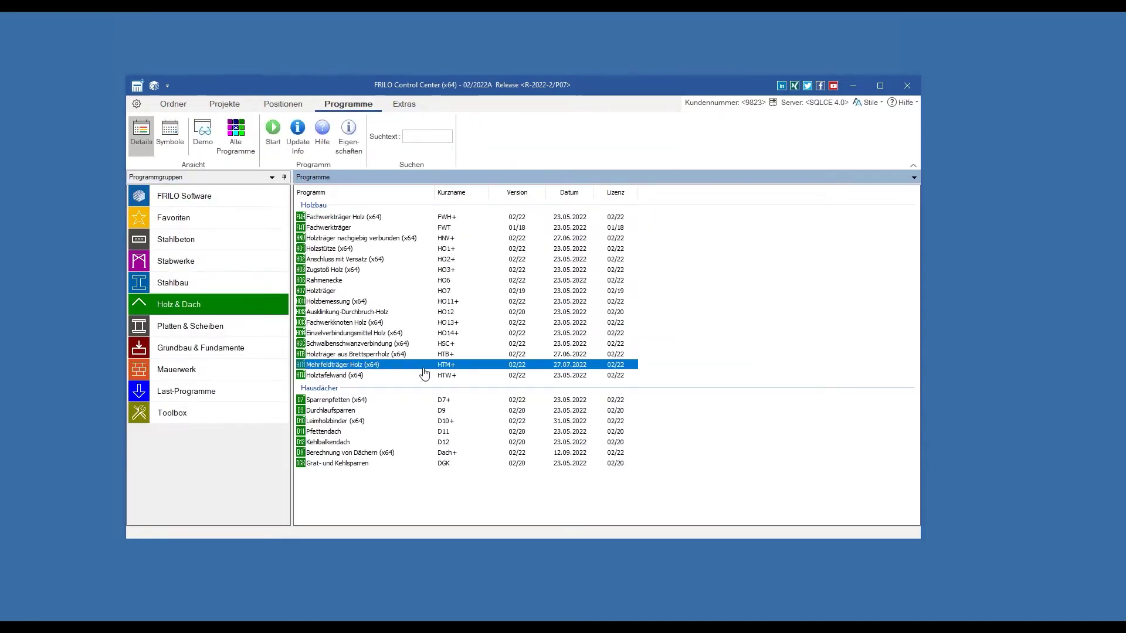
pyautogui.doubleClick(466, 368)
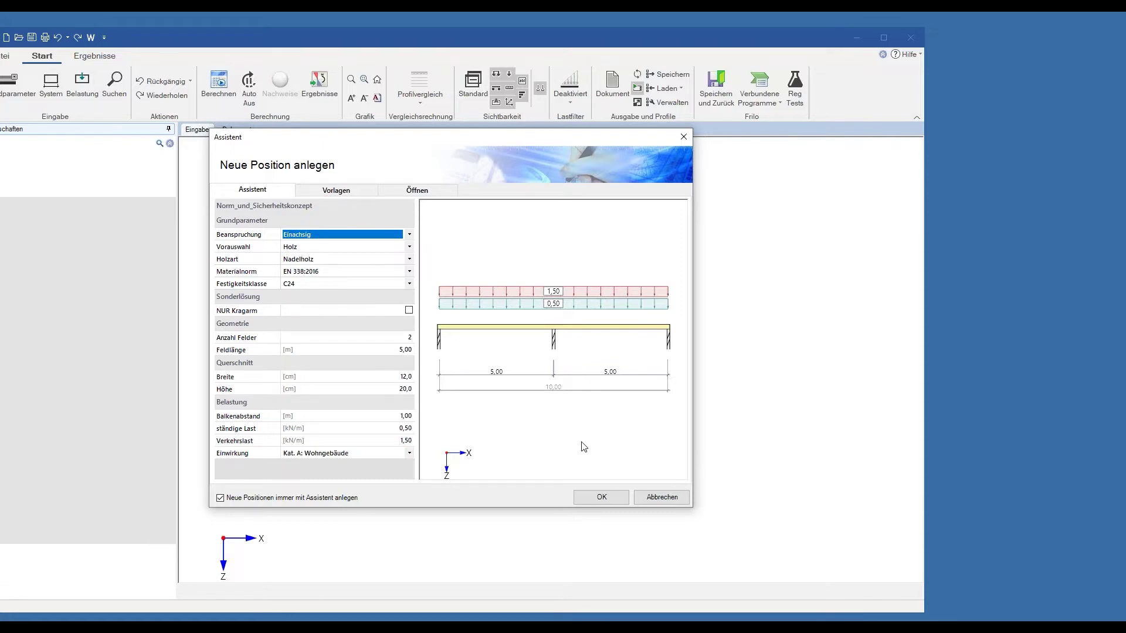
# Keep the new beam's Beanspruchung at Einachsig, try Holzwerkstoffe as its Vorauswahl and return that to Holz
pyautogui.scroll(-1, 498, 443)
pyautogui.scroll(1, 498, 442)
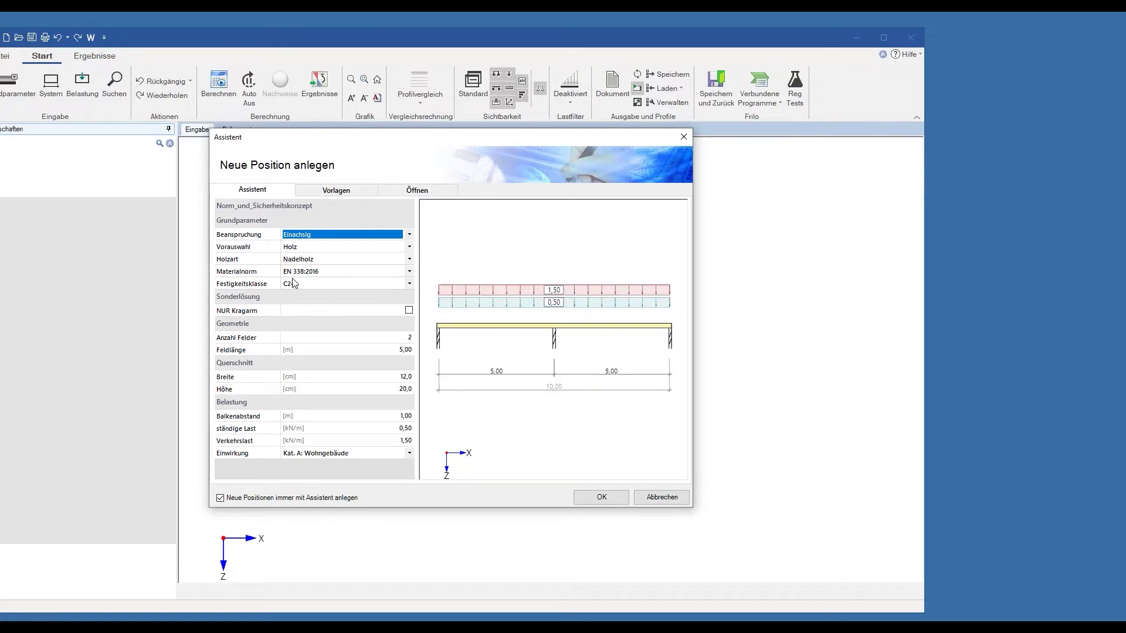
pyautogui.click(362, 239)
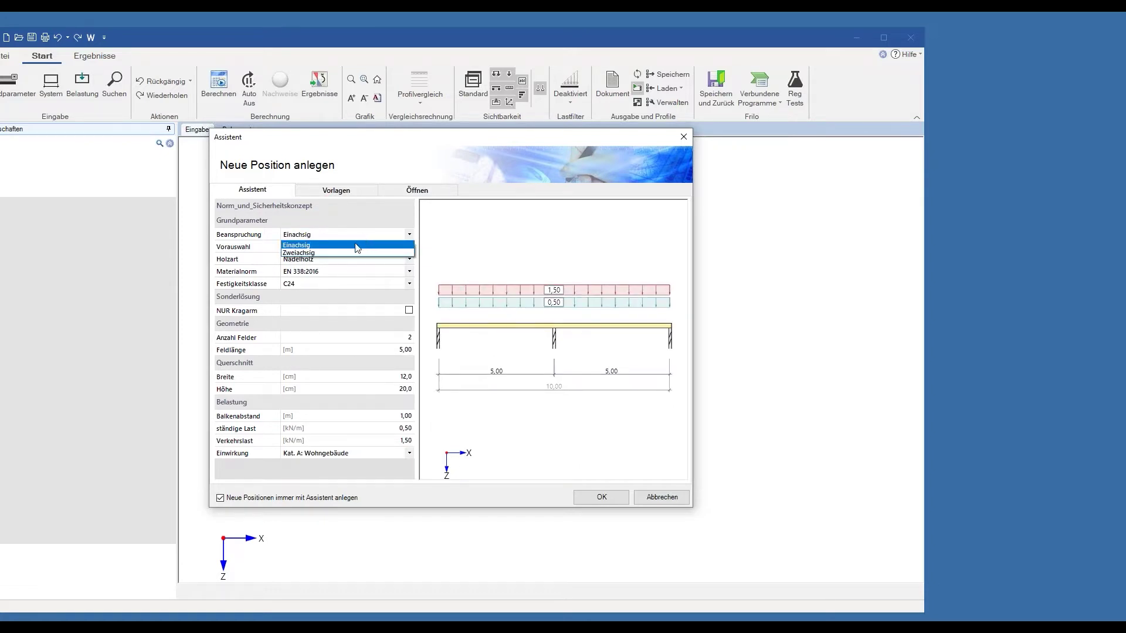
pyautogui.click(351, 247)
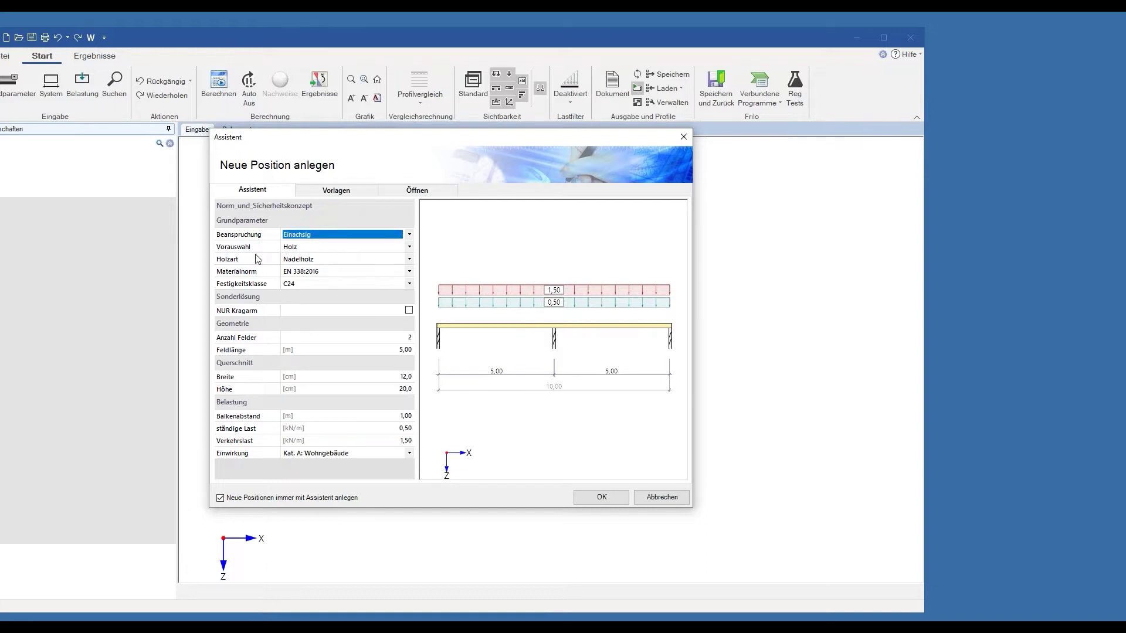
pyautogui.click(322, 249)
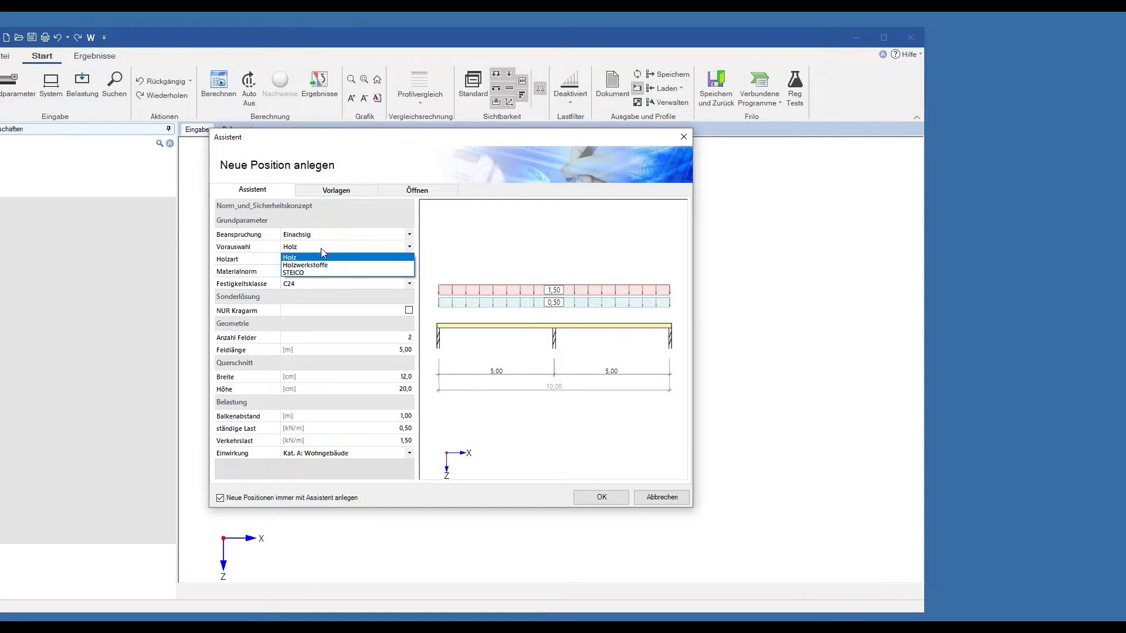
pyautogui.click(332, 266)
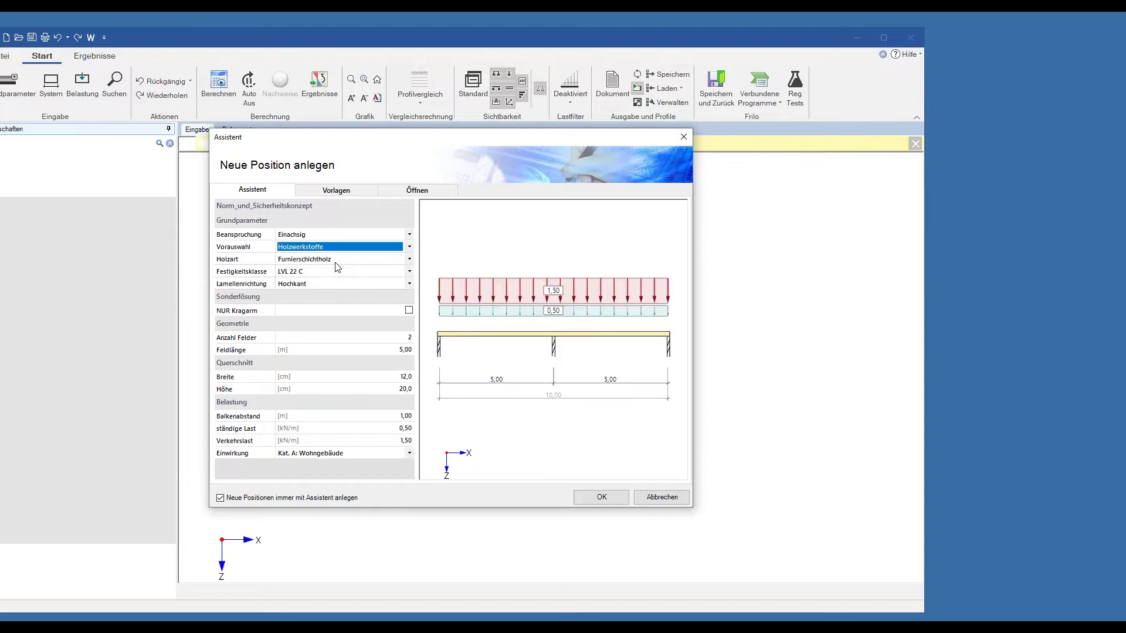
pyautogui.click(337, 247)
pyautogui.click(328, 257)
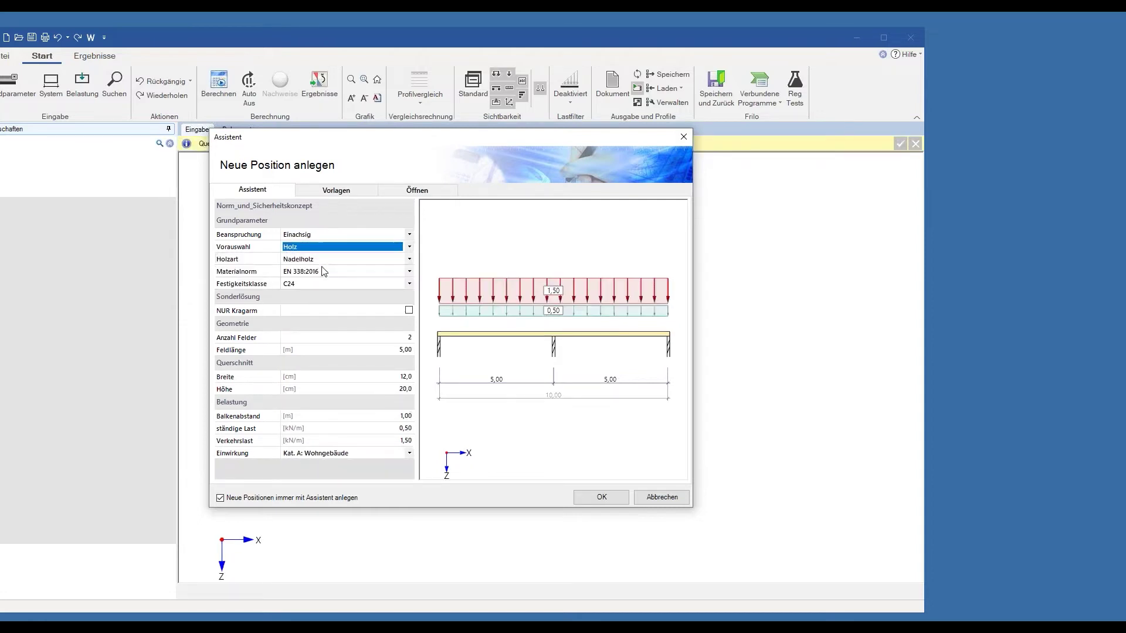
# Create the new beam position with 1 span, a width of 16 cm and a permanent load of 1.00 kN/m
pyautogui.click(376, 337)
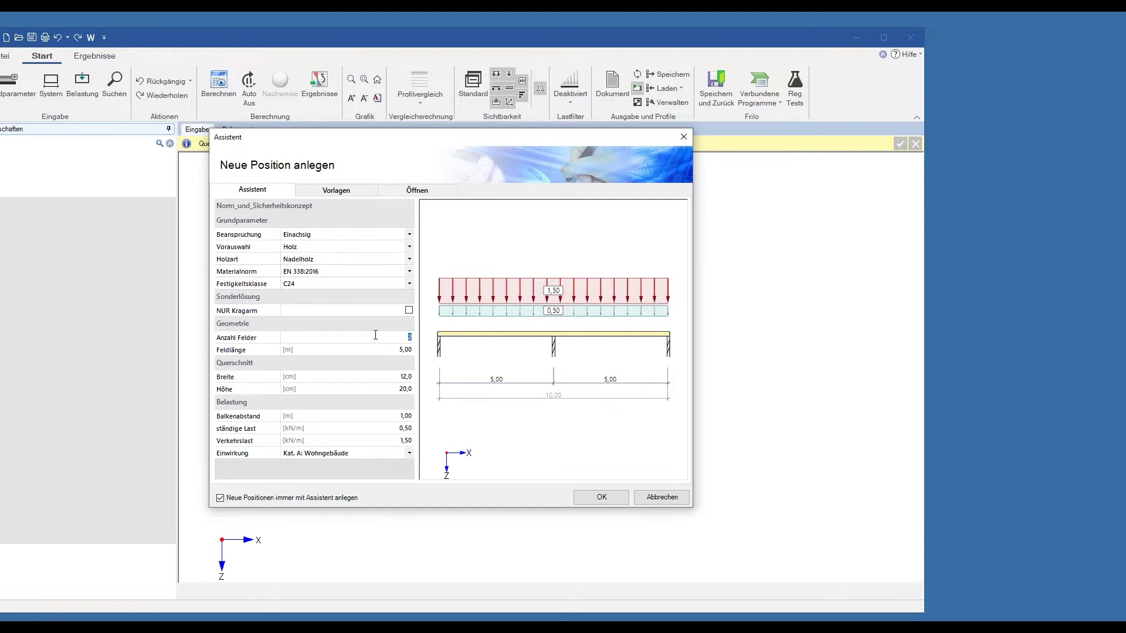
pyautogui.write('1')
pyautogui.press('Tab')
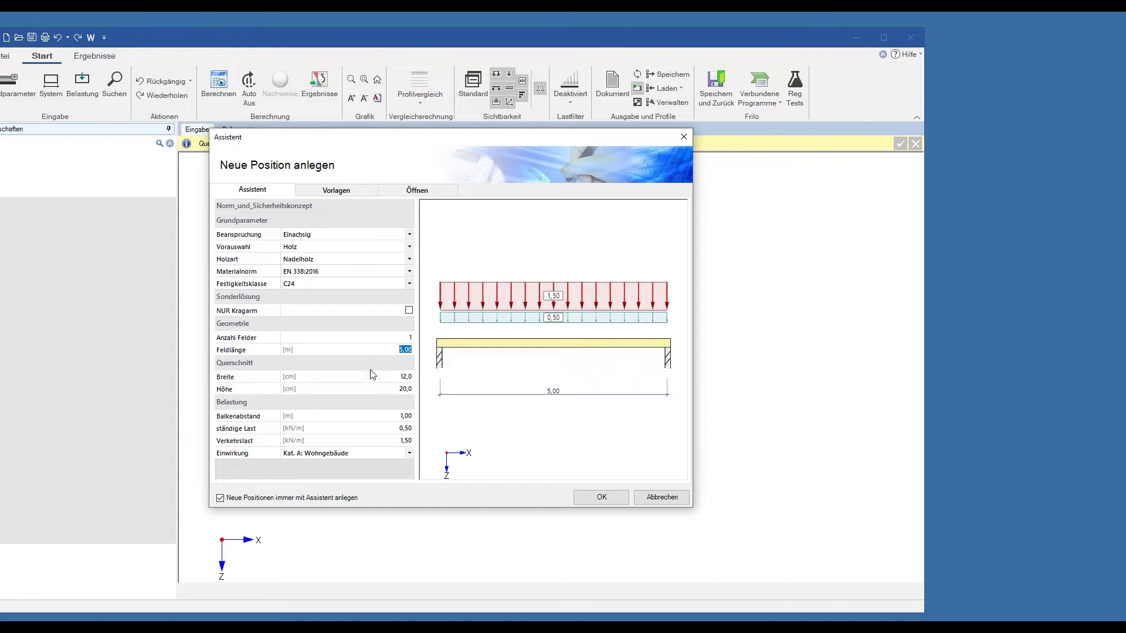
pyautogui.click(388, 378)
pyautogui.press('Tab')
pyautogui.press('Tab')
pyautogui.write('1')
pyautogui.press('Tab')
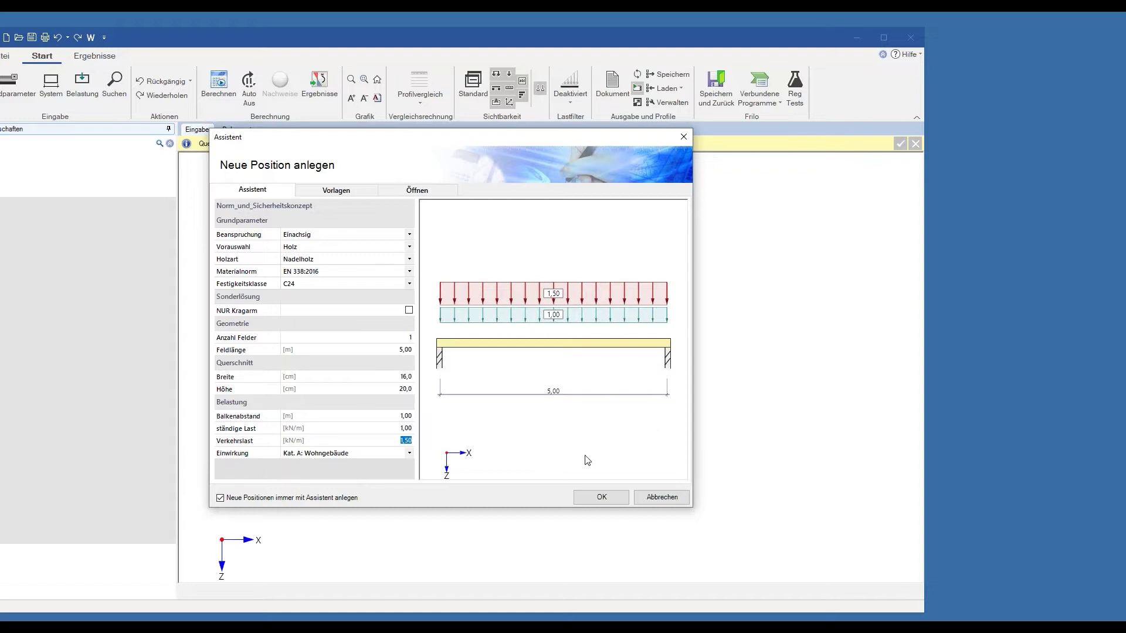
pyautogui.click(593, 498)
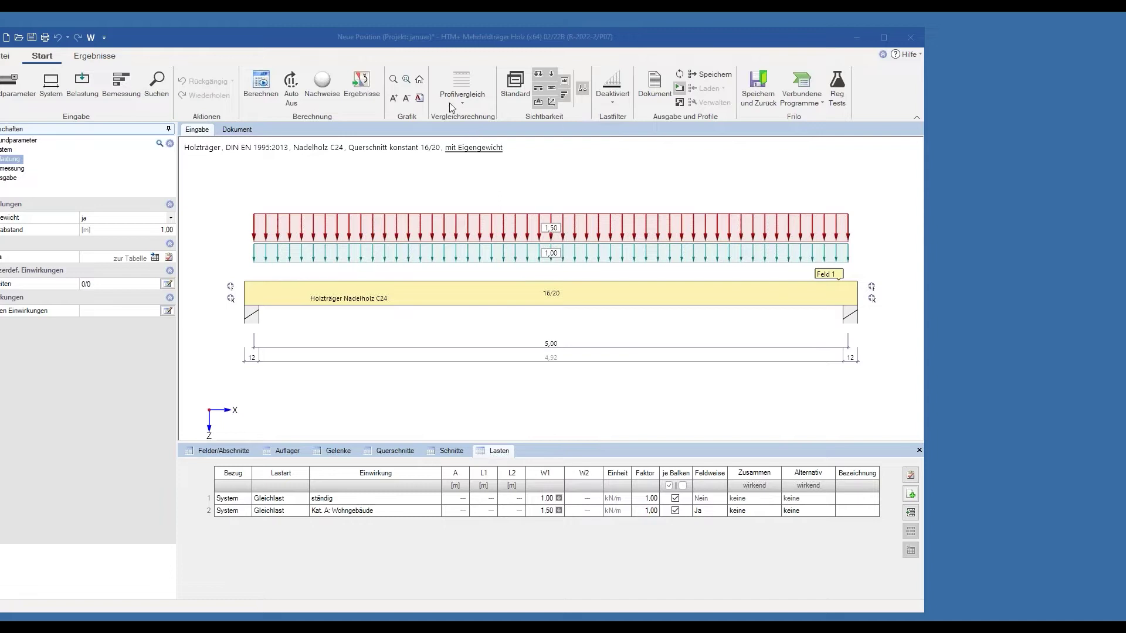
# Add a third load to the beam as a Gleichlast on the whole System with the action ständig, demontierbar (PV)
pyautogui.moveTo(261, 45); pyautogui.dragTo(288, 42)
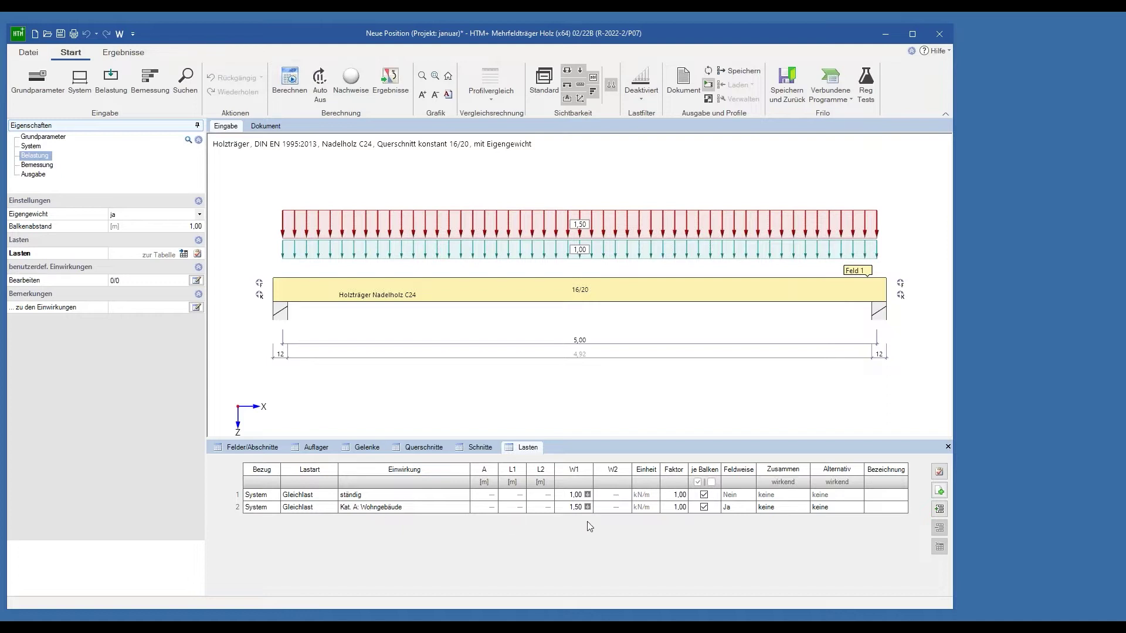
pyautogui.click(940, 492)
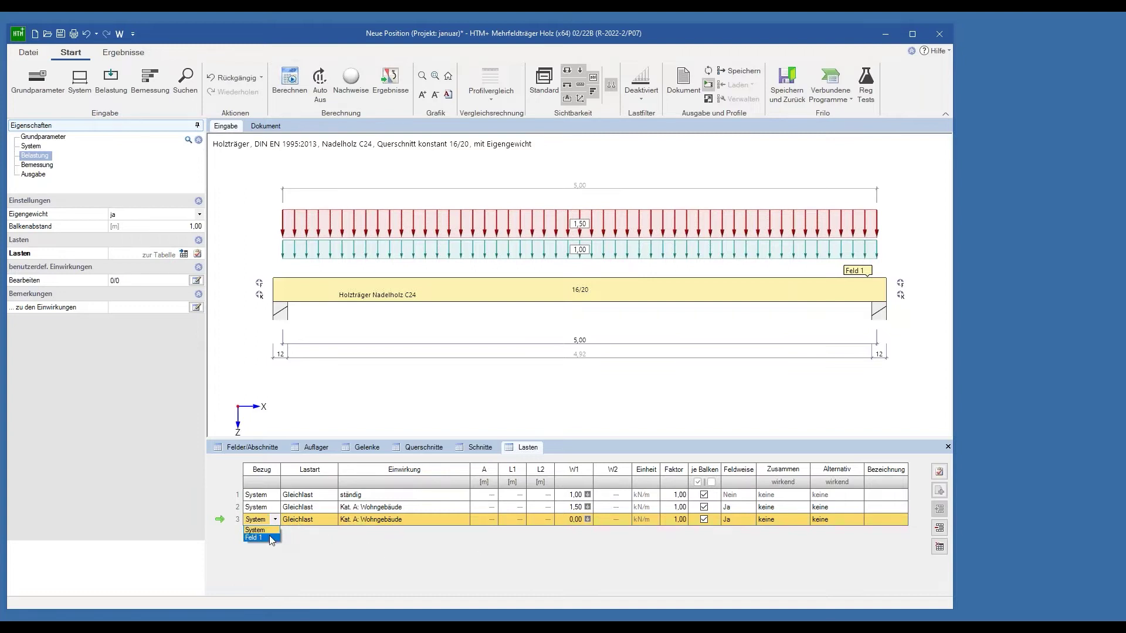
pyautogui.click(272, 530)
pyautogui.click(327, 520)
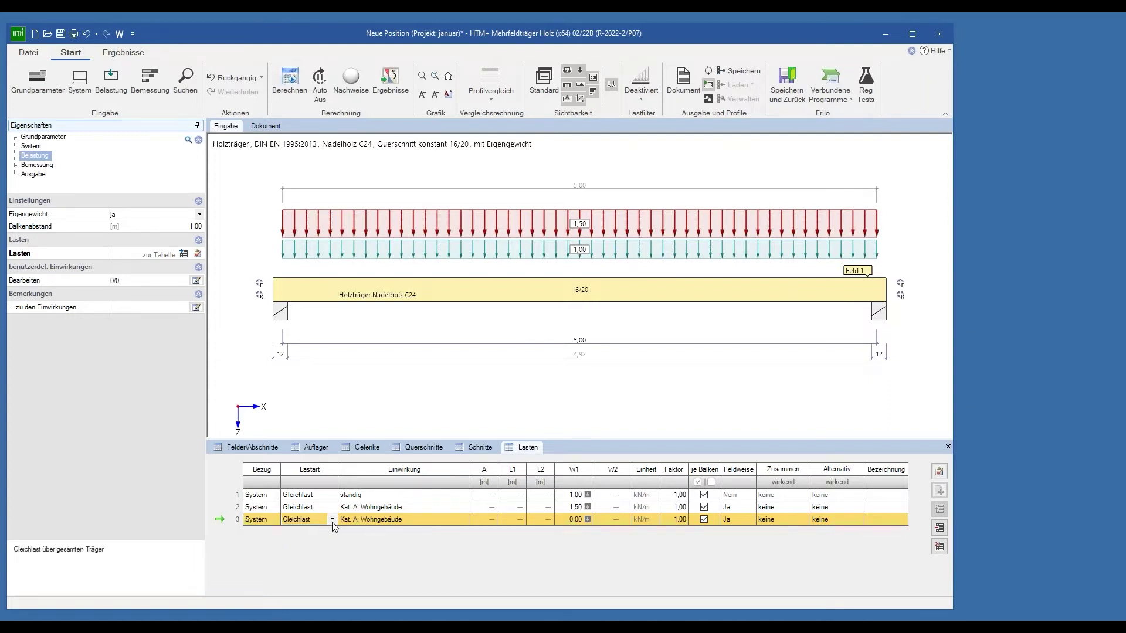
pyautogui.click(332, 520)
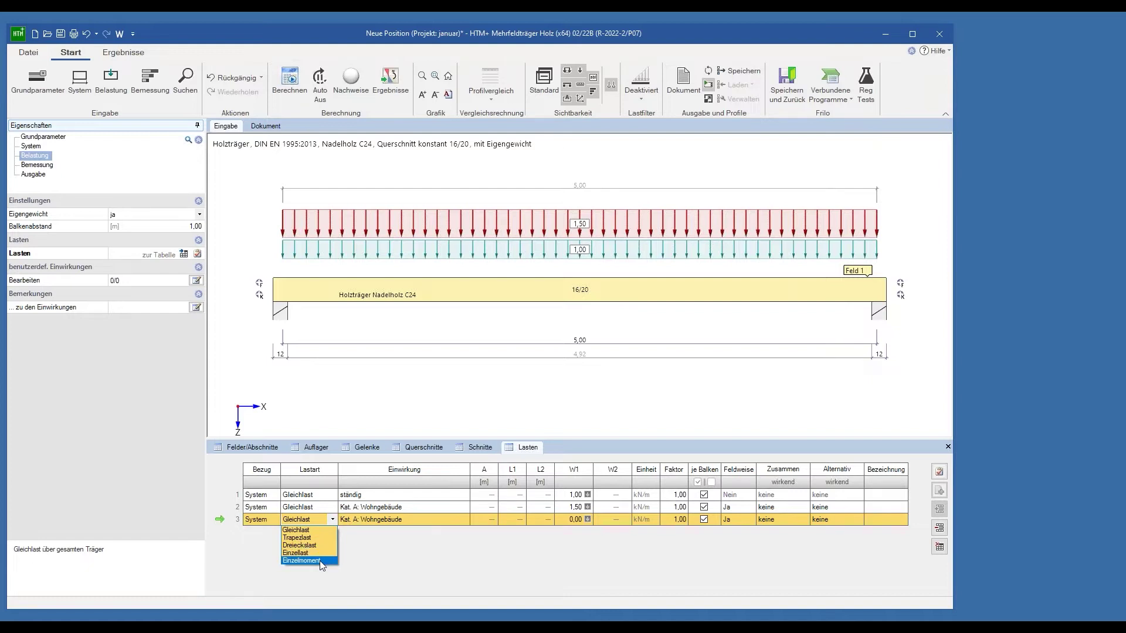
pyautogui.click(433, 520)
pyautogui.click(464, 520)
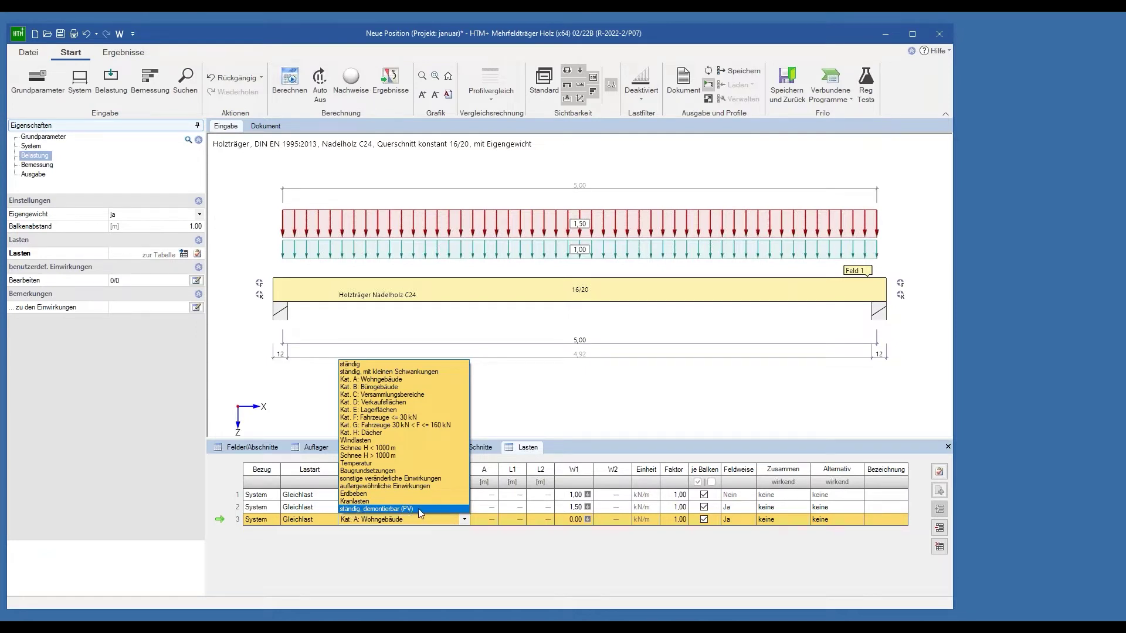
pyautogui.click(420, 510)
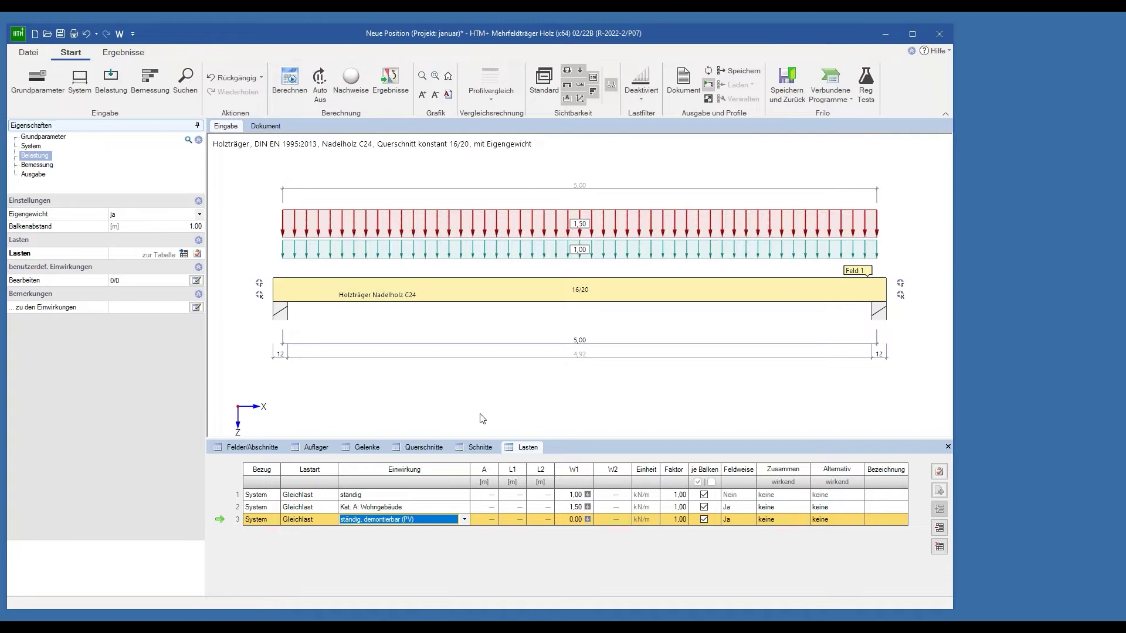
# Set the PV load's W1 value to 0,50 kN/m and calculate the beam
pyautogui.click(574, 520)
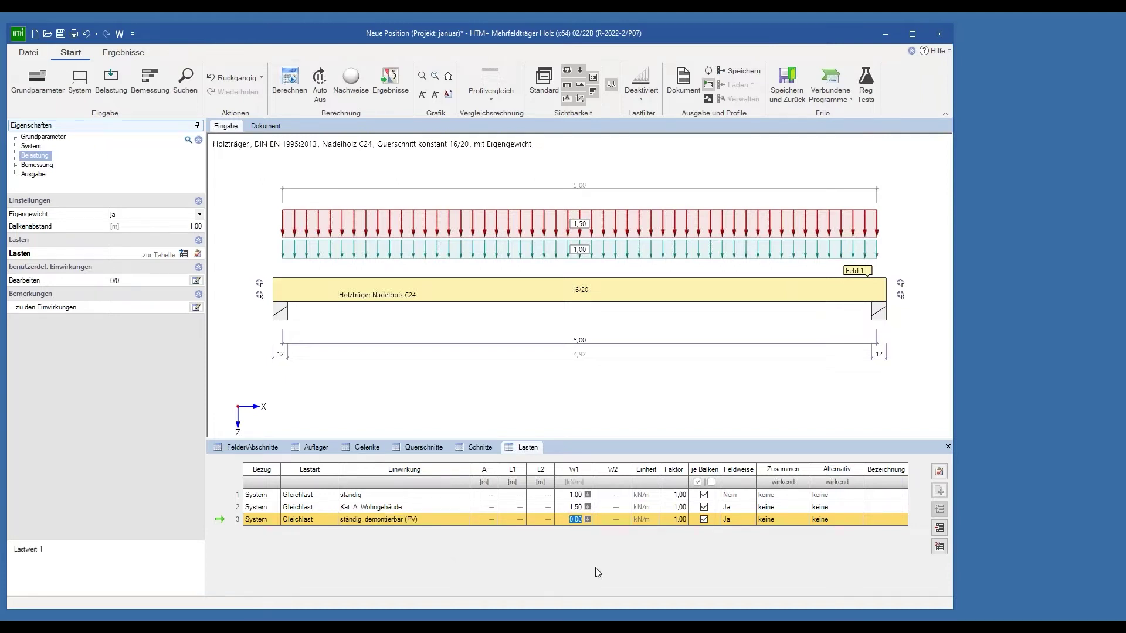
pyautogui.write('0,5')
pyautogui.press('Tab')
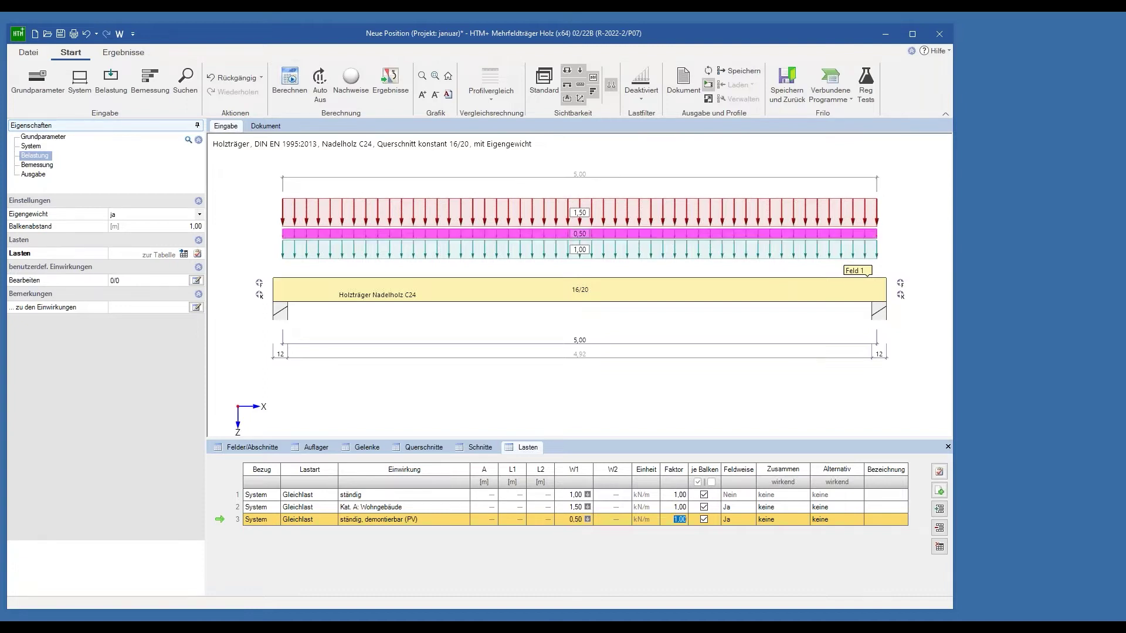
pyautogui.click(675, 420)
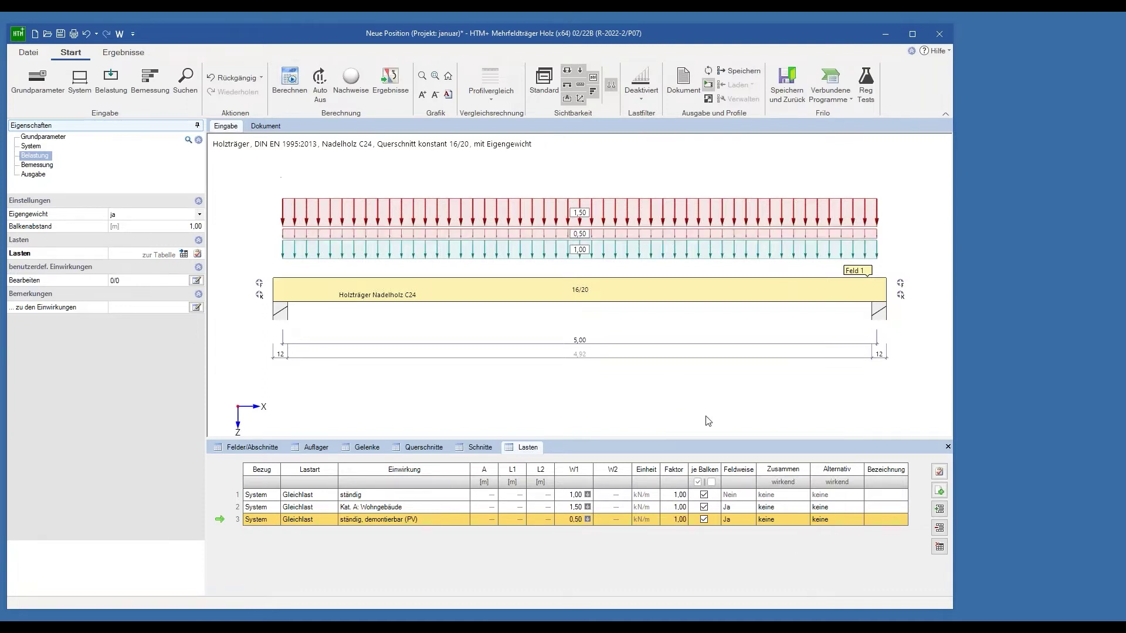
pyautogui.click(301, 93)
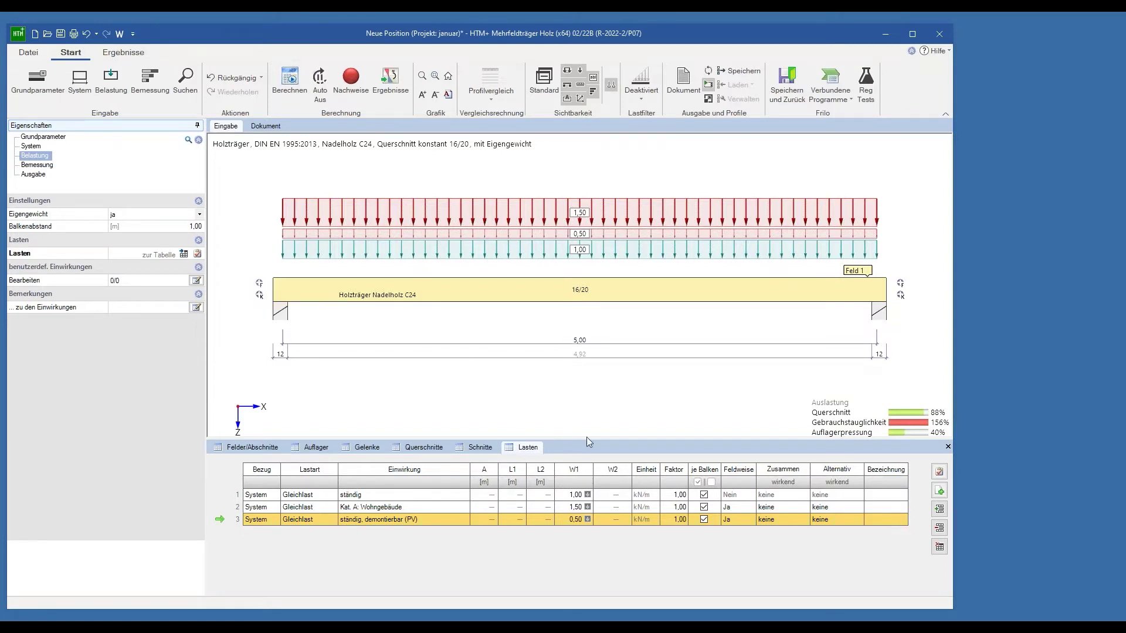
# Look through the beam's Grundparameter, System and Belastung settings, switching Gemitteltes kmod für Wind off and back on
pyautogui.click(53, 137)
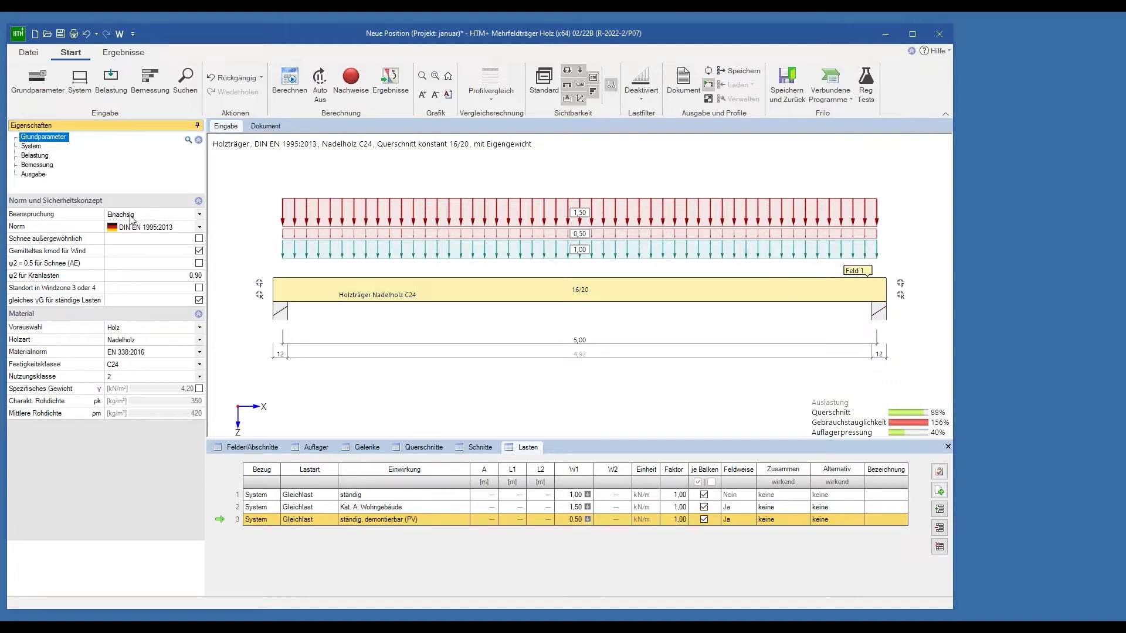
pyautogui.moveTo(113, 266)
pyautogui.moveTo(157, 256)
pyautogui.click(199, 251)
pyautogui.click(200, 251)
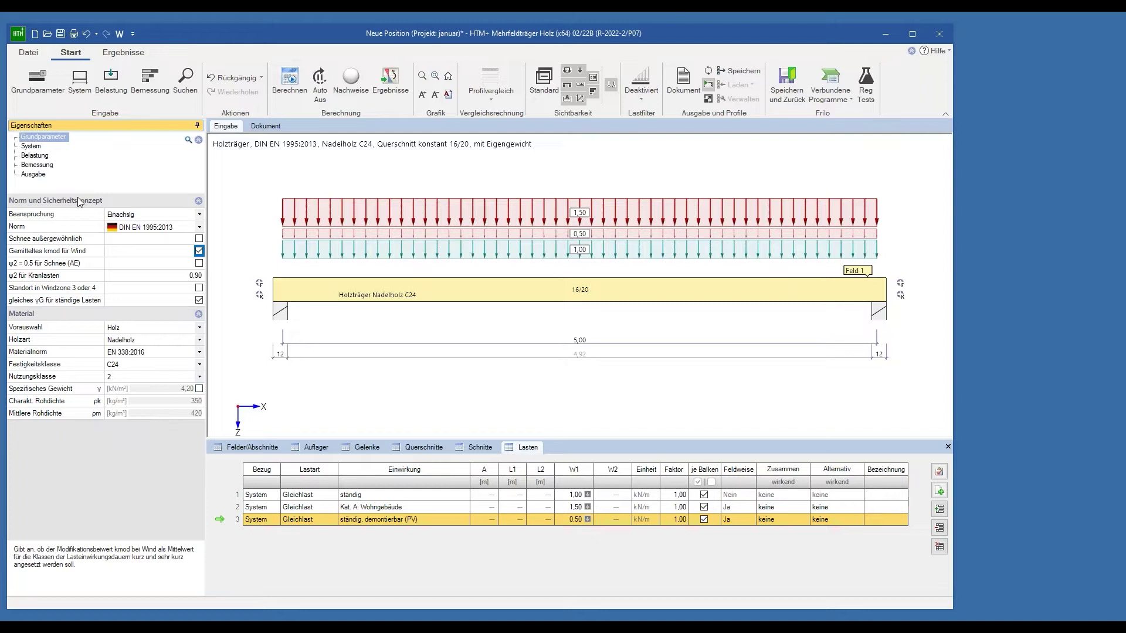
pyautogui.click(39, 148)
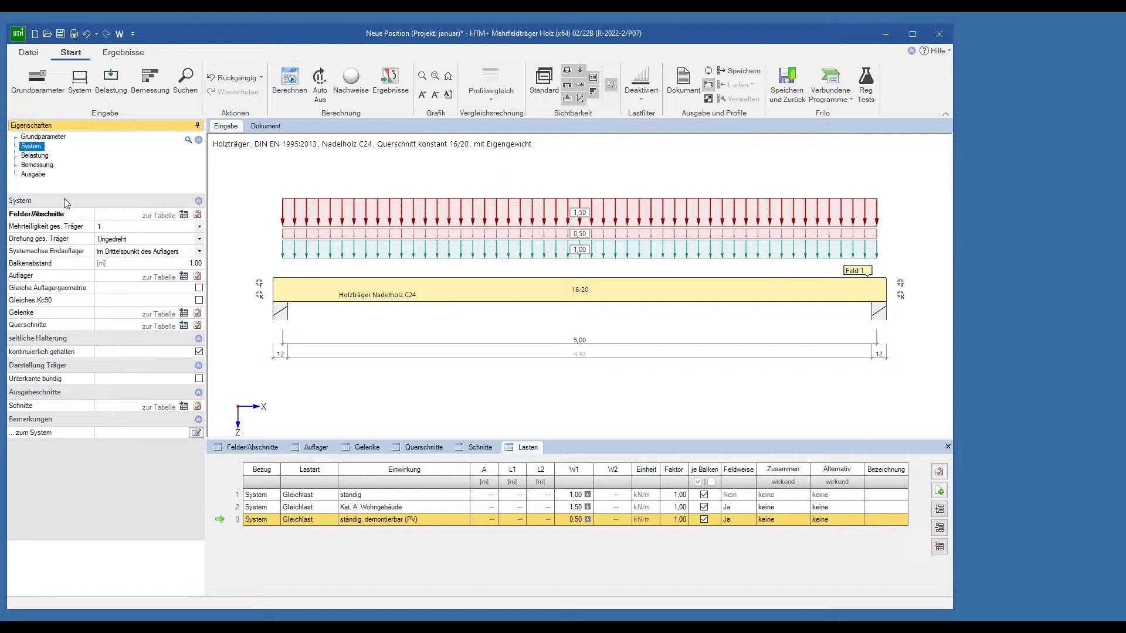
pyautogui.click(38, 156)
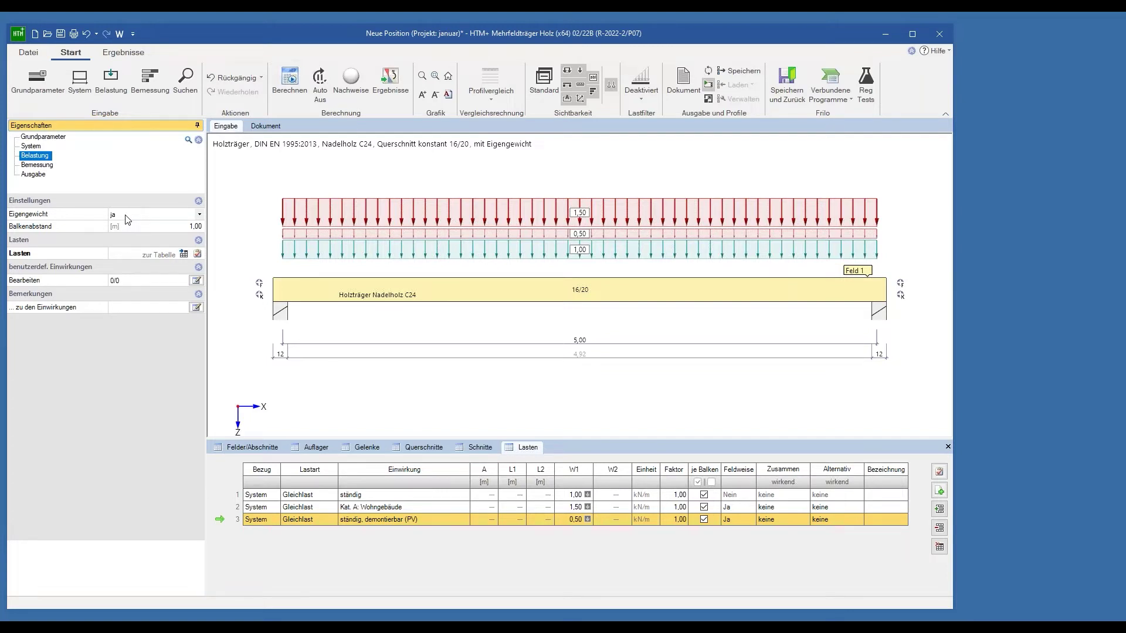
# Try the beam's Heißbemessung with Feuerwiderstandsklasse R 30, calculate it, and deactivate the Heißbemessung again
pyautogui.click(42, 166)
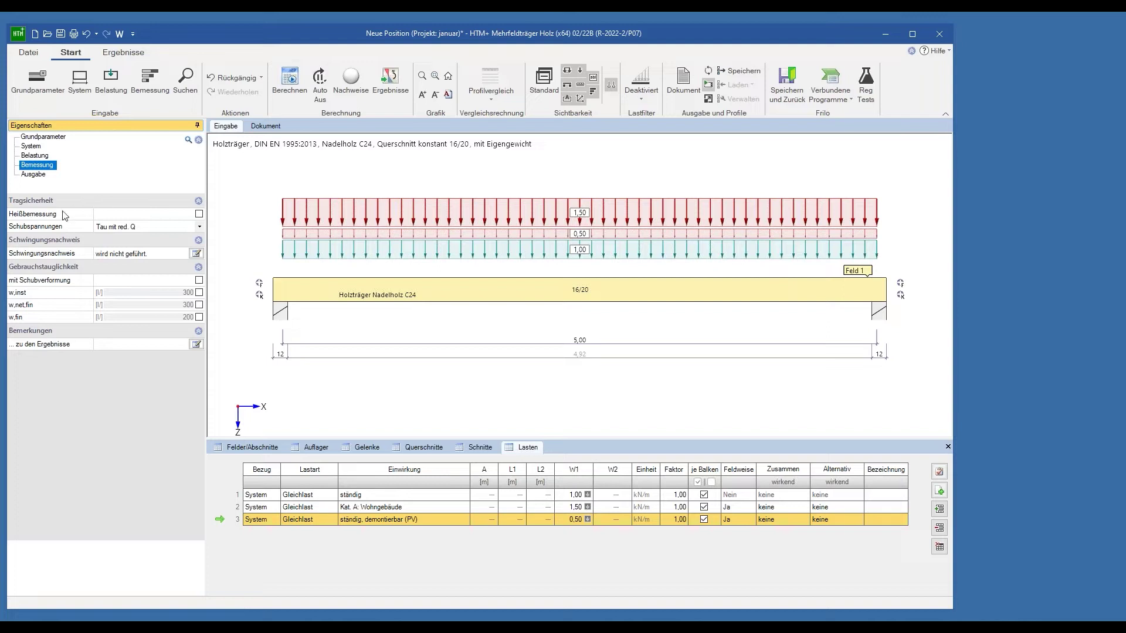
pyautogui.click(199, 213)
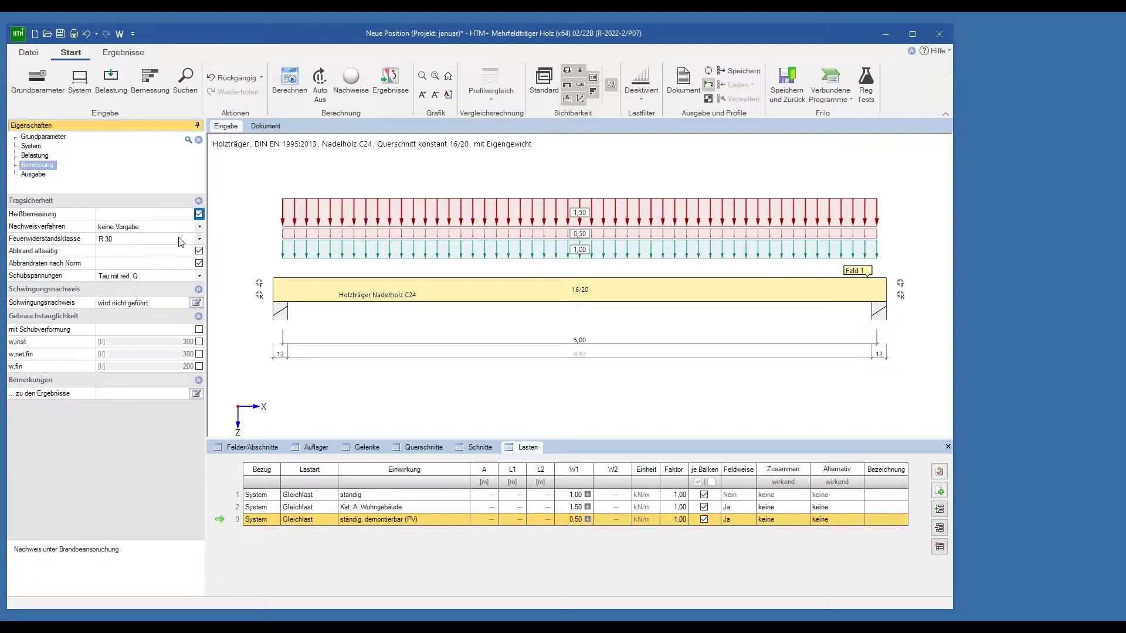
pyautogui.click(200, 238)
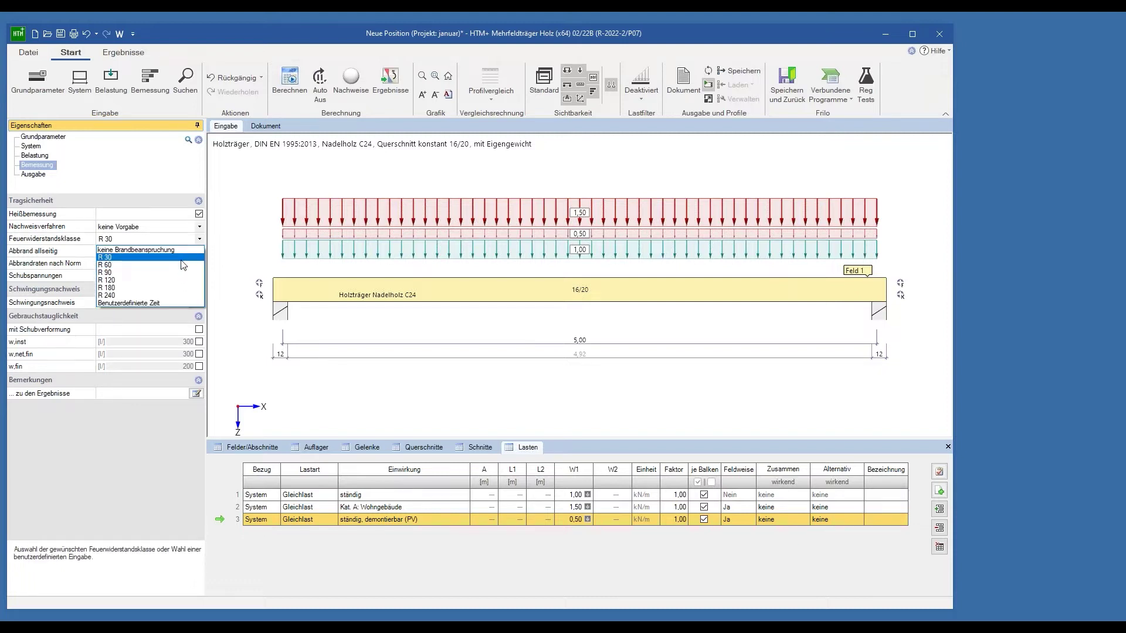
pyautogui.click(182, 258)
pyautogui.click(290, 79)
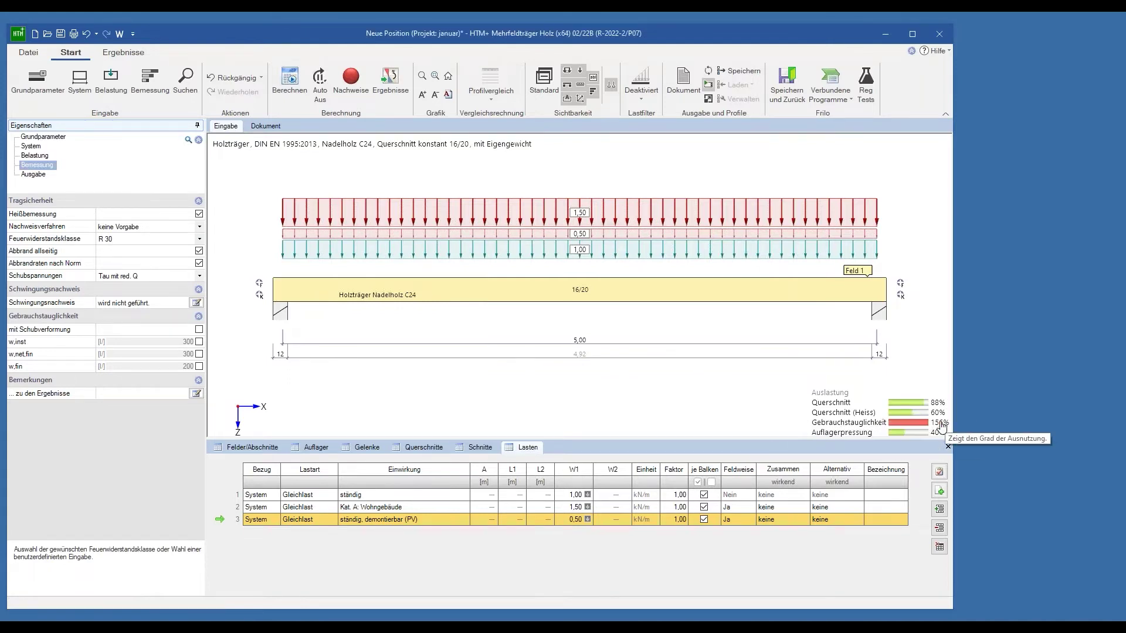
pyautogui.click(198, 213)
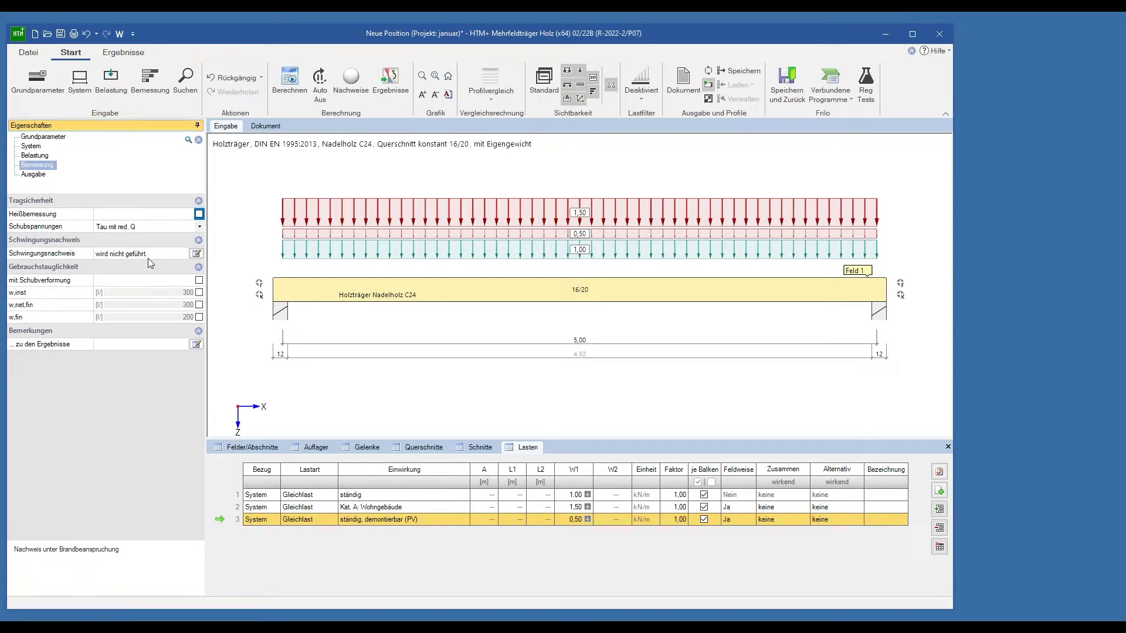
# Examine the Schwingungsnachweis options without changing them, as well as the Ausgabe settings
pyautogui.click(196, 255)
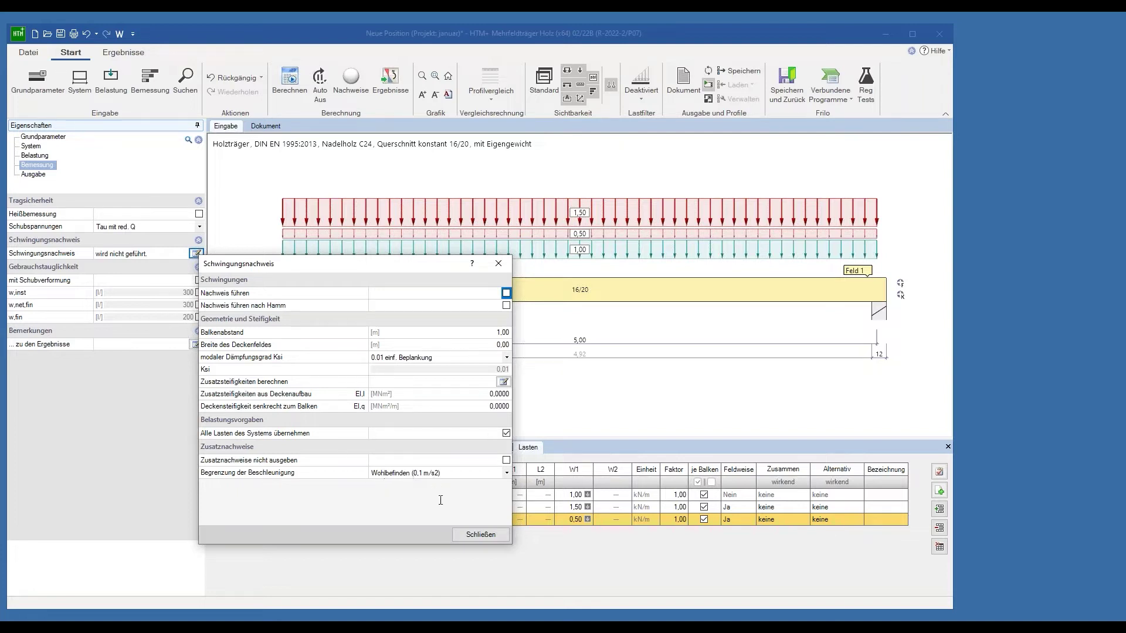
pyautogui.click(481, 535)
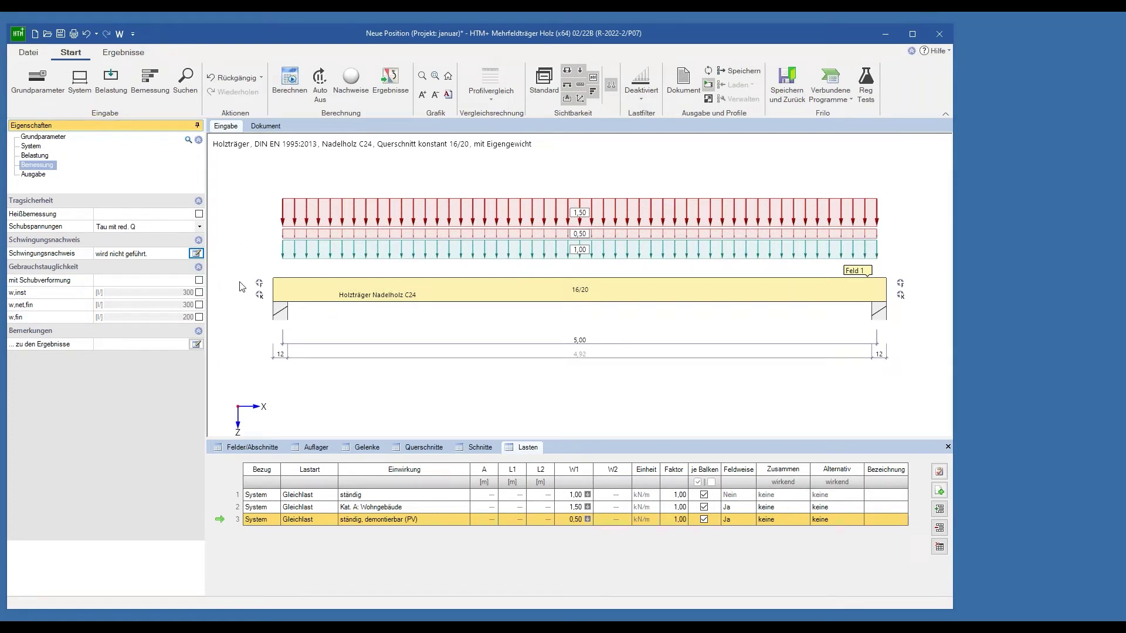
pyautogui.click(34, 174)
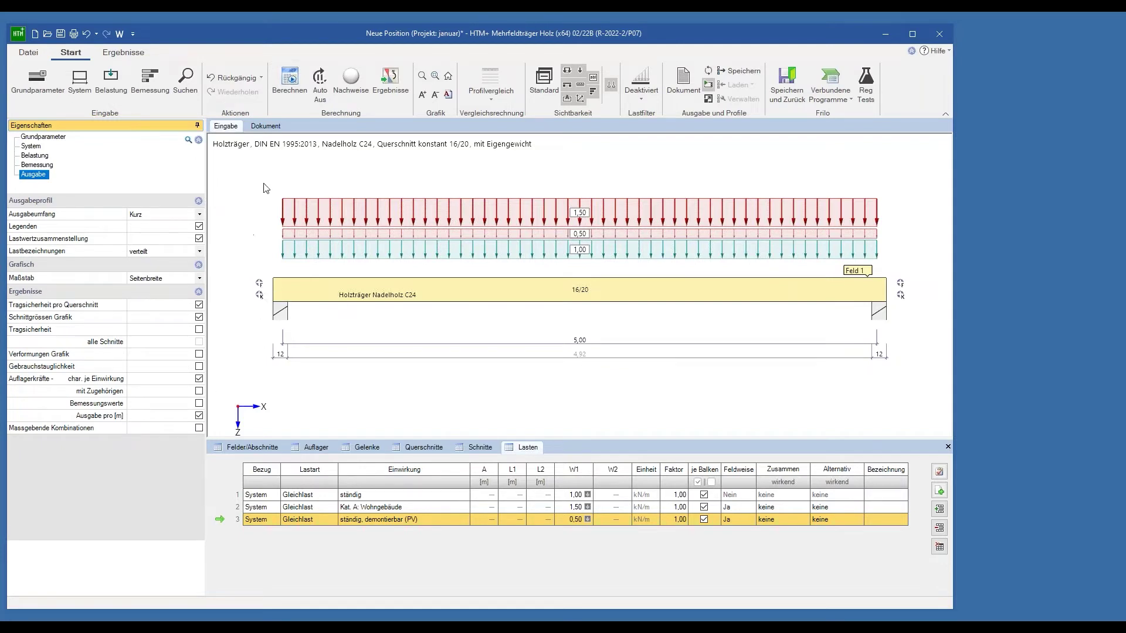
# Preview the output document with its page thumbnails and content outline, and return to the Grundparameter input
pyautogui.click(265, 126)
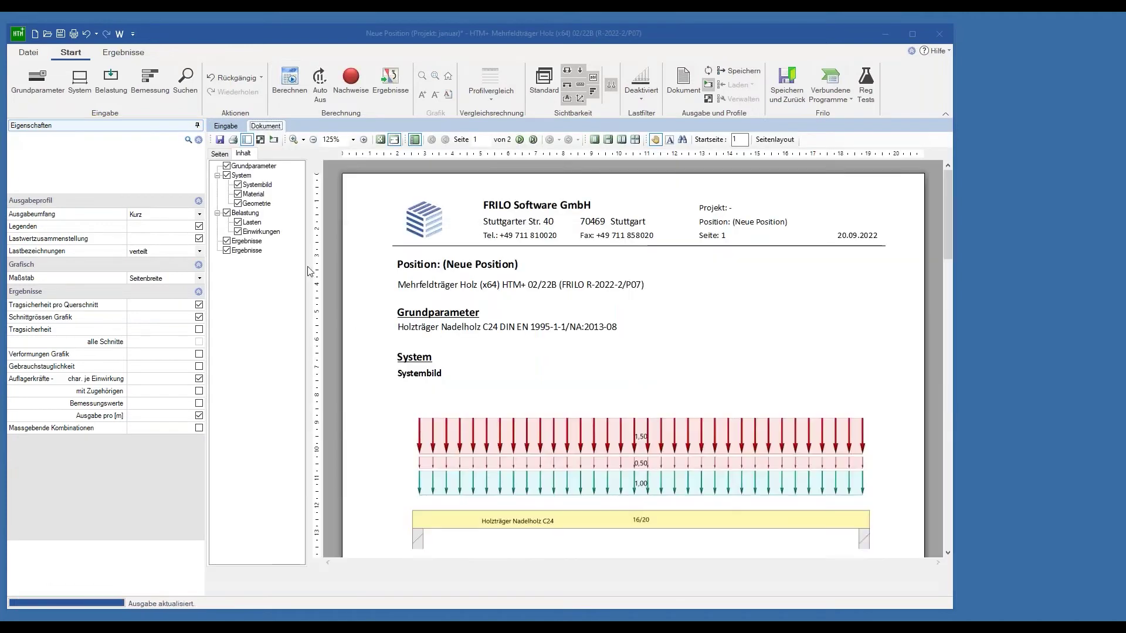
pyautogui.click(223, 155)
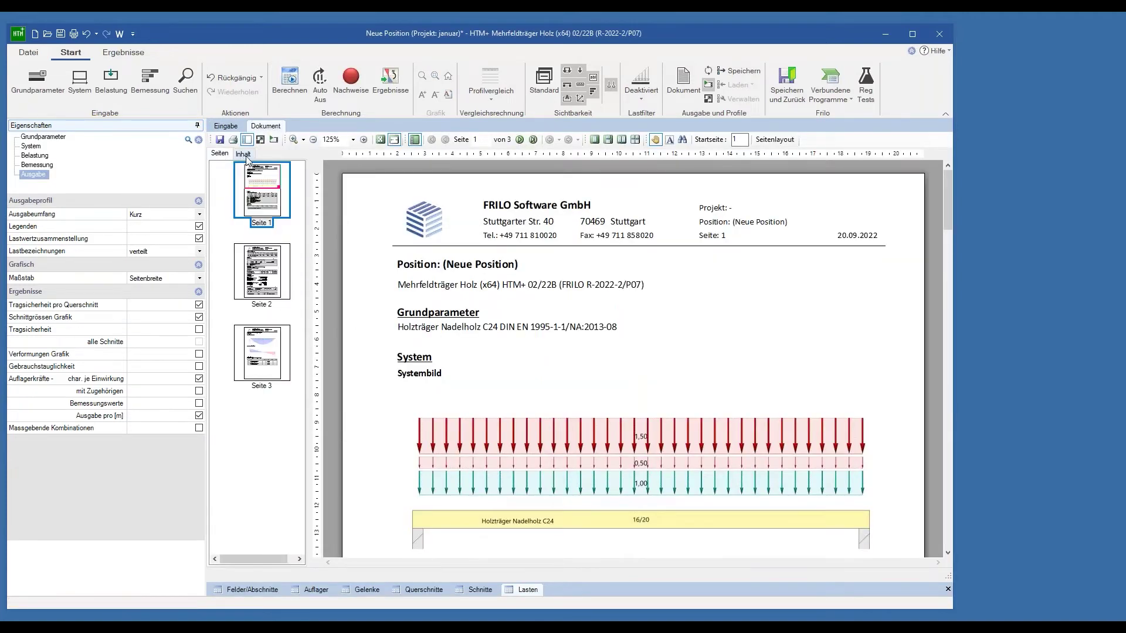
pyautogui.click(243, 153)
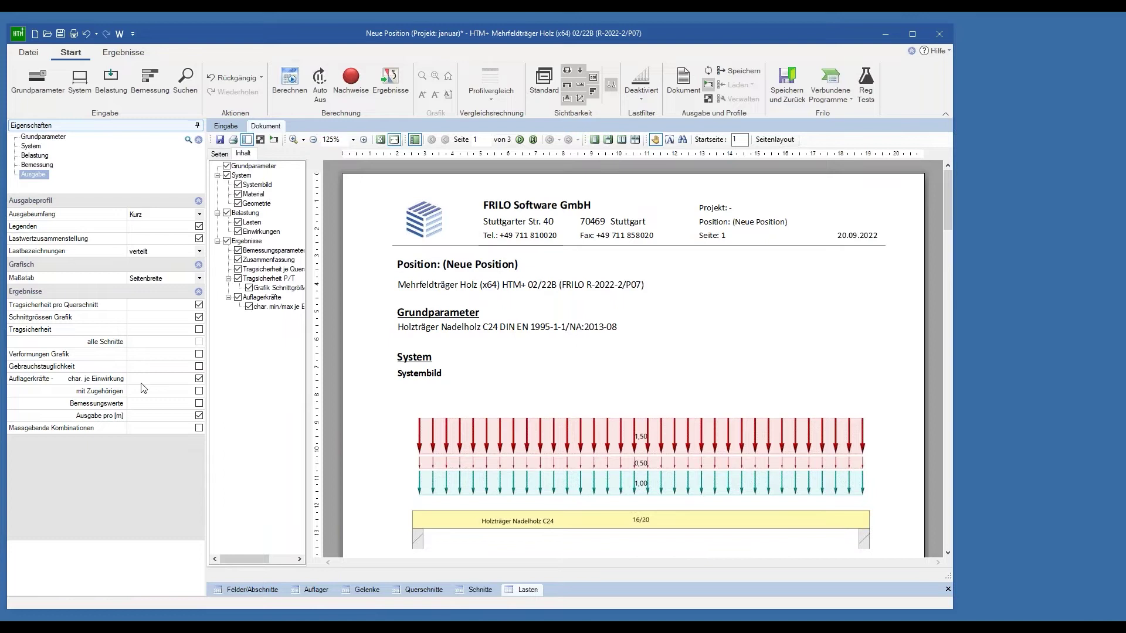
pyautogui.click(44, 137)
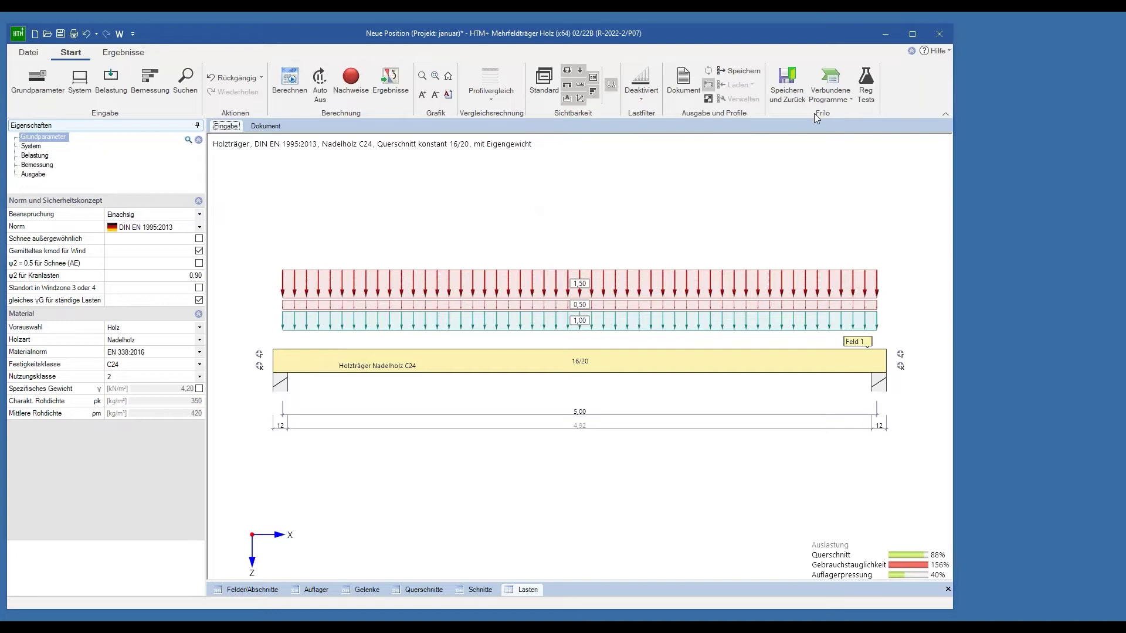
# Open the handover of the beam's Auflager 1 to the linked program HO1+ Holzstütze
pyautogui.click(836, 94)
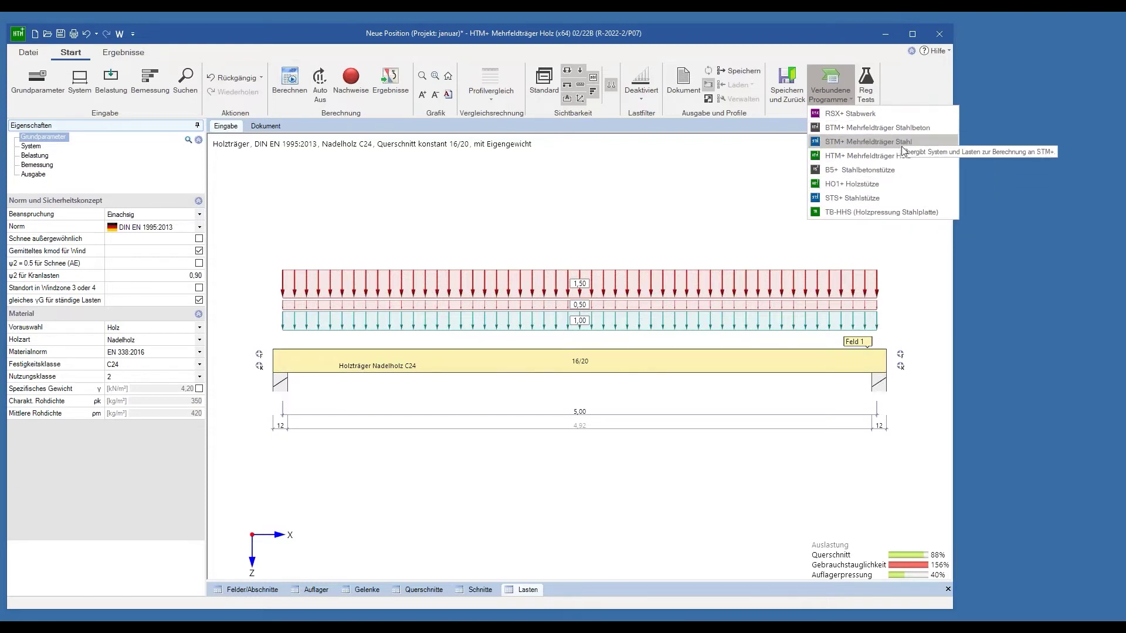
pyautogui.click(877, 183)
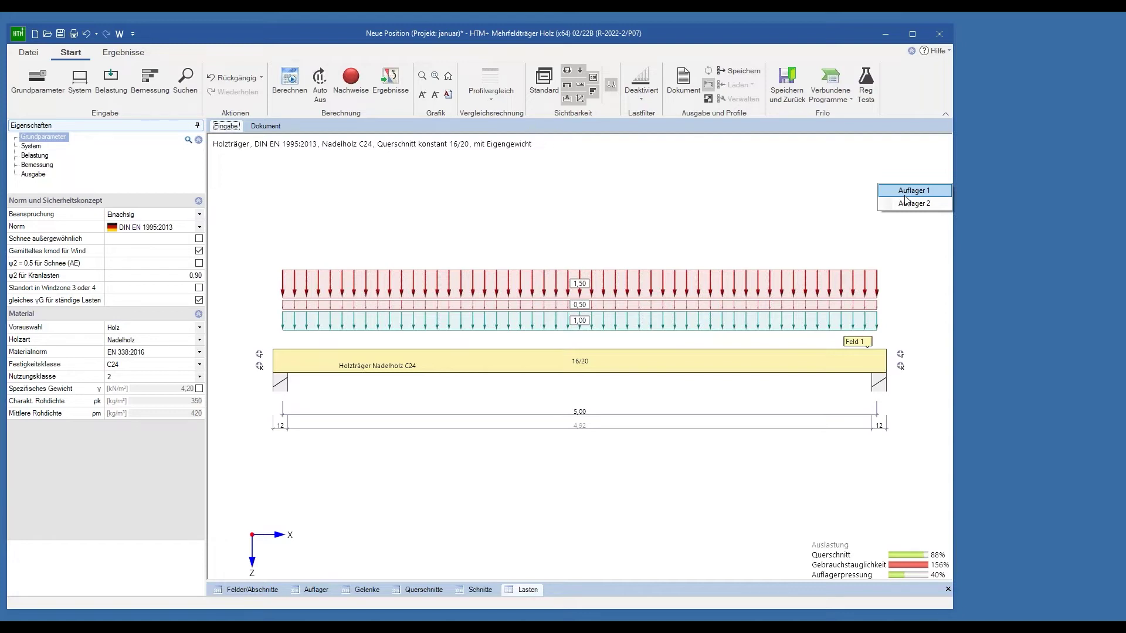
pyautogui.click(903, 190)
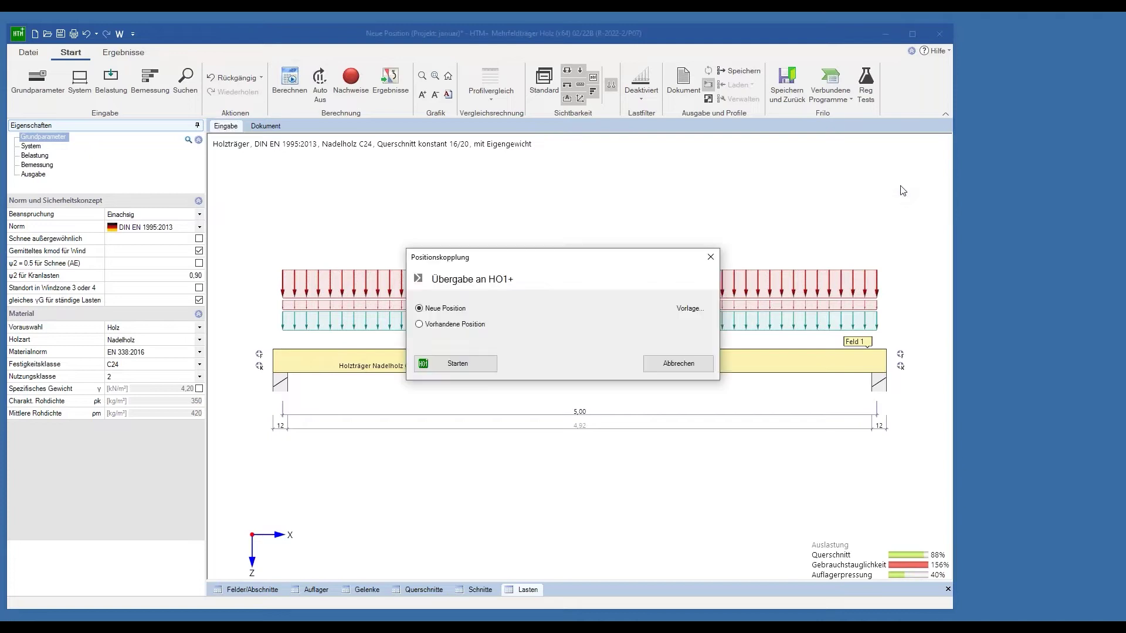
pyautogui.moveTo(574, 261); pyautogui.dragTo(568, 158)
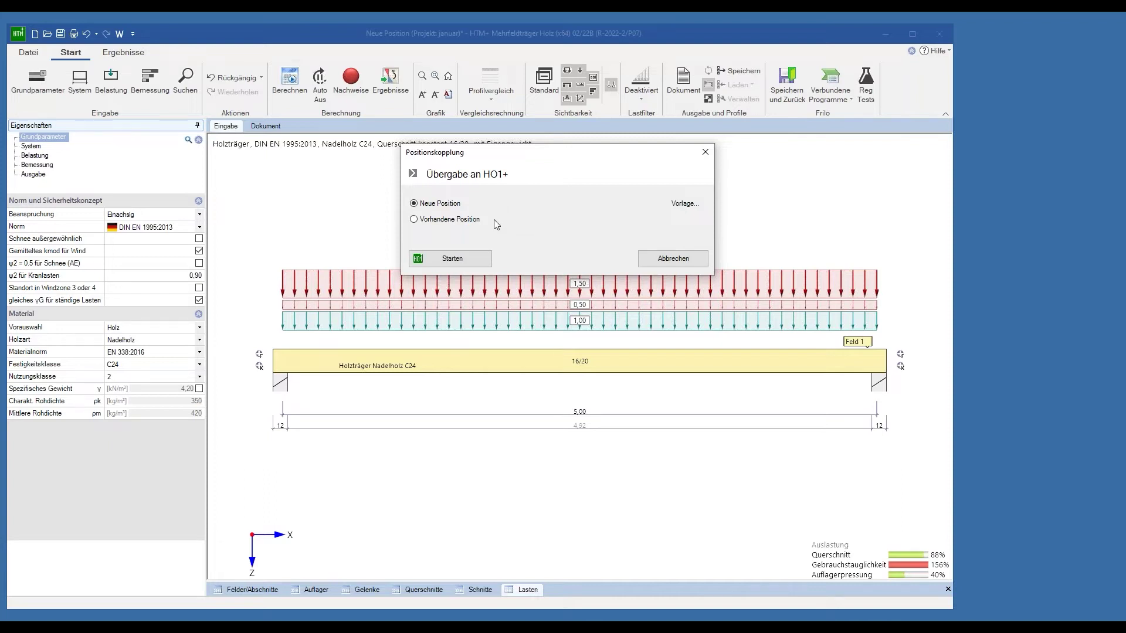
pyautogui.click(447, 221)
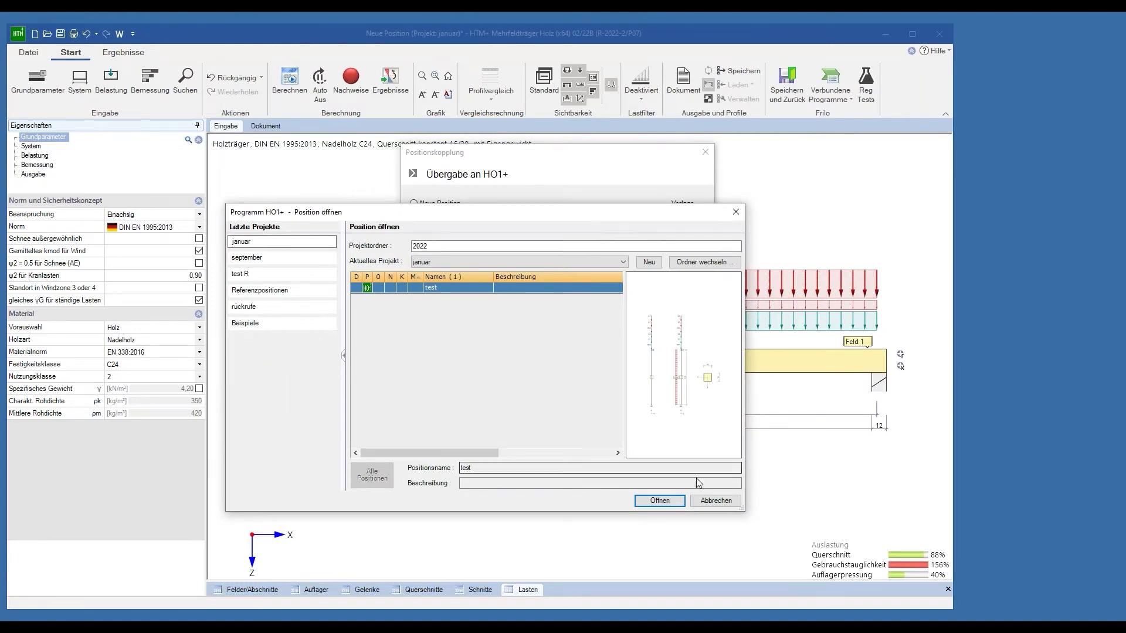
pyautogui.click(704, 503)
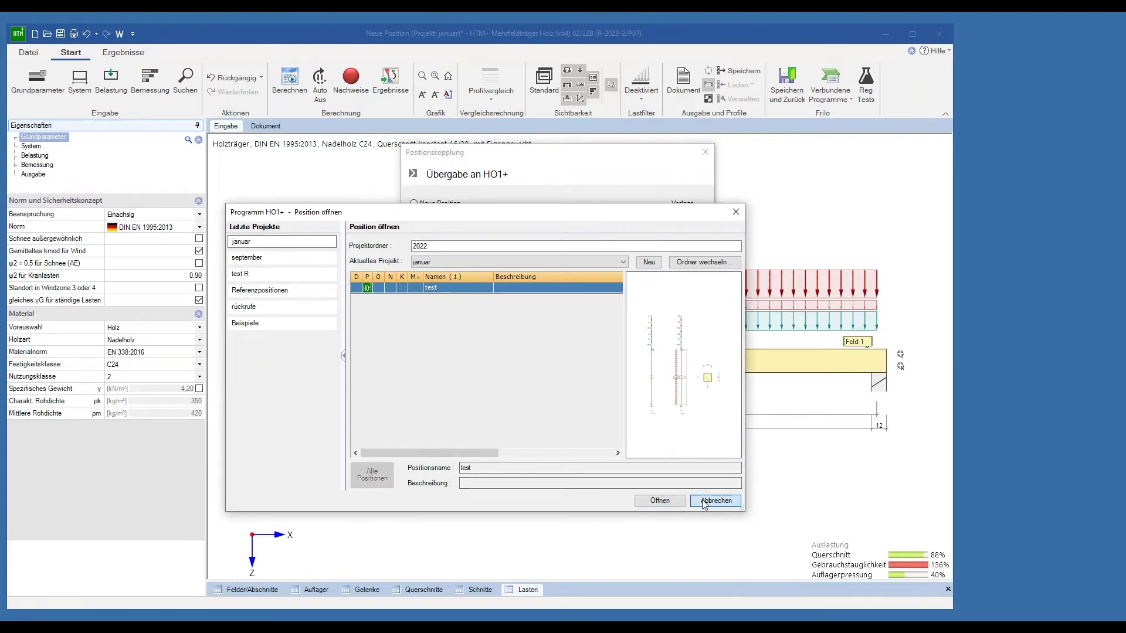
pyautogui.click(436, 205)
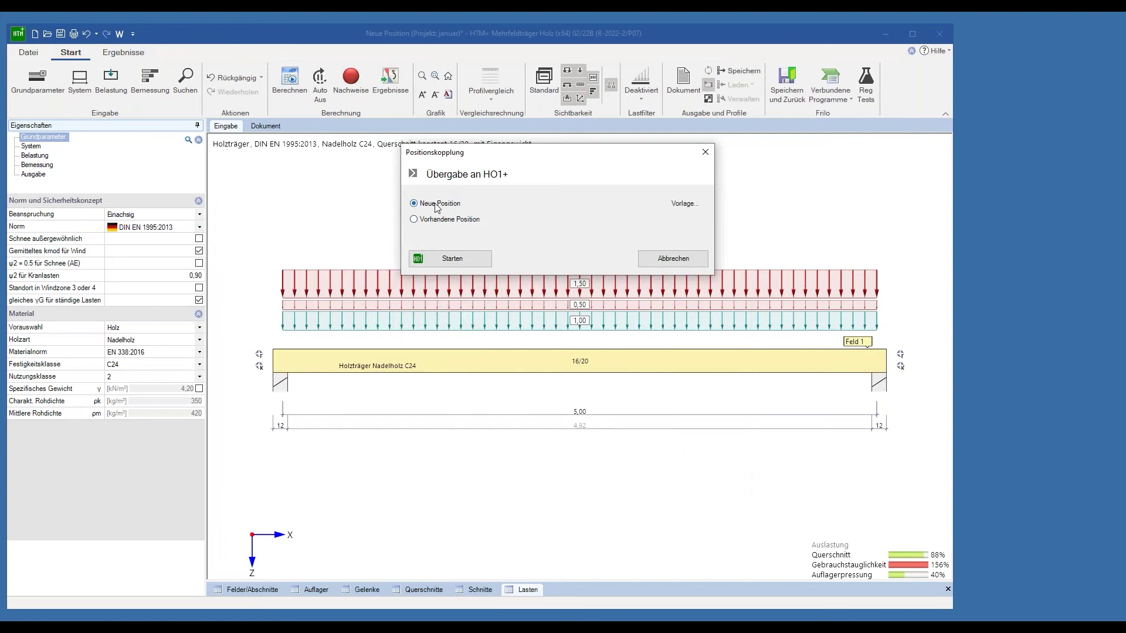
# Start the handover as a Neue Position in HO1+ and calculate the timber column
pyautogui.click(451, 256)
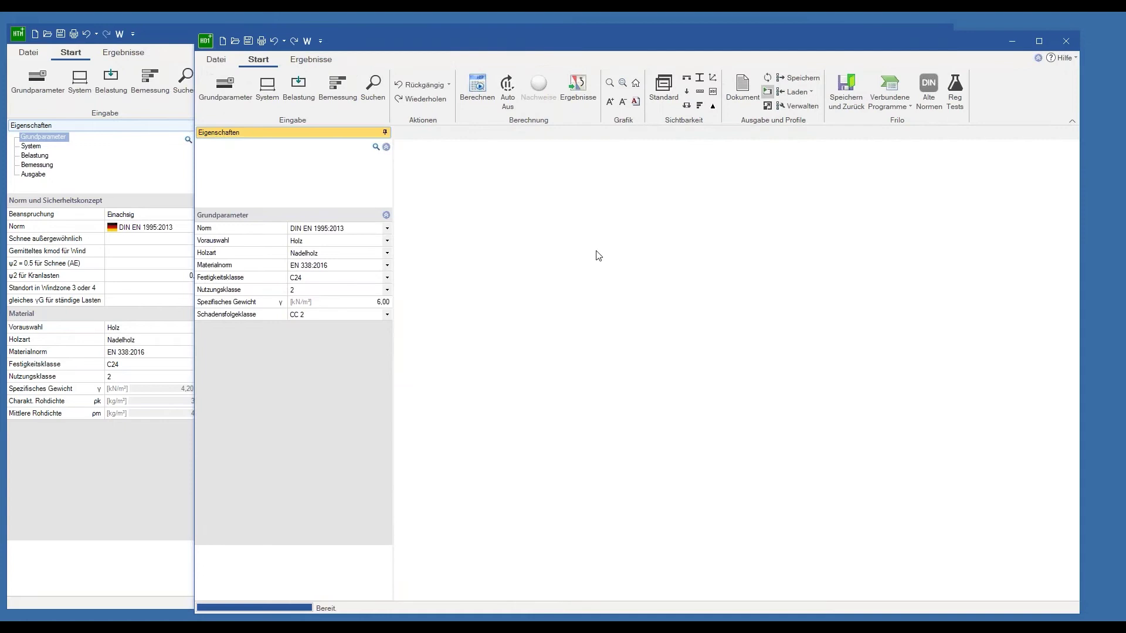
pyautogui.moveTo(831, 41); pyautogui.dragTo(661, 31)
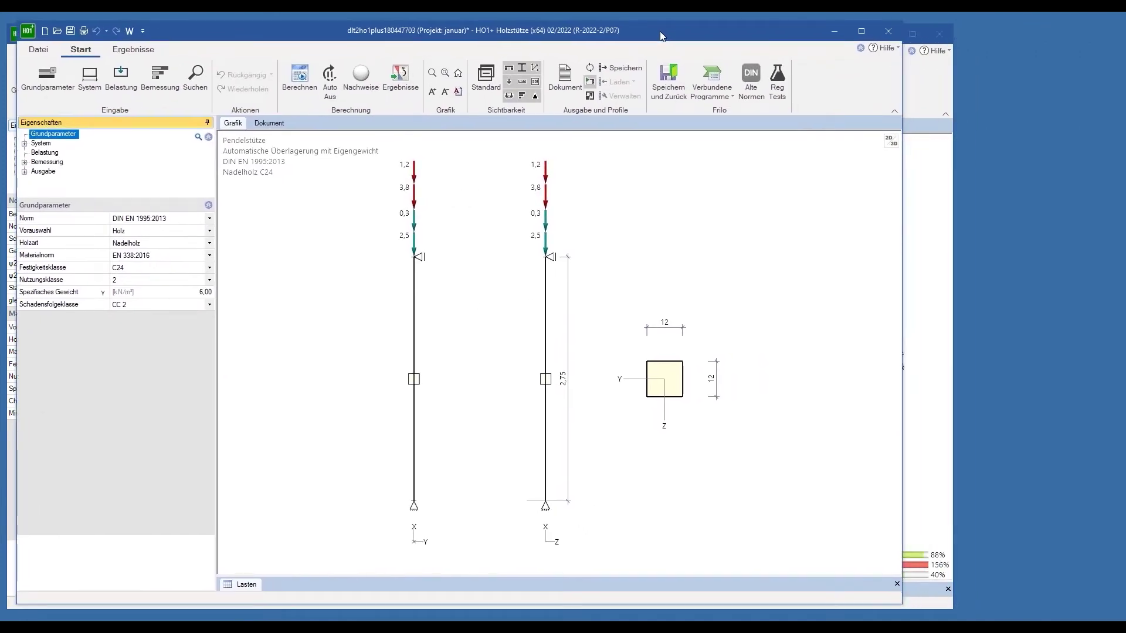
pyautogui.click(302, 80)
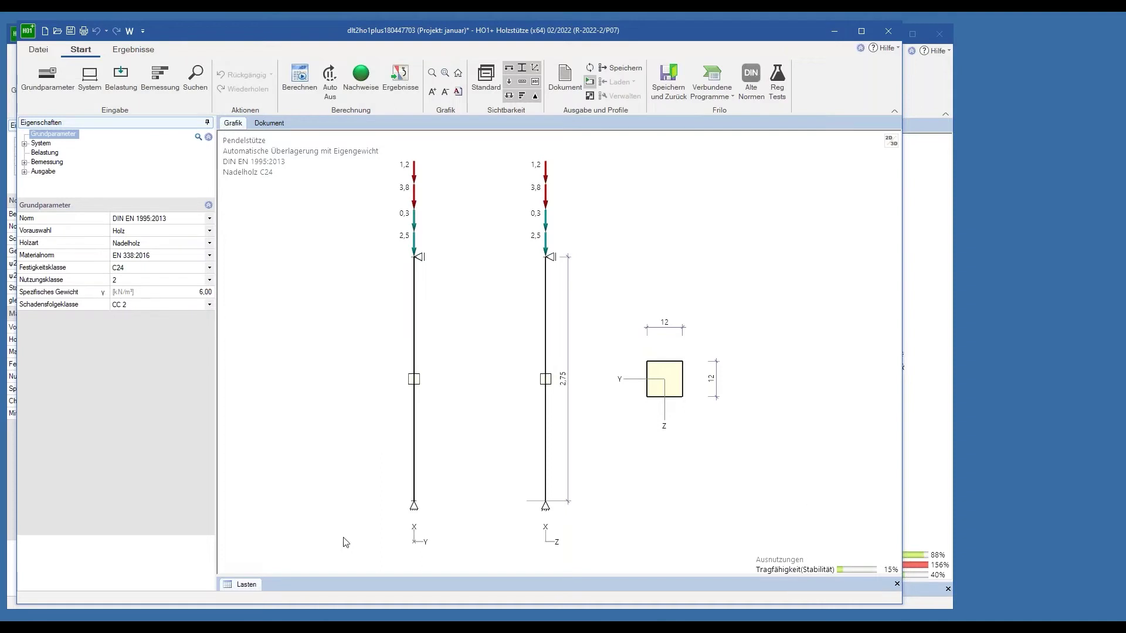
# Examine the column's transferred loads and its Grundparameter, System, Bemessung and Brandschutz settings
pyautogui.click(247, 585)
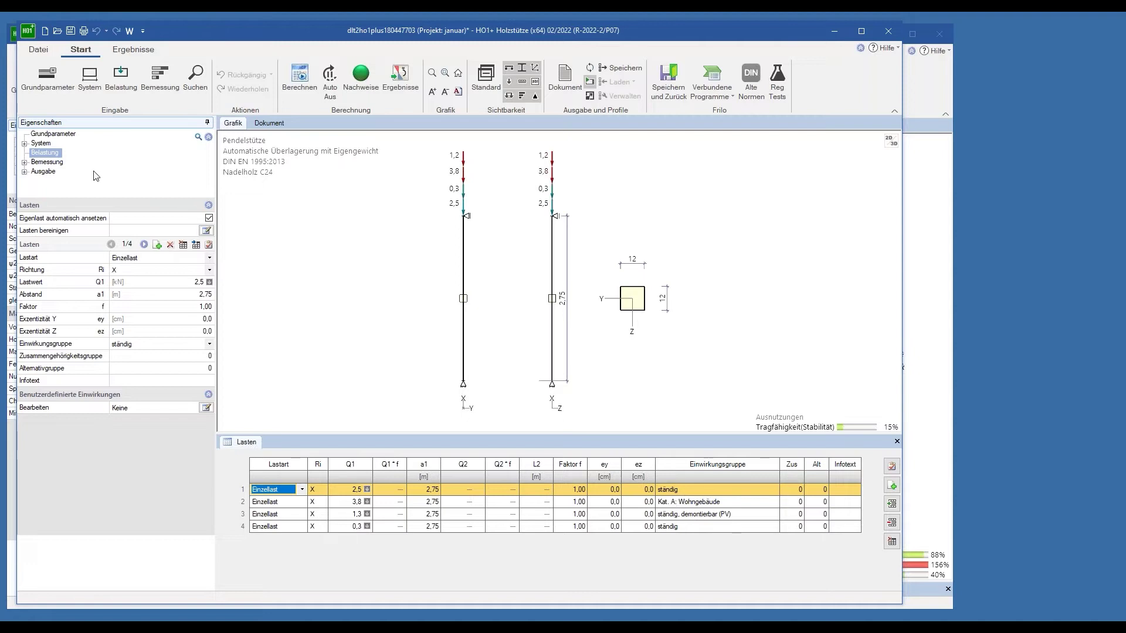
pyautogui.click(57, 136)
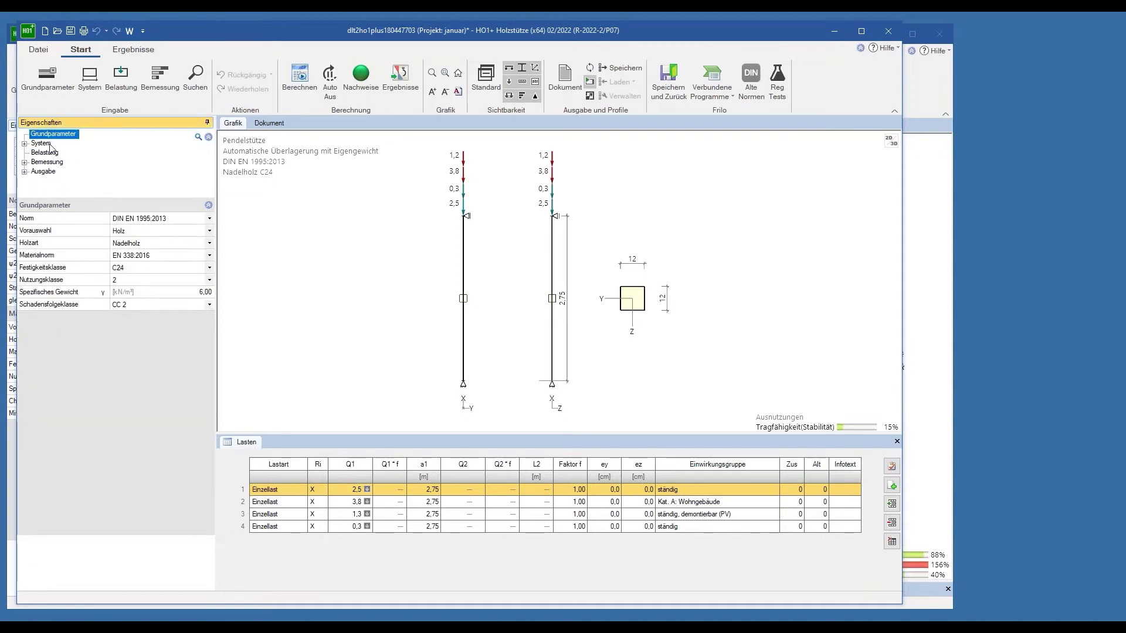
pyautogui.click(41, 143)
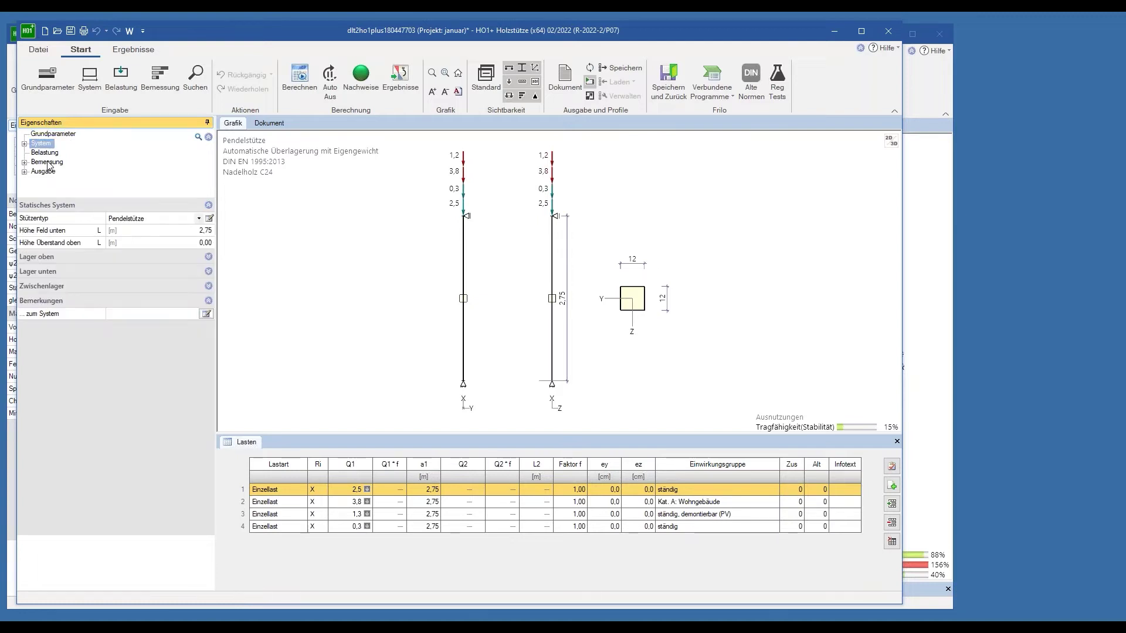
pyautogui.click(47, 161)
pyautogui.click(24, 163)
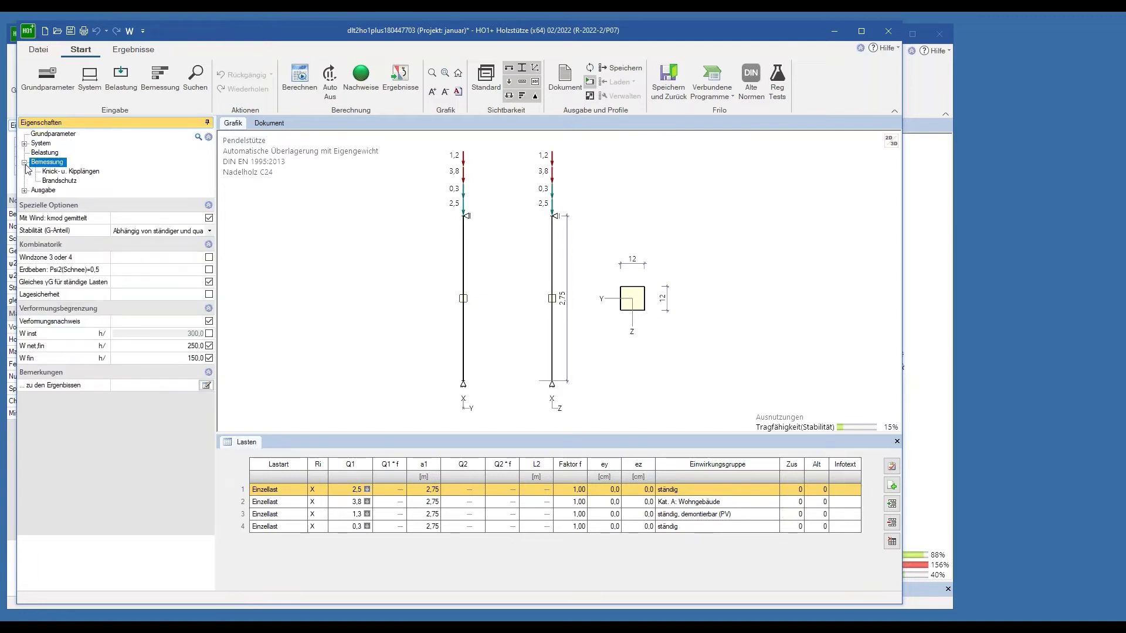
pyautogui.click(62, 181)
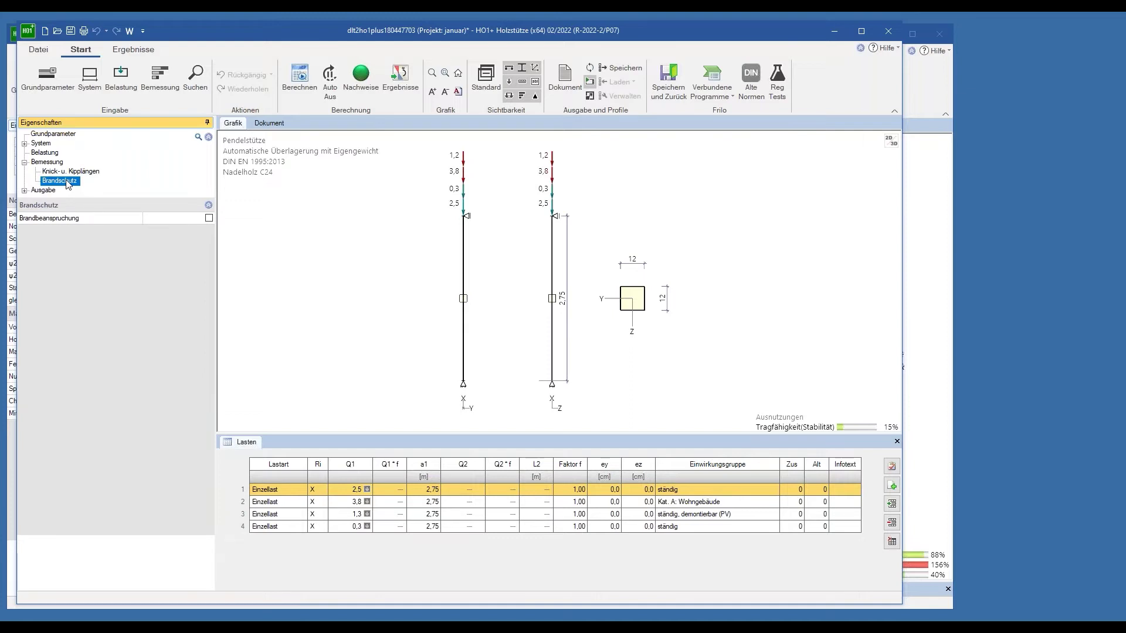
# Set the column's Knick- u. Kipplängen calculation to Eigenwertermittlung, trying Systemlängen as the alternative
pyautogui.click(70, 173)
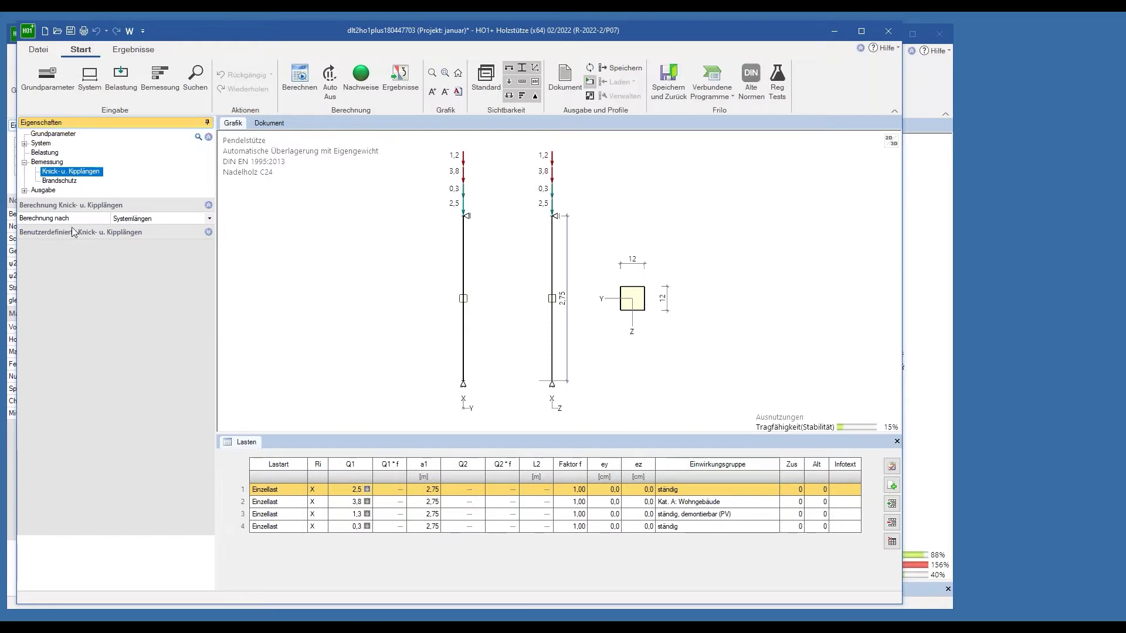
pyautogui.click(178, 219)
pyautogui.click(163, 230)
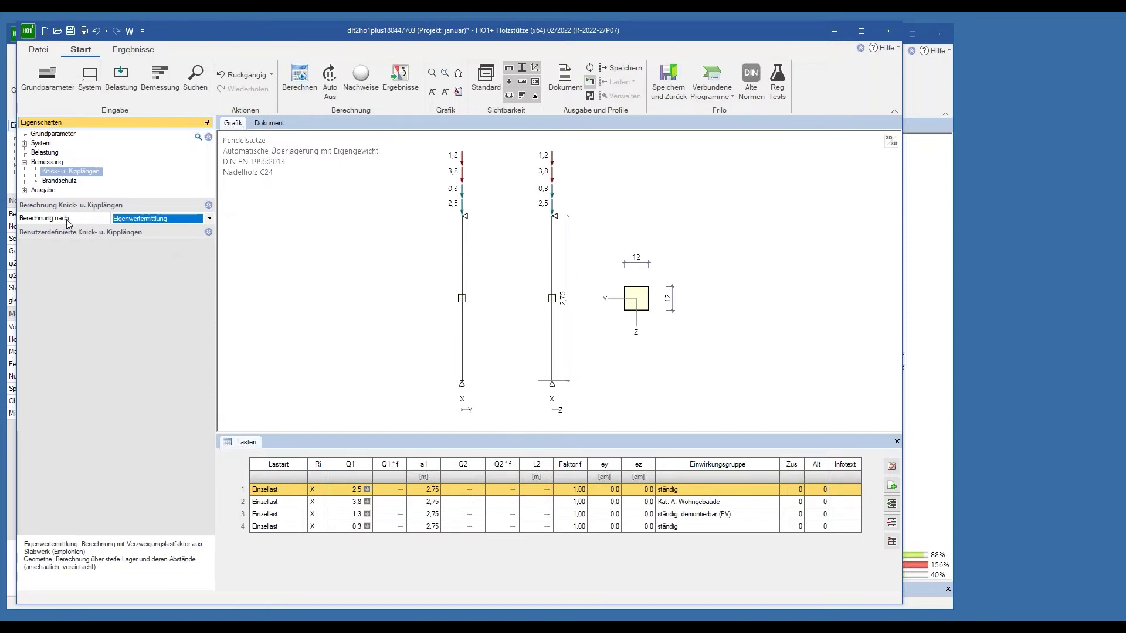
pyautogui.click(196, 222)
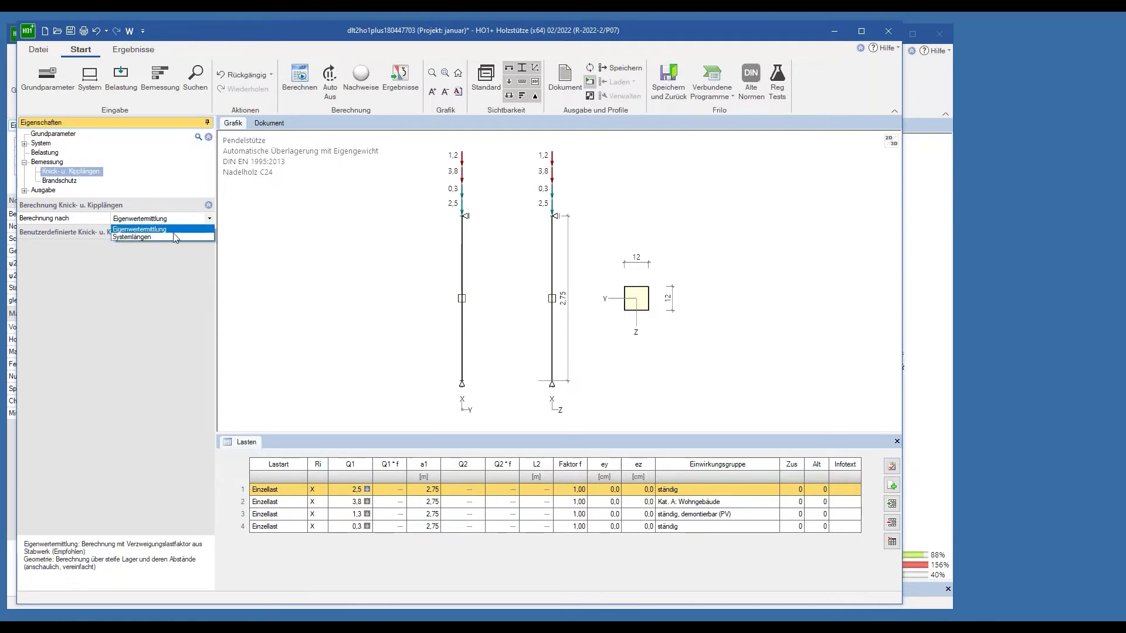
pyautogui.click(173, 235)
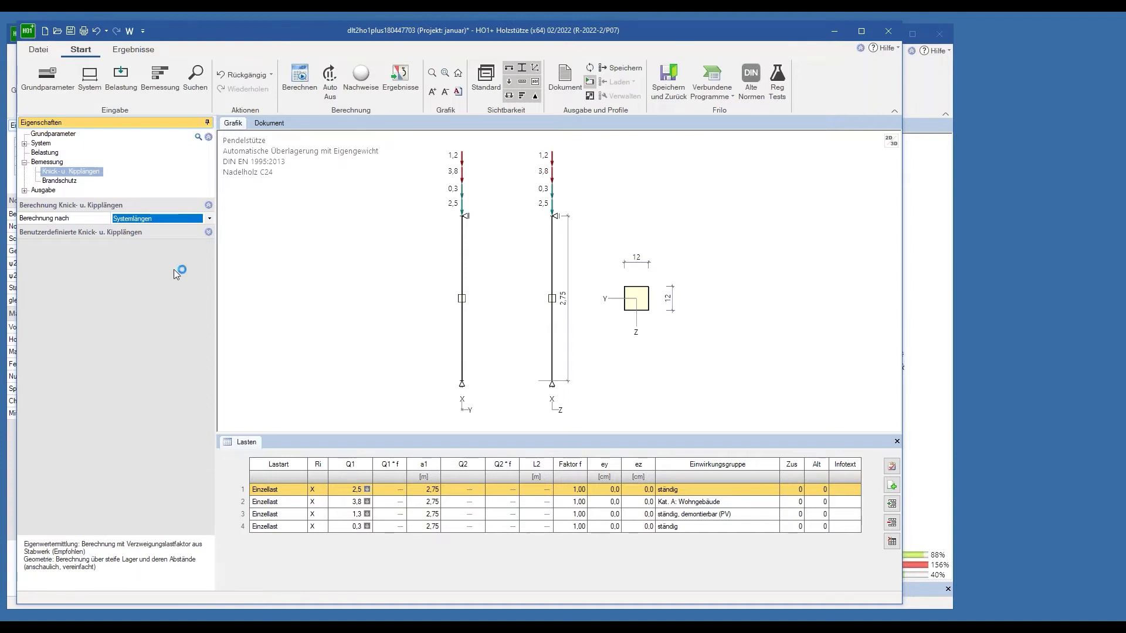
pyautogui.click(159, 220)
pyautogui.click(147, 233)
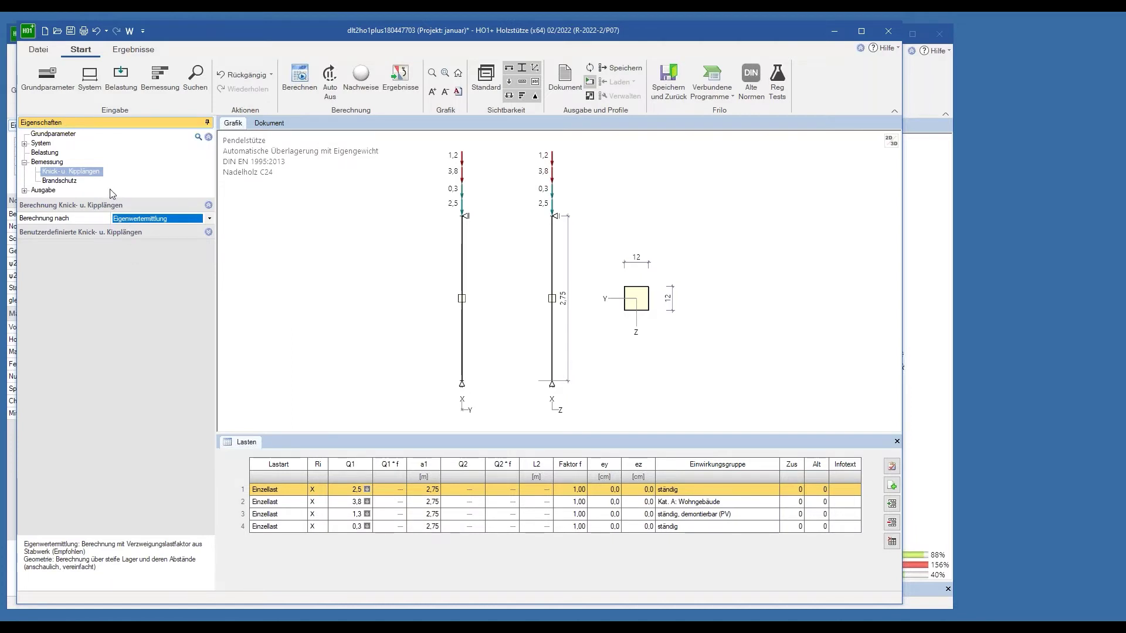
# Close the HO1+ timber column and the HTM+ beam position without saving to return to the FRILO Control Center
pyautogui.click(882, 35)
pyautogui.click(557, 366)
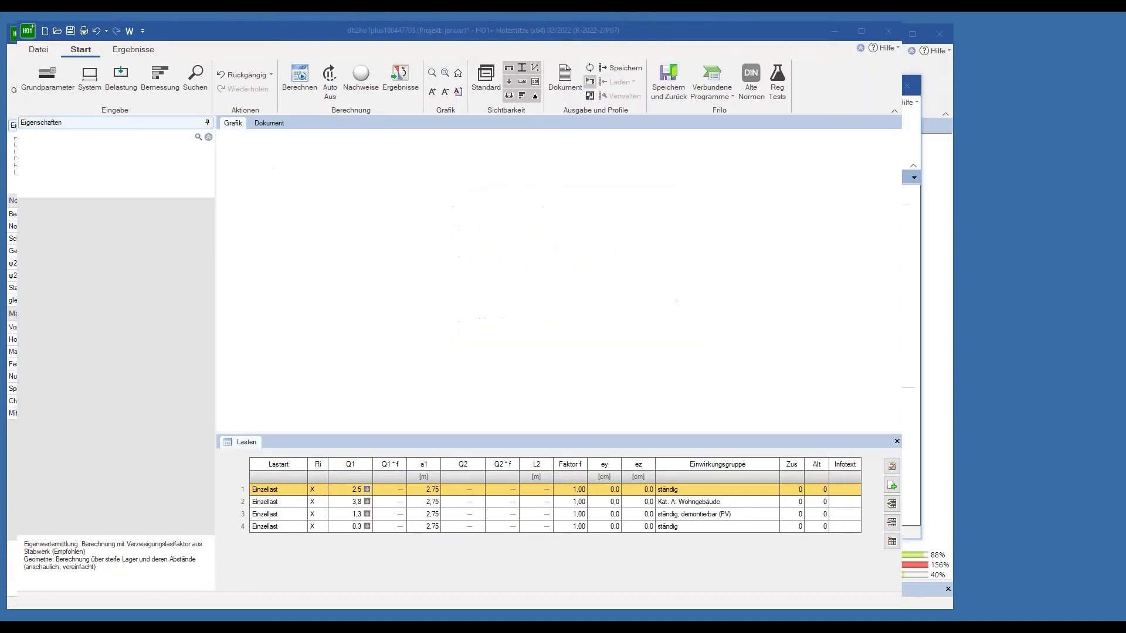
pyautogui.click(727, 48)
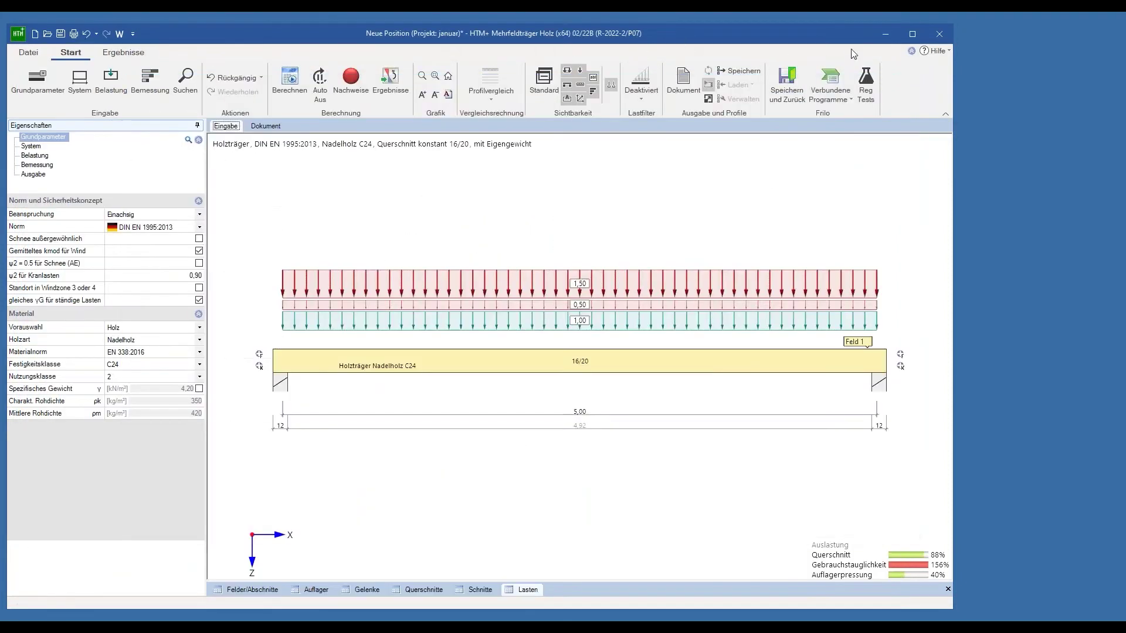
pyautogui.click(936, 38)
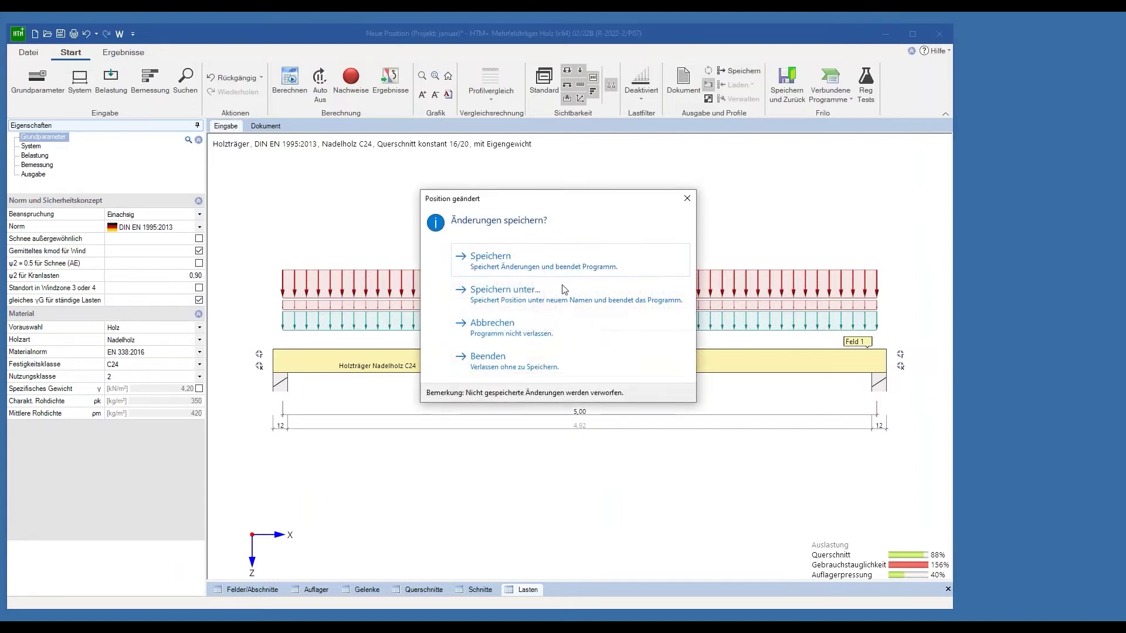
pyautogui.click(533, 368)
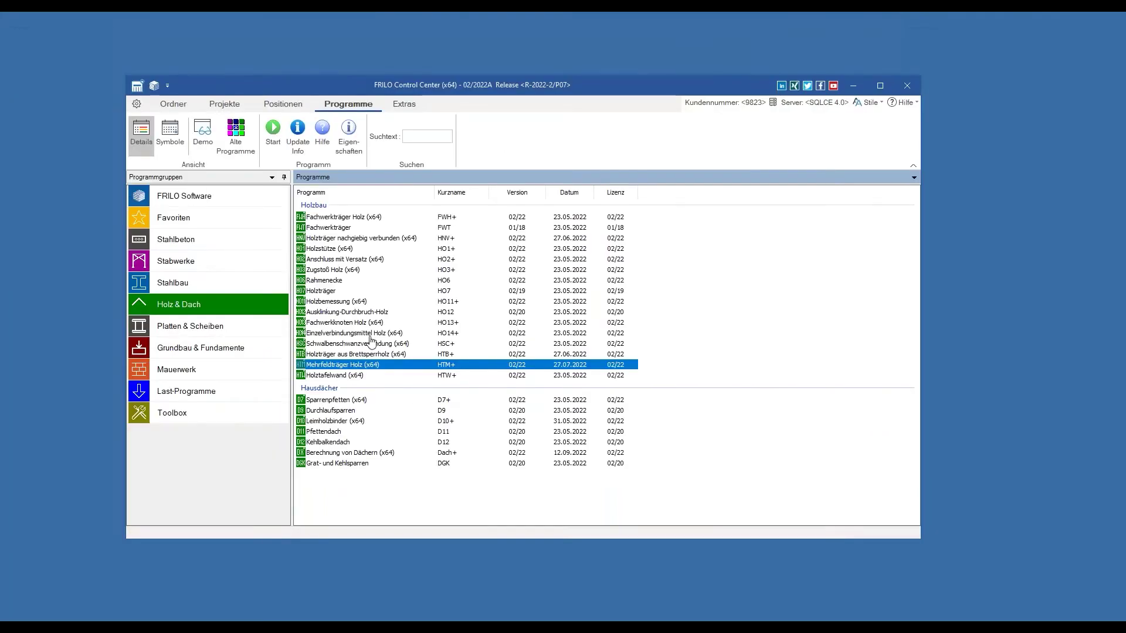
# Start a new Fachwerkträger Holz (FWH+) position and choose the third Parallelbinder shape as the Fachwerktyp
pyautogui.click(395, 219)
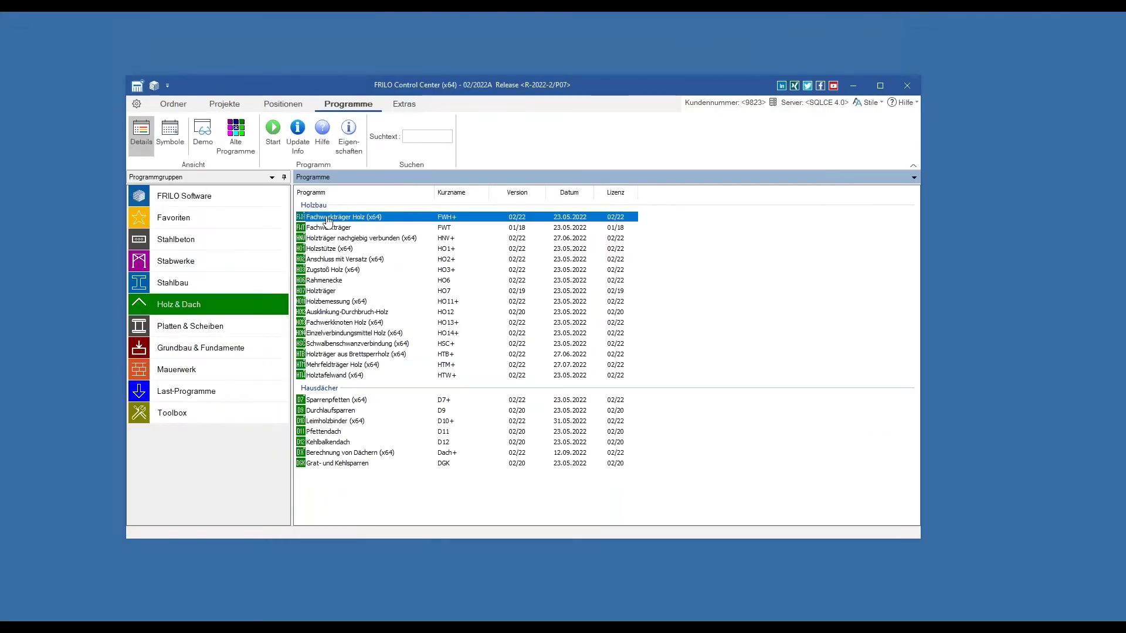
pyautogui.doubleClick(418, 221)
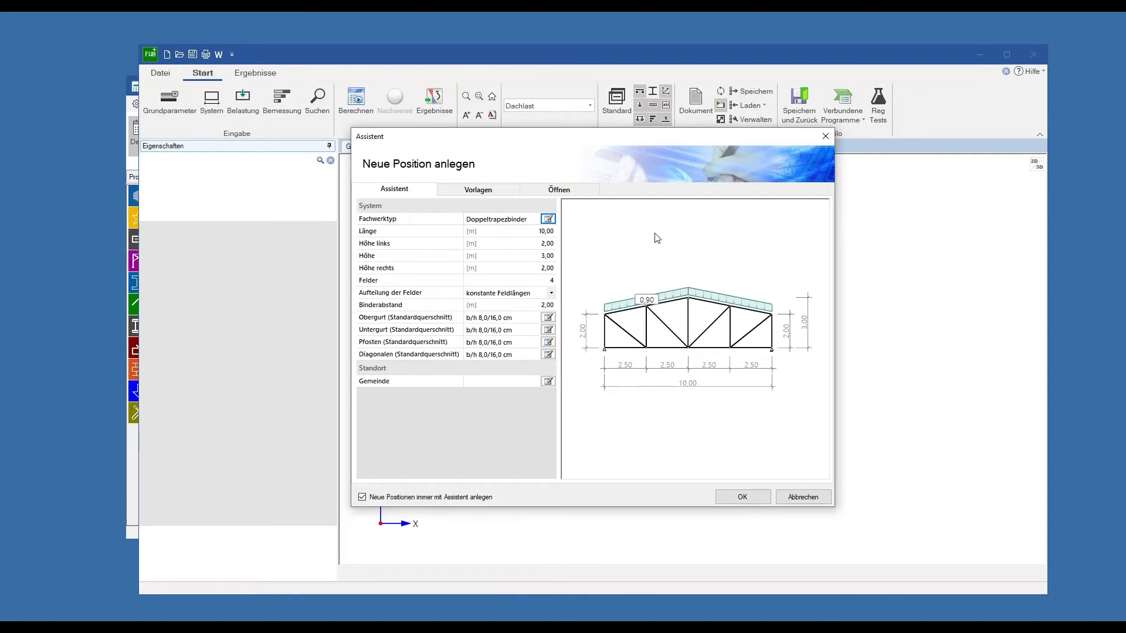
pyautogui.click(548, 219)
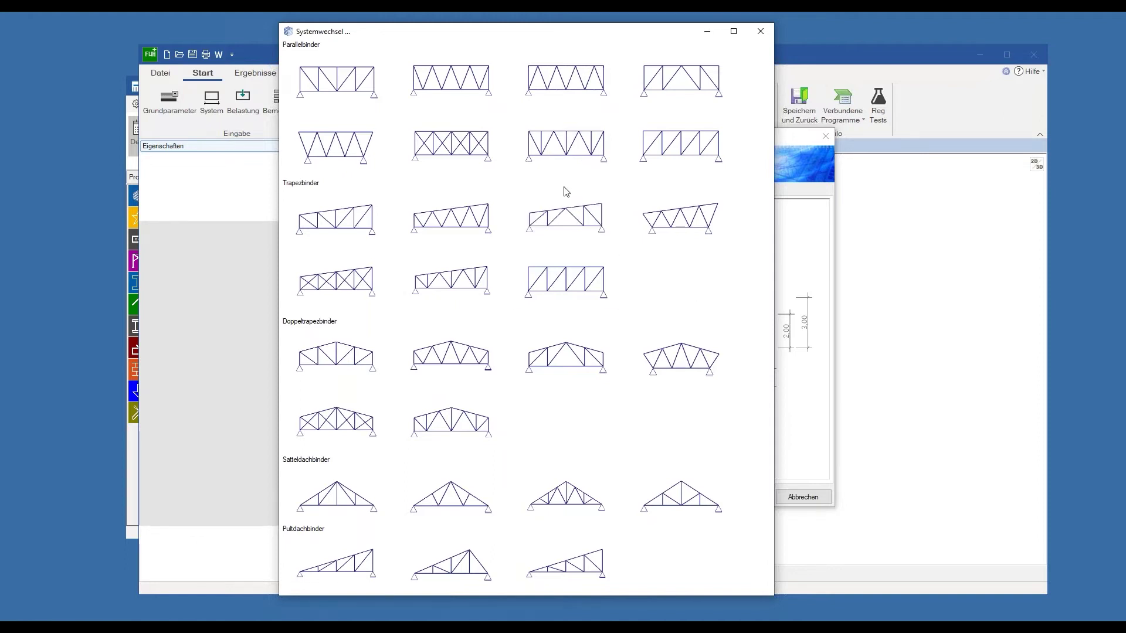
pyautogui.click(561, 90)
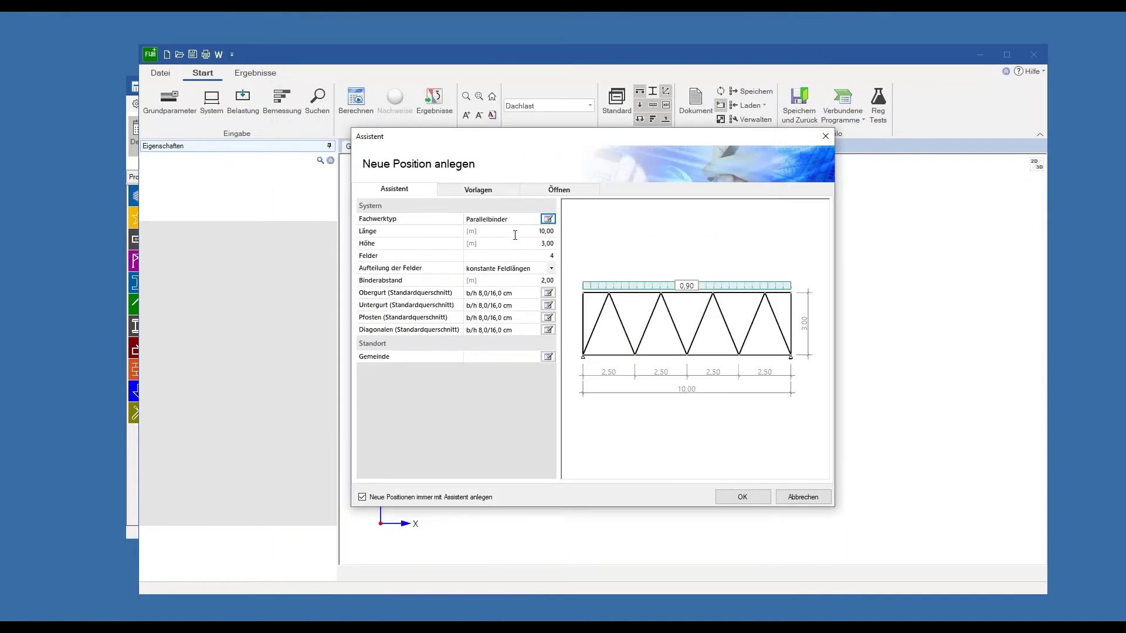
# Set the truss's number of Felder to 5, after trying 6
pyautogui.click(521, 255)
pyautogui.press('Tab')
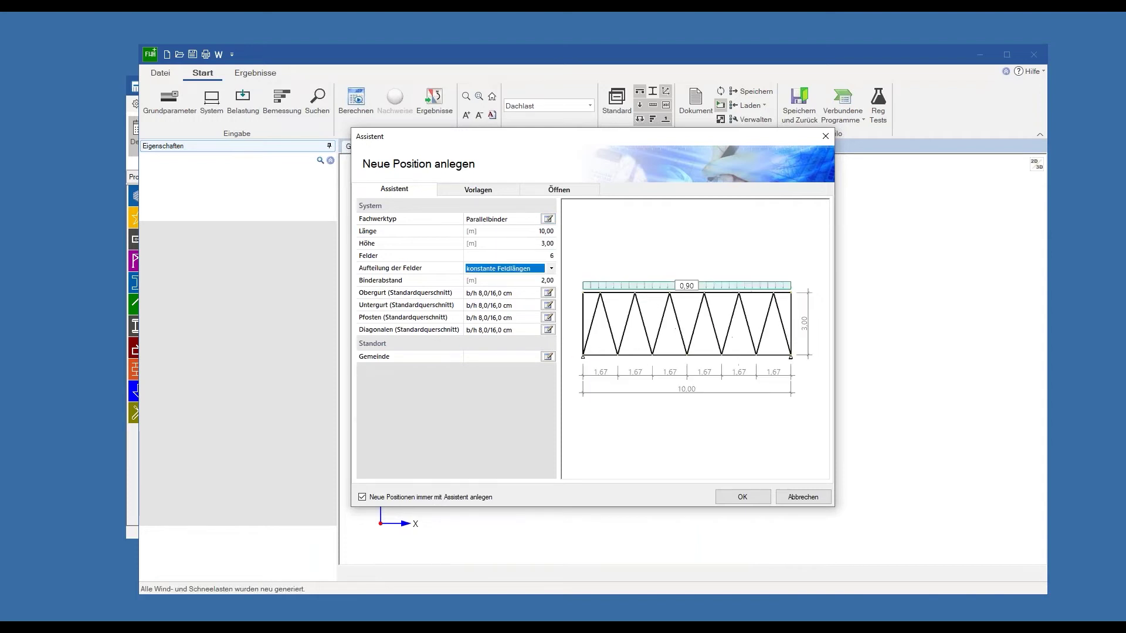
pyautogui.click(524, 256)
pyautogui.write('5')
pyautogui.press('Tab')
# Try a truss length of 20 m and restore it to 10 m
pyautogui.click(523, 233)
pyautogui.write('20')
pyautogui.press('Tab')
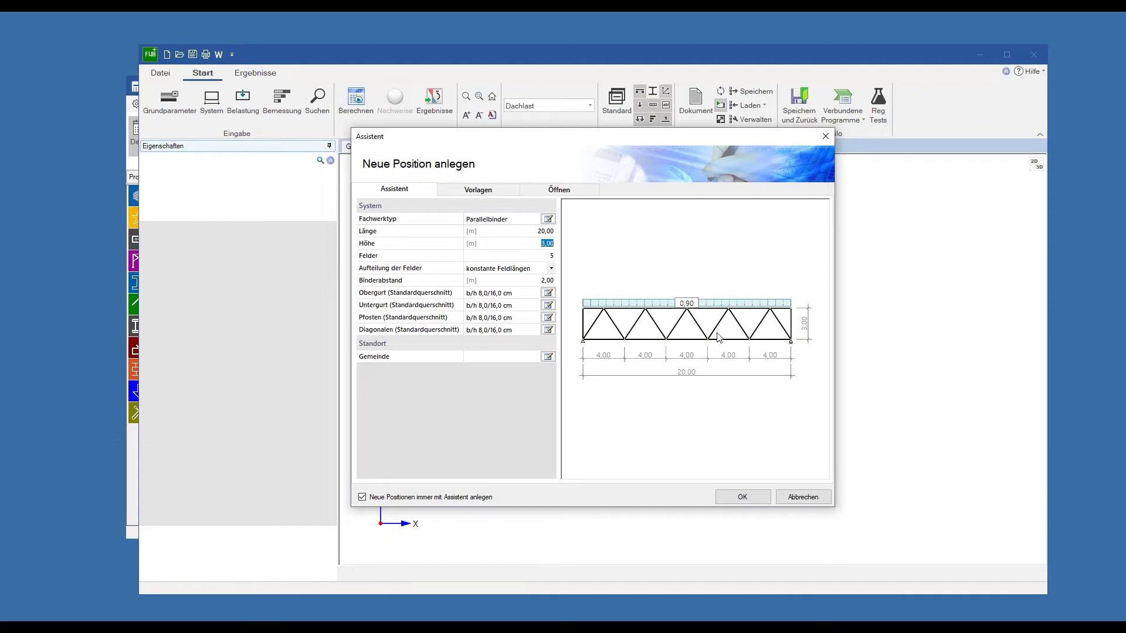
pyautogui.click(534, 233)
pyautogui.press('Tab')
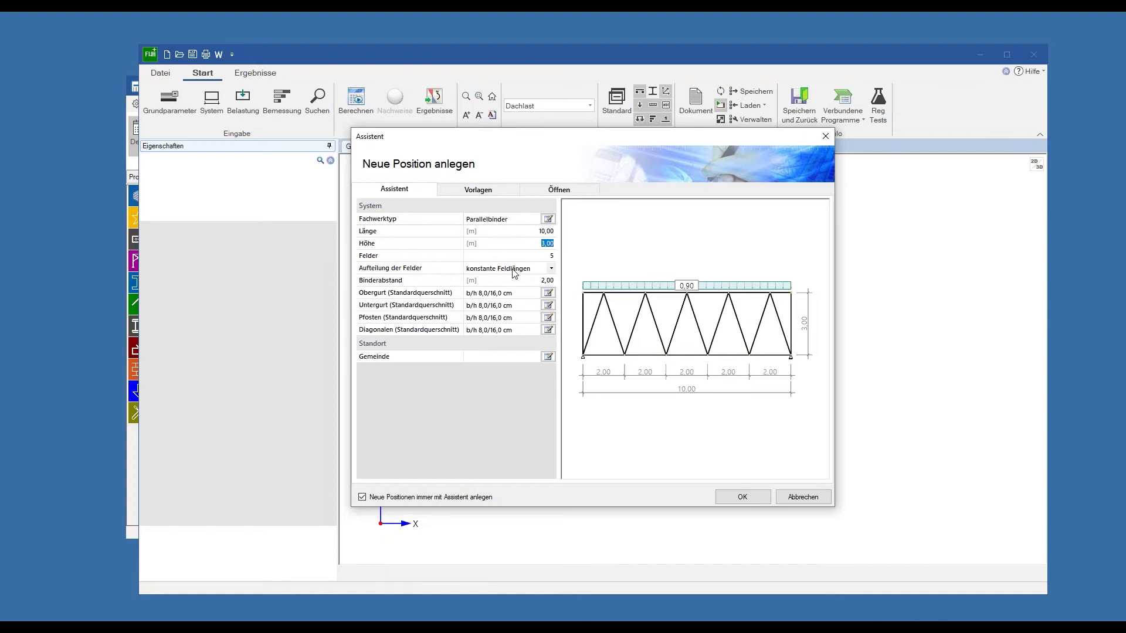
# Keep the Aufteilung der Felder at konstante Feldlängen and set the truss height to 2 m
pyautogui.click(554, 270)
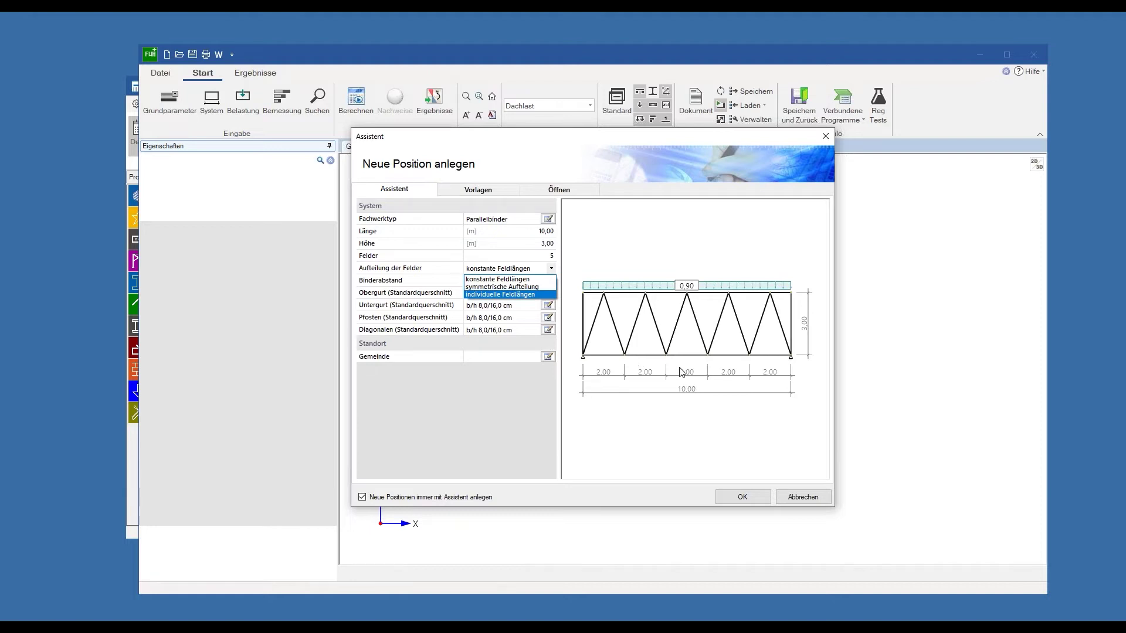
pyautogui.click(526, 280)
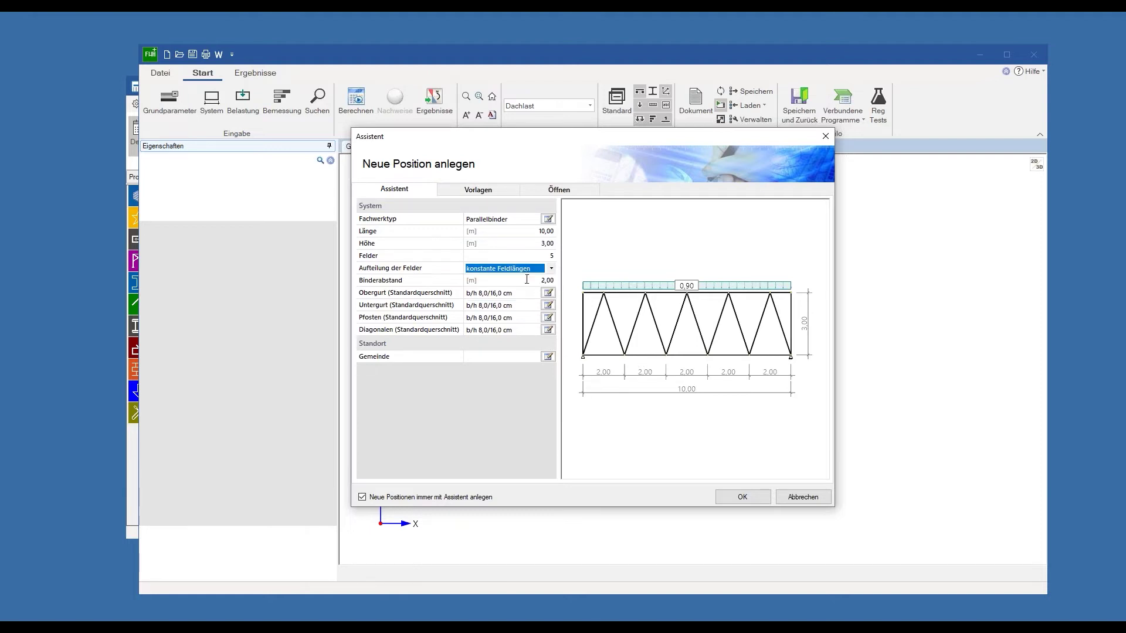
pyautogui.click(537, 242)
pyautogui.write('2')
pyautogui.press('Tab')
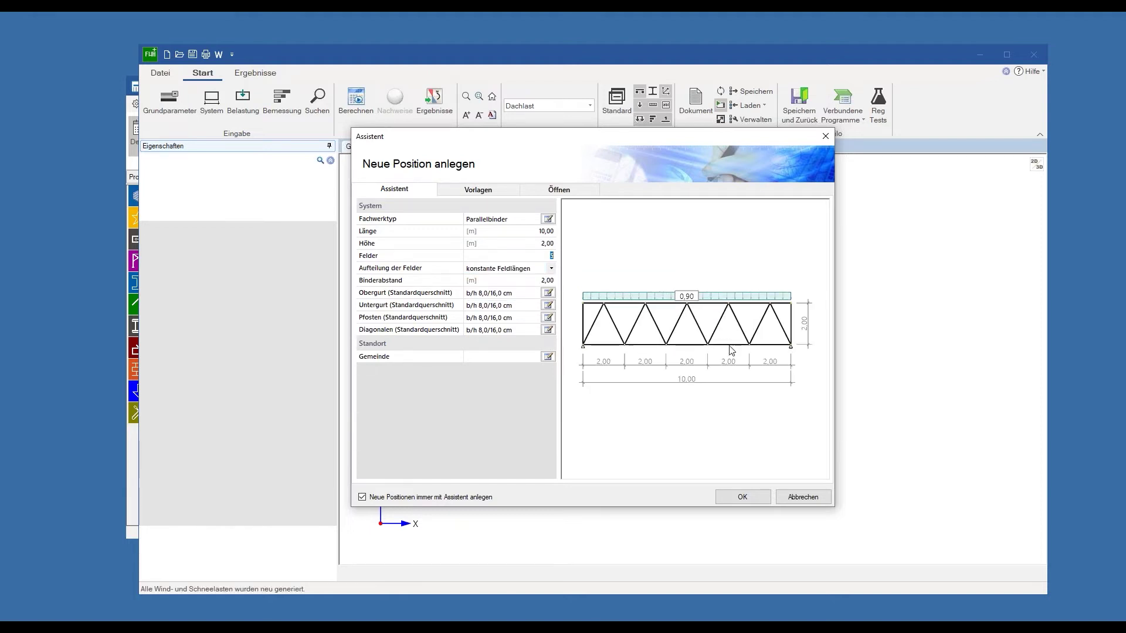
# Assign the Konstruktions Vollholz (KVH) cross-section 12/20 to the truss's Obergurt and Untergurt
pyautogui.click(550, 295)
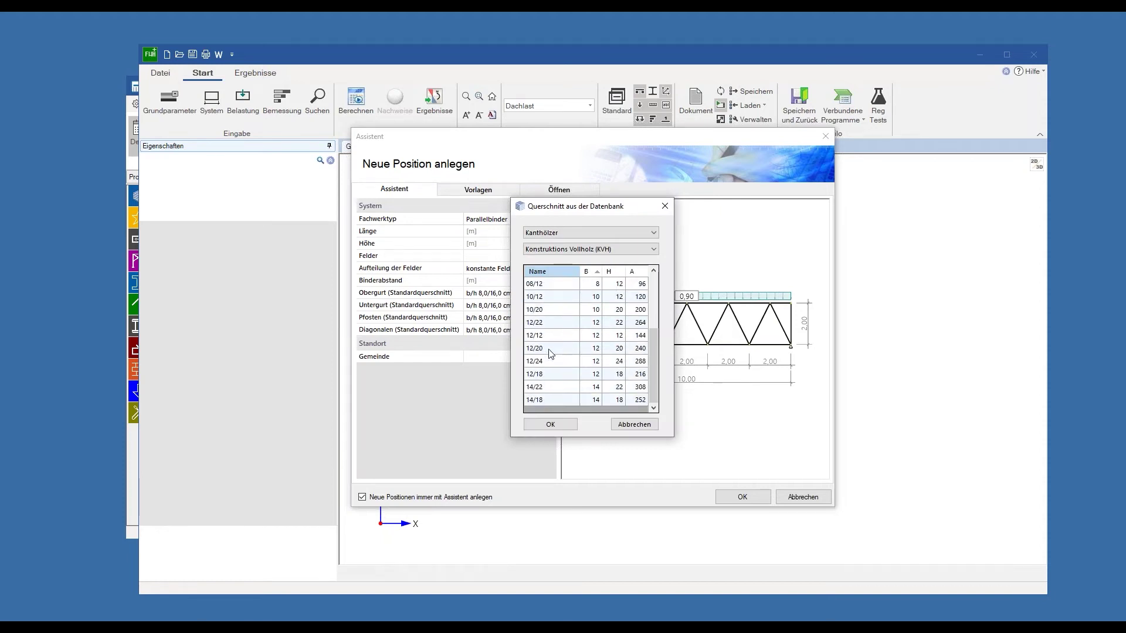
pyautogui.click(550, 350)
pyautogui.click(550, 424)
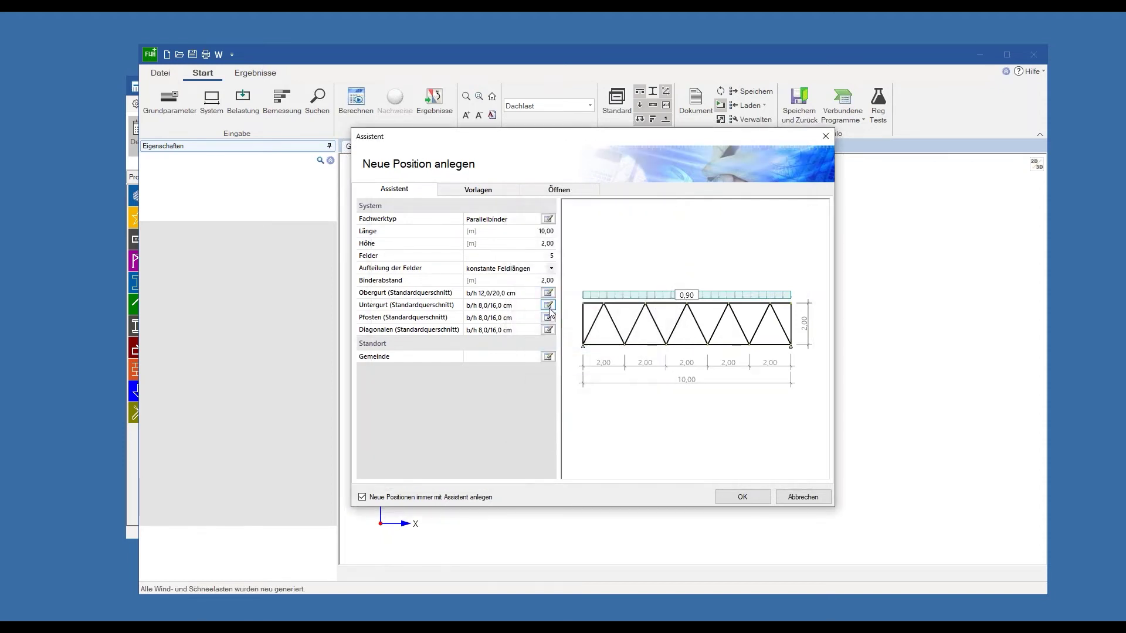
pyautogui.click(549, 305)
pyautogui.click(554, 374)
pyautogui.click(550, 424)
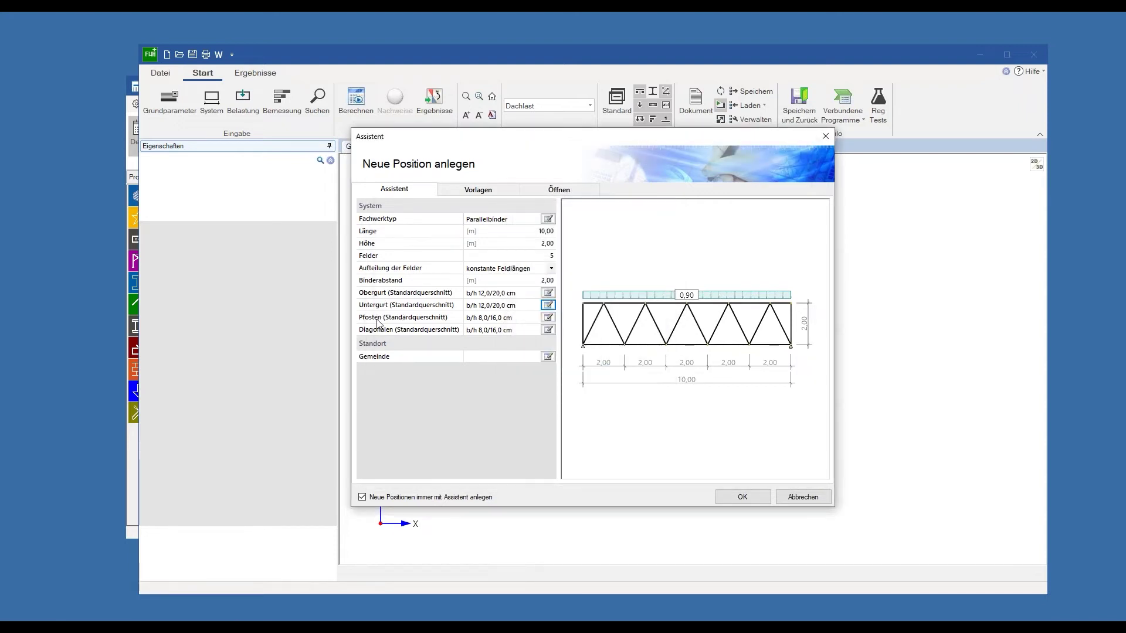
# Assign the KVH cross-section 12/20 to the truss's Pfosten and Diagonalen
pyautogui.click(549, 317)
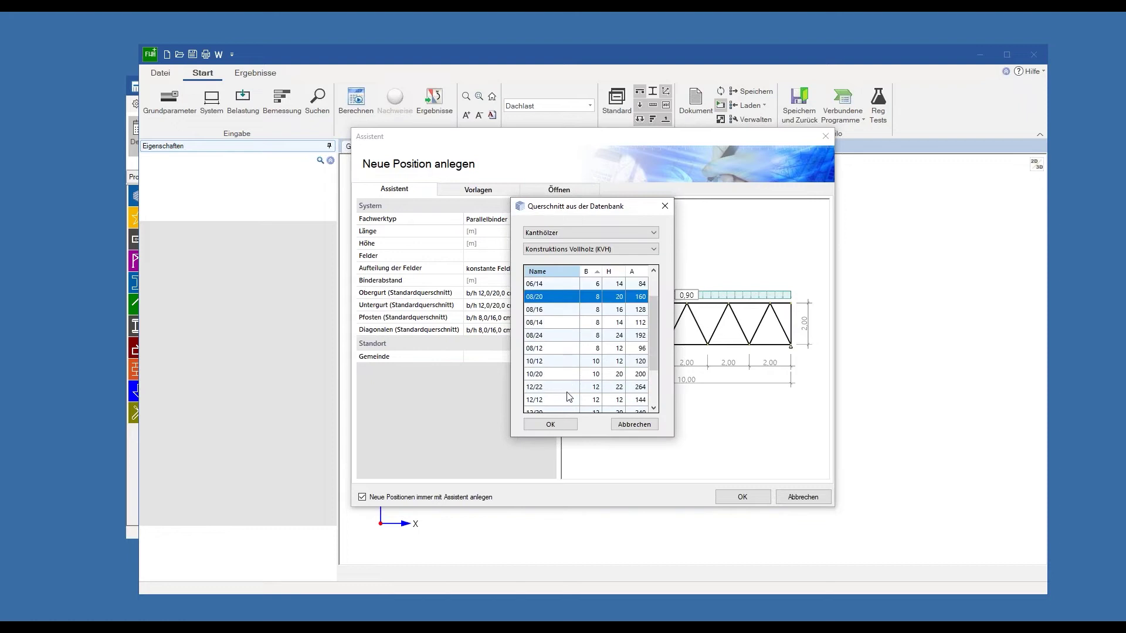
pyautogui.click(554, 379)
pyautogui.click(550, 424)
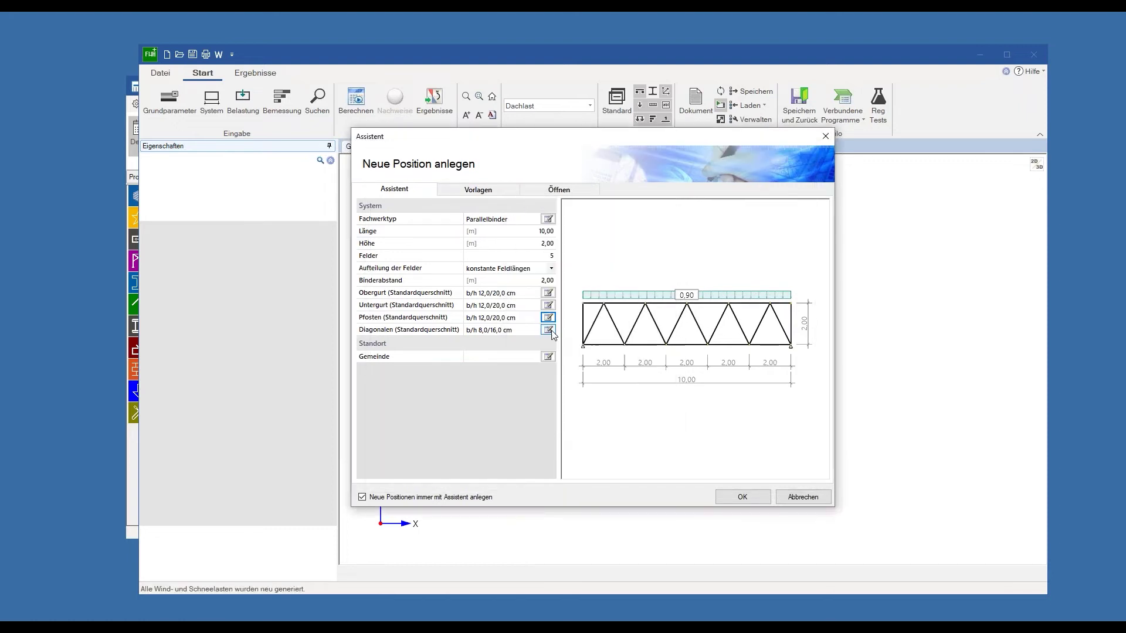
pyautogui.click(549, 330)
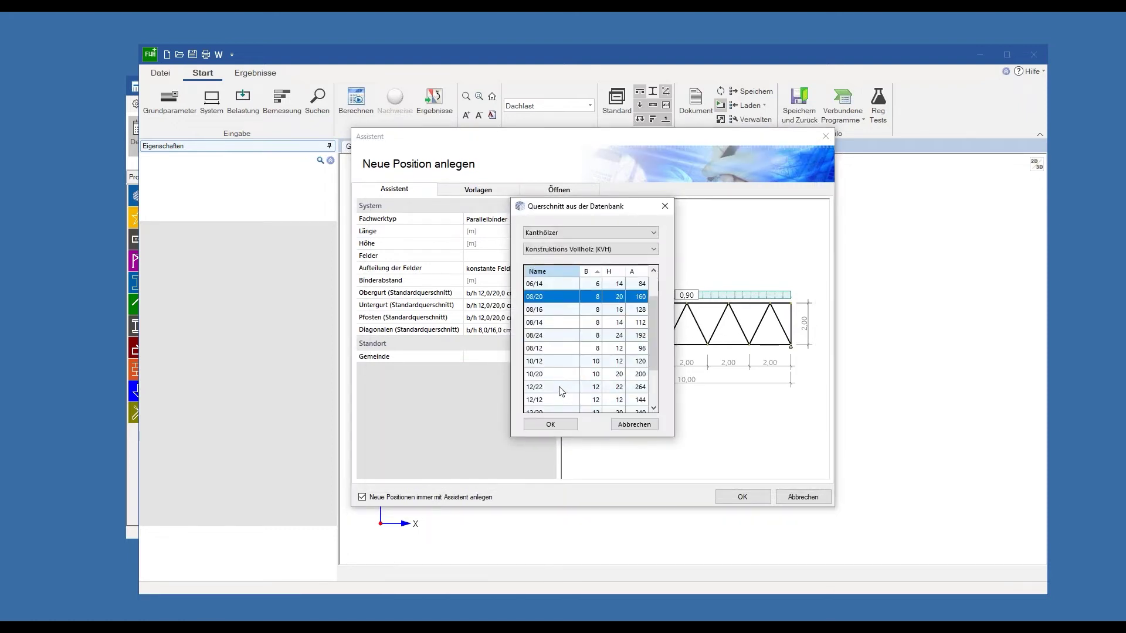
pyautogui.scroll(-2, 560, 387)
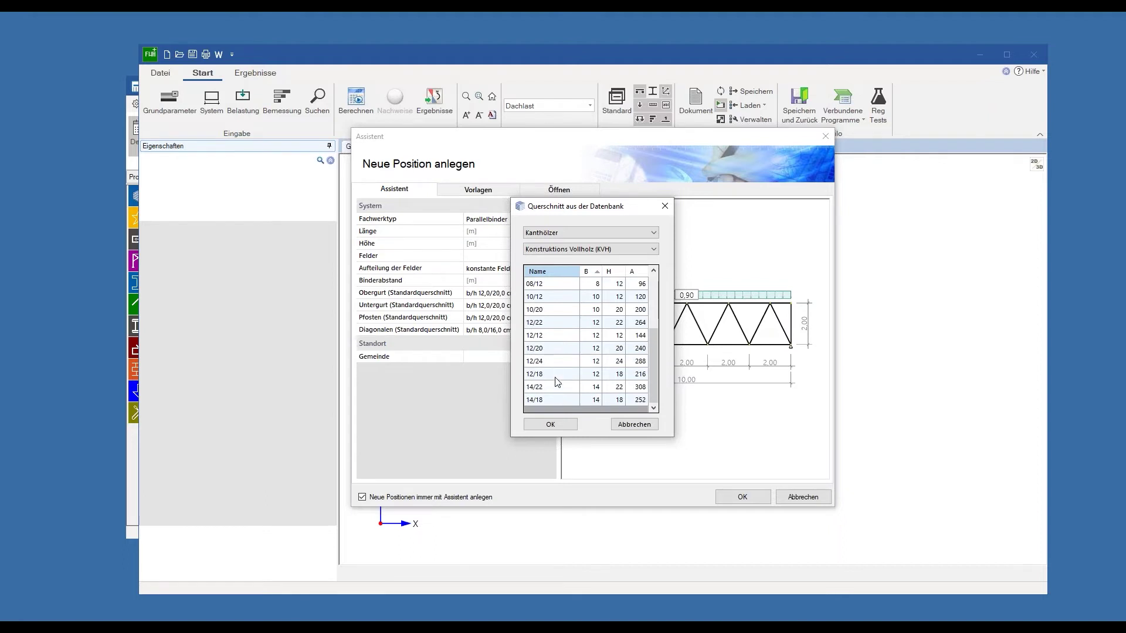
pyautogui.click(558, 348)
pyautogui.click(550, 424)
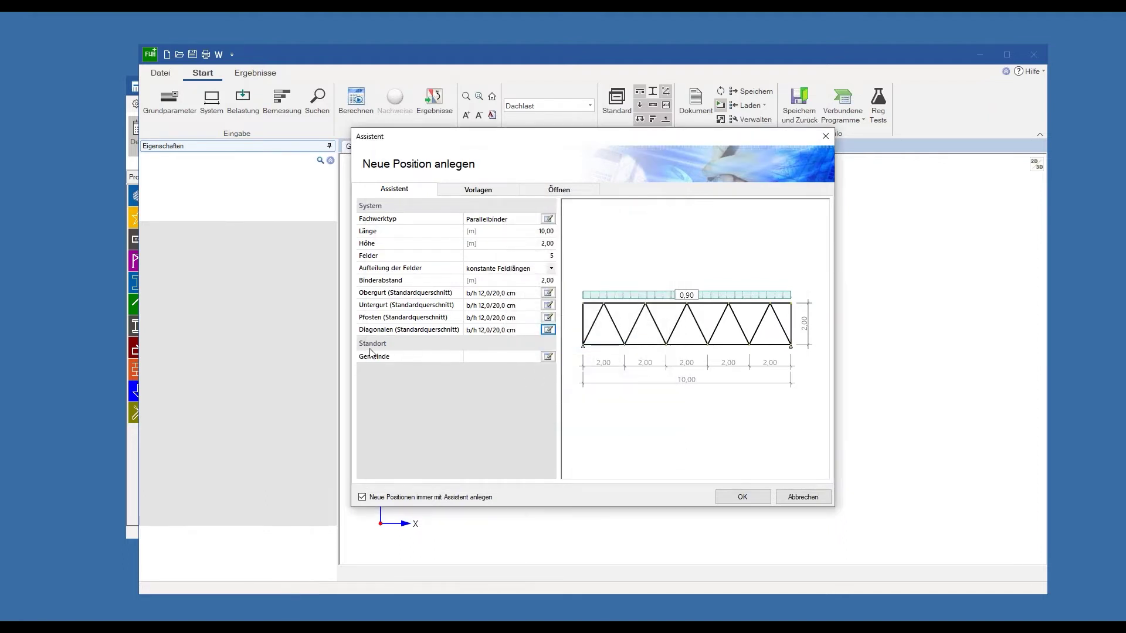
# Set the site's Gemeinde to Hamburg for the wind and snow parameters and create the truss position
pyautogui.click(548, 357)
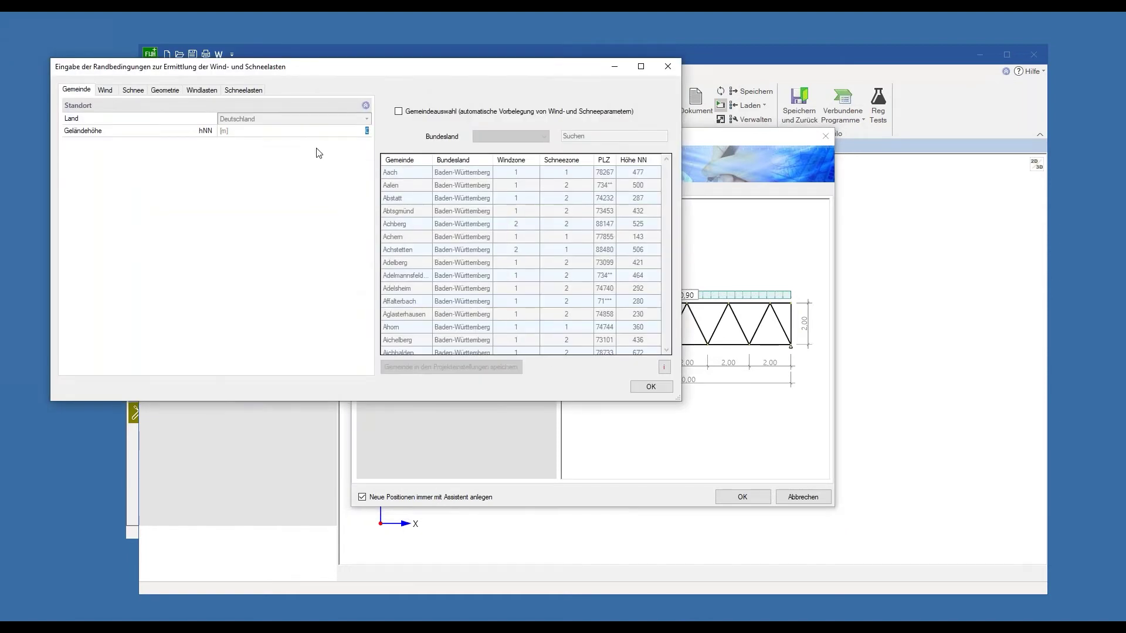
pyautogui.click(398, 111)
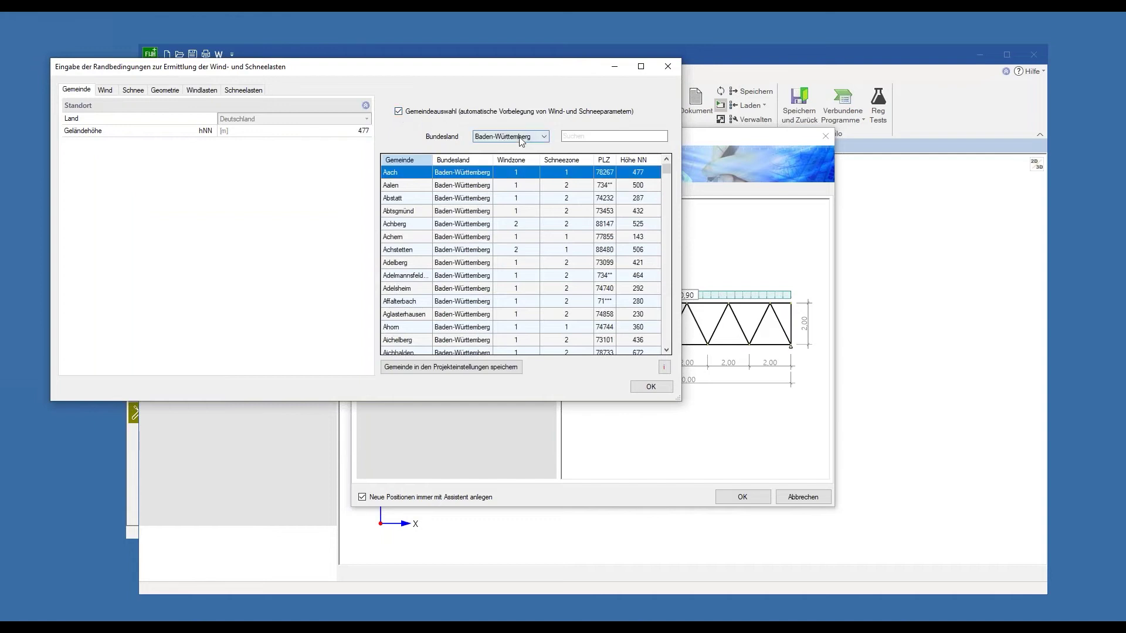
pyautogui.click(521, 138)
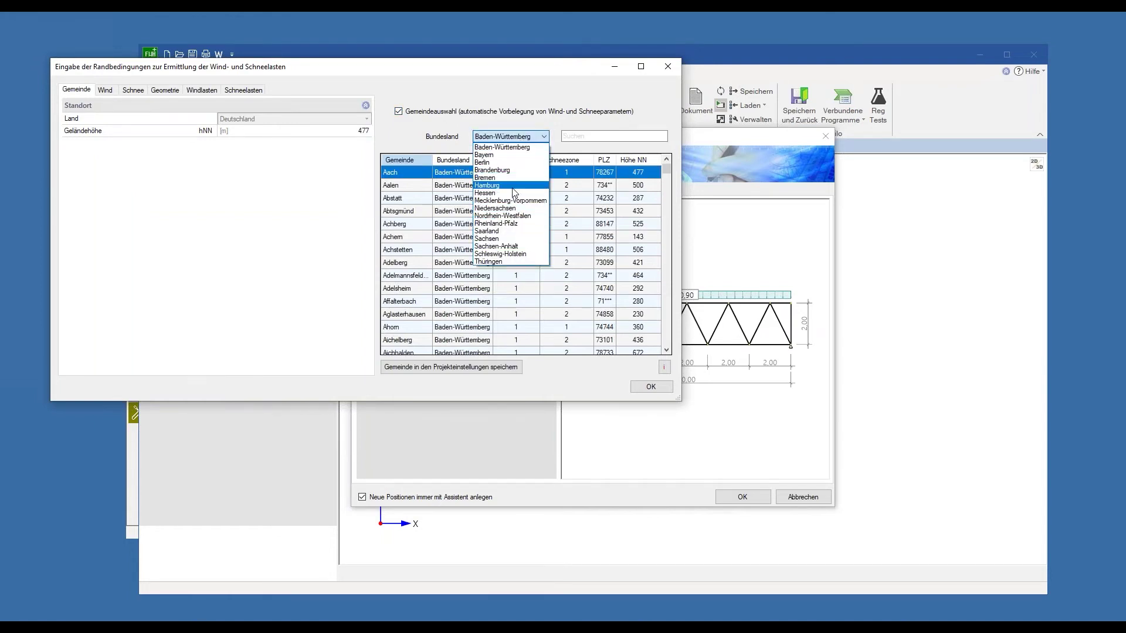
pyautogui.click(513, 186)
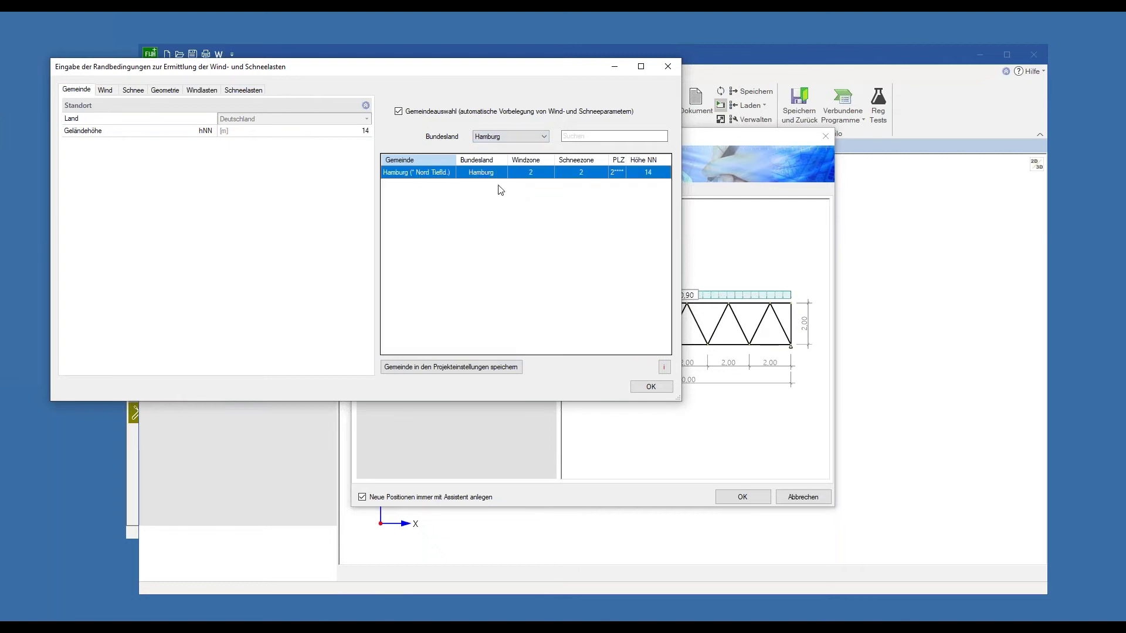
pyautogui.click(650, 387)
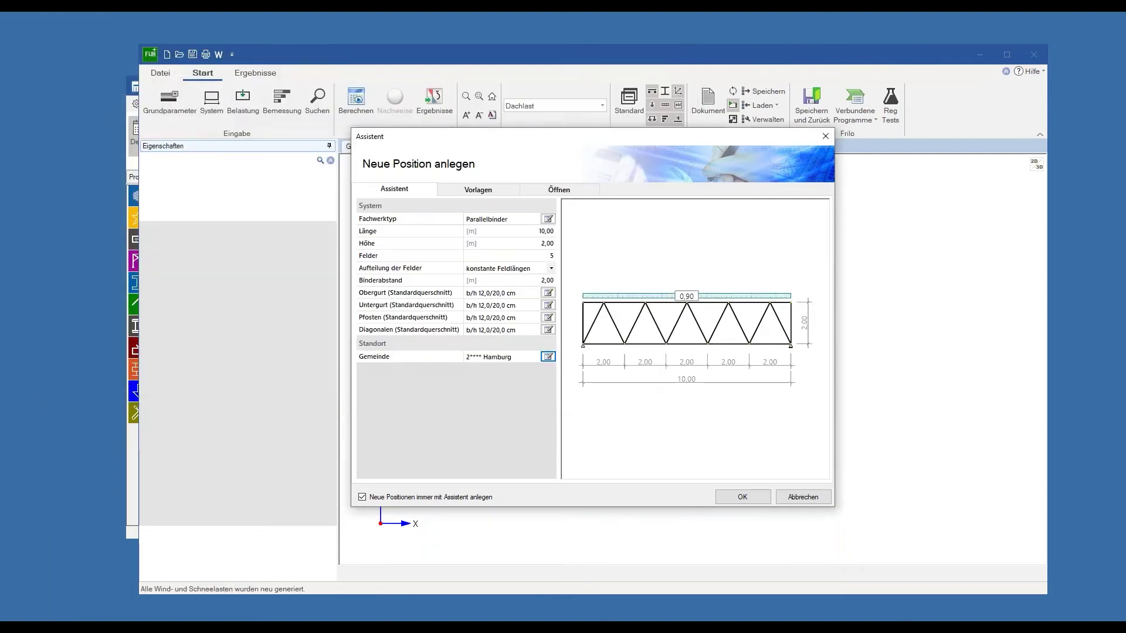
pyautogui.click(736, 501)
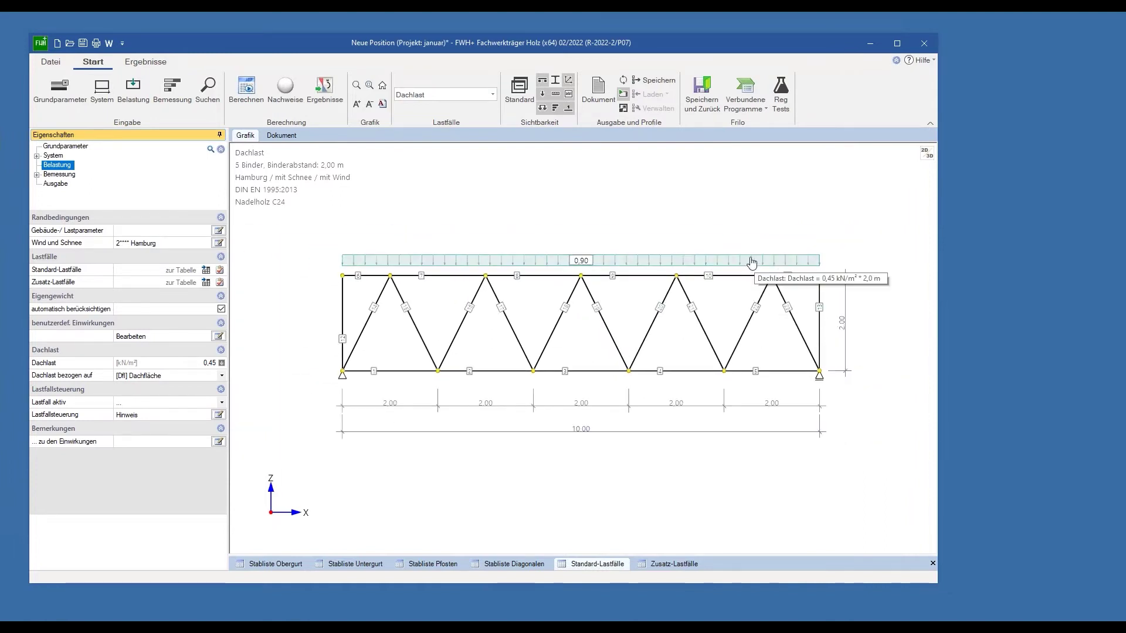
# Compare the truss graphic in 2D and 3D, leaving it in the 3D view
pyautogui.click(928, 161)
pyautogui.moveTo(794, 445); pyautogui.dragTo(772, 459)
pyautogui.click(926, 154)
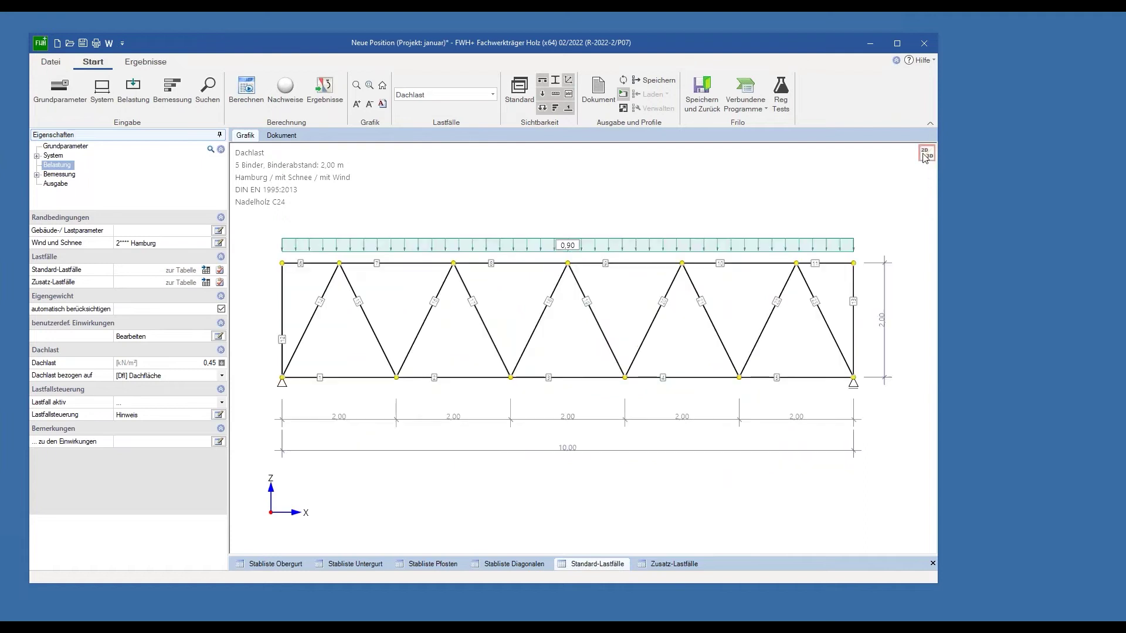
pyautogui.click(927, 153)
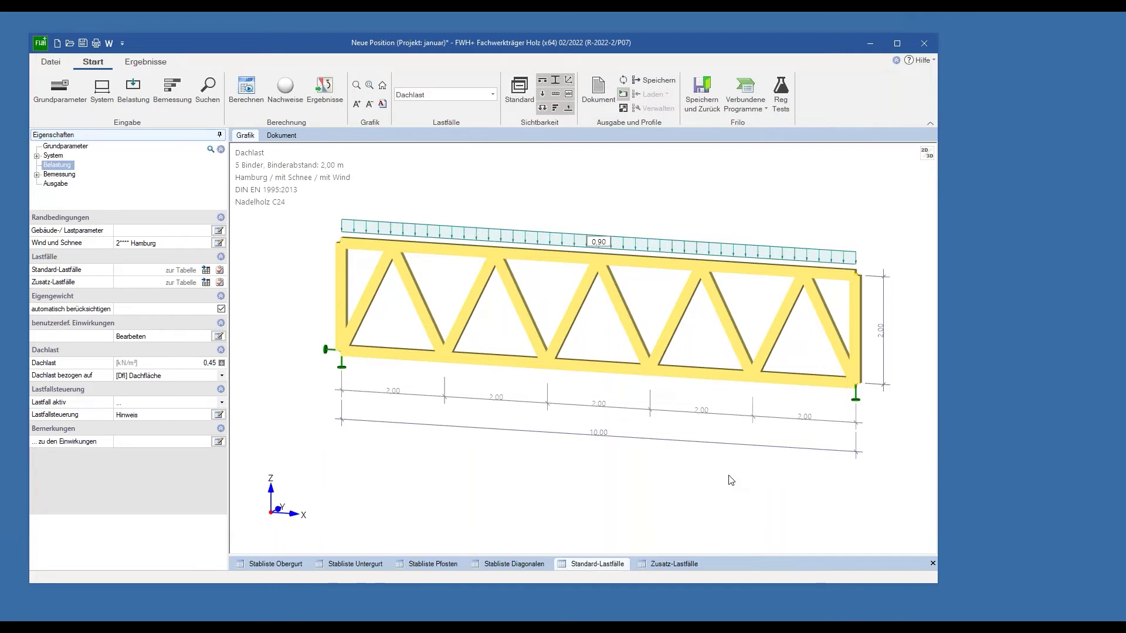
# Calculate the truss before and after adding a Querlager to the Obergurt at a distance of 5.00 m
pyautogui.click(247, 113)
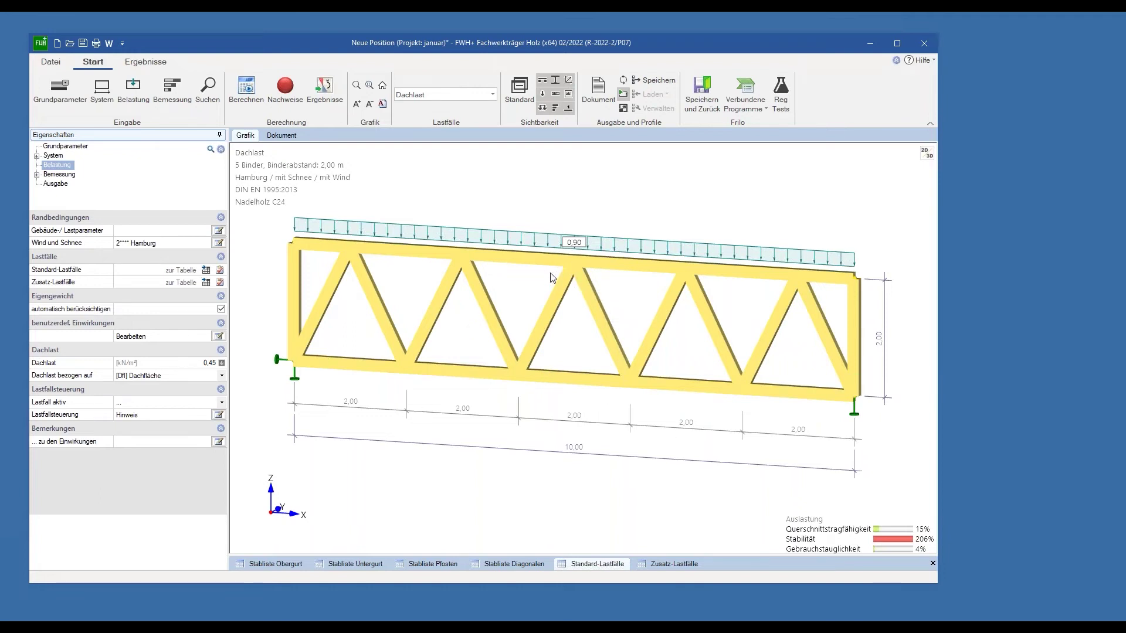
pyautogui.rightClick(531, 261)
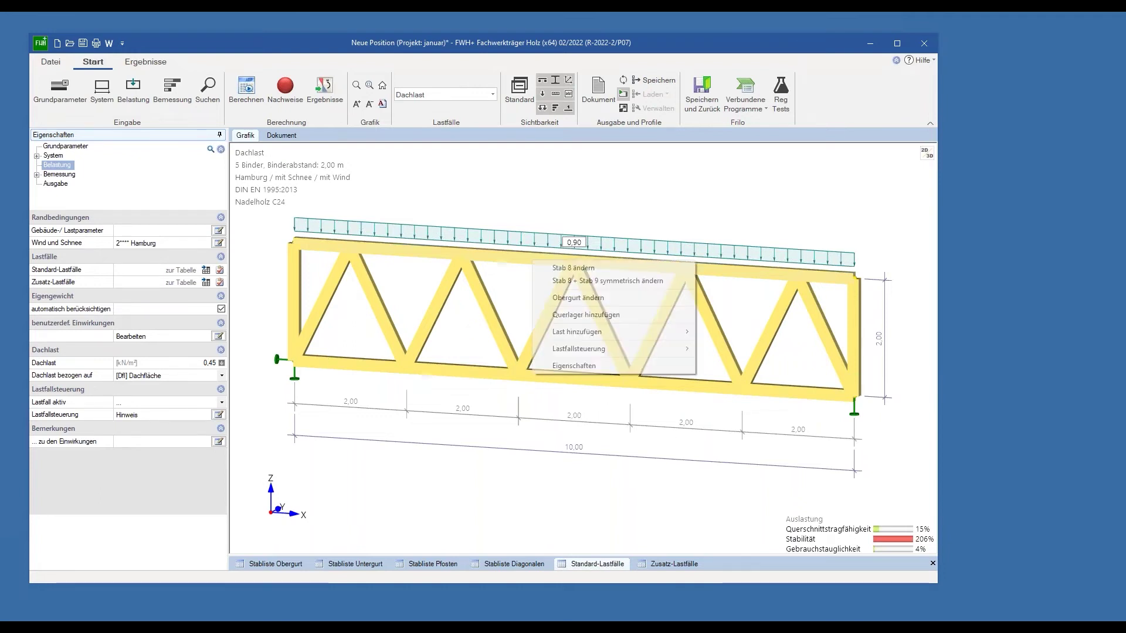
pyautogui.click(614, 317)
pyautogui.click(756, 364)
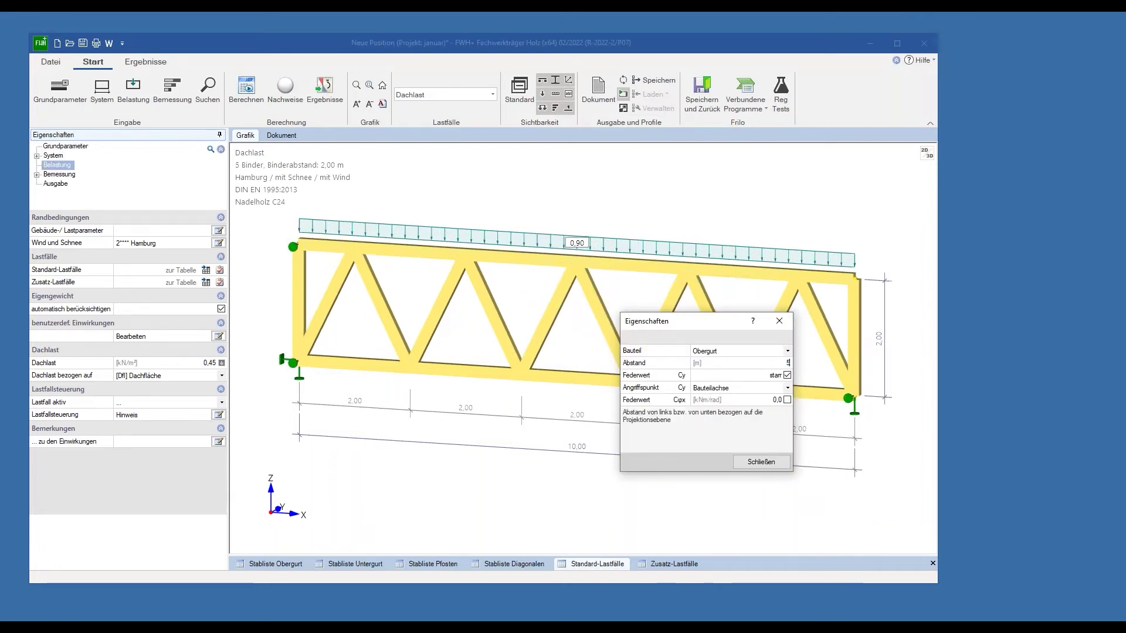
pyautogui.press('Tab')
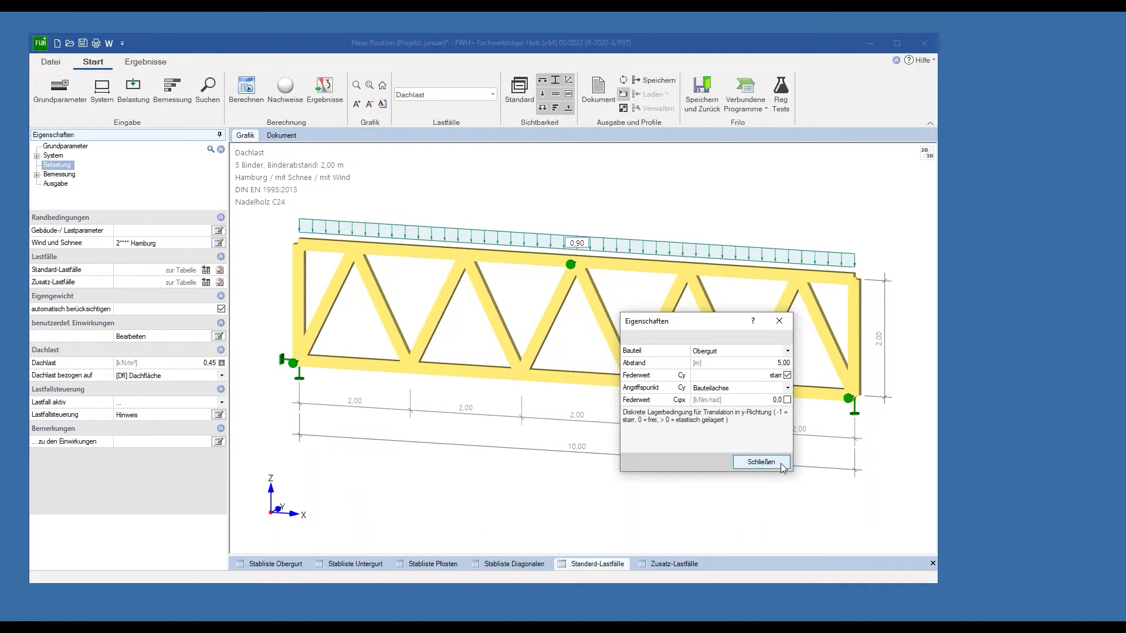
pyautogui.click(780, 463)
pyautogui.click(245, 100)
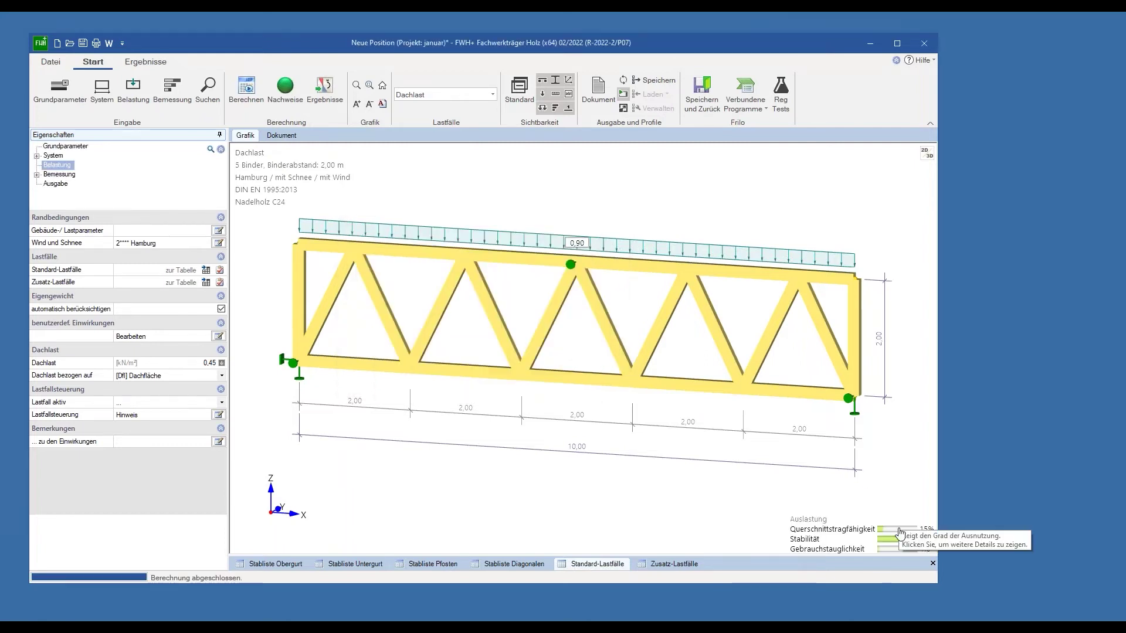
pyautogui.scroll(-1, 625, 464)
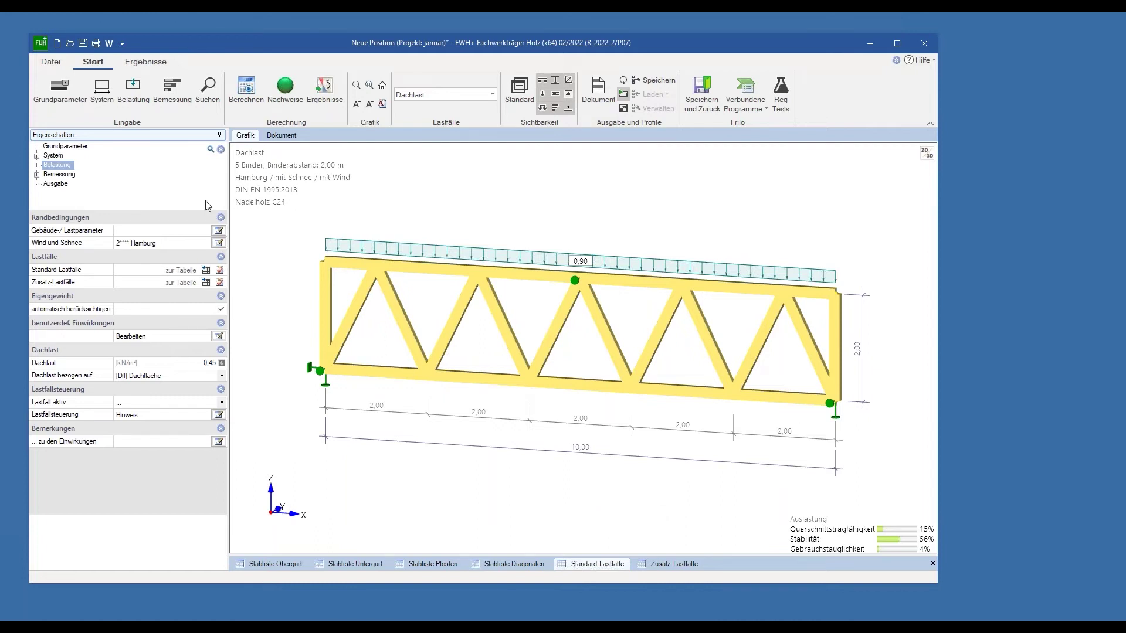
# Enable Heißbemessung in the Grundparameter to view its fire design options, and disable it again
pyautogui.click(81, 148)
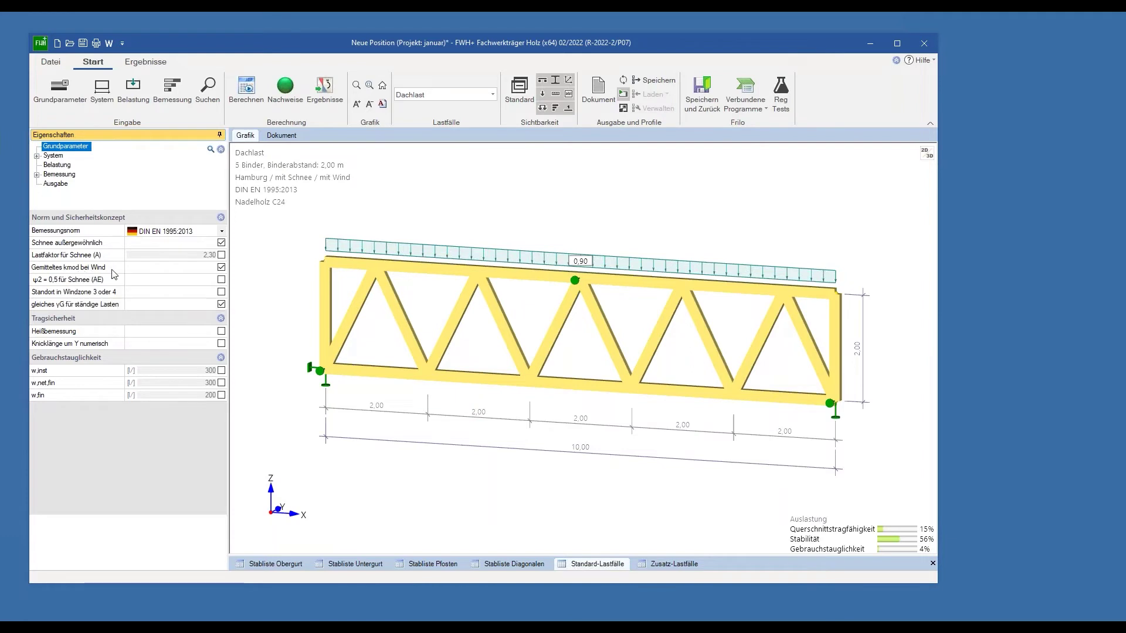
pyautogui.moveTo(64, 285)
pyautogui.click(222, 332)
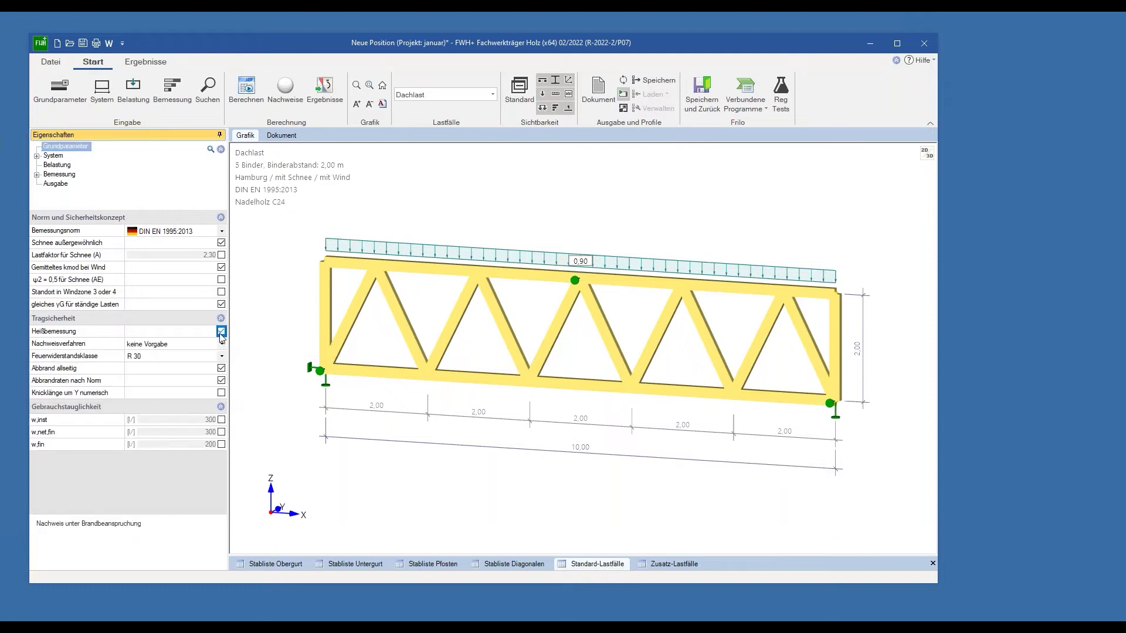
pyautogui.click(221, 332)
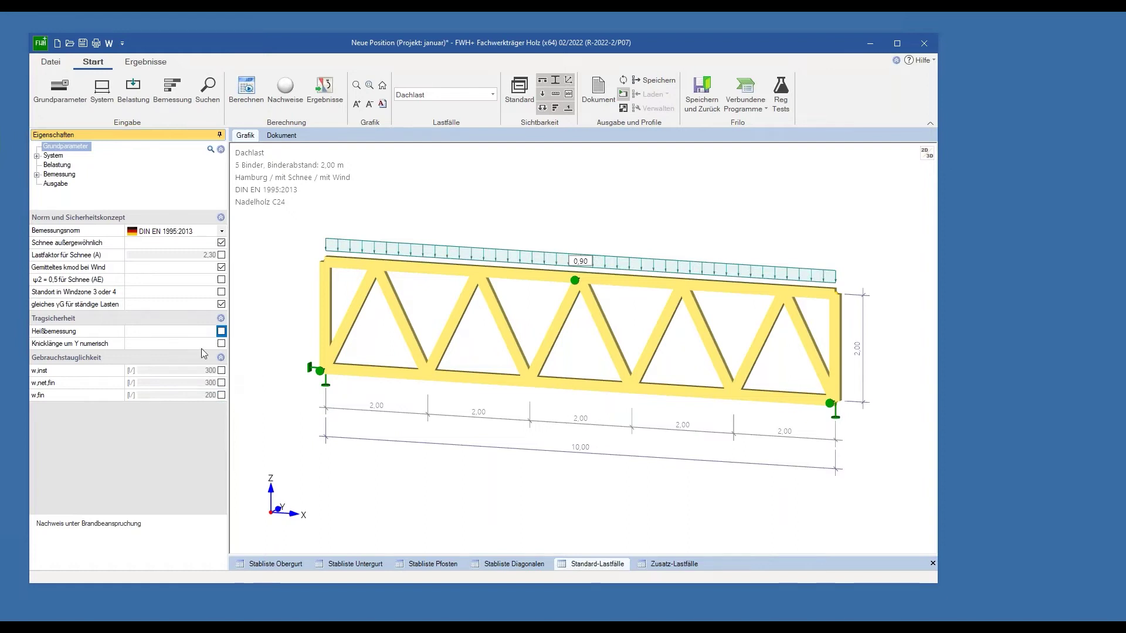
# Review the truss system's Querschnitte und Materialien settings for all member groups and its Lagerungen
pyautogui.click(54, 156)
pyautogui.click(61, 165)
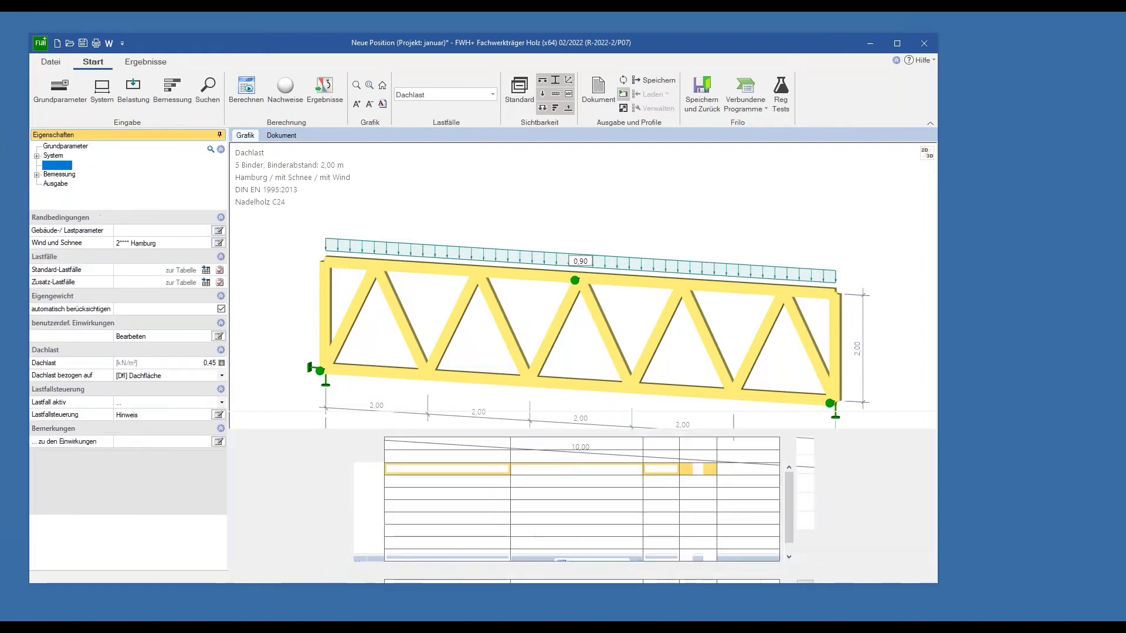
pyautogui.click(85, 167)
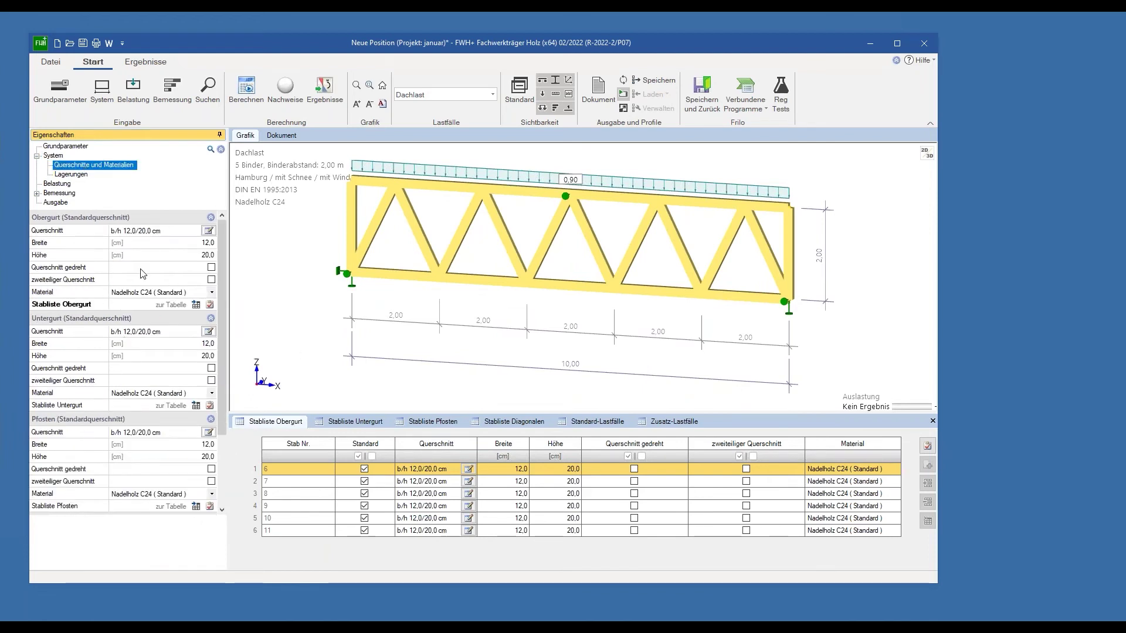
pyautogui.scroll(-3, 106, 358)
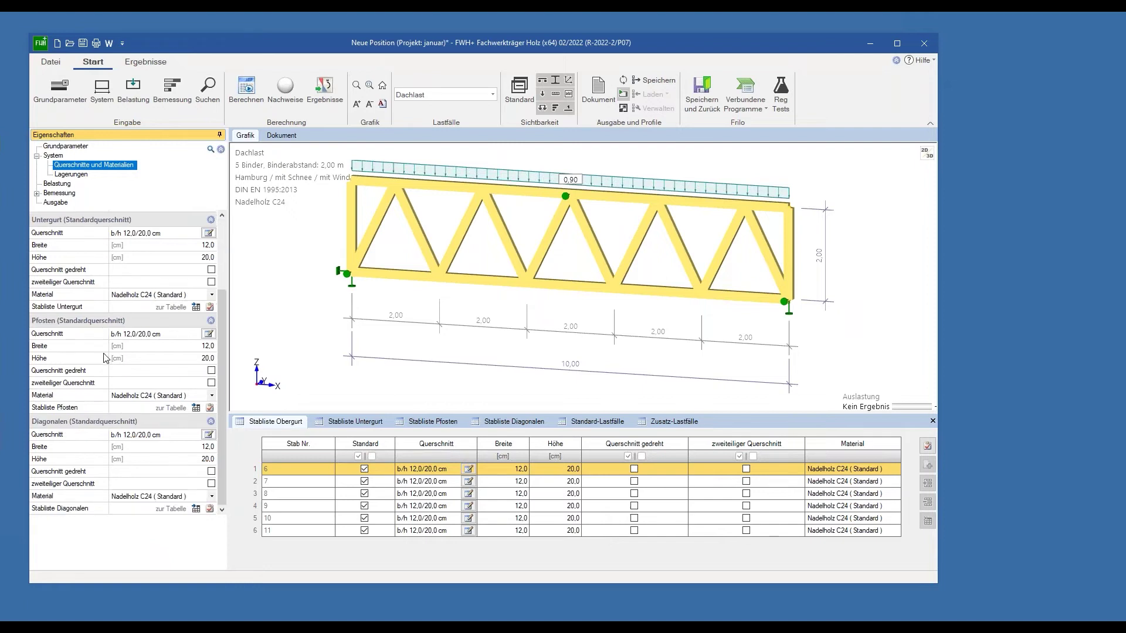
pyautogui.scroll(3, 121, 434)
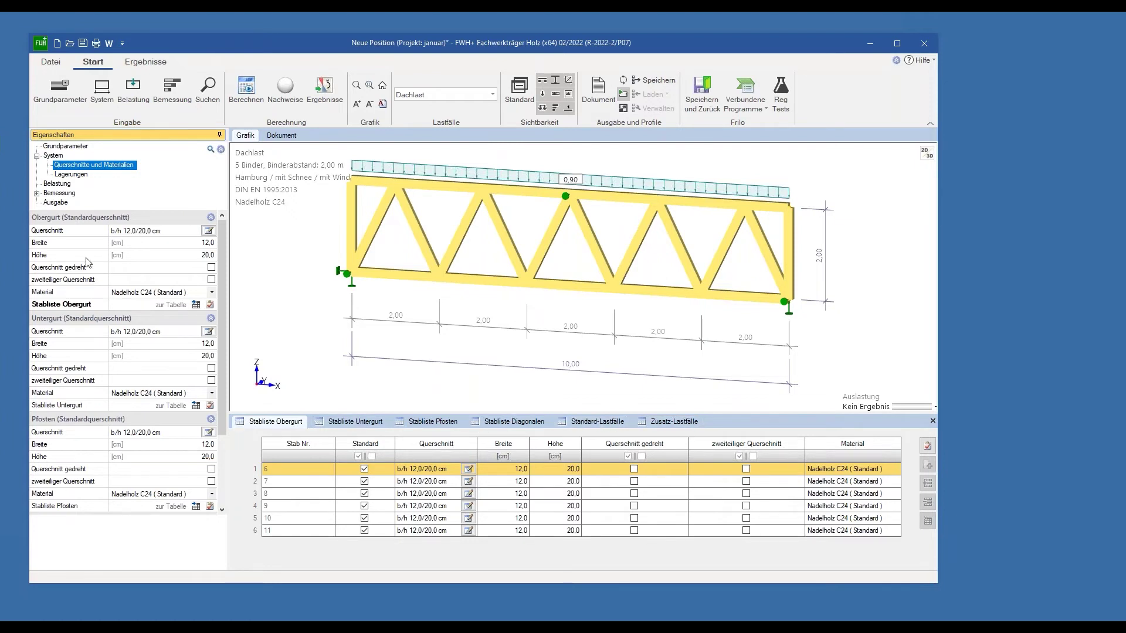
pyautogui.click(69, 177)
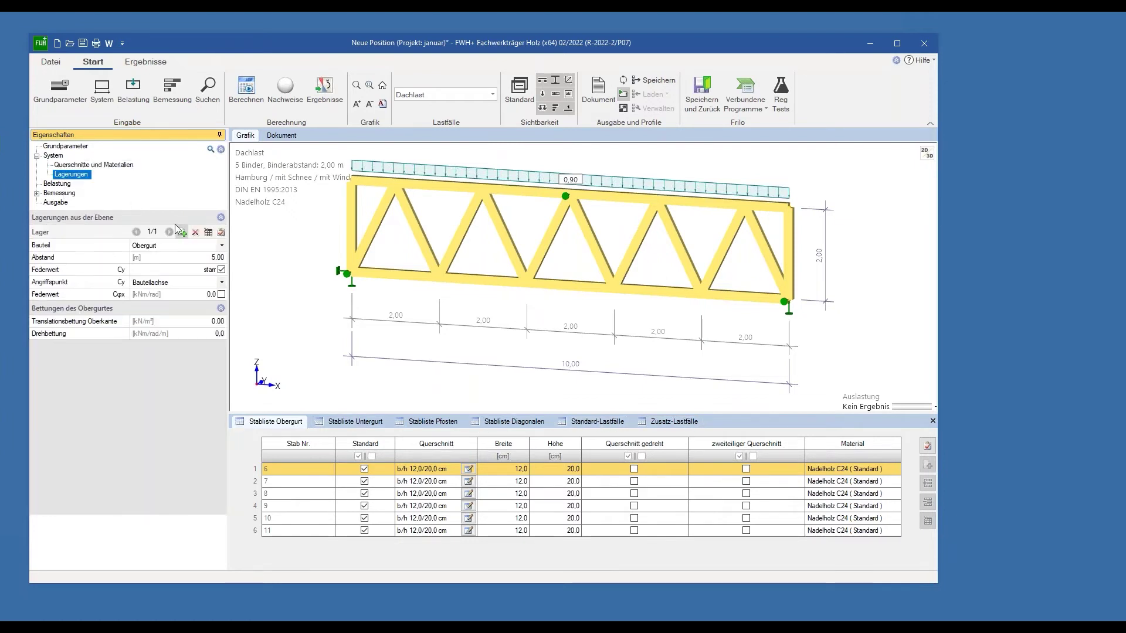
# Review the Standard-Lastfälle and display the wind and snow load cases on the truss, ending with Wind von links ohne Sog
pyautogui.click(62, 185)
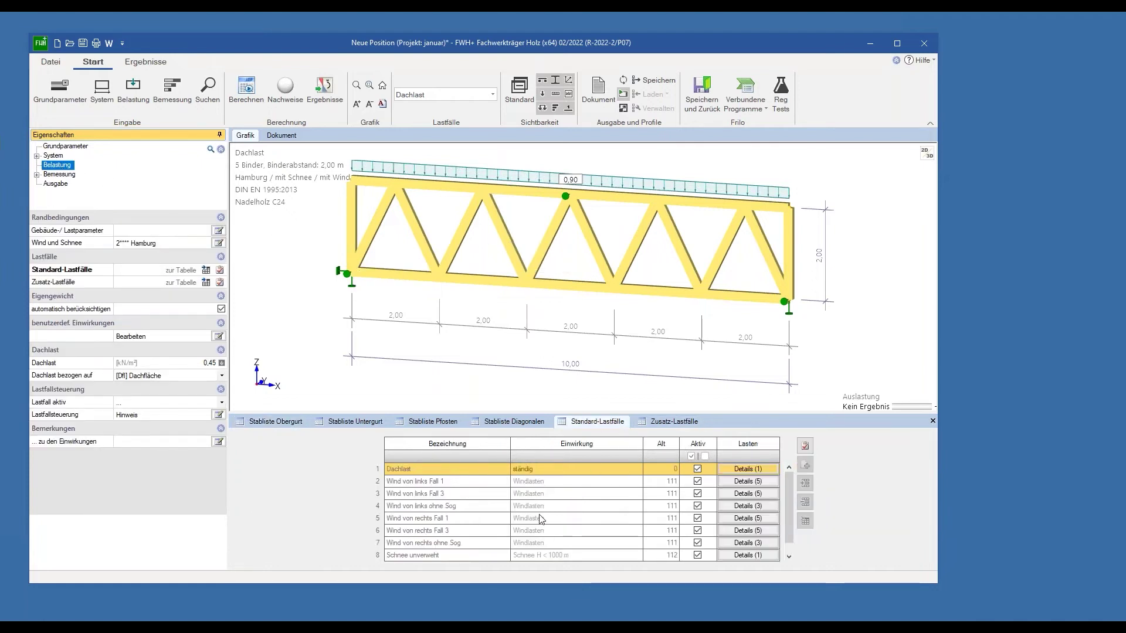
pyautogui.scroll(-1, 541, 519)
pyautogui.scroll(1, 541, 523)
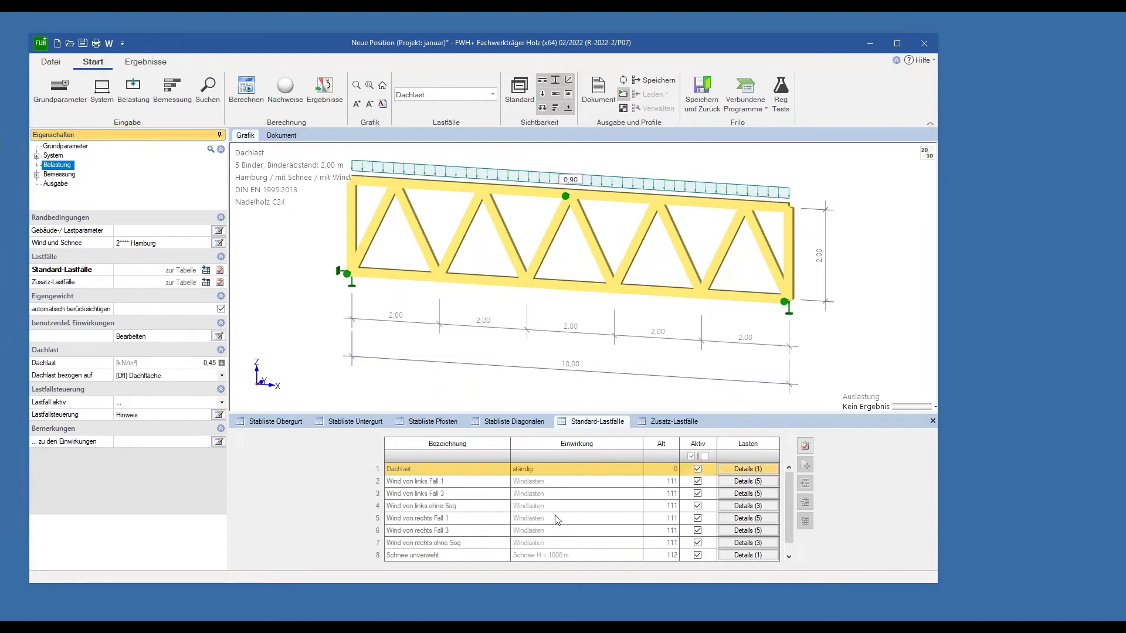
pyautogui.scroll(-1, 446, 505)
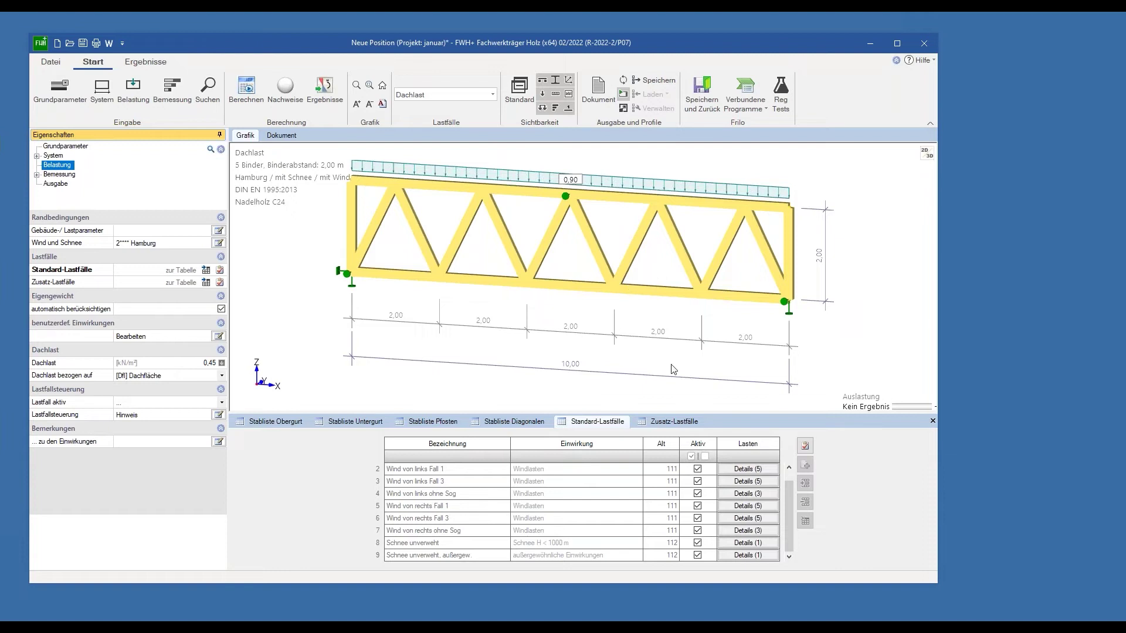
pyautogui.click(360, 495)
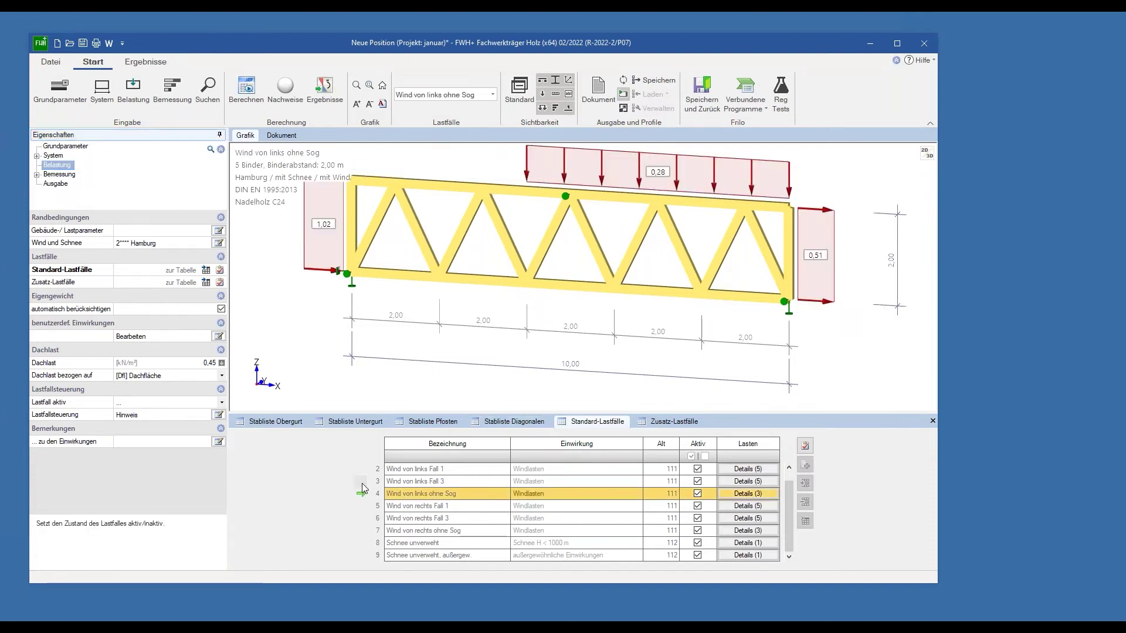
pyautogui.press('Up')
pyautogui.click(362, 495)
pyautogui.scroll(-1, 452, 345)
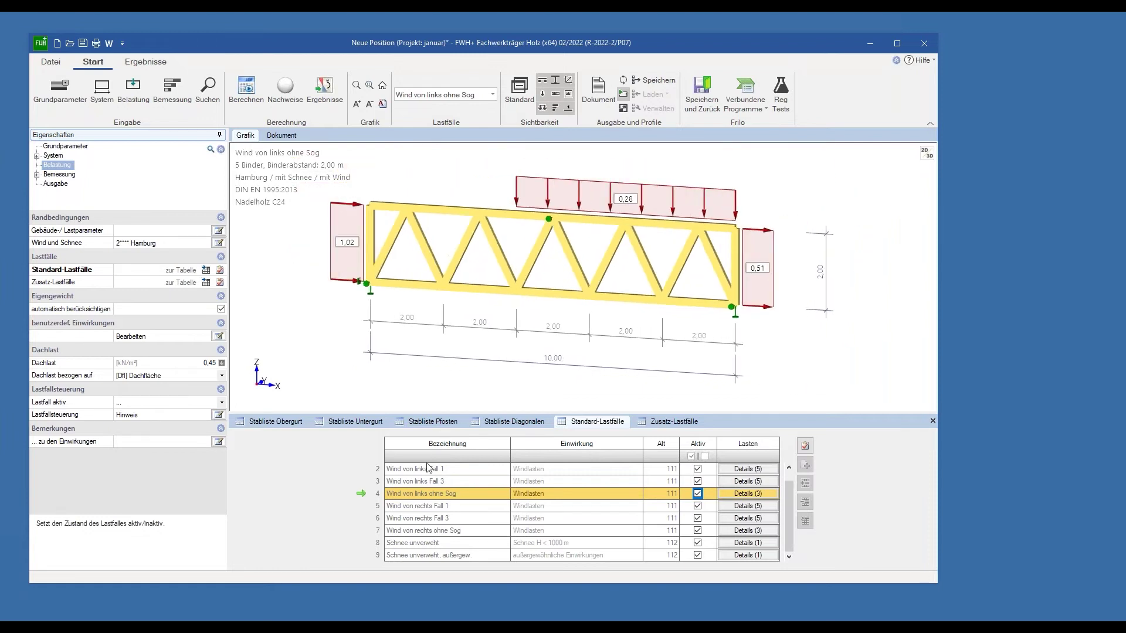
pyautogui.click(360, 506)
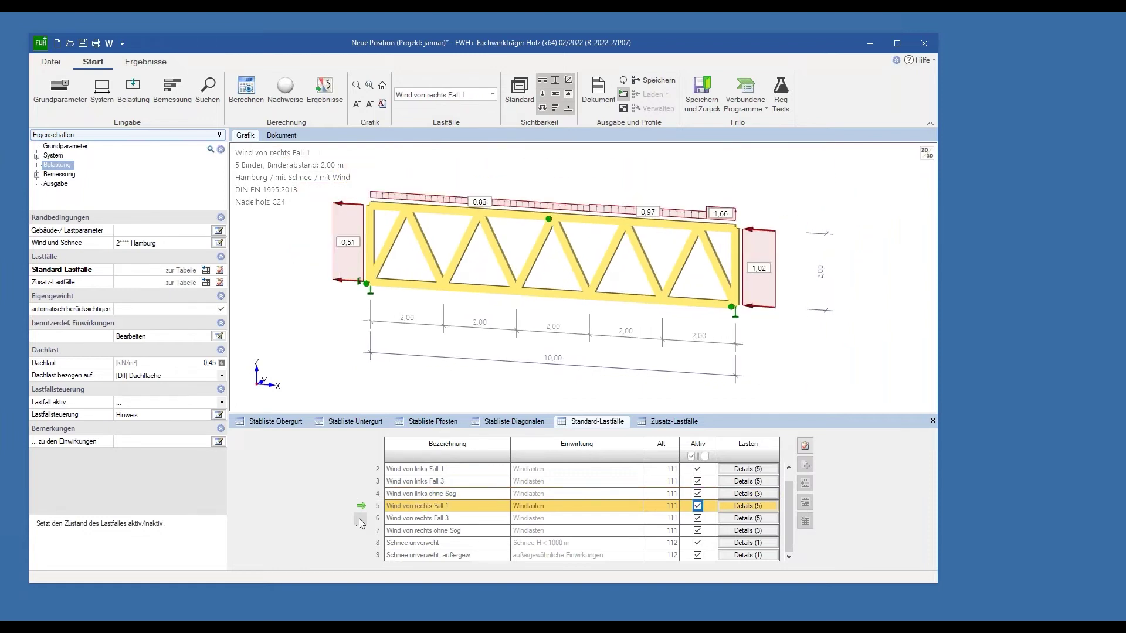
pyautogui.click(362, 518)
pyautogui.click(362, 531)
pyautogui.click(362, 543)
pyautogui.click(364, 555)
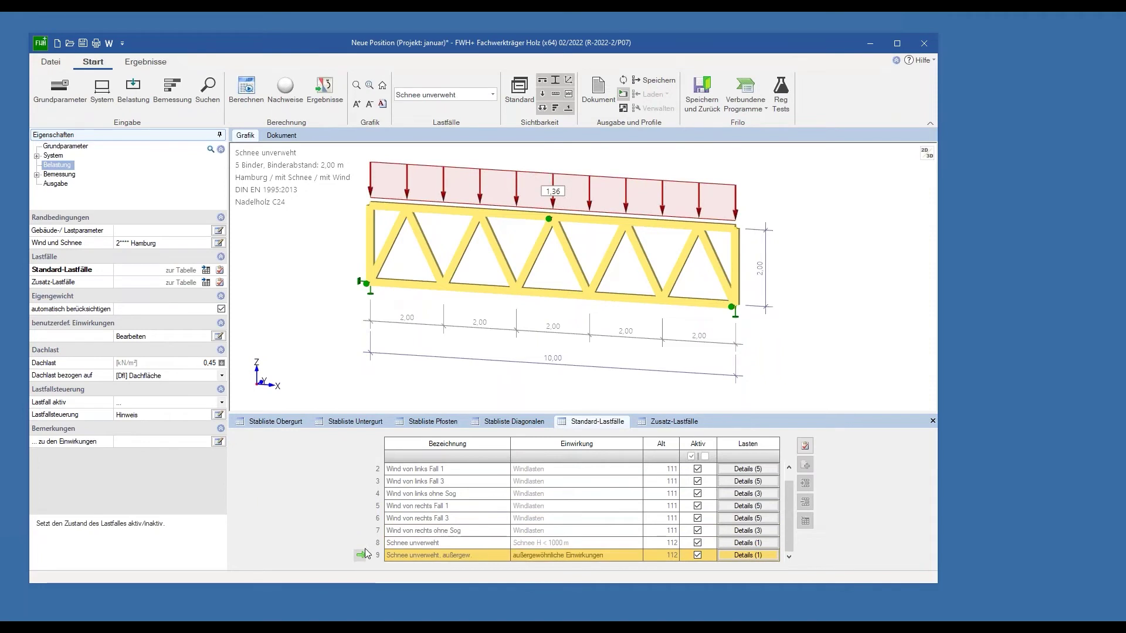
pyautogui.click(361, 493)
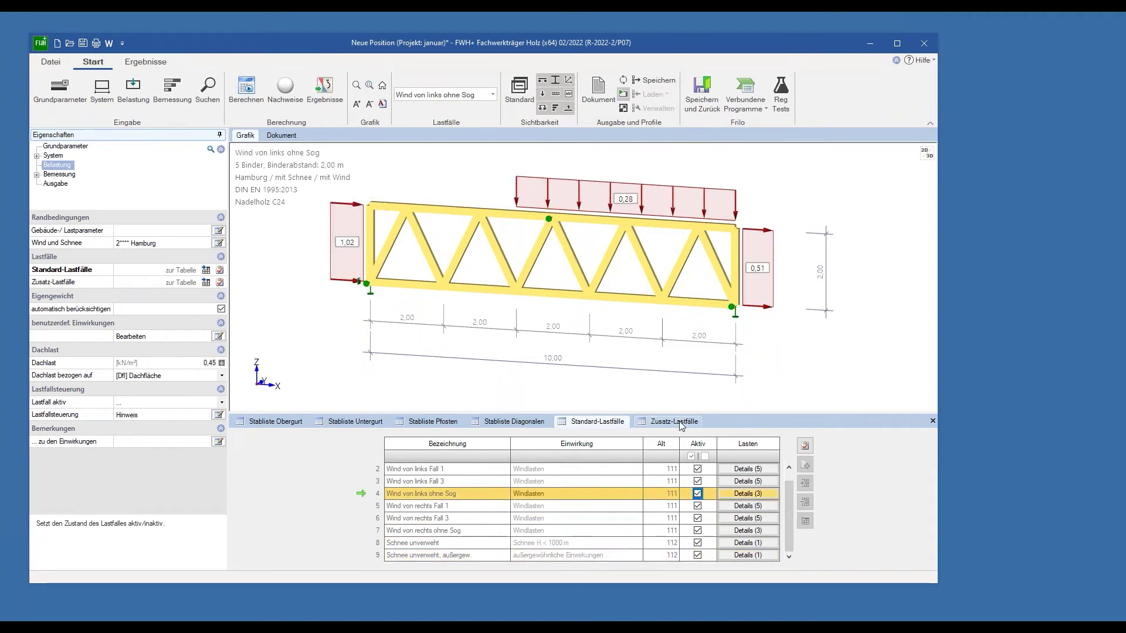
# Add an additional load case under Zusatz-Lastfälle with the Einwirkung ständig, demontierbar (PV)
pyautogui.click(680, 423)
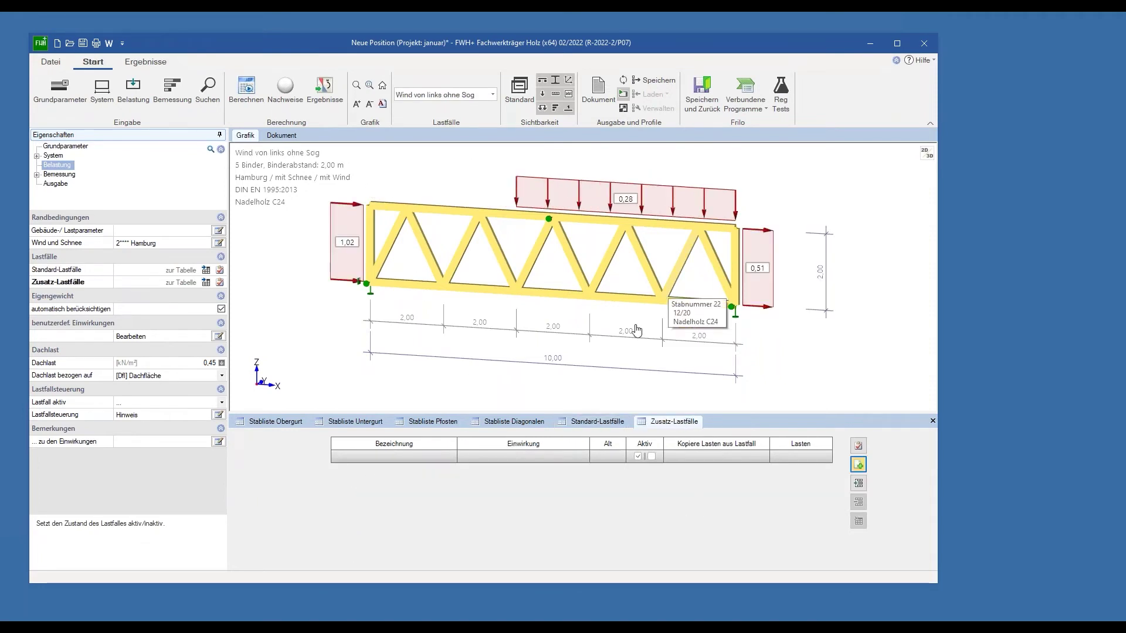
pyautogui.click(859, 468)
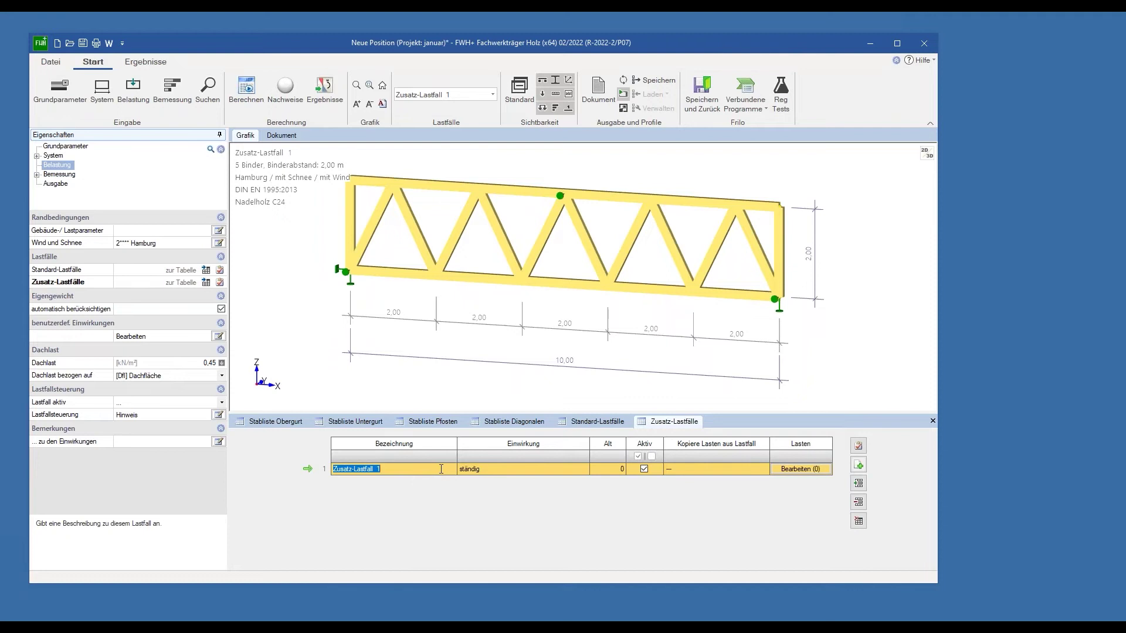
pyautogui.click(513, 470)
pyautogui.click(582, 469)
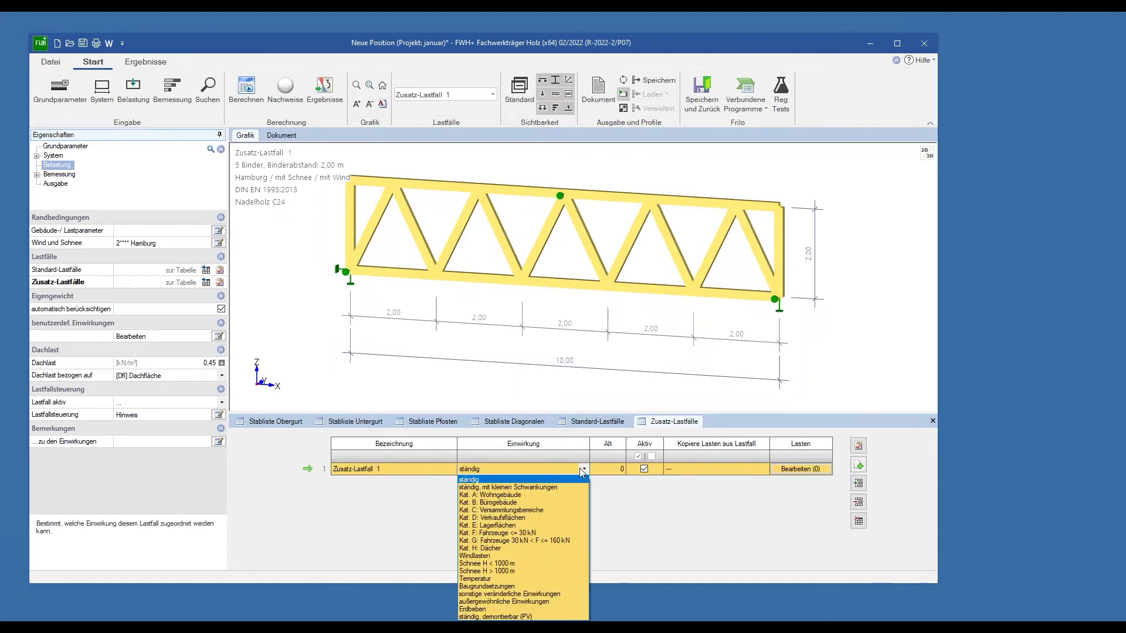
pyautogui.click(524, 617)
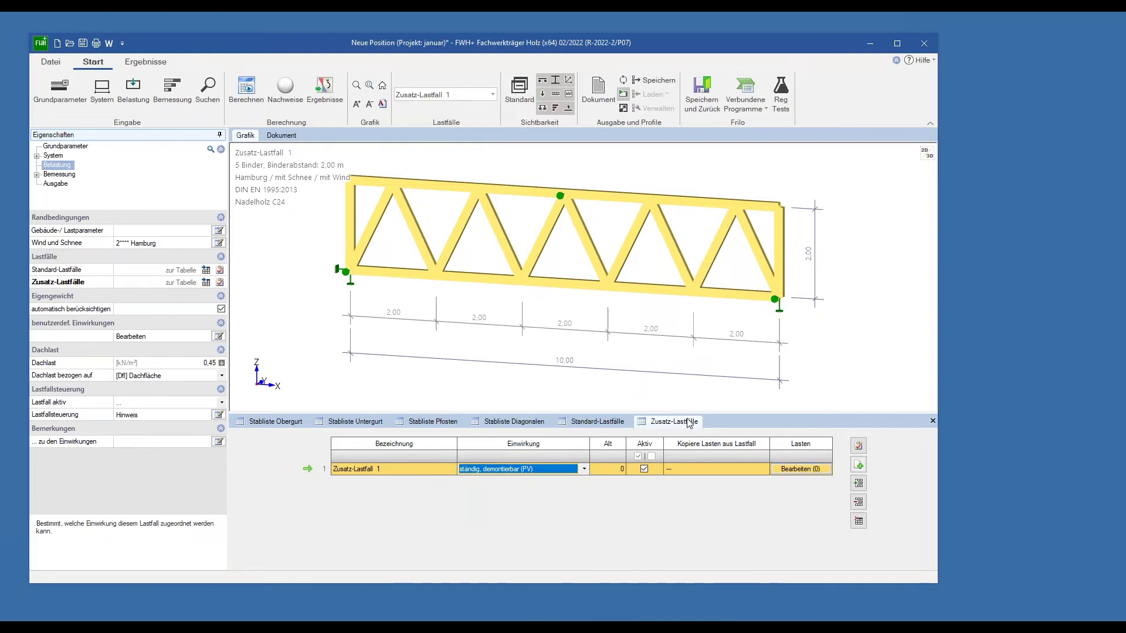
# Add a Gleichstreckenlast of 0,5 on the Obergurt to the PV load case and recalculate the truss
pyautogui.click(801, 469)
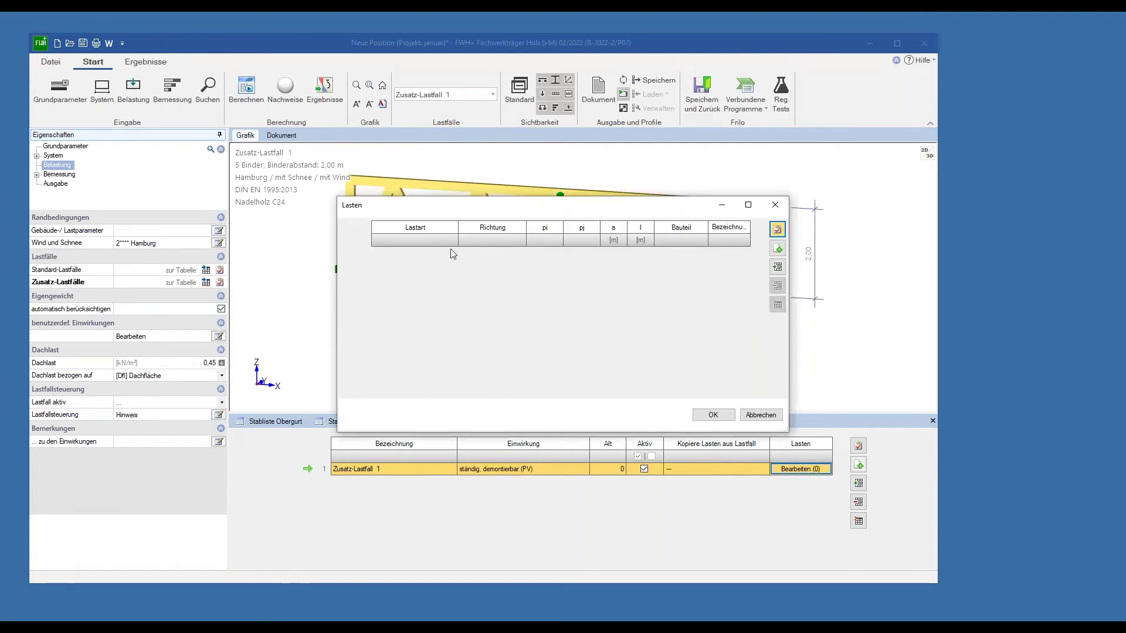
pyautogui.click(778, 248)
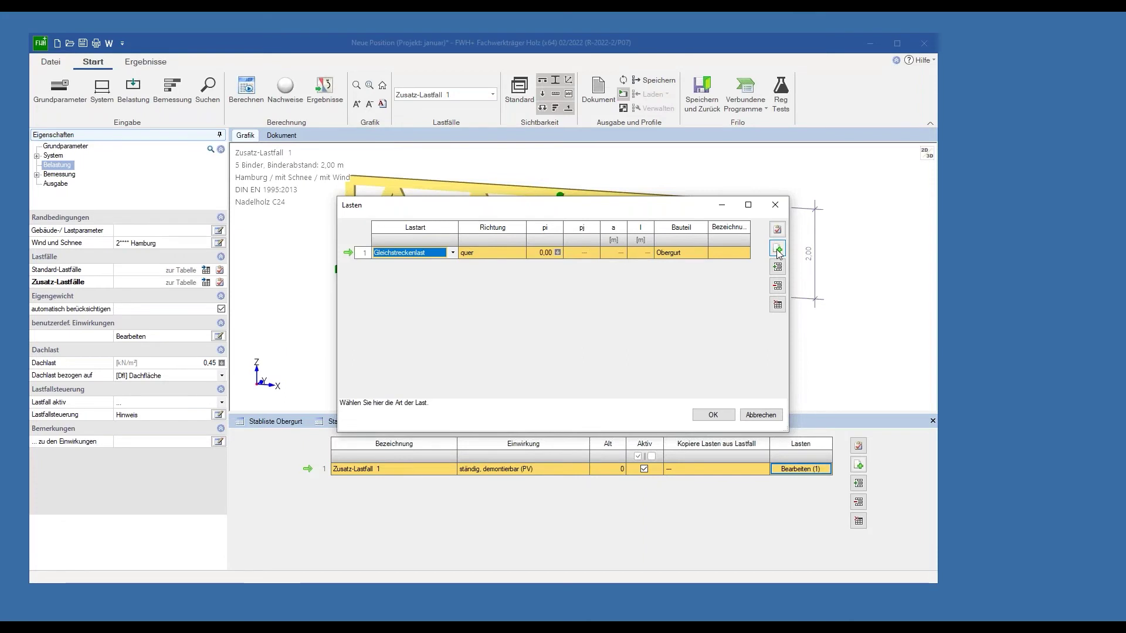
pyautogui.click(452, 253)
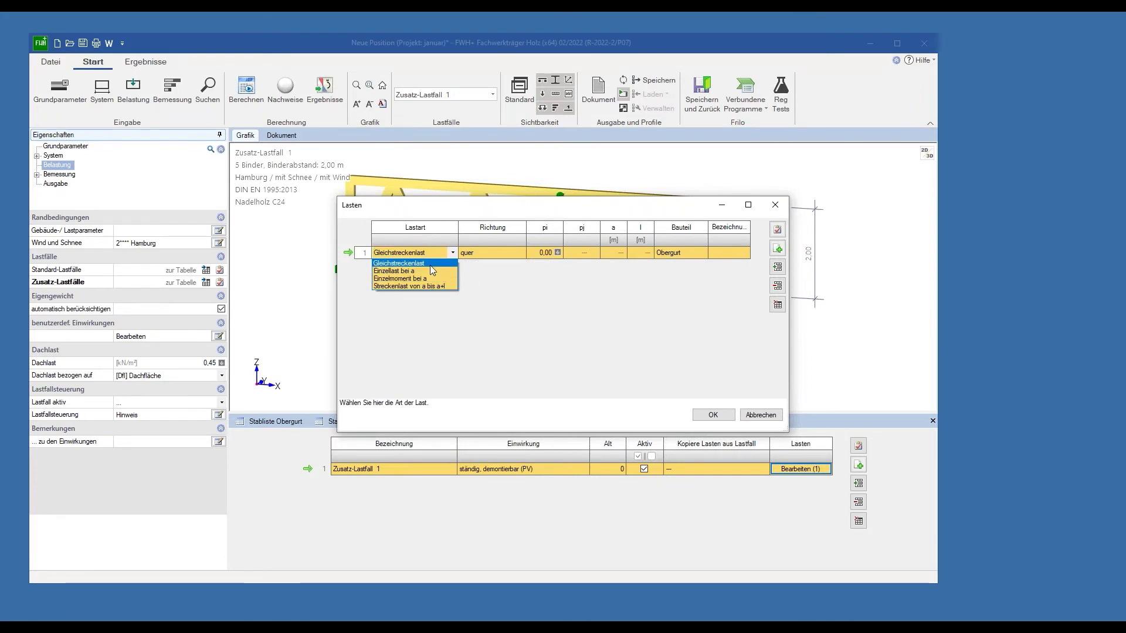
pyautogui.click(431, 265)
pyautogui.click(490, 256)
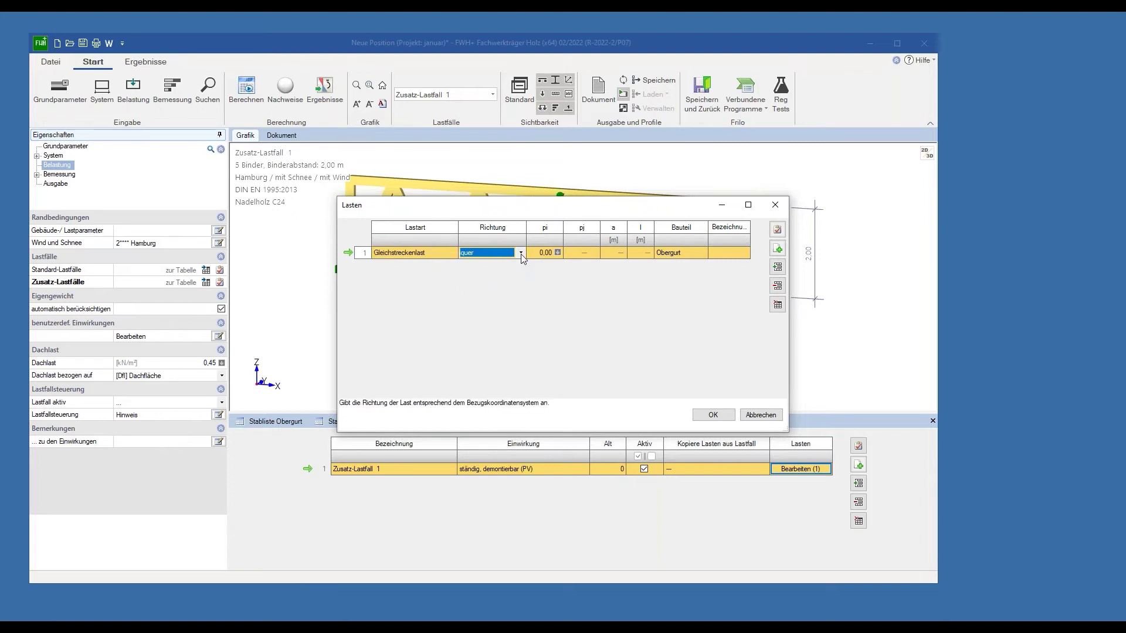
pyautogui.click(520, 254)
pyautogui.click(510, 271)
pyautogui.click(544, 257)
pyautogui.write('0,5')
pyautogui.click(607, 254)
pyautogui.click(713, 415)
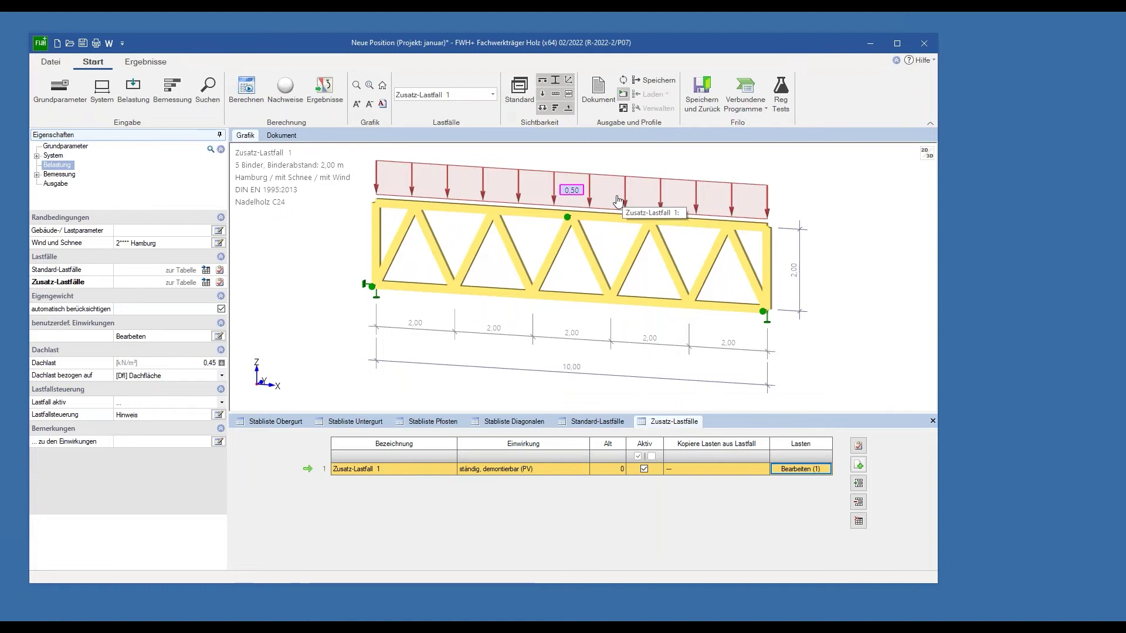
pyautogui.click(247, 92)
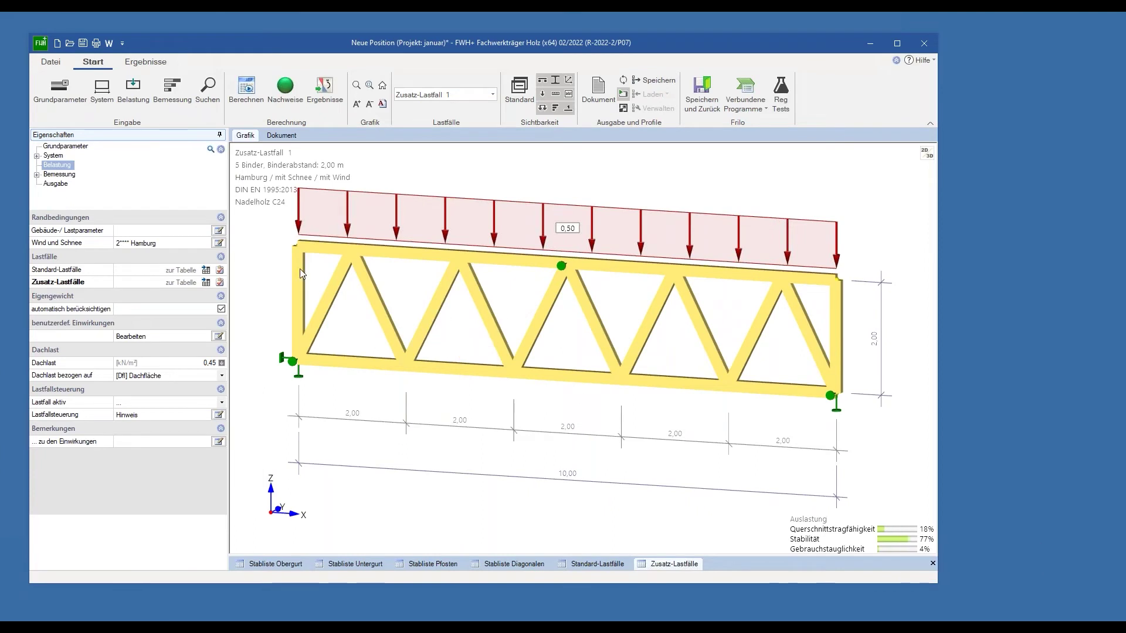
# View the Bemessung options for Anschlussdetails and for Lastweiterleitung at the truss's two supports
pyautogui.click(57, 175)
pyautogui.click(36, 174)
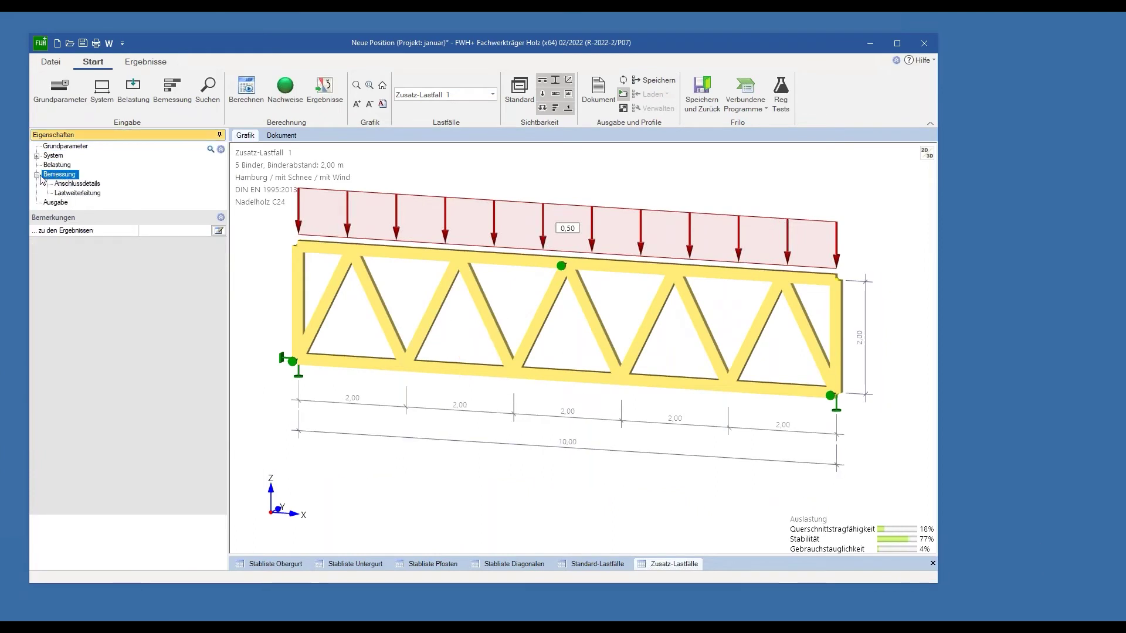
pyautogui.click(76, 184)
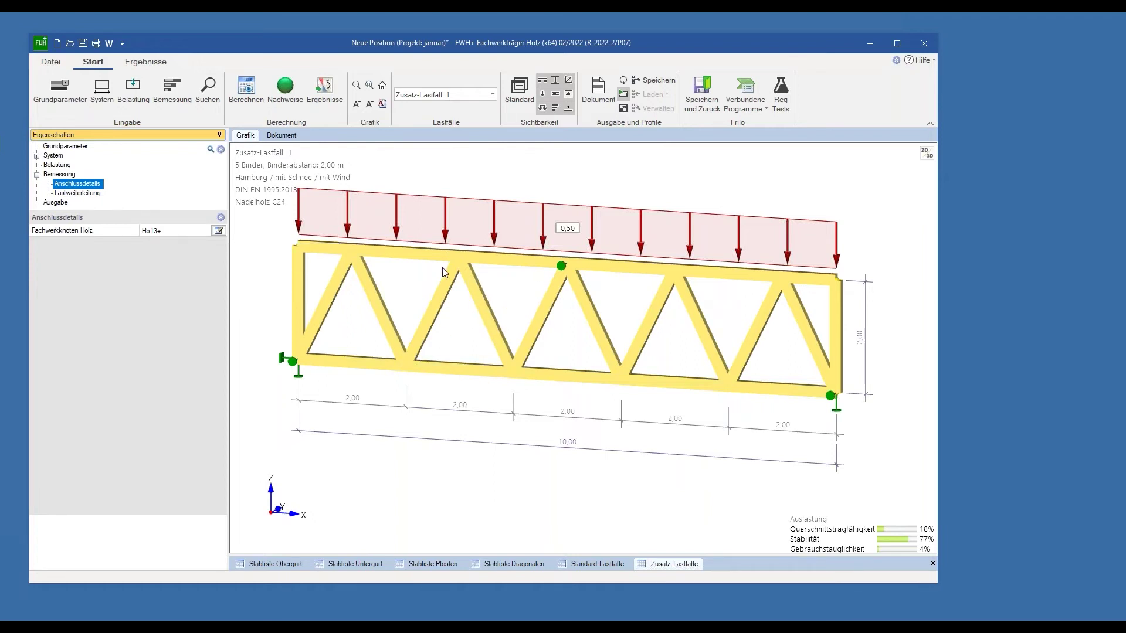
pyautogui.click(81, 194)
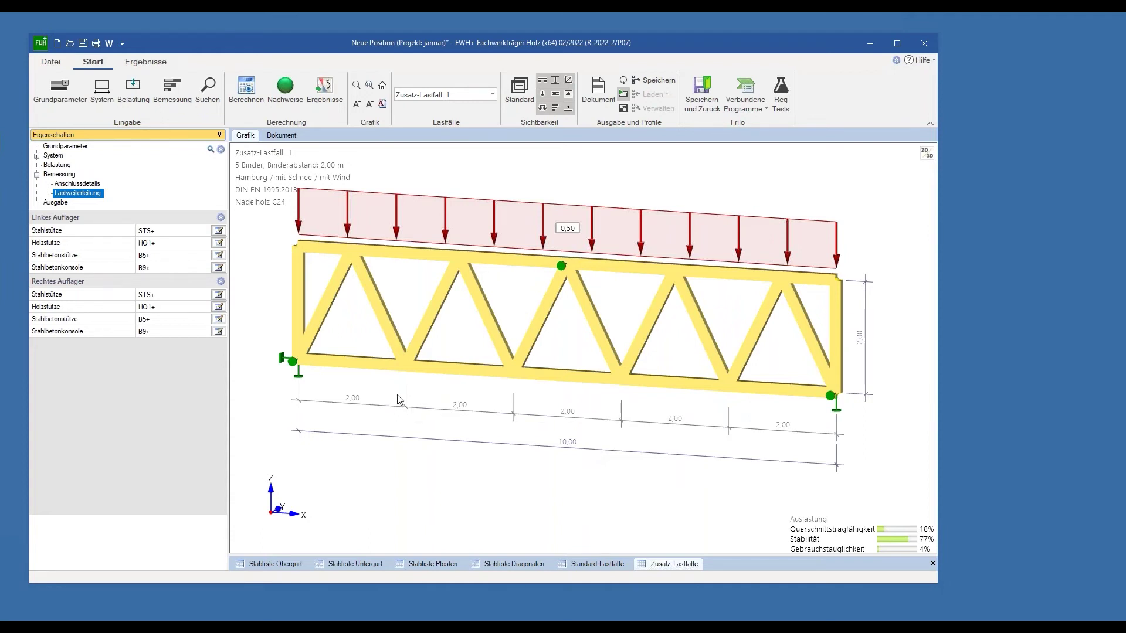
# Review the truss's Ausgabe settings and output document, and check which linked programs are available from the graphic view
pyautogui.click(59, 203)
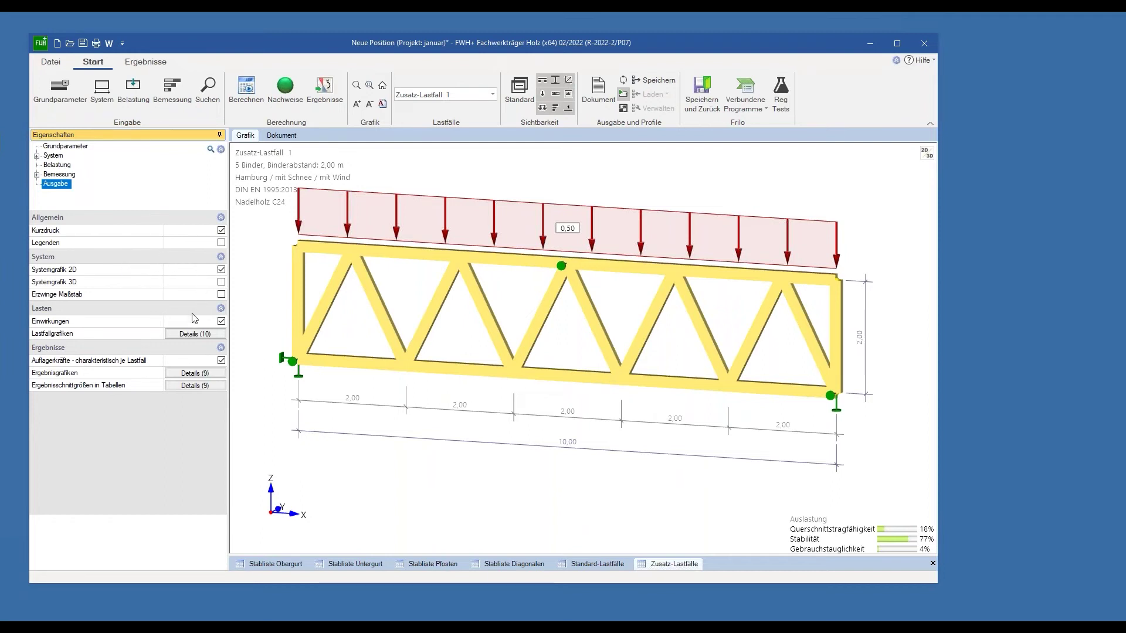
pyautogui.click(278, 136)
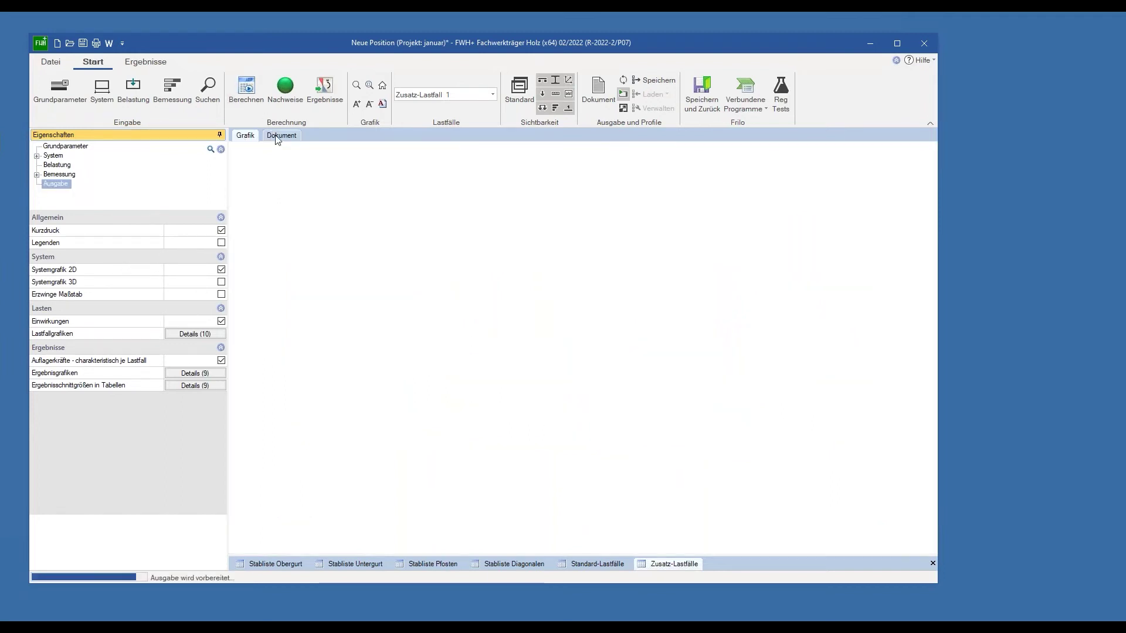
pyautogui.scroll(-10, 435, 330)
pyautogui.scroll(-15, 435, 330)
pyautogui.scroll(15, 434, 330)
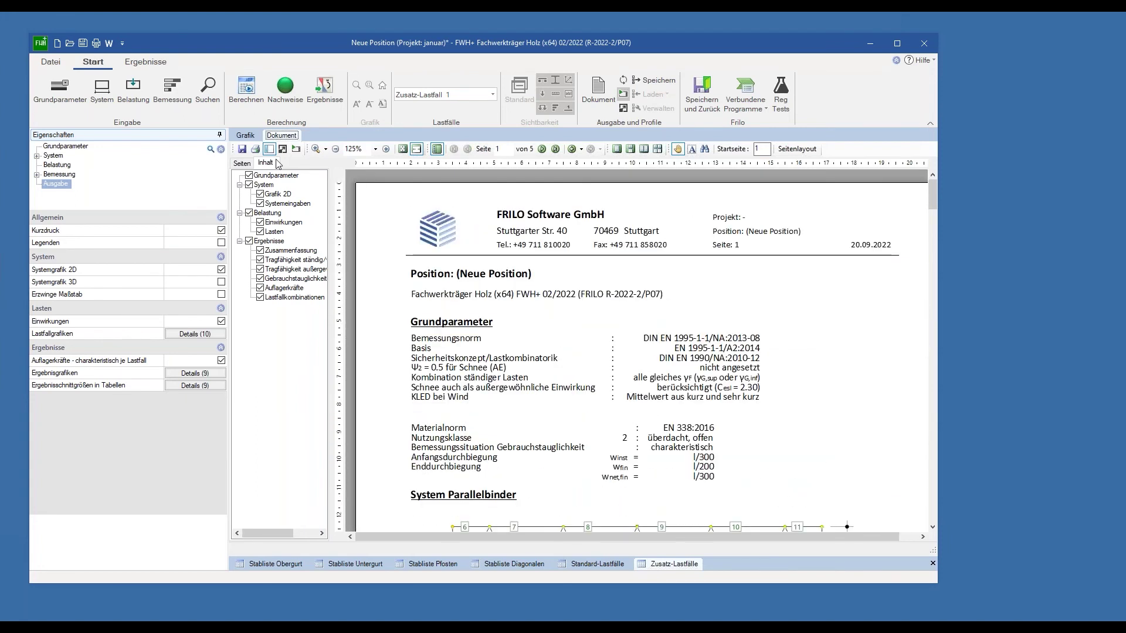
pyautogui.click(251, 137)
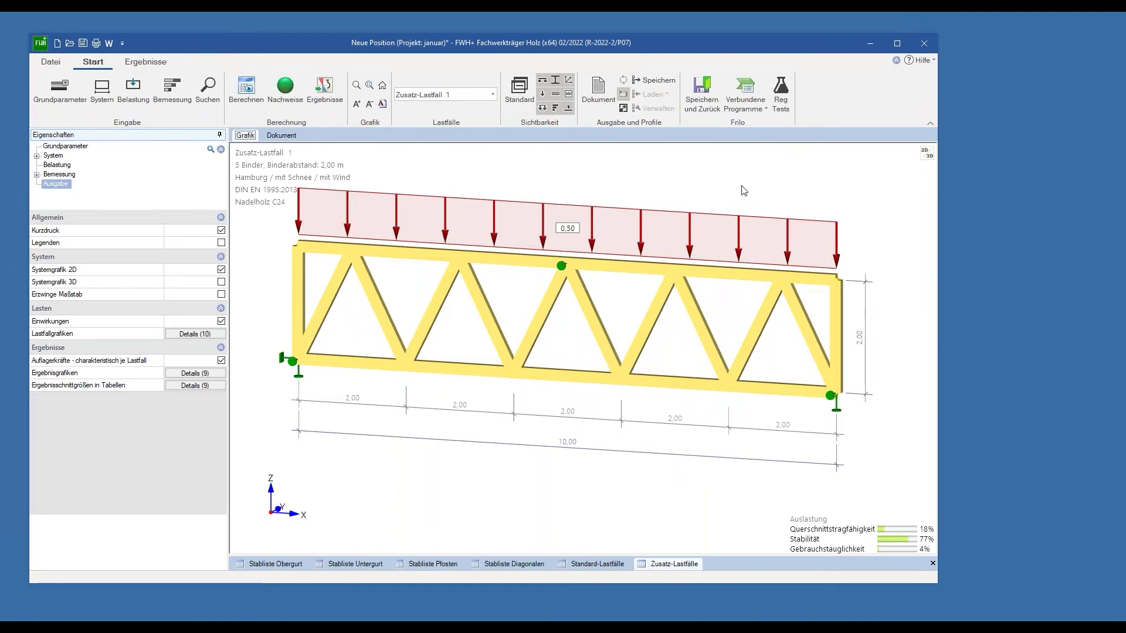
pyautogui.click(749, 98)
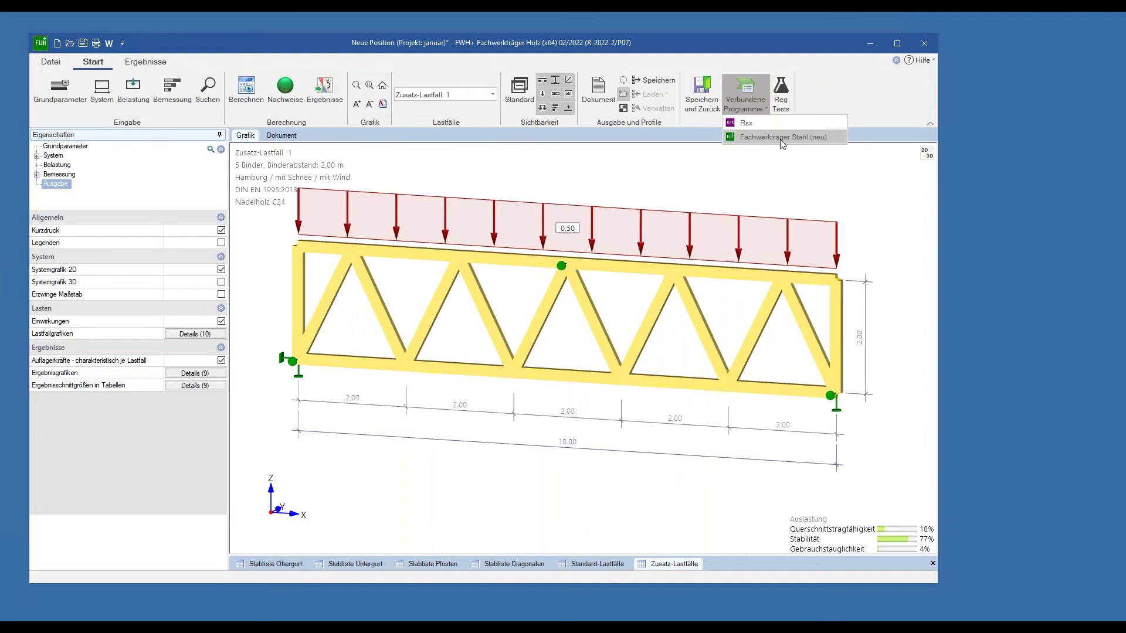
pyautogui.click(794, 172)
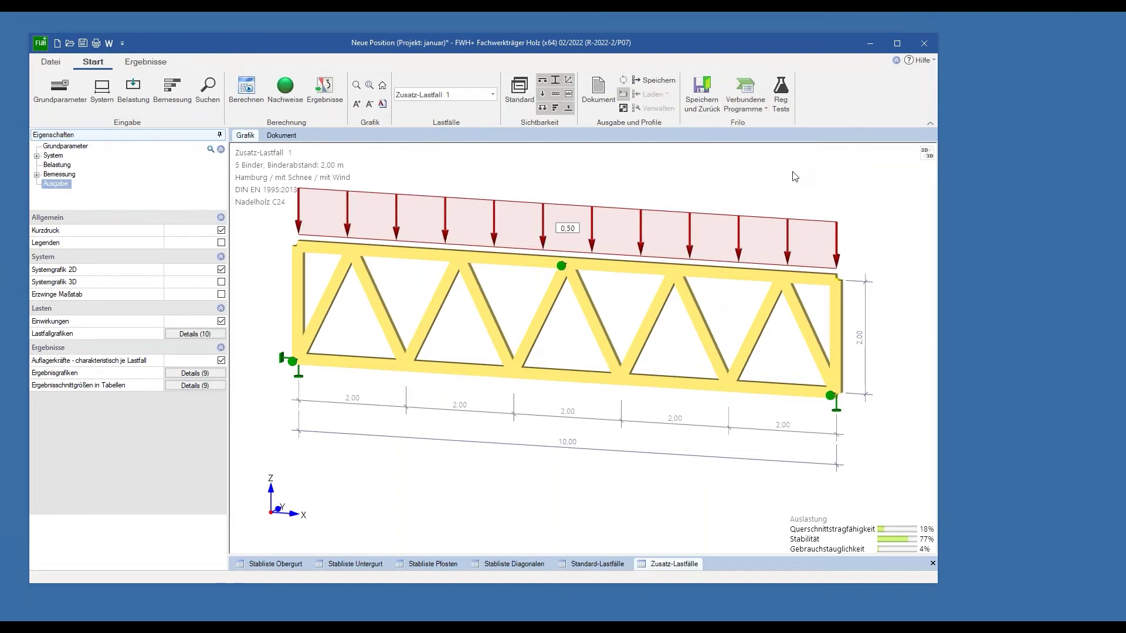
# Transfer truss node Id 29 from the Anschlussdetails to HO13+ and arrange the HO13+ window at a larger size
pyautogui.click(72, 175)
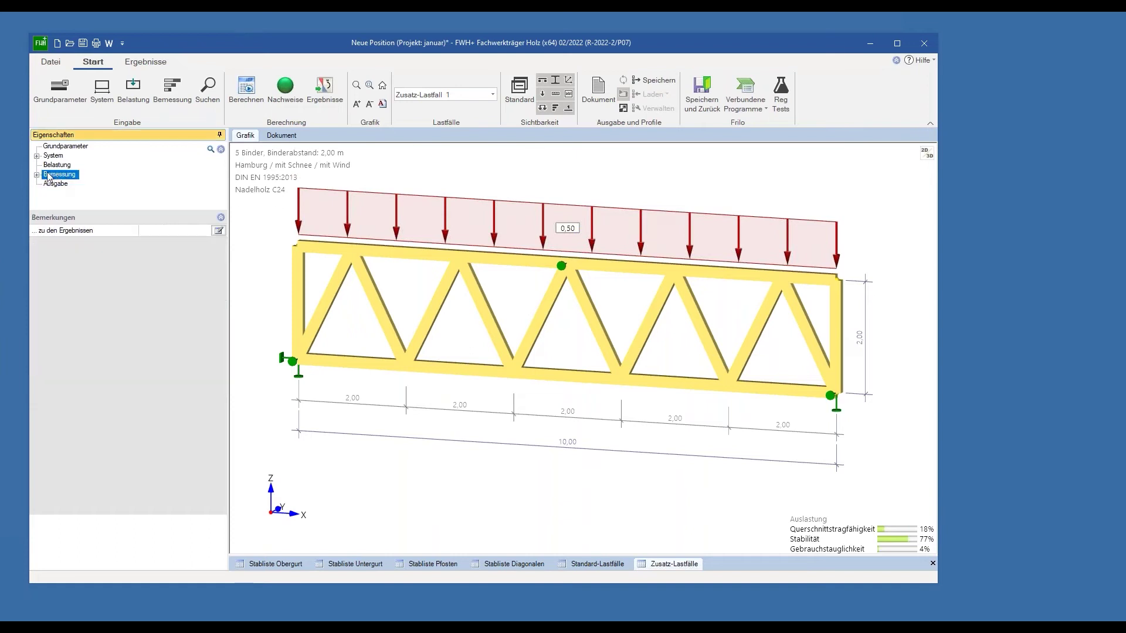
pyautogui.click(38, 175)
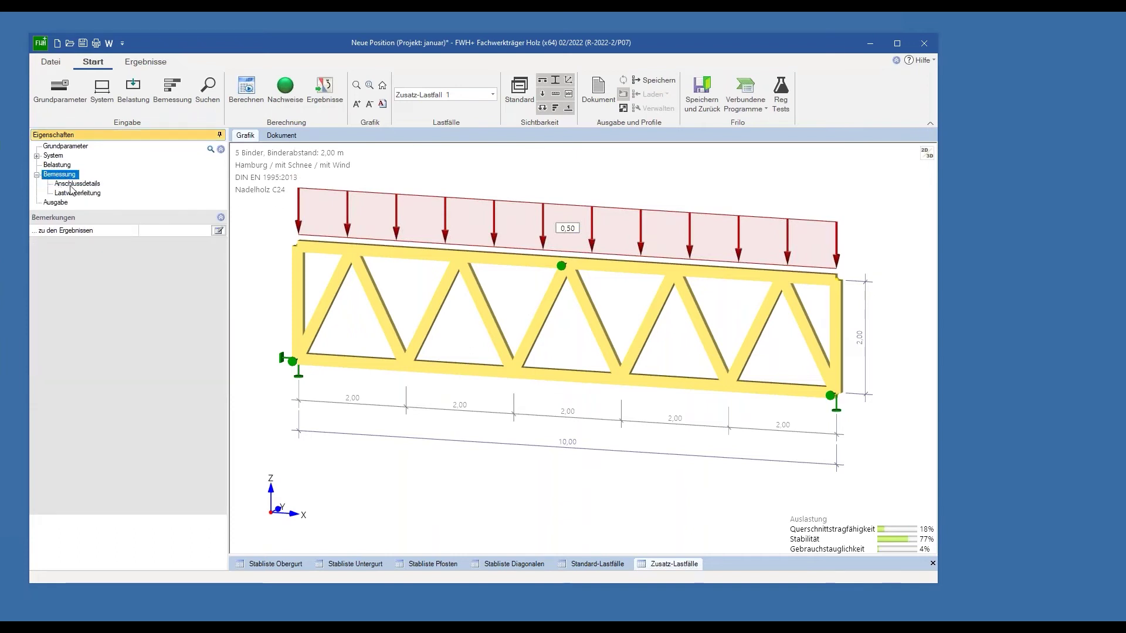
pyautogui.click(72, 187)
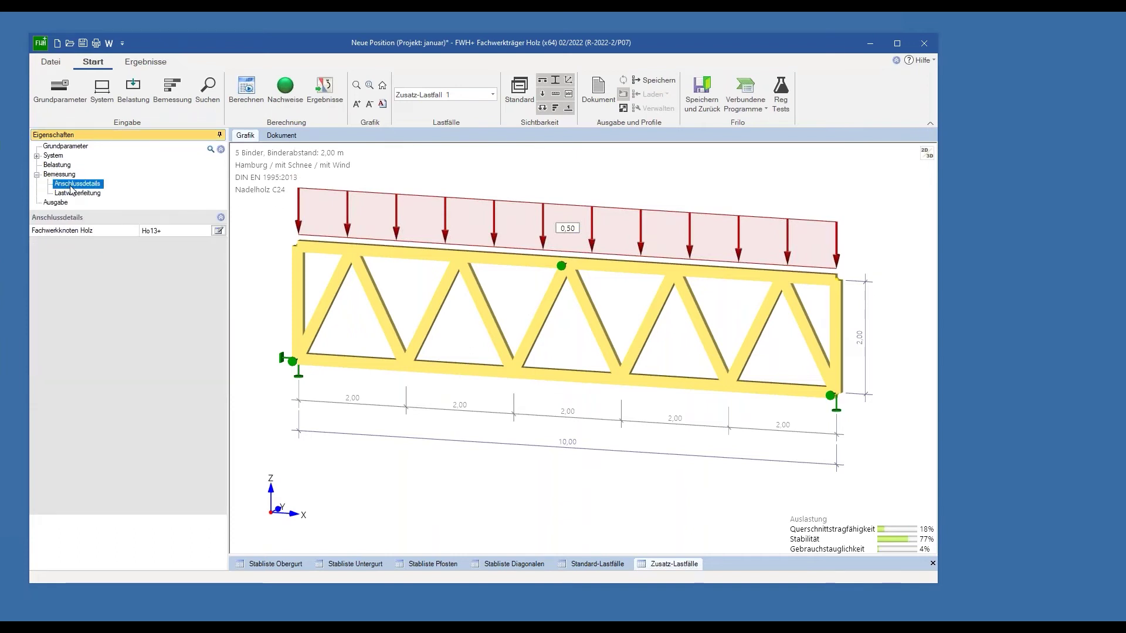
pyautogui.click(218, 231)
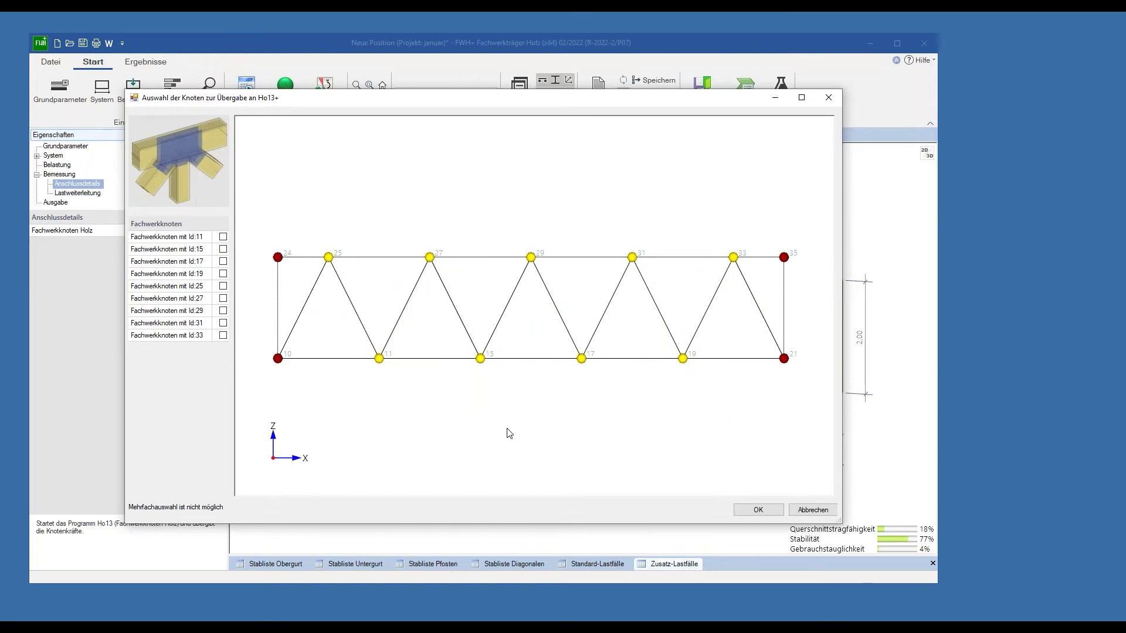
pyautogui.click(532, 262)
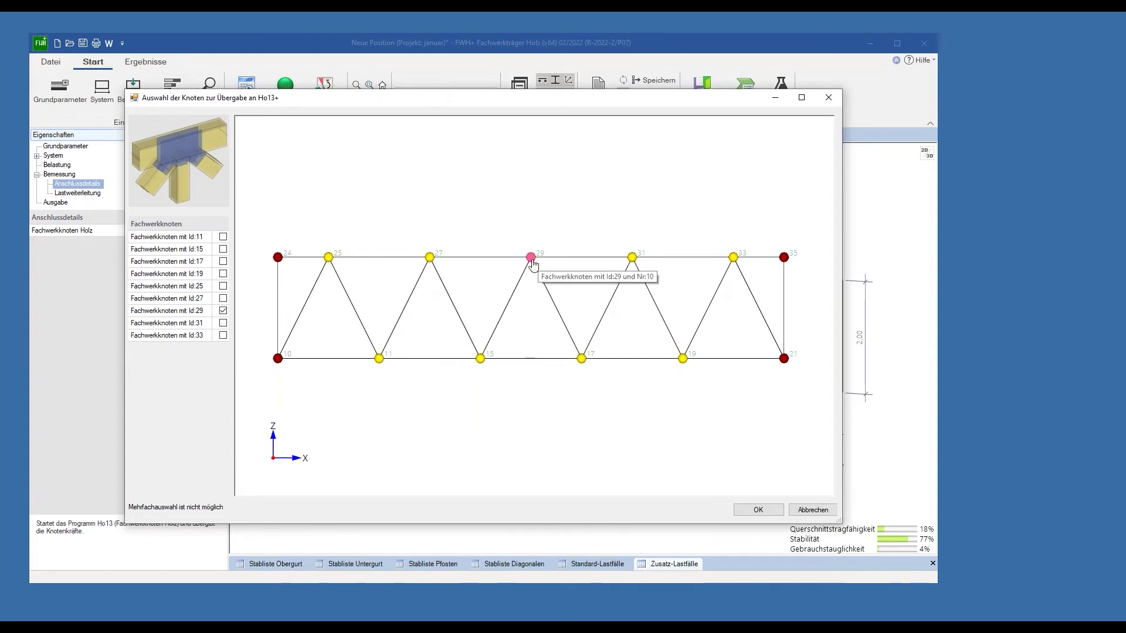
pyautogui.click(753, 510)
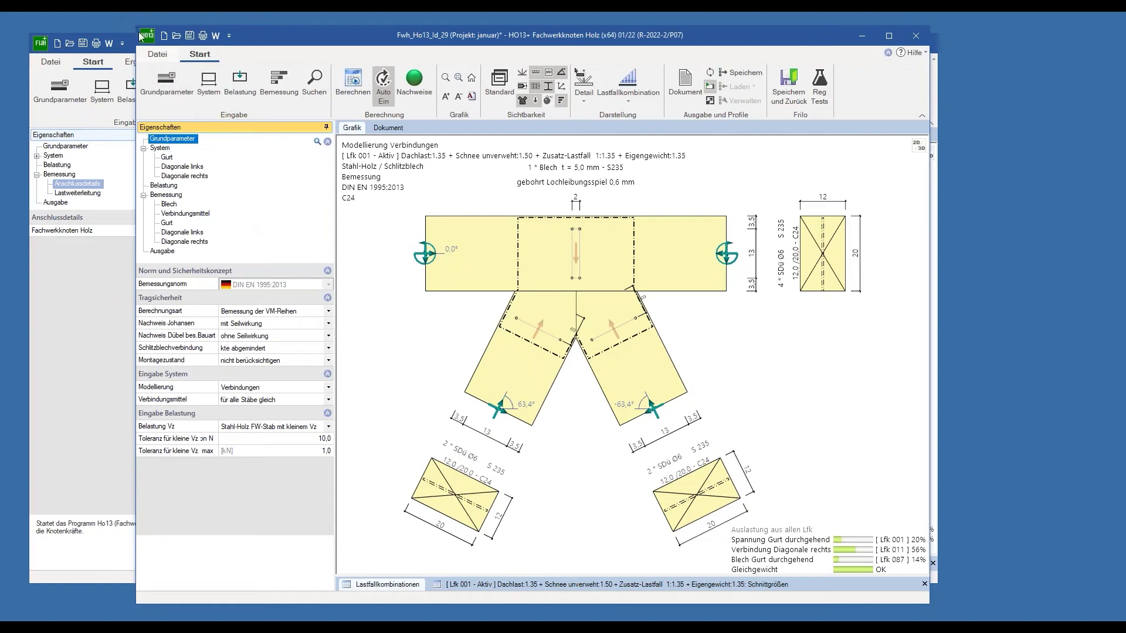
pyautogui.moveTo(311, 41); pyautogui.dragTo(229, 38)
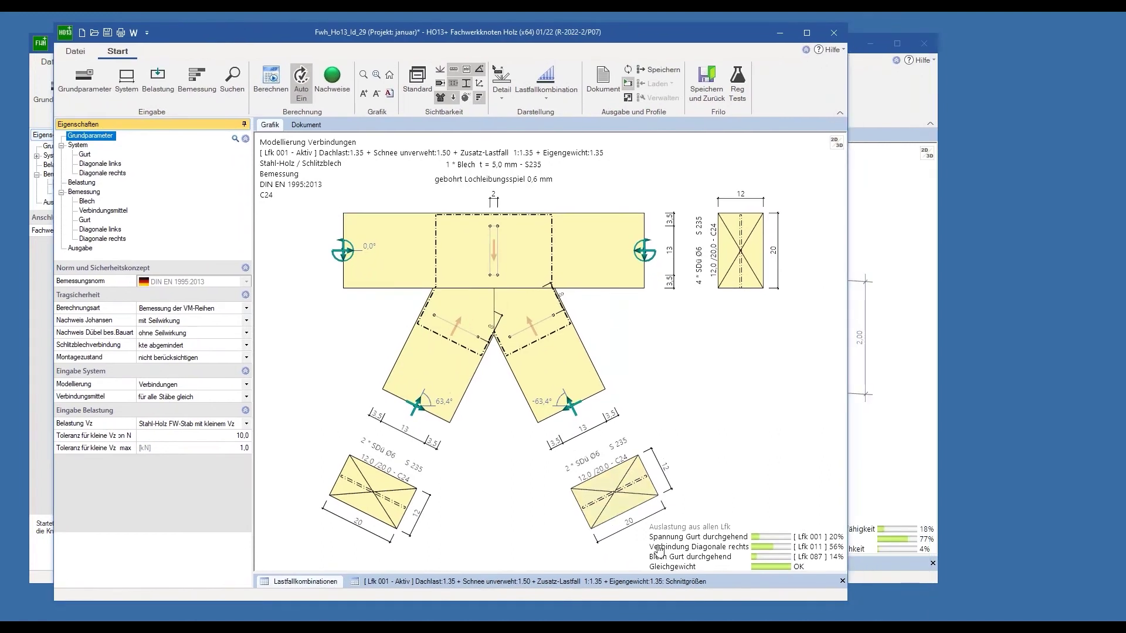
pyautogui.moveTo(848, 599)
pyautogui.mouseDown()
pyautogui.moveTo(1084, 613)
pyautogui.moveTo(948, 611)
pyautogui.mouseUp()
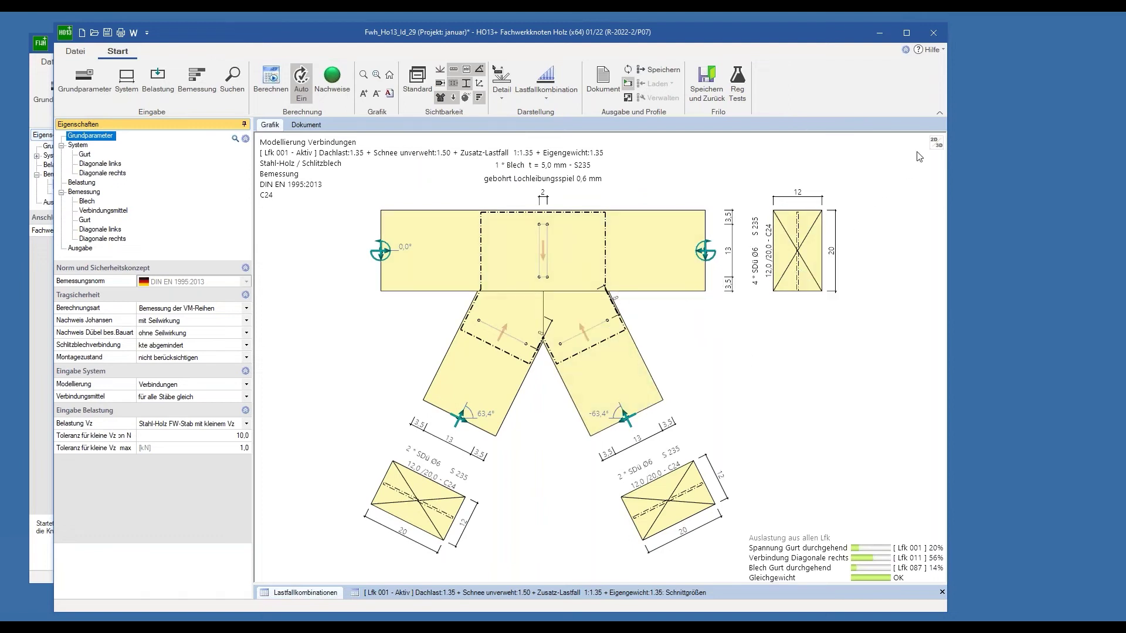
# Inspect the node in 3D, including an exploded view of its members, steel plate and dowels, and return to 2D
pyautogui.click(936, 143)
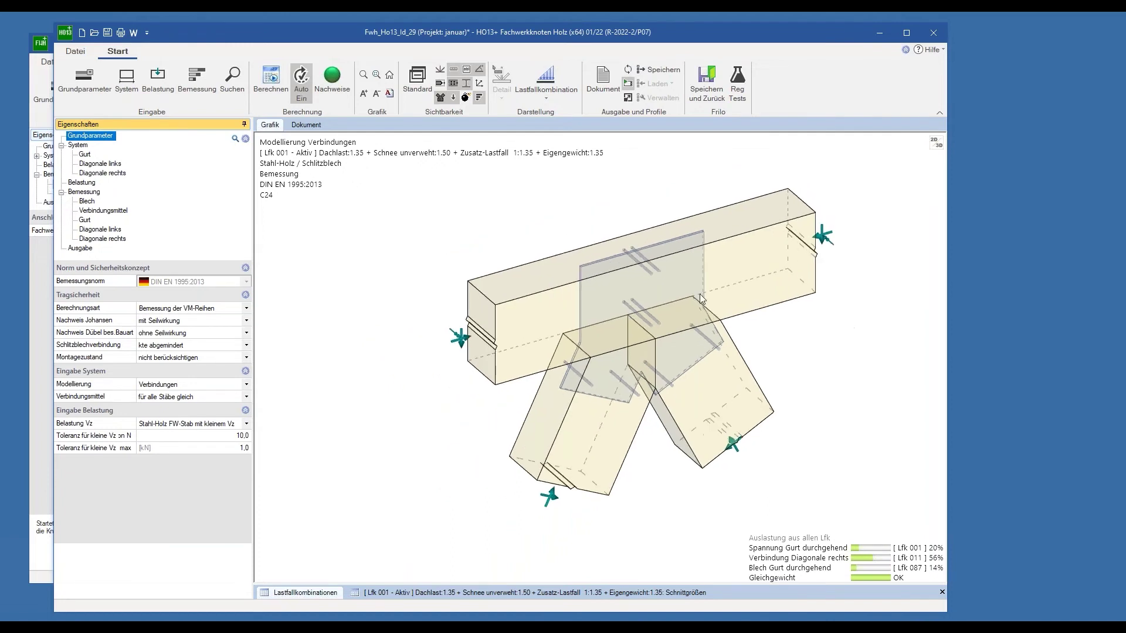
pyautogui.click(471, 101)
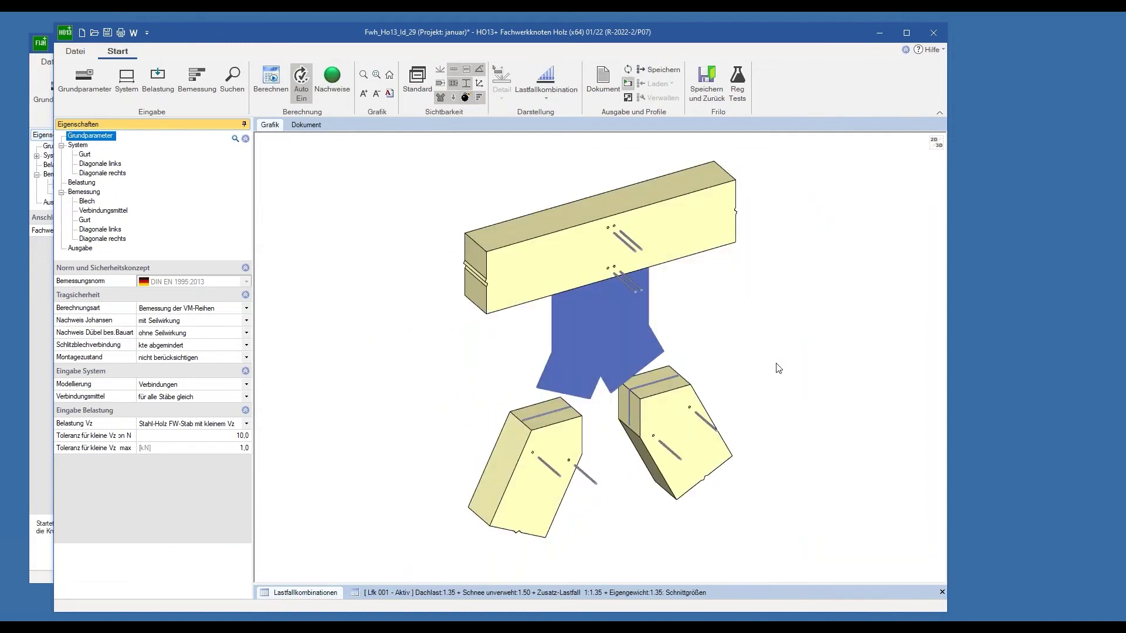
pyautogui.moveTo(639, 346); pyautogui.dragTo(749, 347)
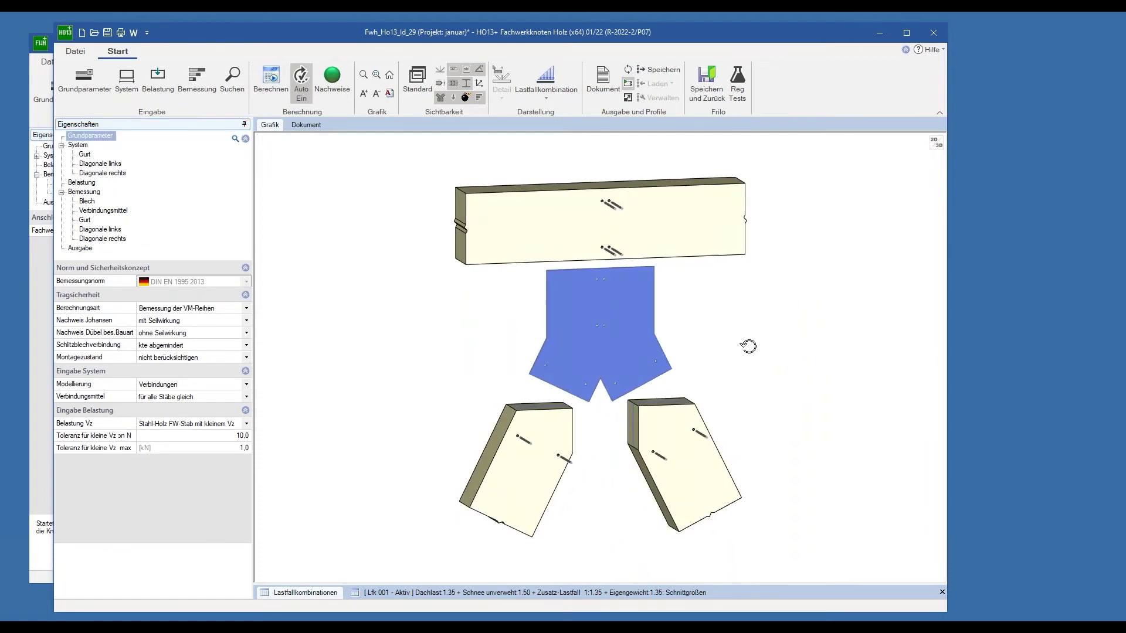
pyautogui.moveTo(706, 360)
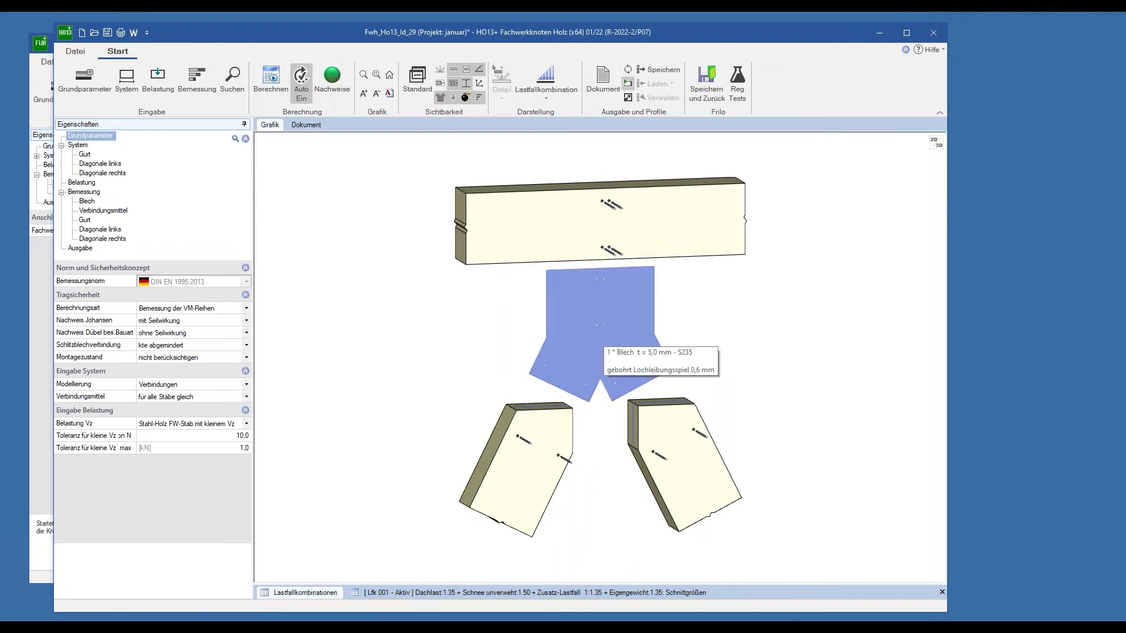
pyautogui.click(472, 96)
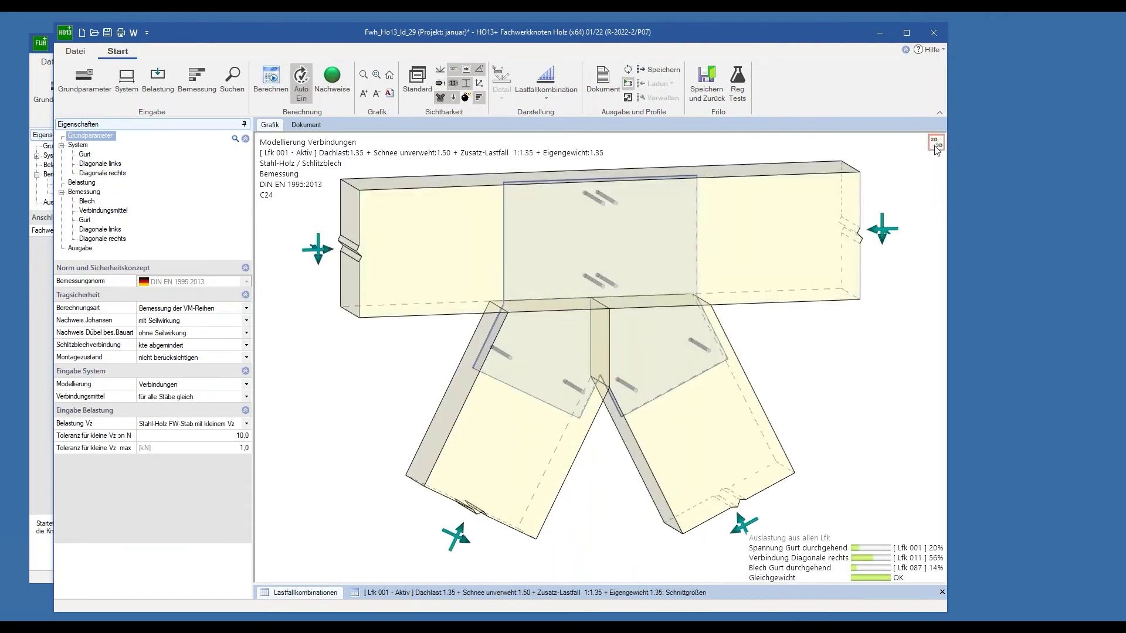
pyautogui.click(937, 148)
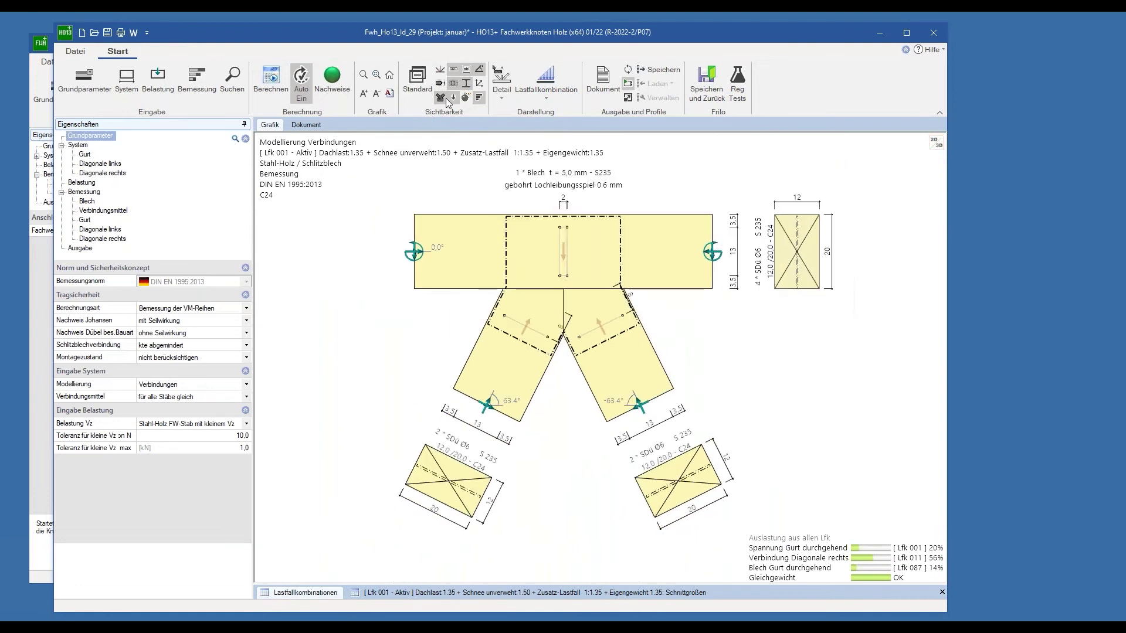
# View the detail drawings of the Gurt, Diagonale links and Blech, and return to the gesamter Knoten display
pyautogui.click(505, 89)
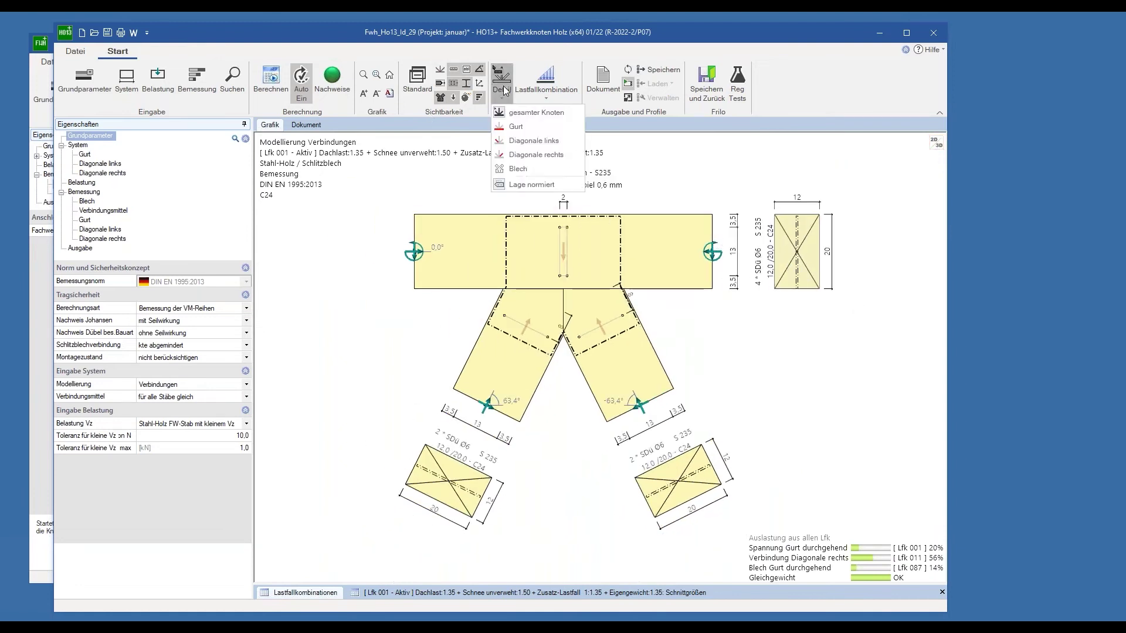
pyautogui.click(526, 126)
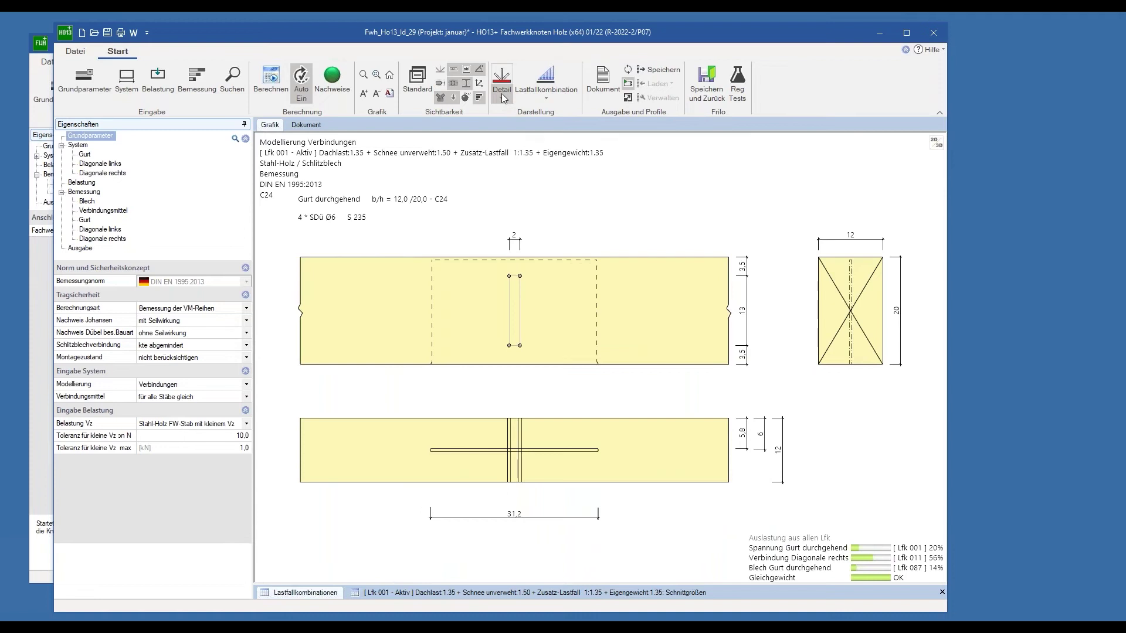
pyautogui.click(501, 94)
pyautogui.click(529, 139)
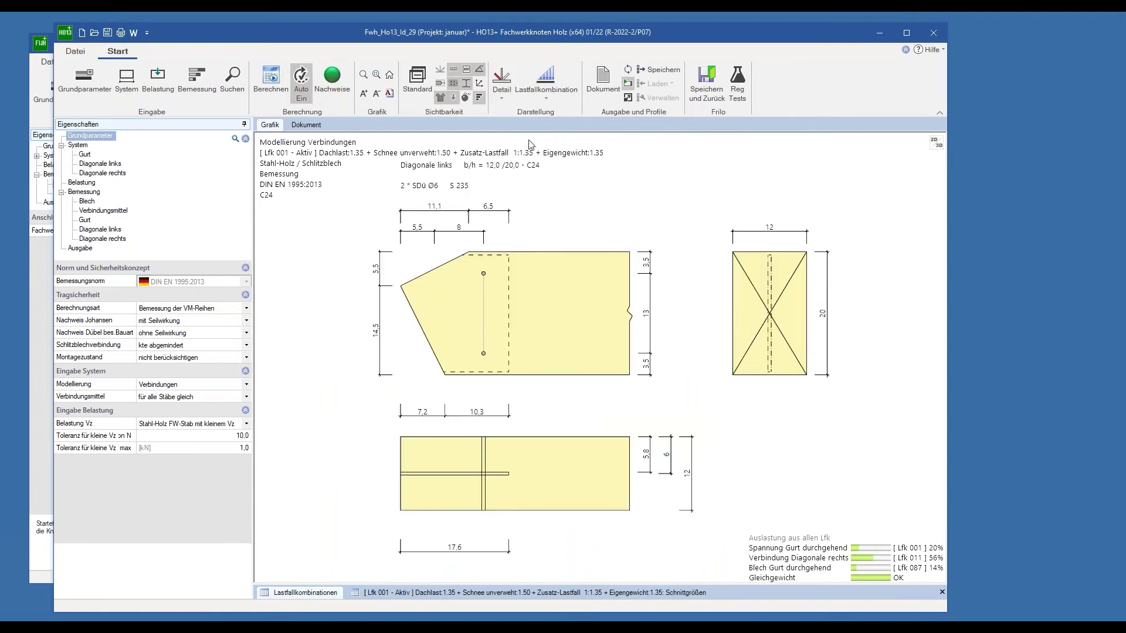
pyautogui.click(502, 93)
pyautogui.click(534, 170)
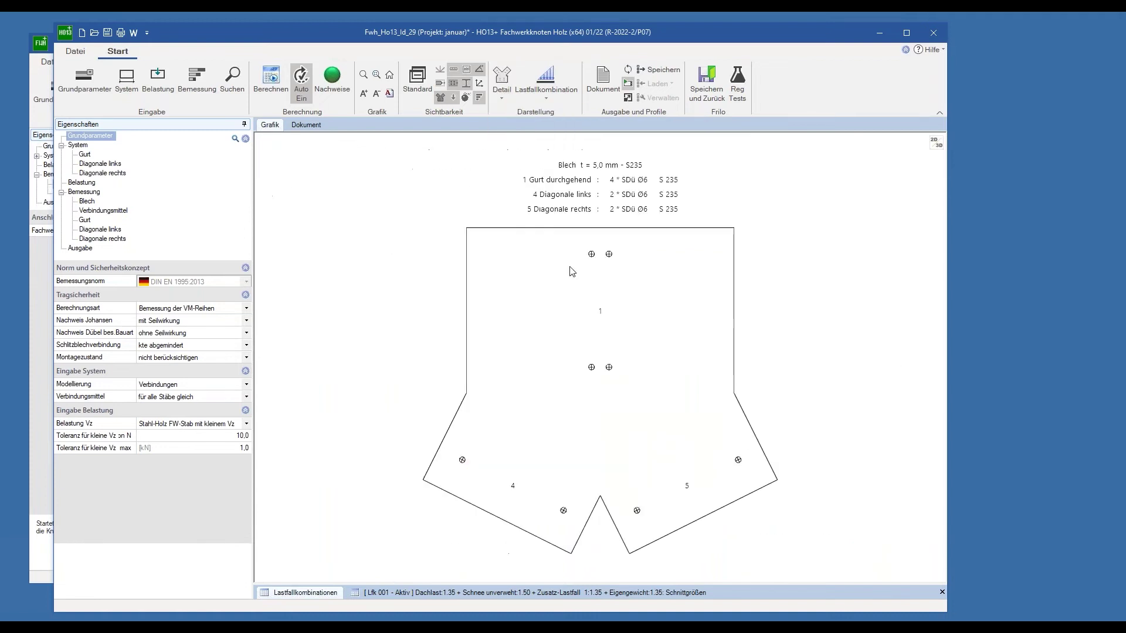
pyautogui.scroll(-1, 523, 394)
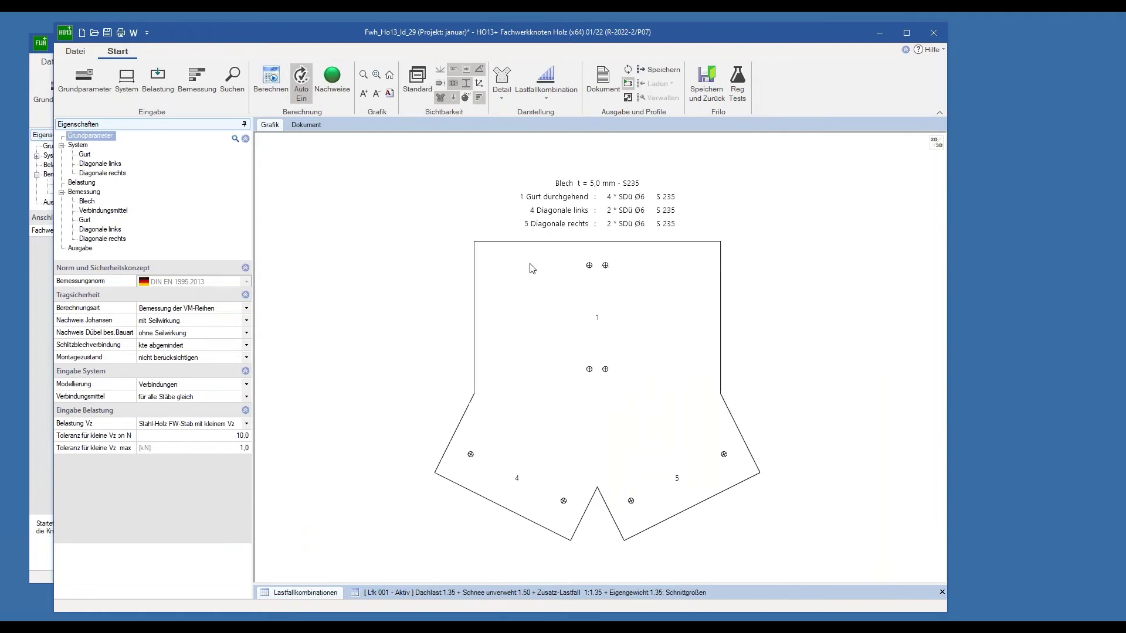
pyautogui.click(501, 93)
pyautogui.click(516, 109)
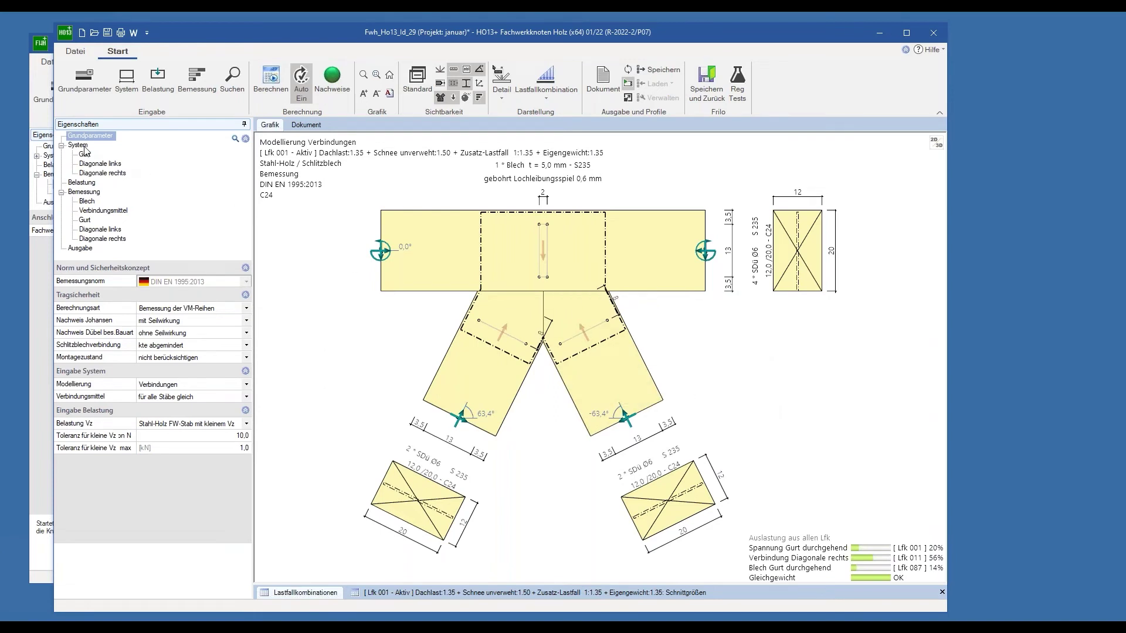
# Review the node's System settings, including the Blechlage options and the Gurt and diagonal member properties
pyautogui.click(83, 146)
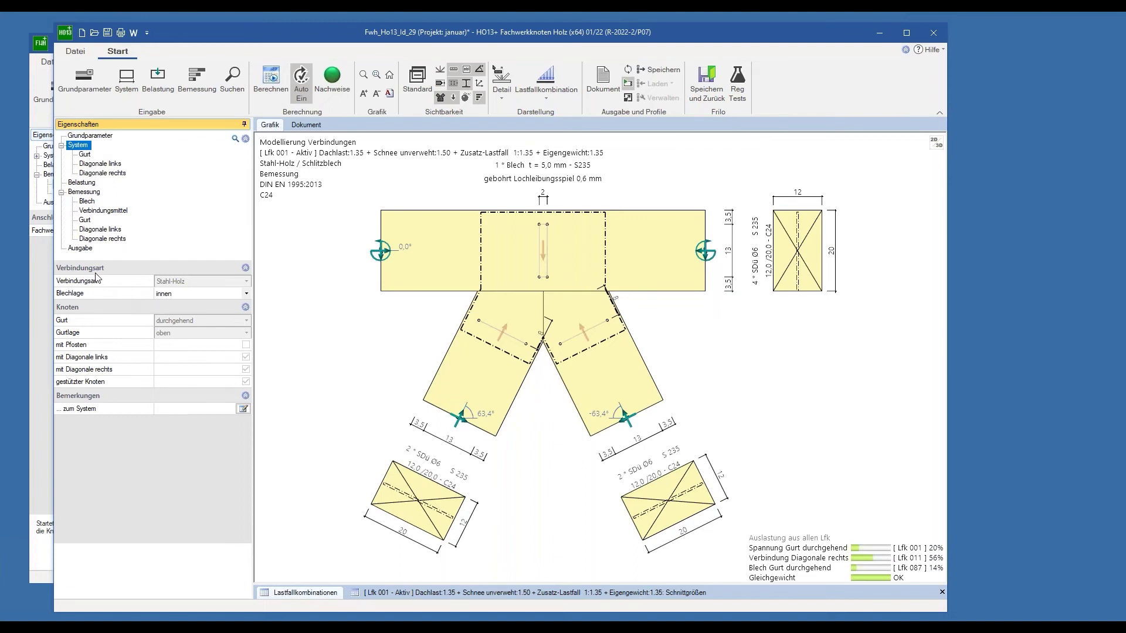
pyautogui.click(248, 294)
pyautogui.click(247, 295)
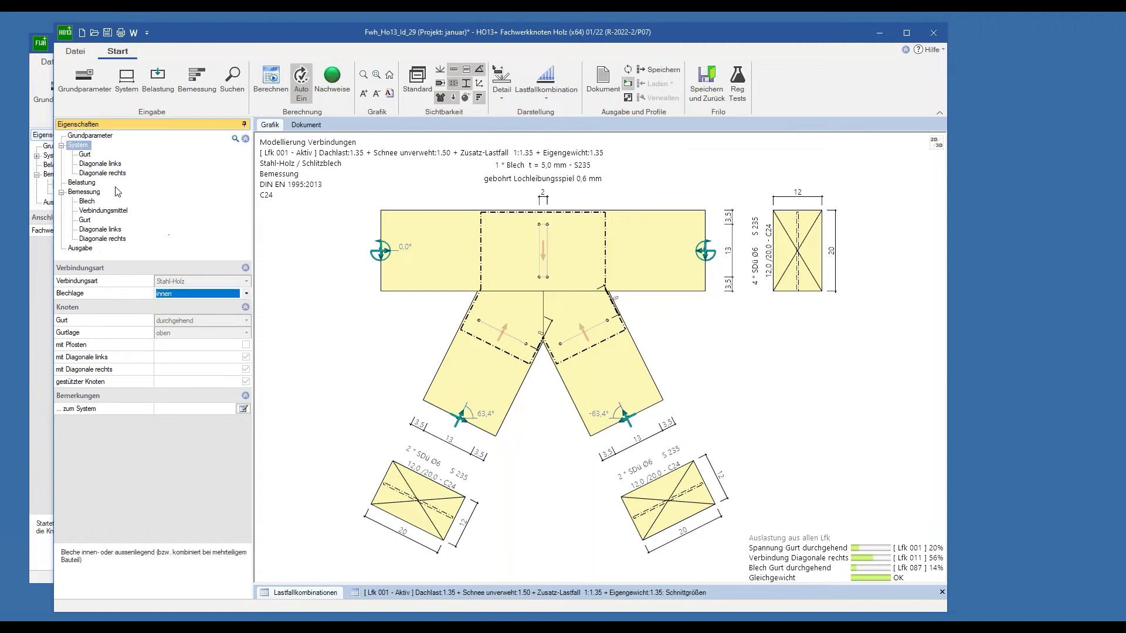
pyautogui.click(85, 156)
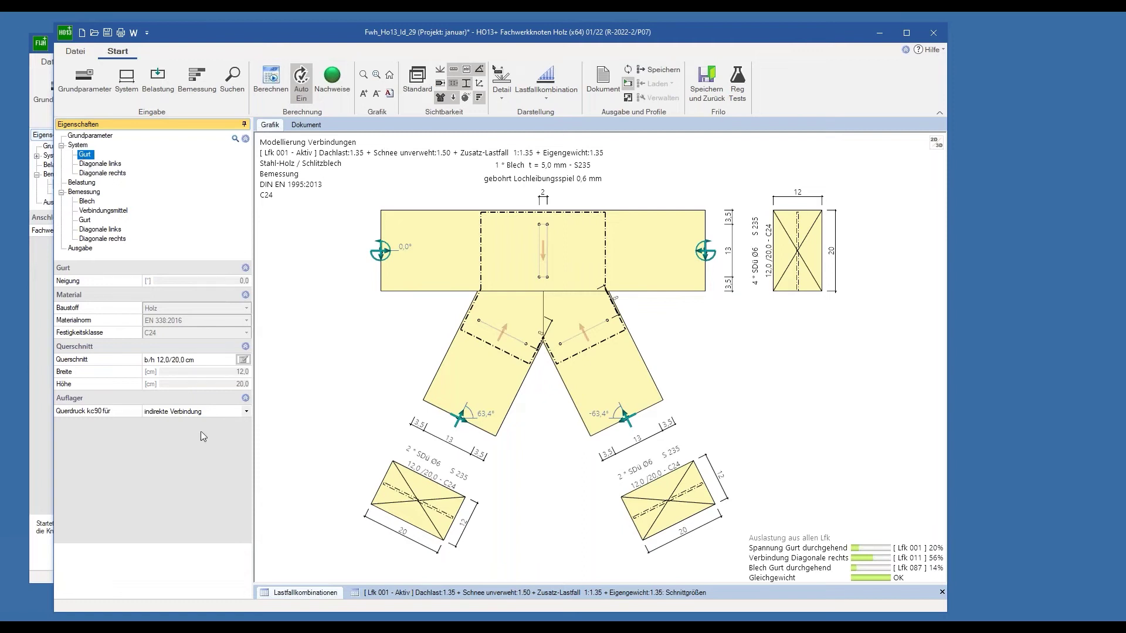
pyautogui.click(120, 165)
pyautogui.click(113, 174)
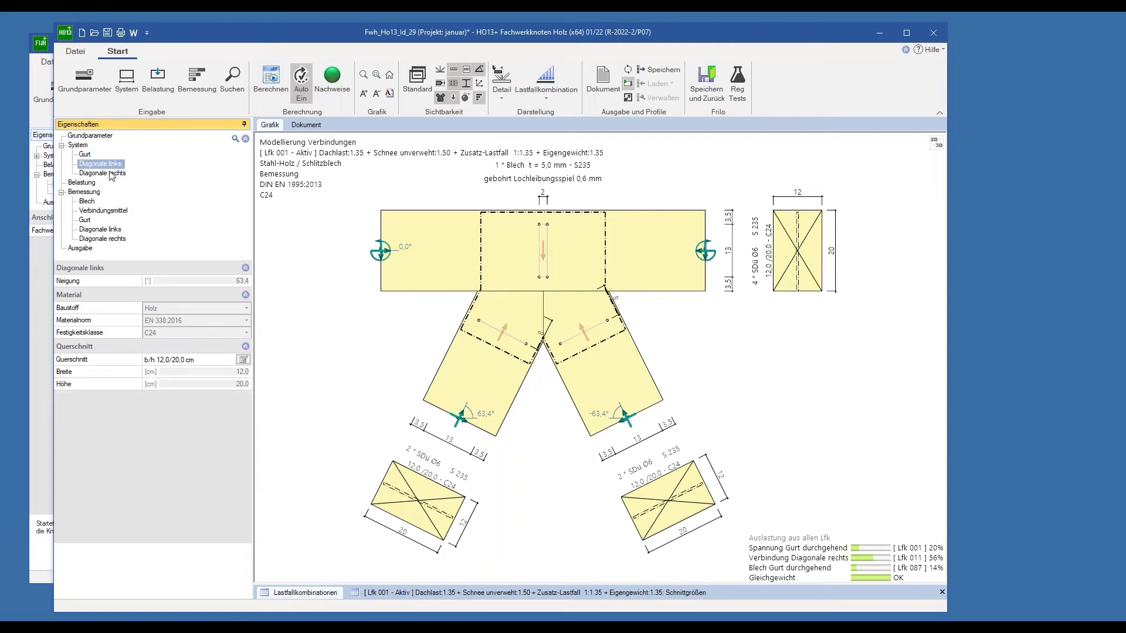
# Examine the Bemessung settings for the Blech and the Verbindungsmittel types, keeping Stabdübel selected
pyautogui.click(91, 202)
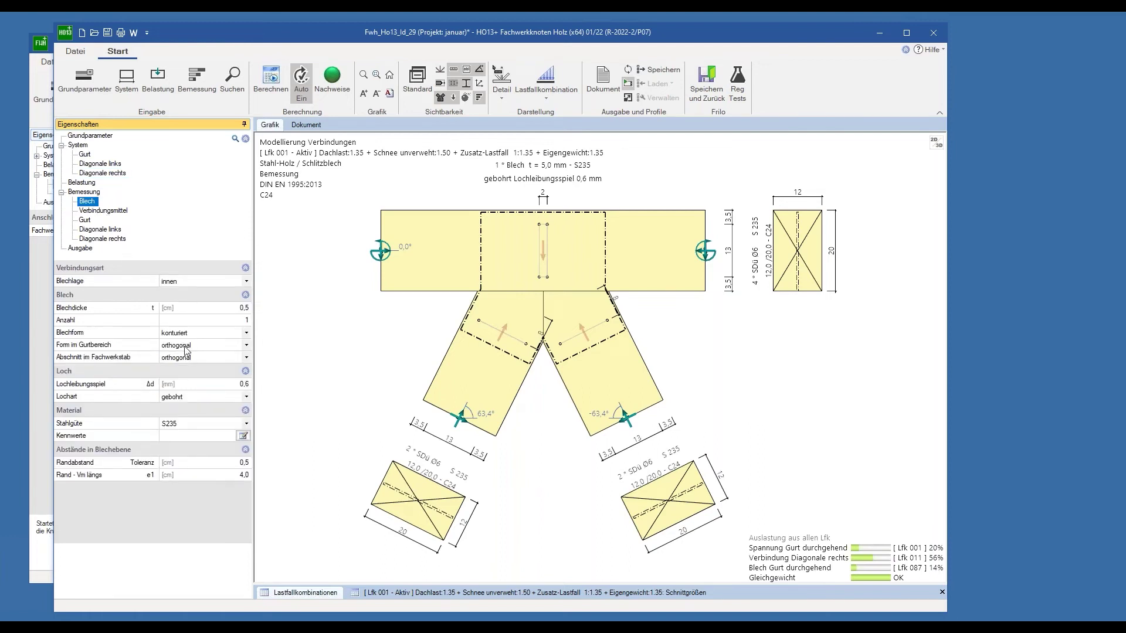
pyautogui.click(204, 333)
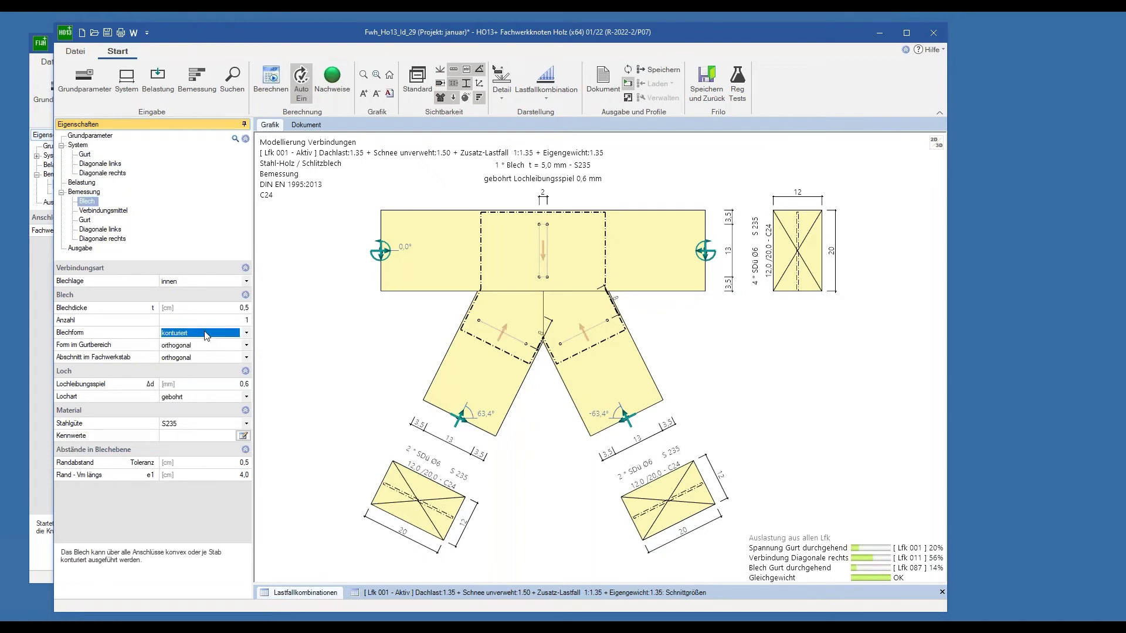
pyautogui.click(111, 212)
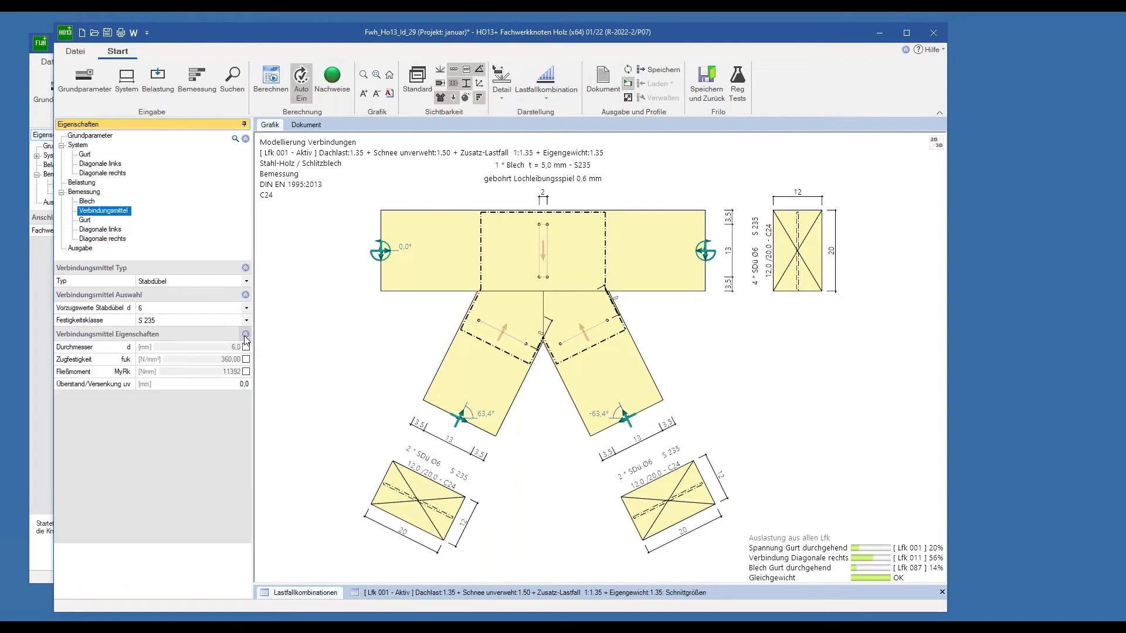
pyautogui.click(236, 281)
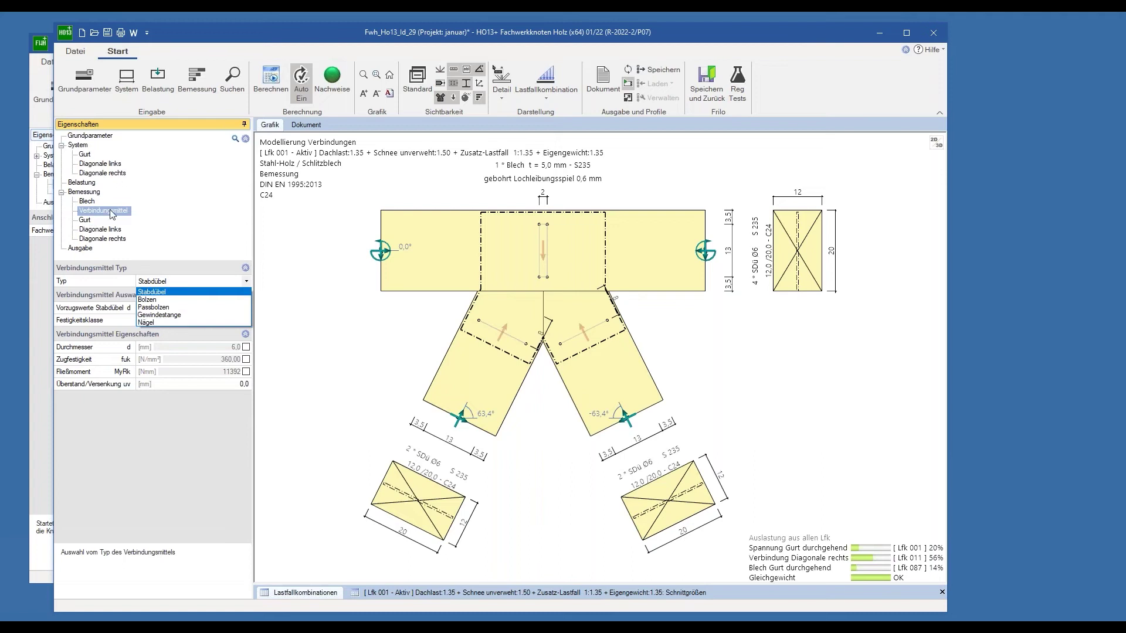
pyautogui.press('Return')
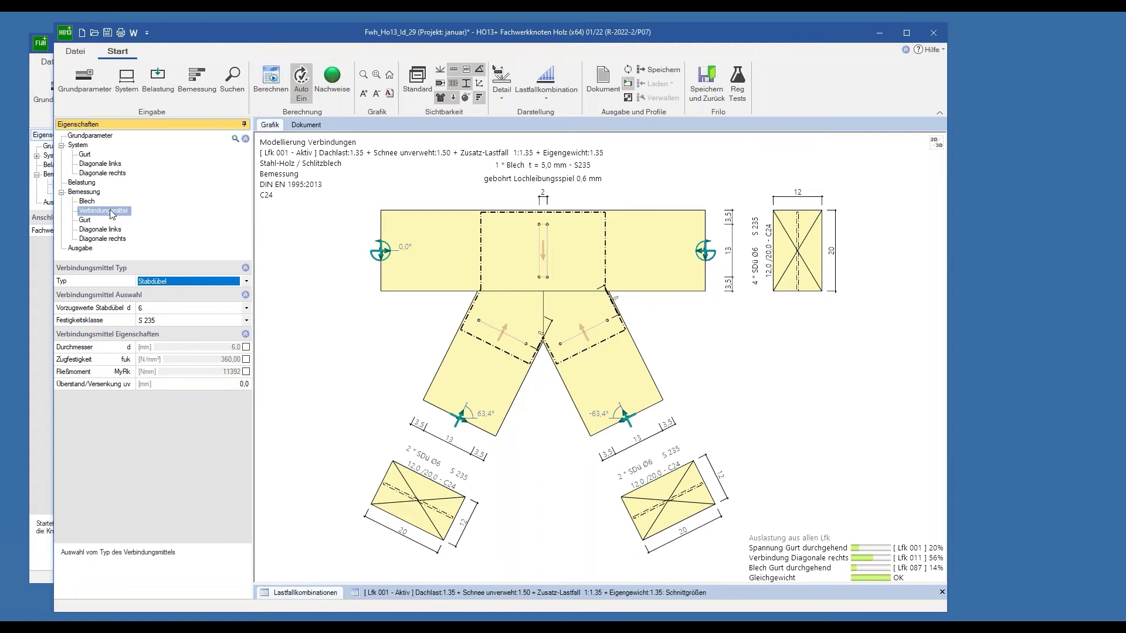
# Review the Bemessung settings for the Gurt, both diagonals and the Blech, plus the Gurt's System properties
pyautogui.click(89, 224)
pyautogui.click(89, 223)
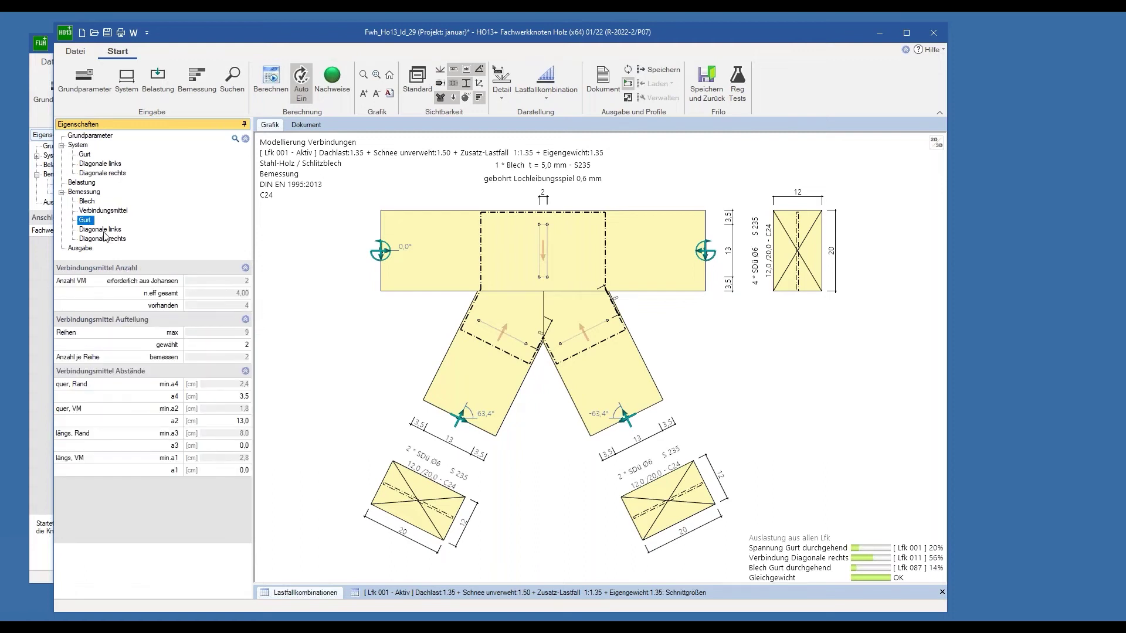
pyautogui.click(106, 231)
pyautogui.click(111, 240)
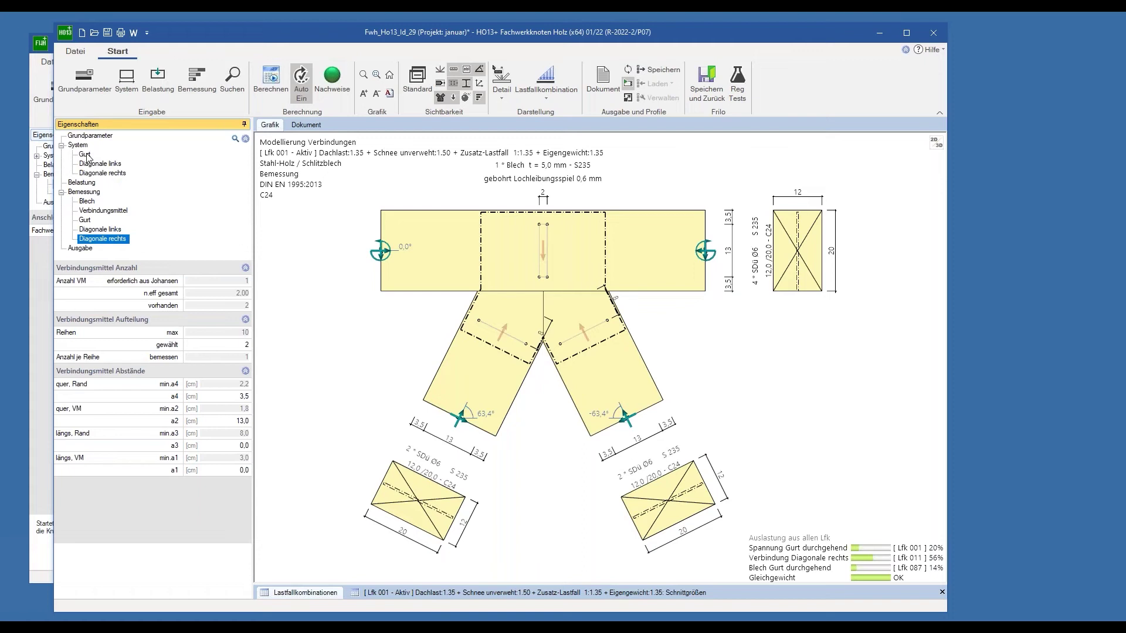
pyautogui.click(88, 201)
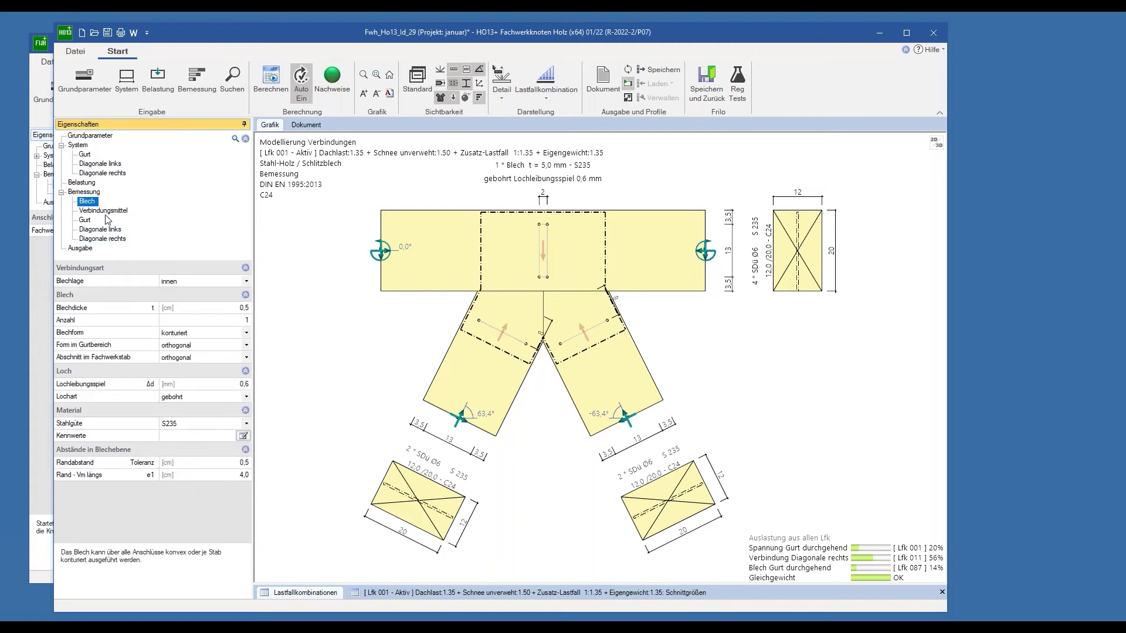
pyautogui.click(85, 156)
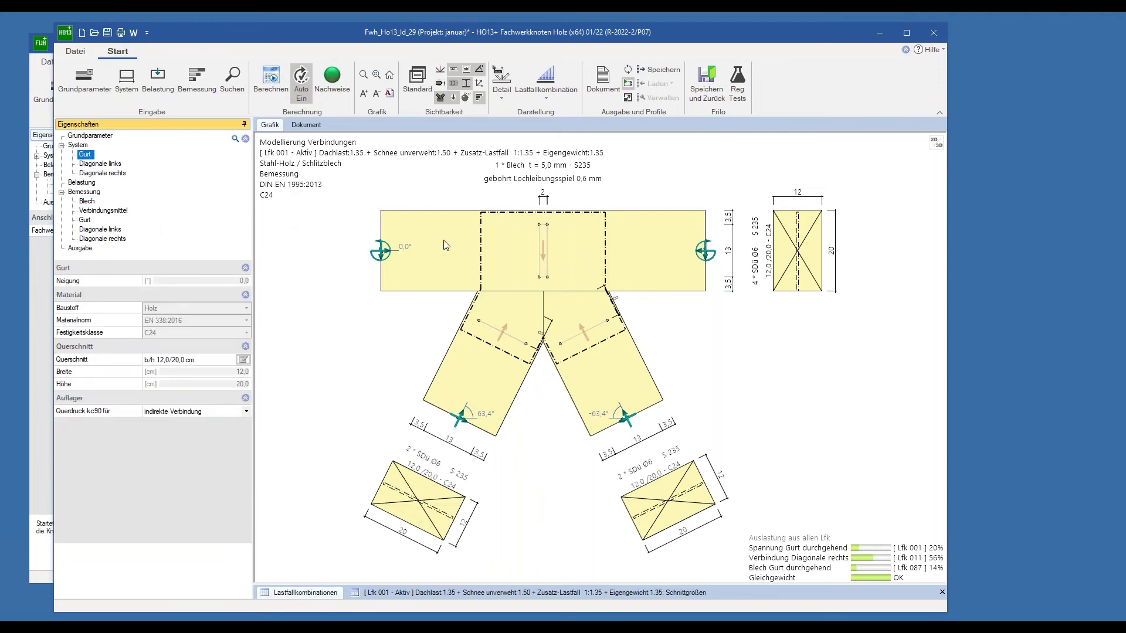
# Close the HO13+ truss node and start Zugstoß Holz (HO3+) from the FRILO Control Center
pyautogui.click(933, 33)
pyautogui.click(528, 363)
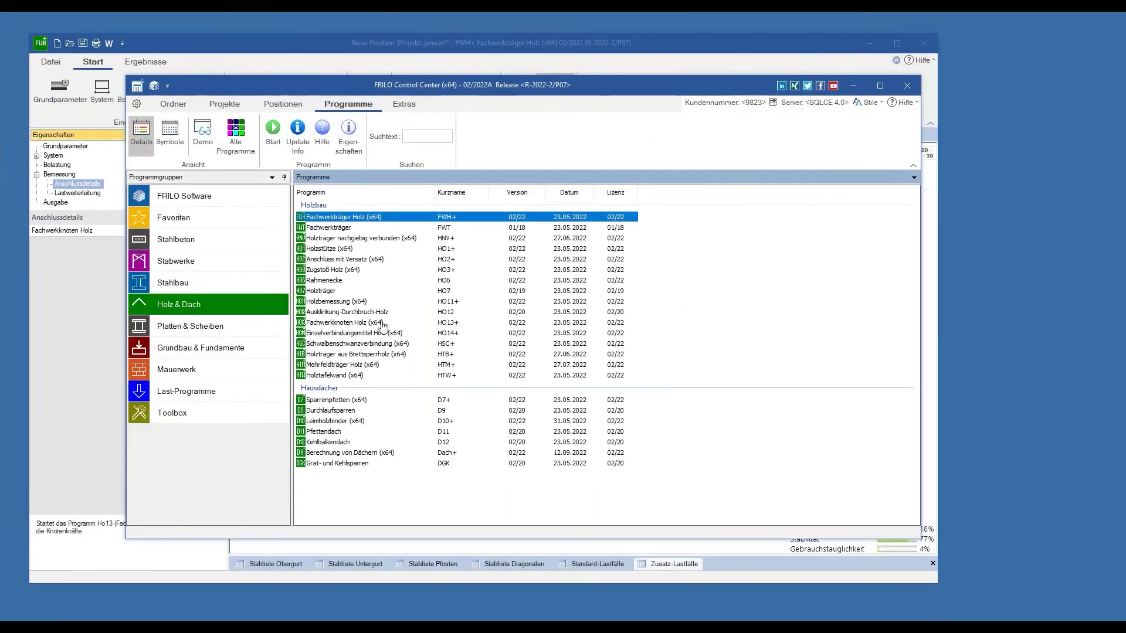
pyautogui.click(396, 271)
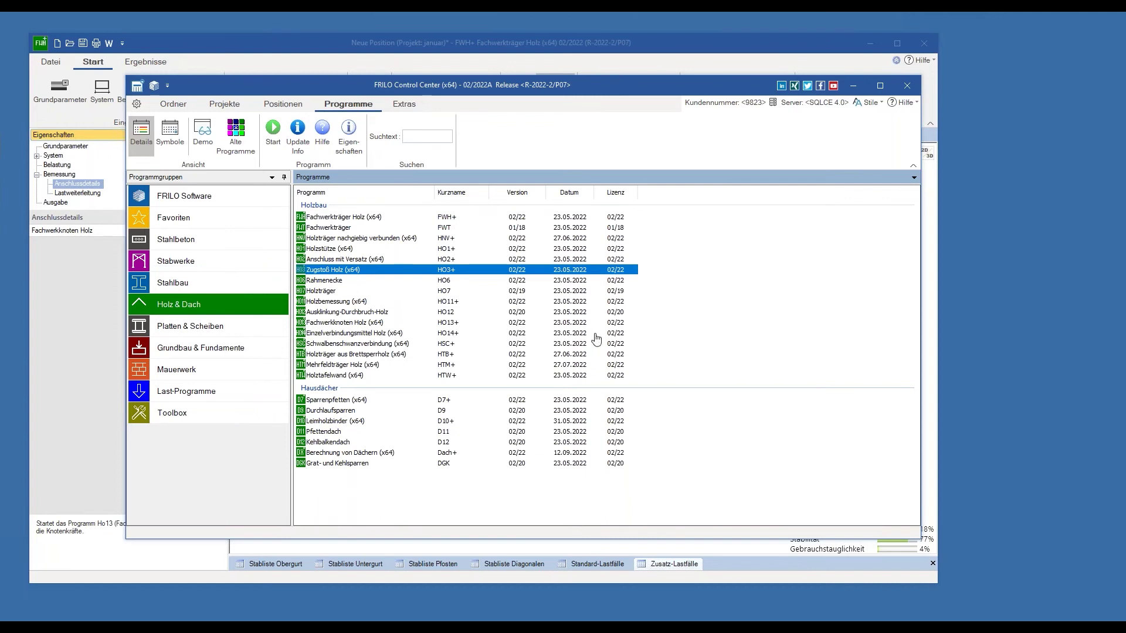
pyautogui.doubleClick(408, 271)
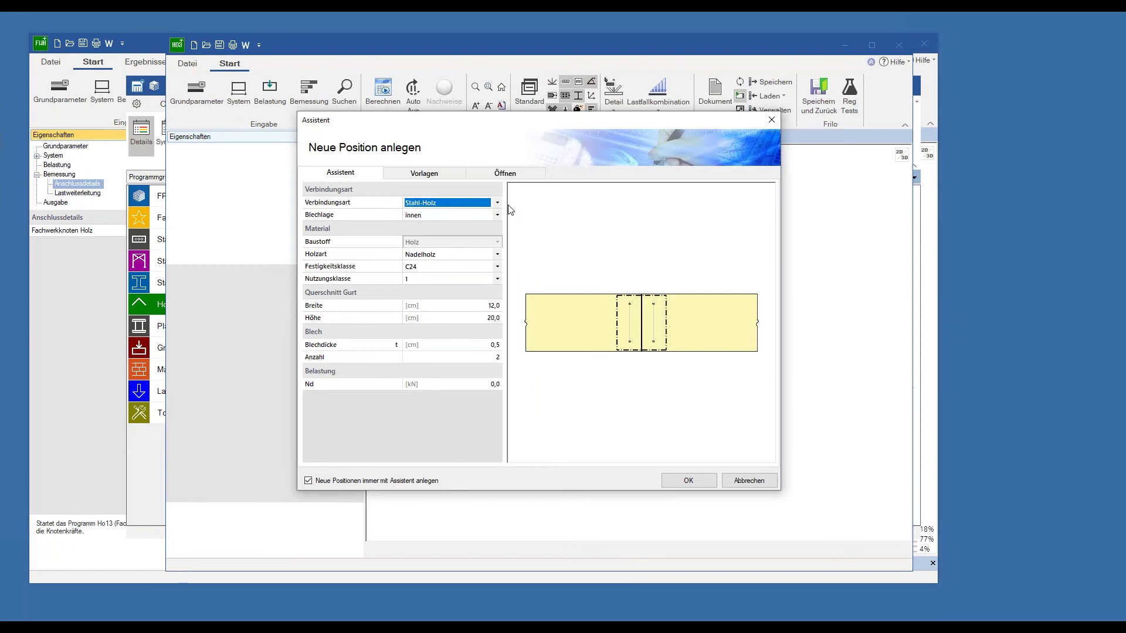
# Preview the Holz-Holz connection in the assistant, restore Verbindungsart Stahl-Holz and create the tension joint position
pyautogui.click(480, 204)
pyautogui.click(468, 219)
pyautogui.click(485, 203)
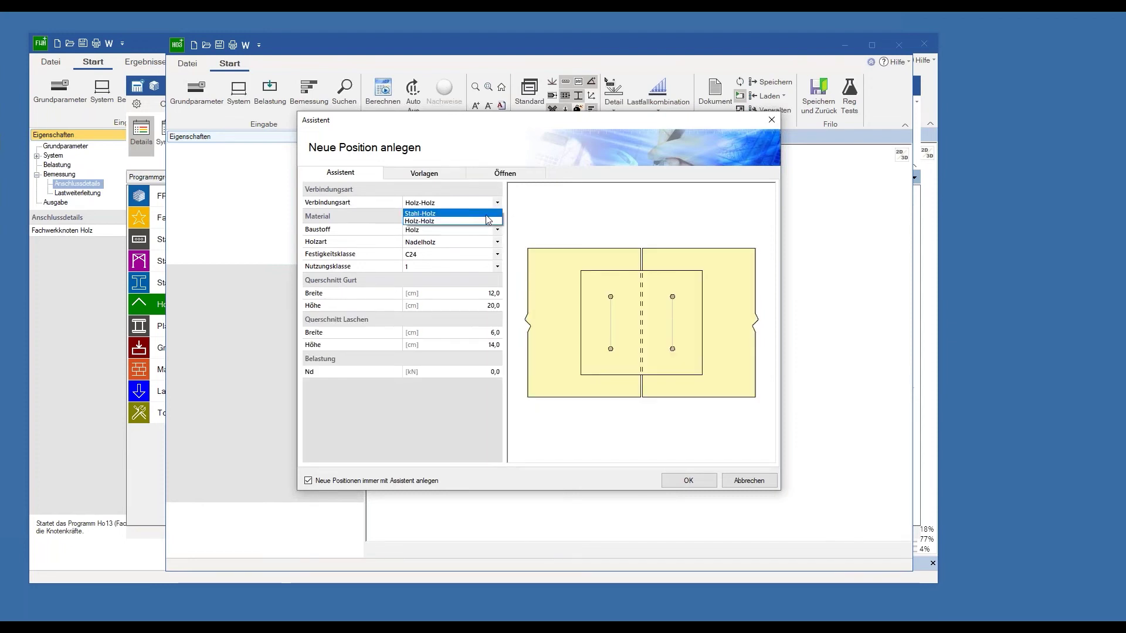
pyautogui.click(482, 214)
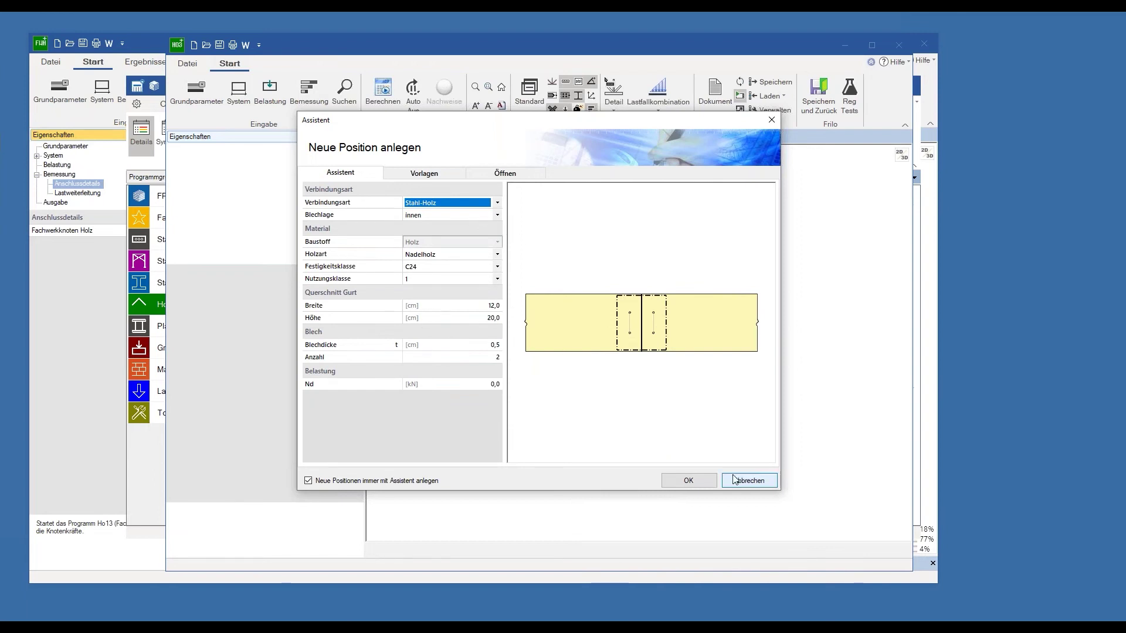
pyautogui.click(698, 482)
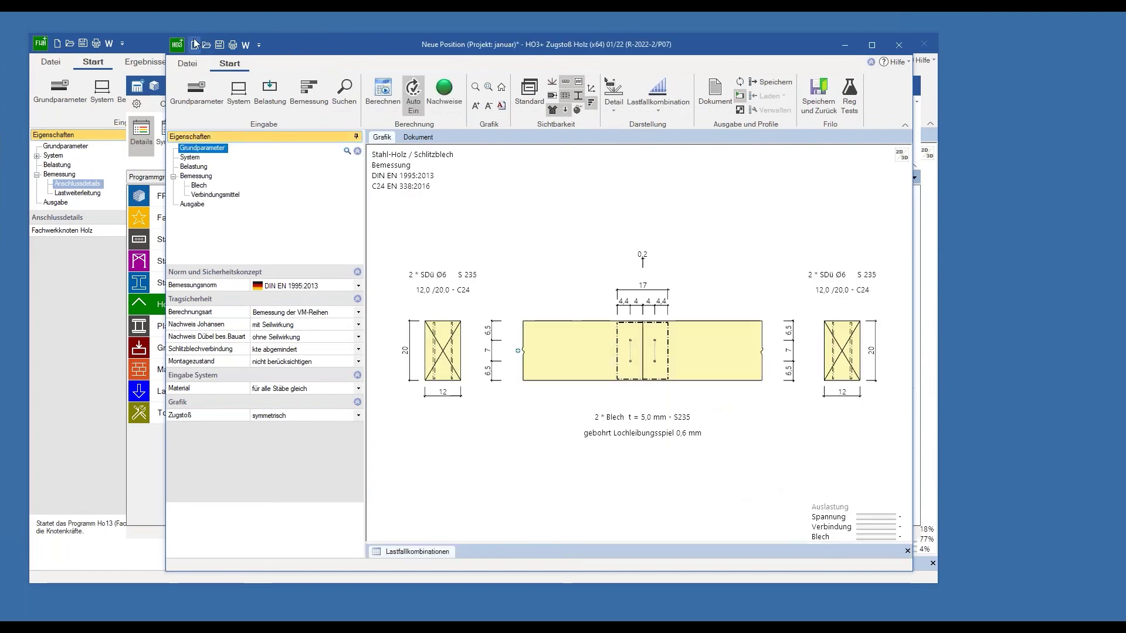
# Move and enlarge the HO3+ window, inspect the tension joint in 3D, and return to the 2D view
pyautogui.moveTo(284, 44); pyautogui.dragTo(153, 24)
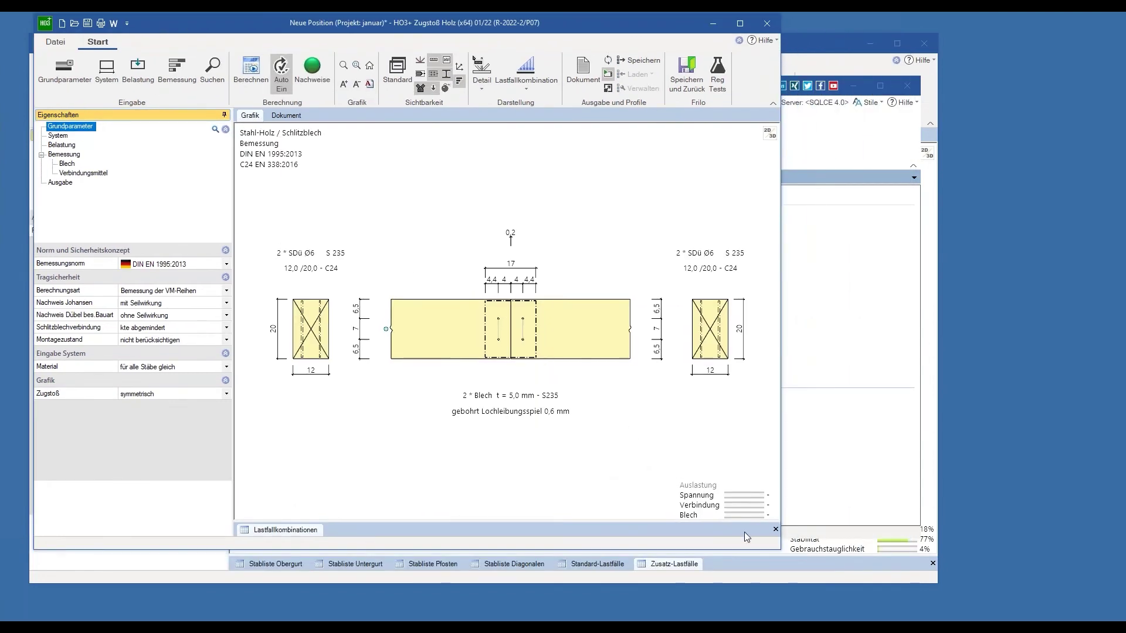
pyautogui.moveTo(775, 548)
pyautogui.mouseDown()
pyautogui.moveTo(886, 600)
pyautogui.moveTo(937, 604)
pyautogui.mouseUp()
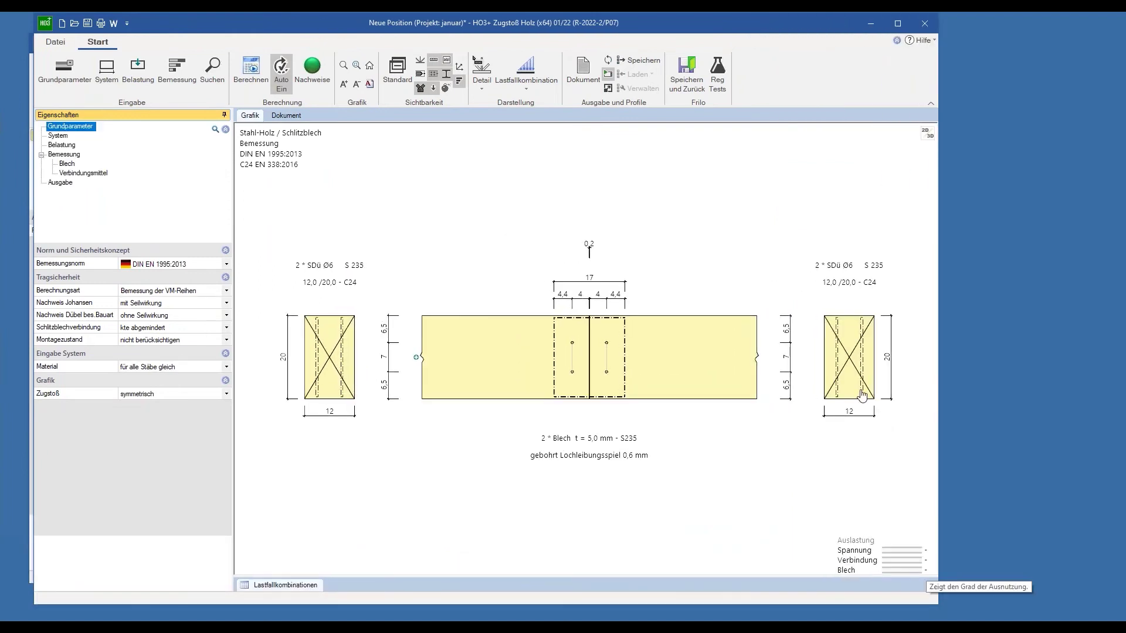
pyautogui.click(925, 135)
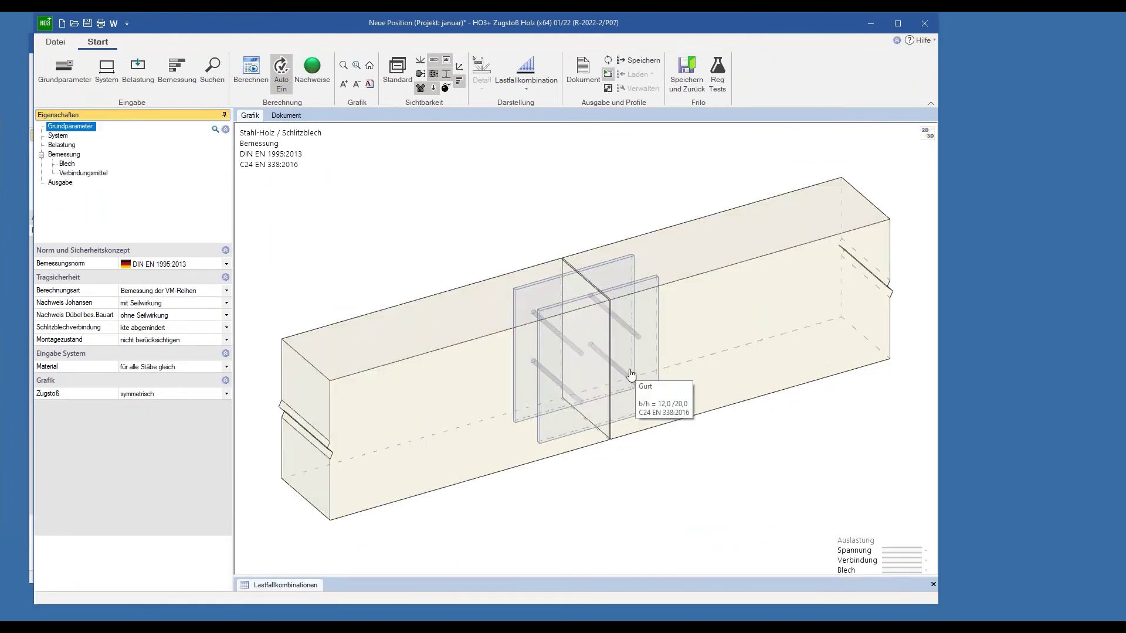
pyautogui.click(446, 88)
pyautogui.click(446, 88)
pyautogui.click(932, 134)
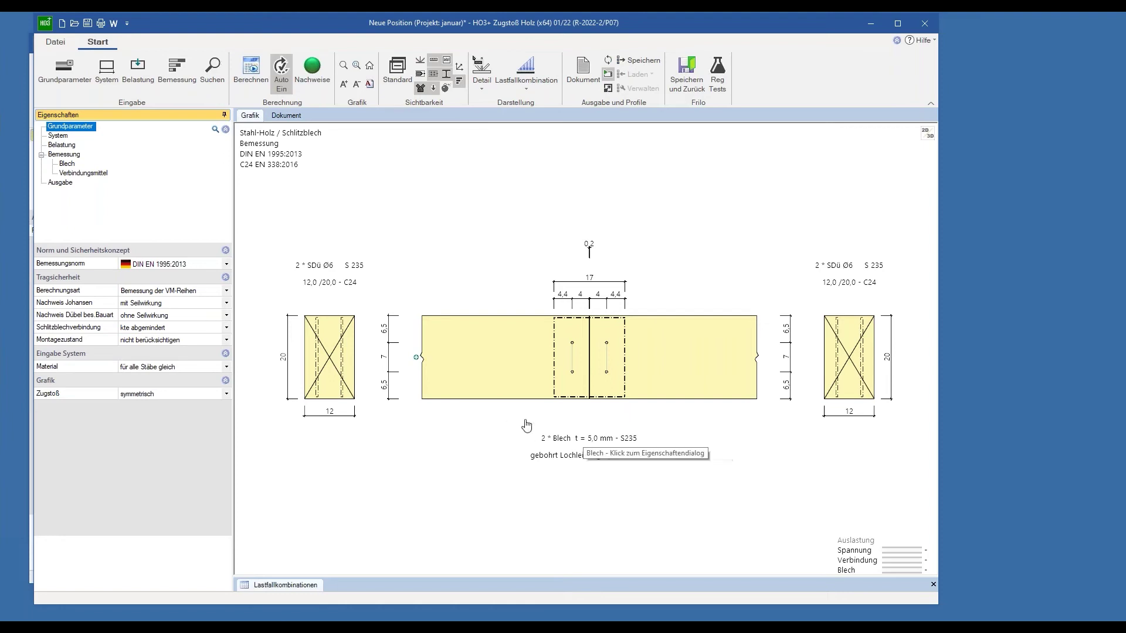
# Review the tension joint's Grundparameter, System, Belastung, Bemessung, Blech and Verbindungsmittel settings
pyautogui.click(65, 137)
pyautogui.click(68, 165)
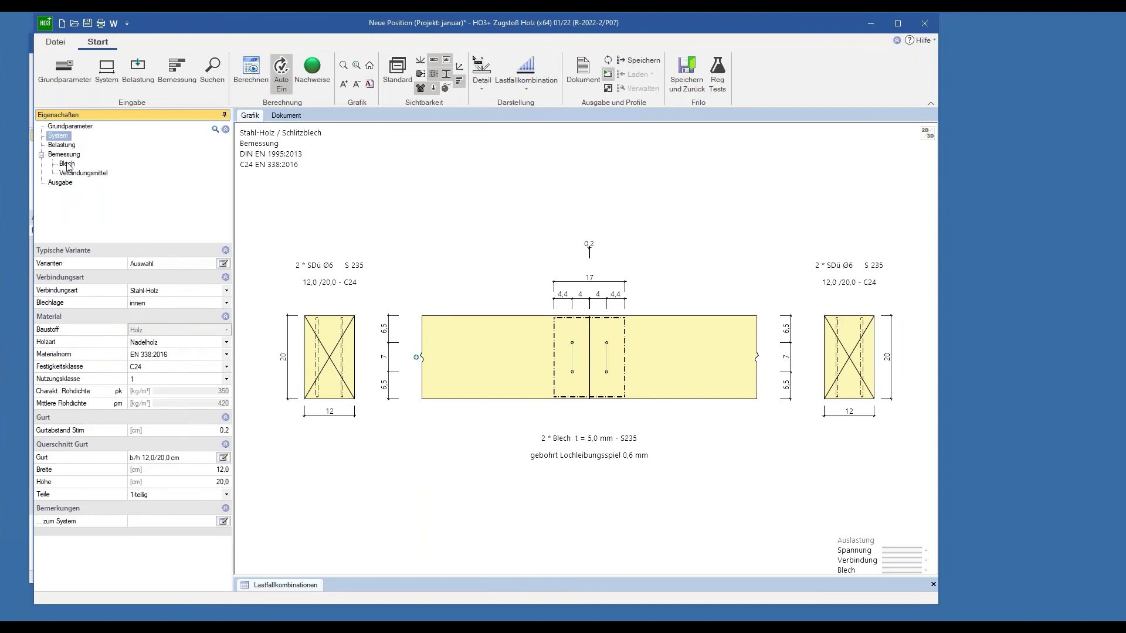
pyautogui.click(85, 174)
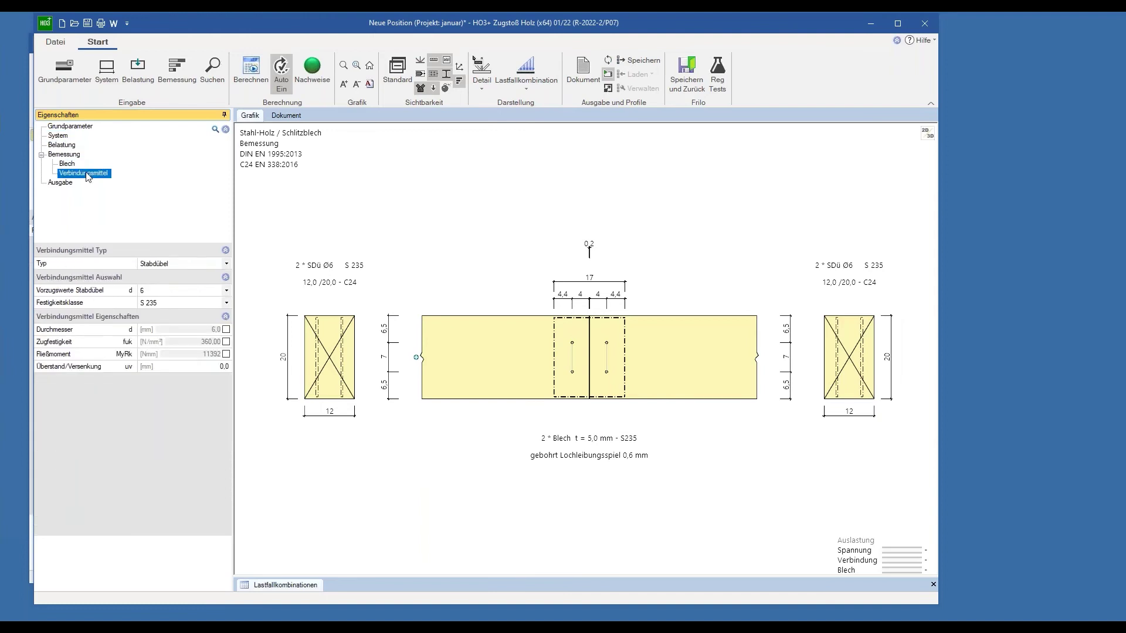
pyautogui.click(73, 166)
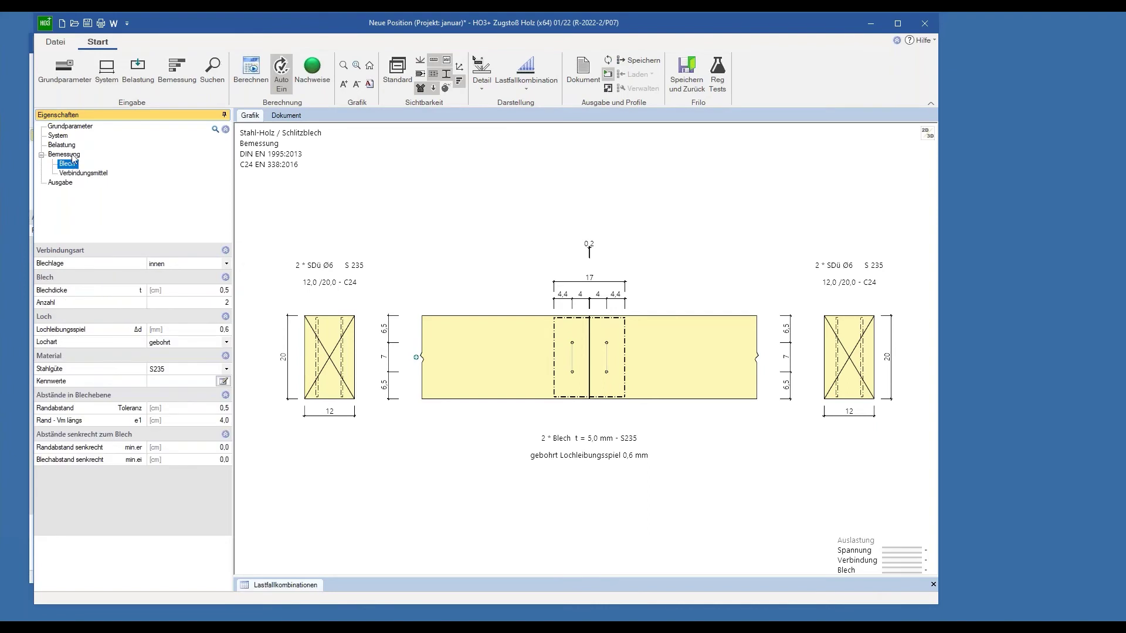
pyautogui.click(70, 127)
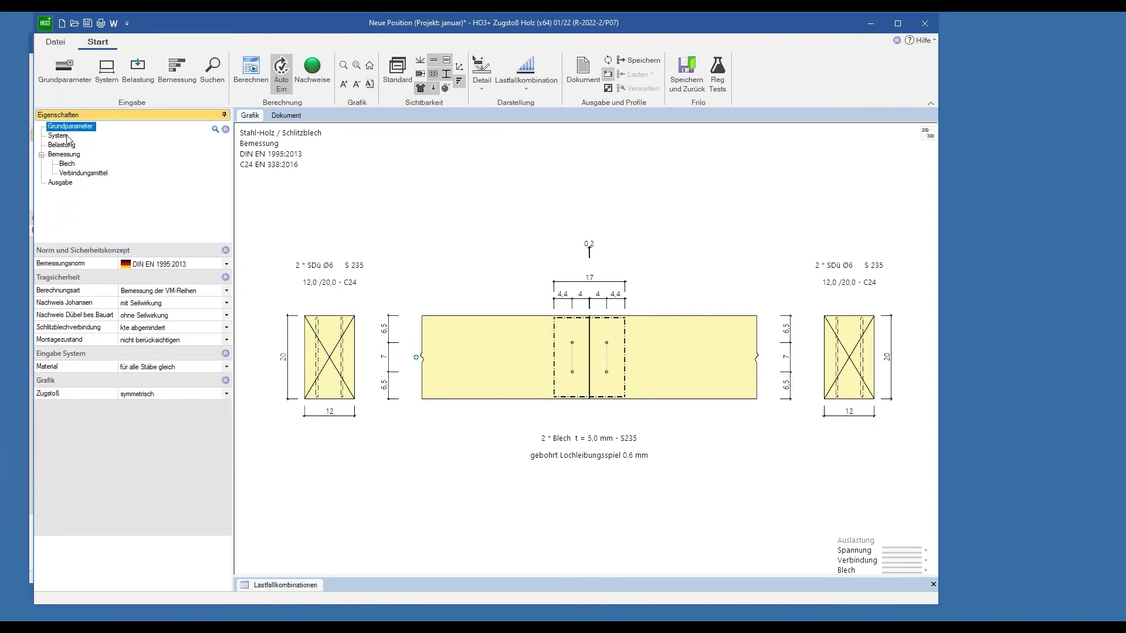
pyautogui.click(64, 136)
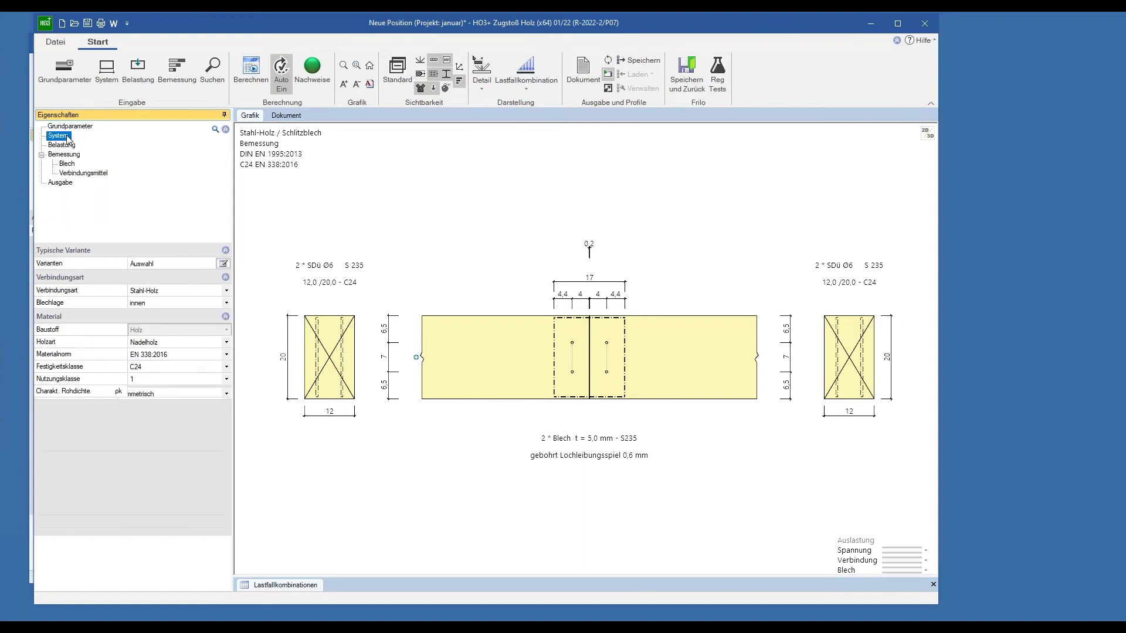
pyautogui.click(67, 145)
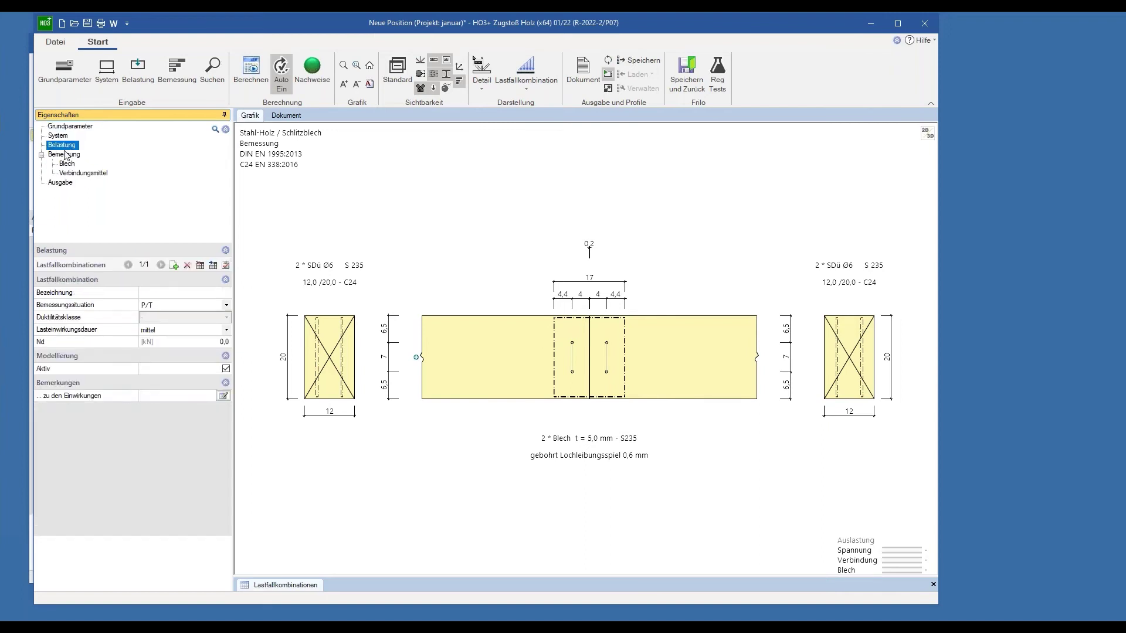
pyautogui.click(64, 155)
pyautogui.click(67, 164)
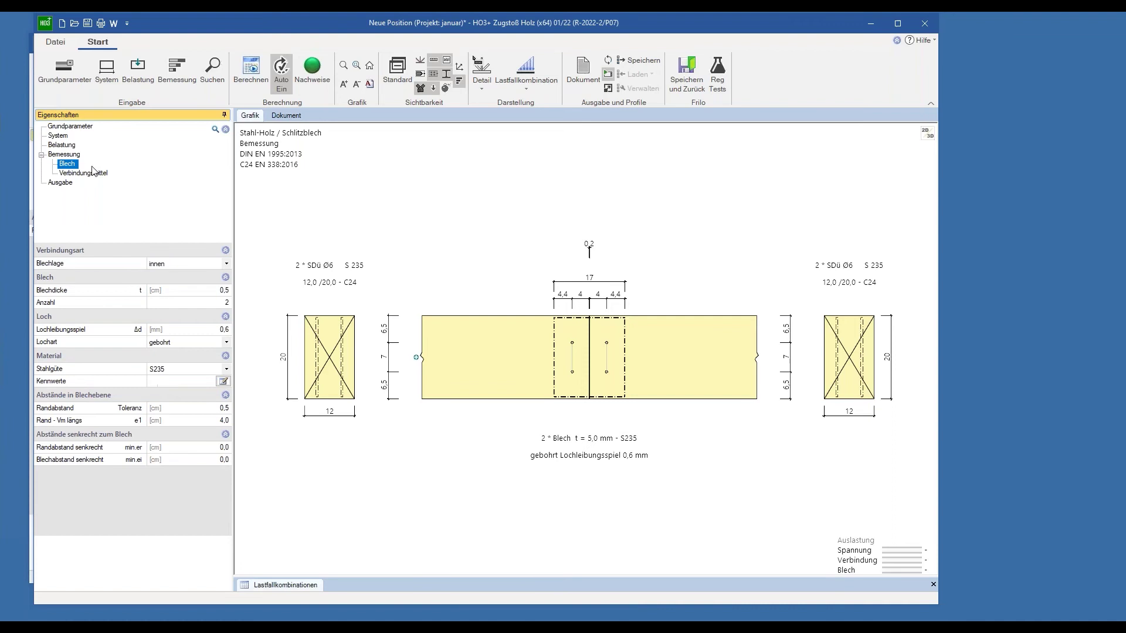
pyautogui.click(97, 175)
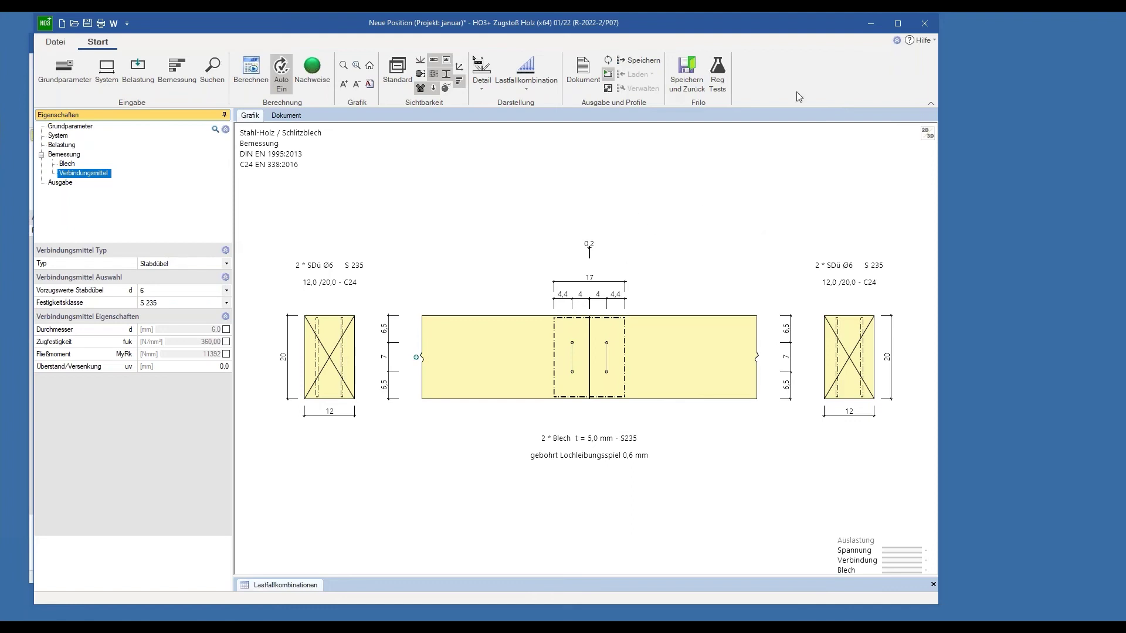
# Close the HO3+ tension joint and start Sparrenpfetten (D7+) from the FRILO Control Center
pyautogui.click(924, 23)
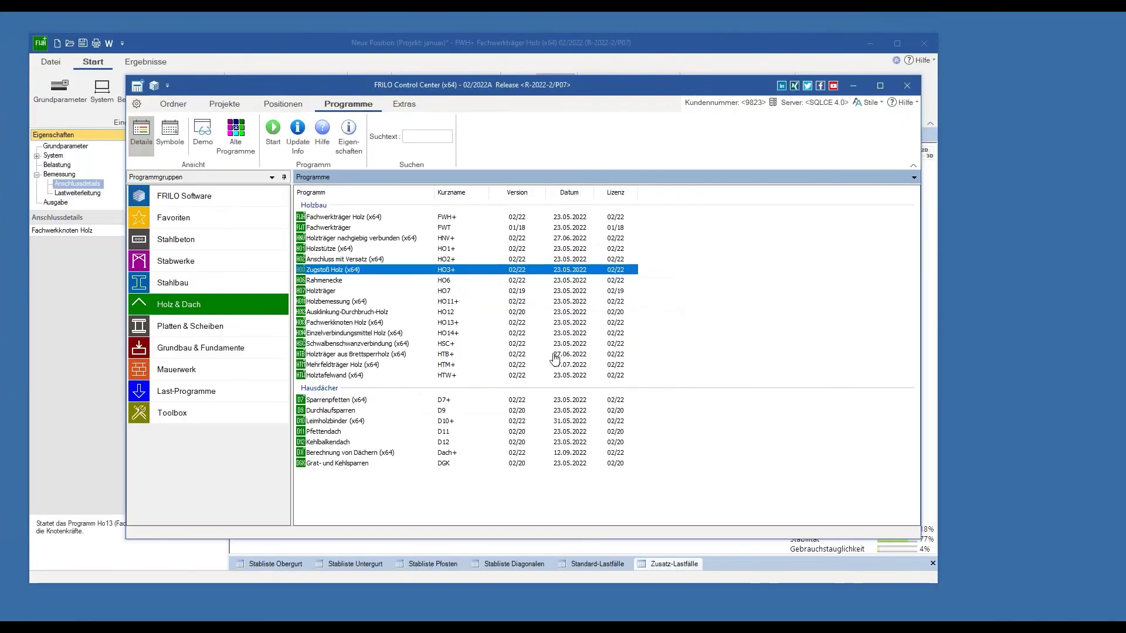
pyautogui.click(389, 401)
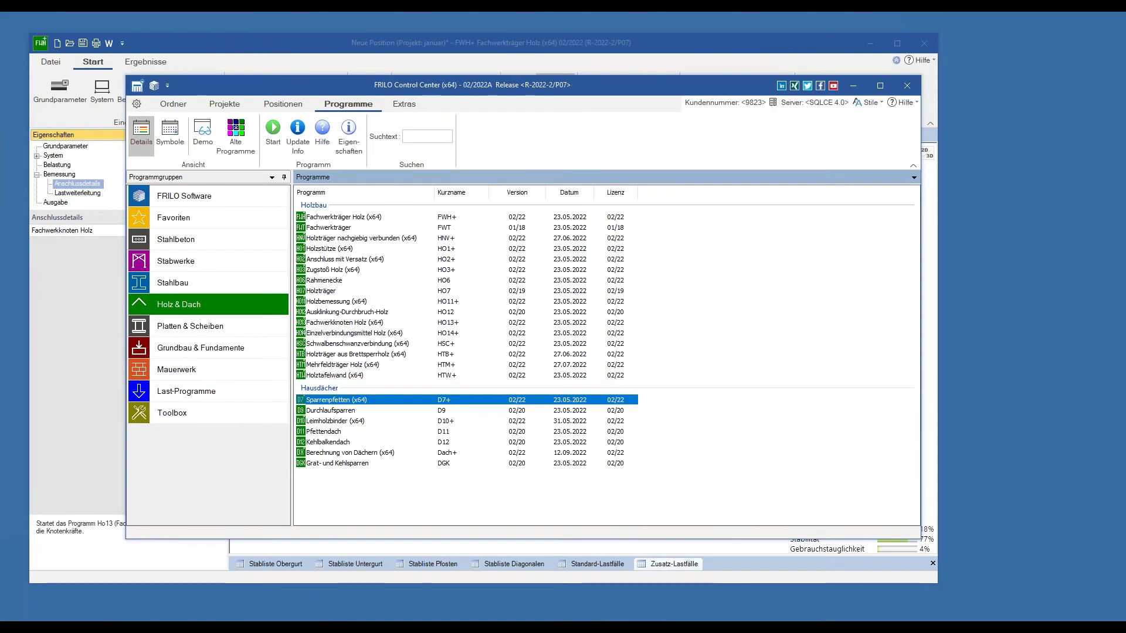
pyautogui.doubleClick(407, 399)
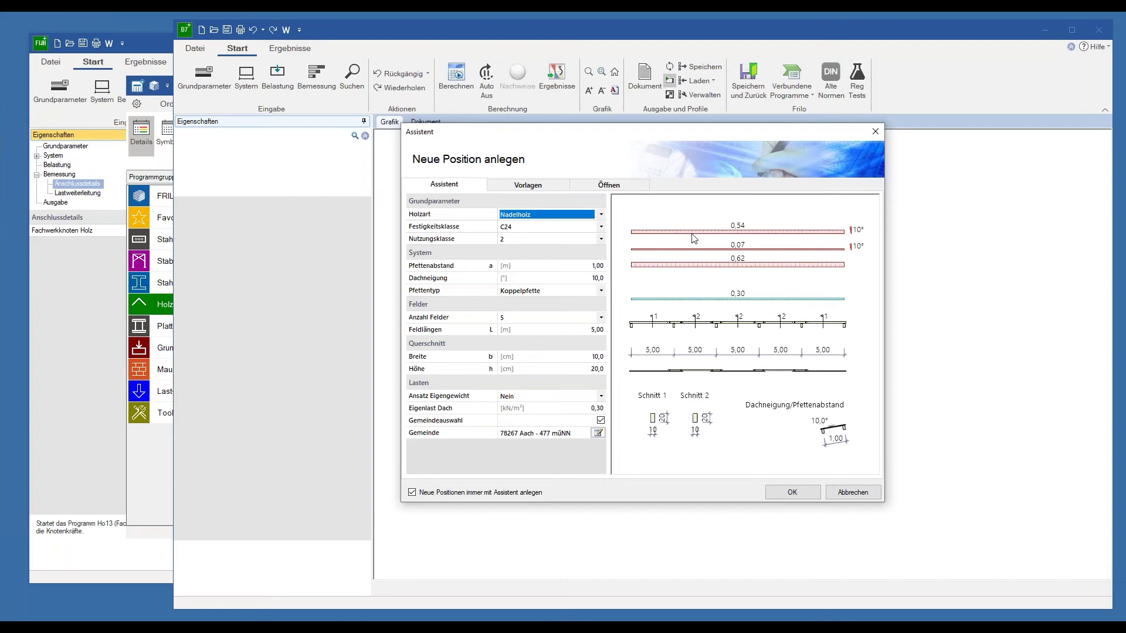
# Preview Einfeldpfette in the assistant, set Pfettentyp to Gelenkpfette, create the purlin position, and reposition its window
pyautogui.click(601, 291)
pyautogui.click(601, 291)
pyautogui.click(601, 291)
pyautogui.click(594, 301)
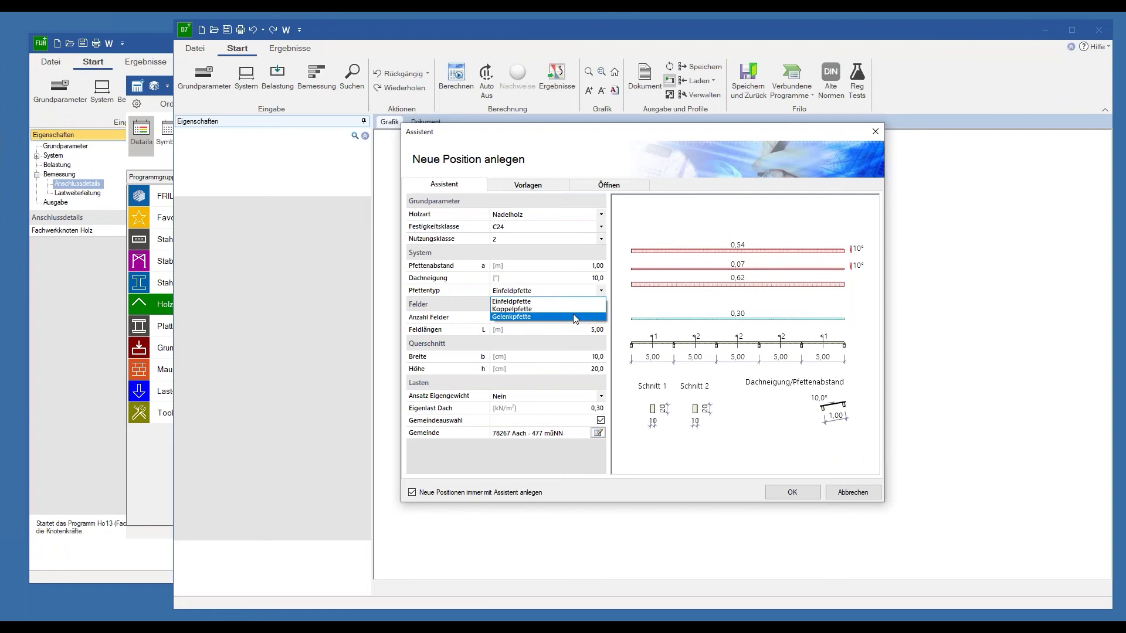
pyautogui.click(577, 315)
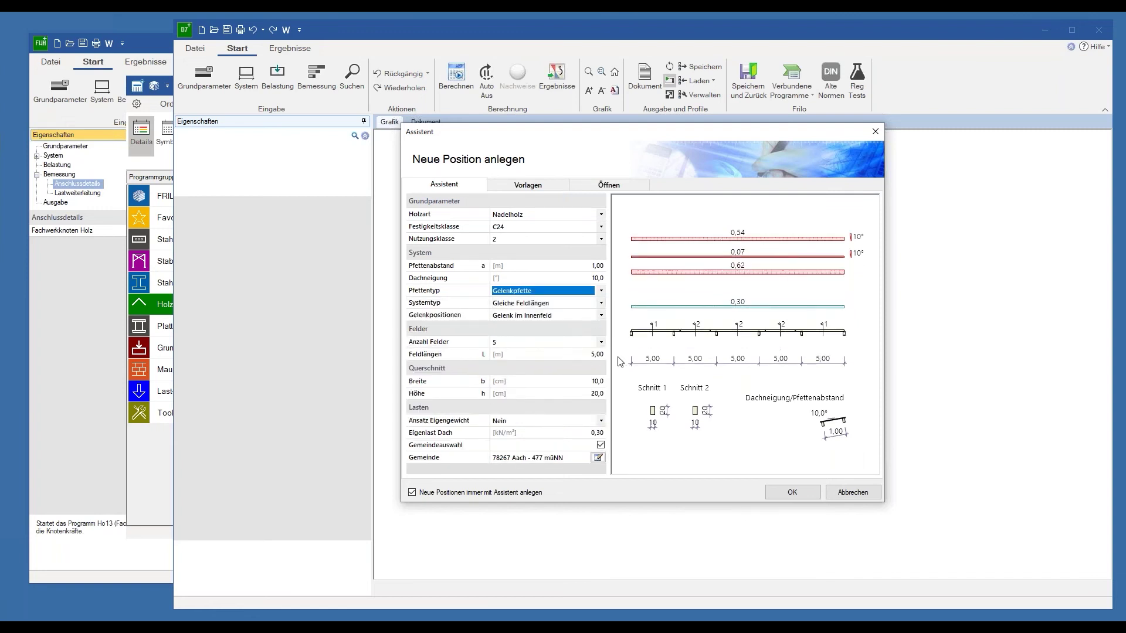
pyautogui.click(783, 494)
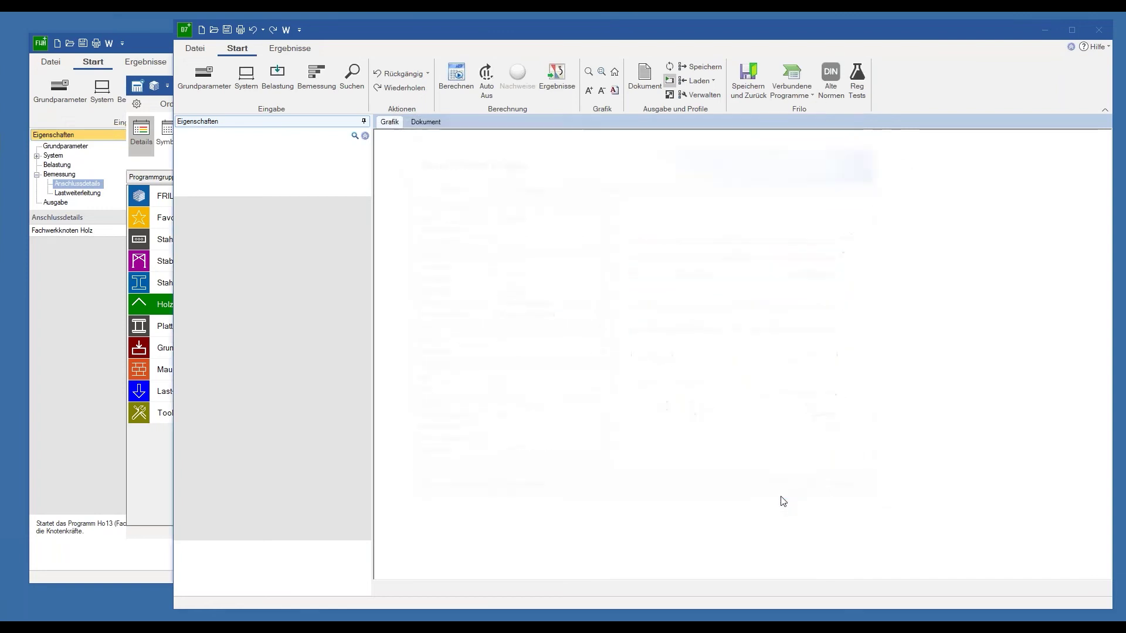
pyautogui.moveTo(827, 35); pyautogui.dragTo(664, 32)
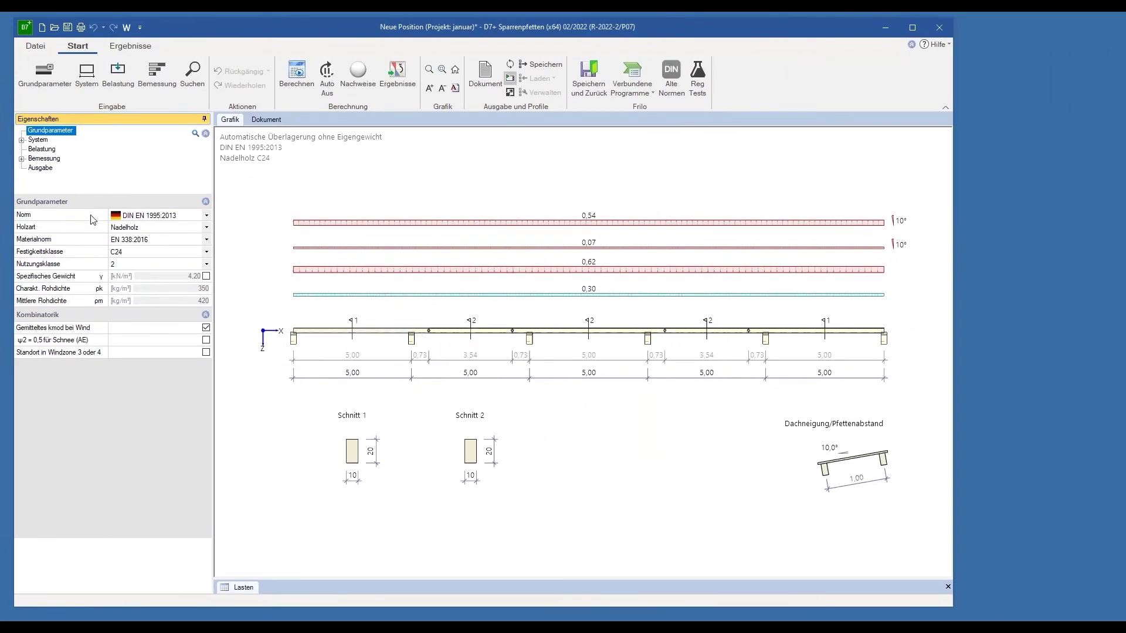
# Try Einfeldpfette as the purlin type in the System settings, and set Pfettentyp to Koppelpfette
pyautogui.click(43, 142)
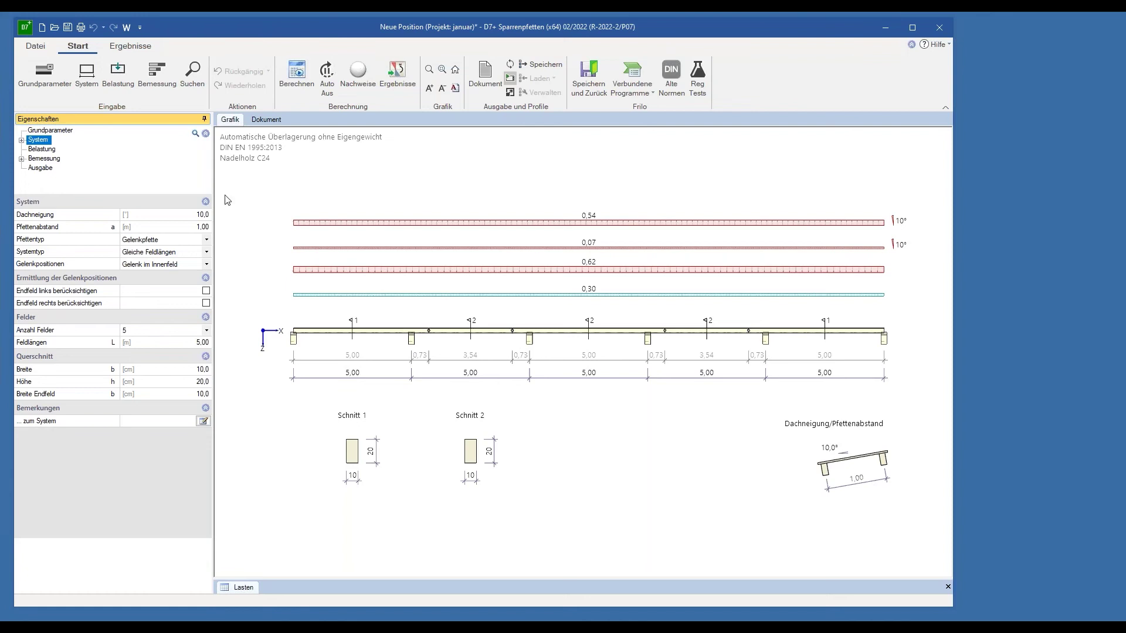
pyautogui.click(207, 240)
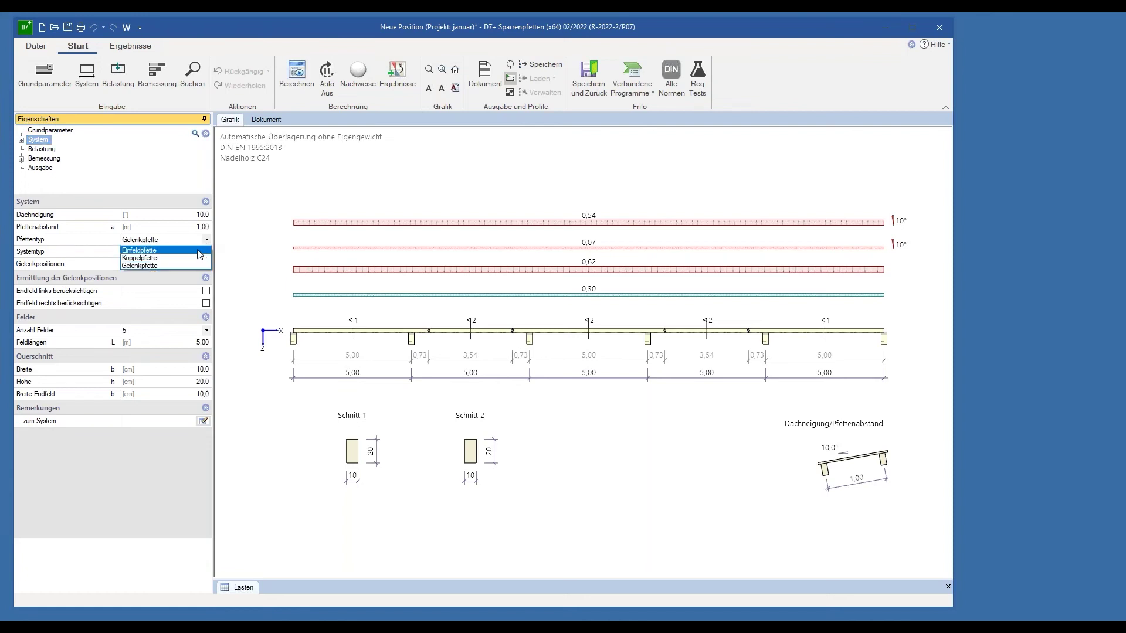
pyautogui.click(198, 250)
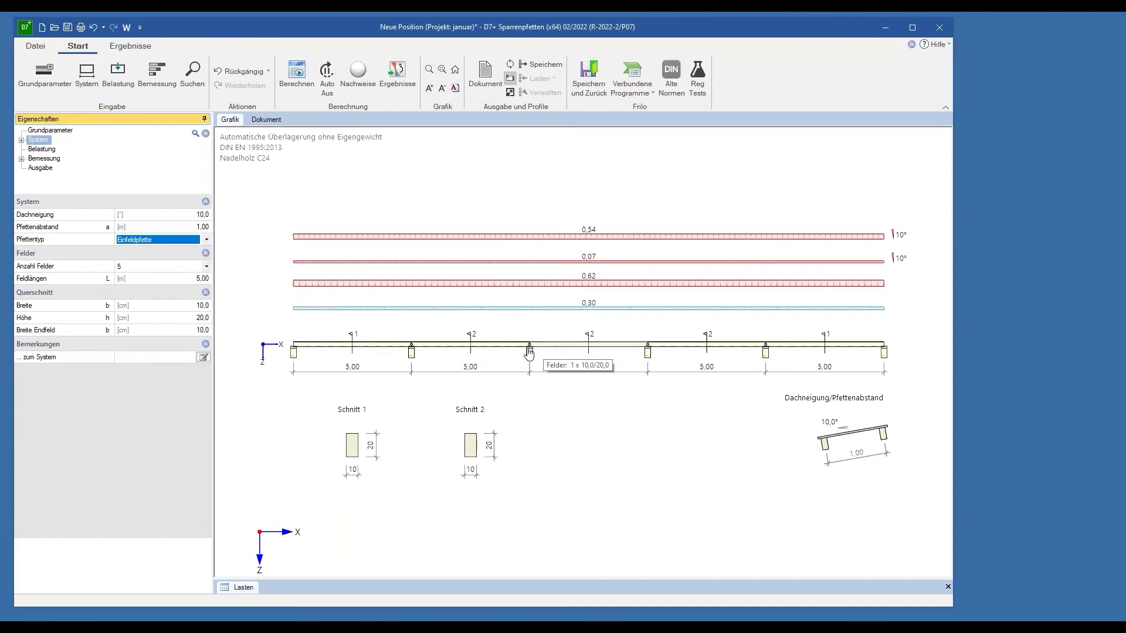
pyautogui.click(206, 240)
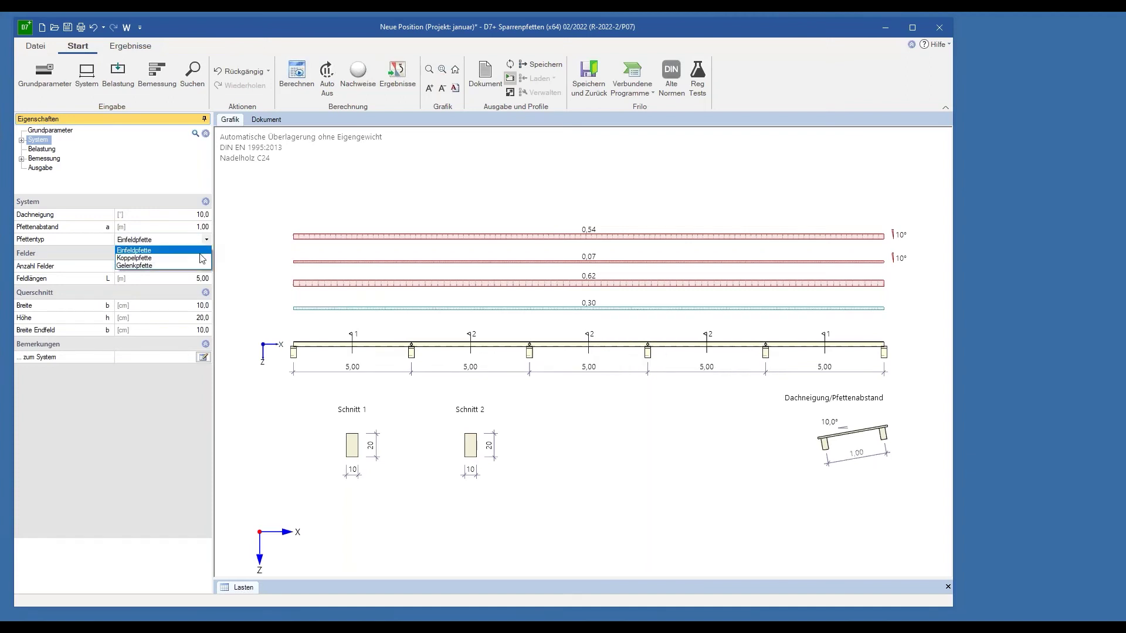
pyautogui.click(199, 258)
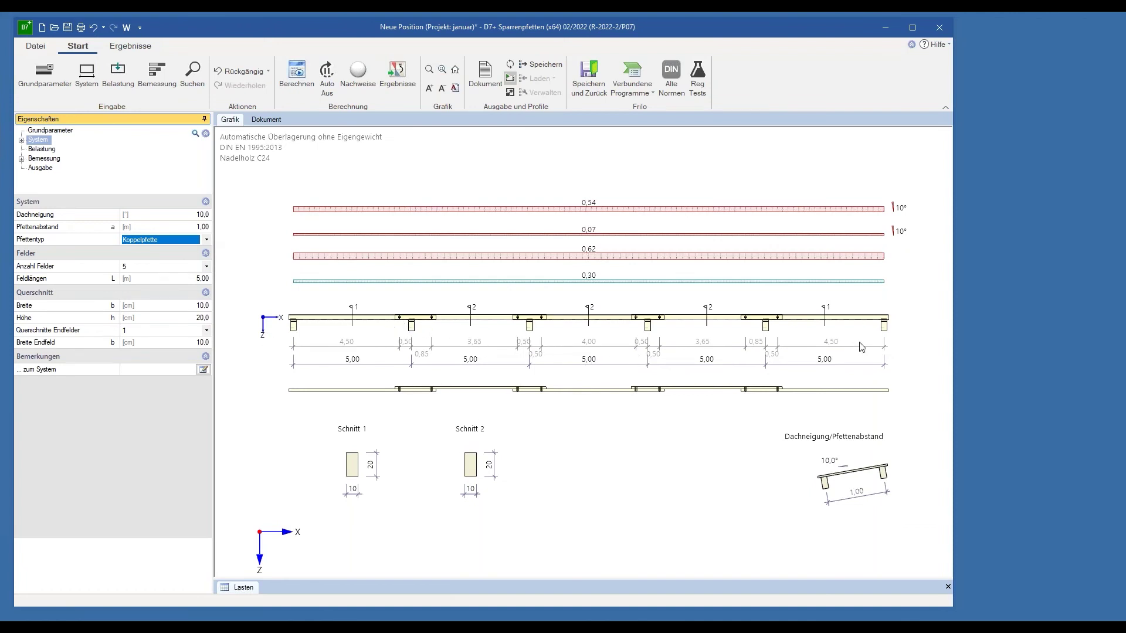
# Review the purlin's Grundparameter, System and Belastung settings, including the Seitliche Abstützung options under Aussteifung
pyautogui.click(52, 131)
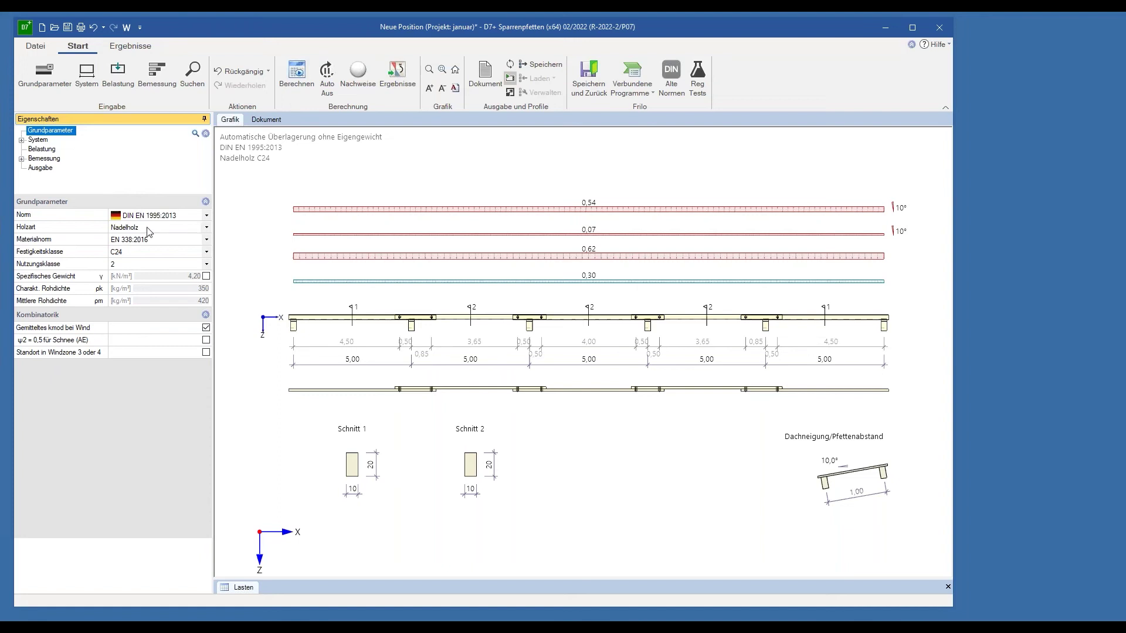
pyautogui.click(41, 140)
pyautogui.click(21, 141)
pyautogui.click(57, 149)
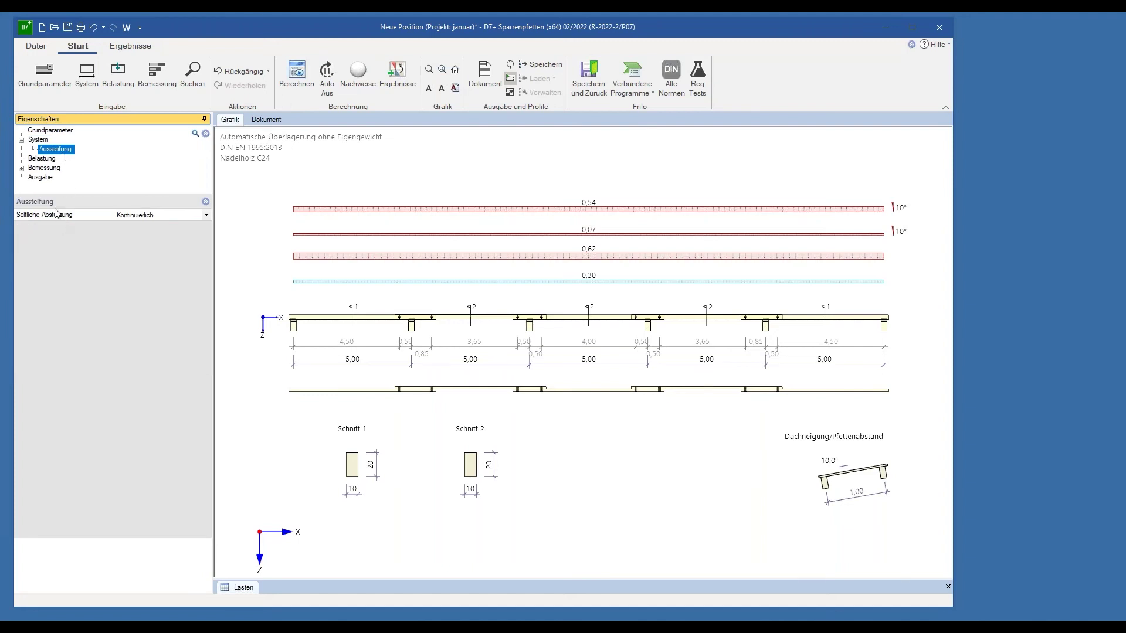
pyautogui.click(207, 215)
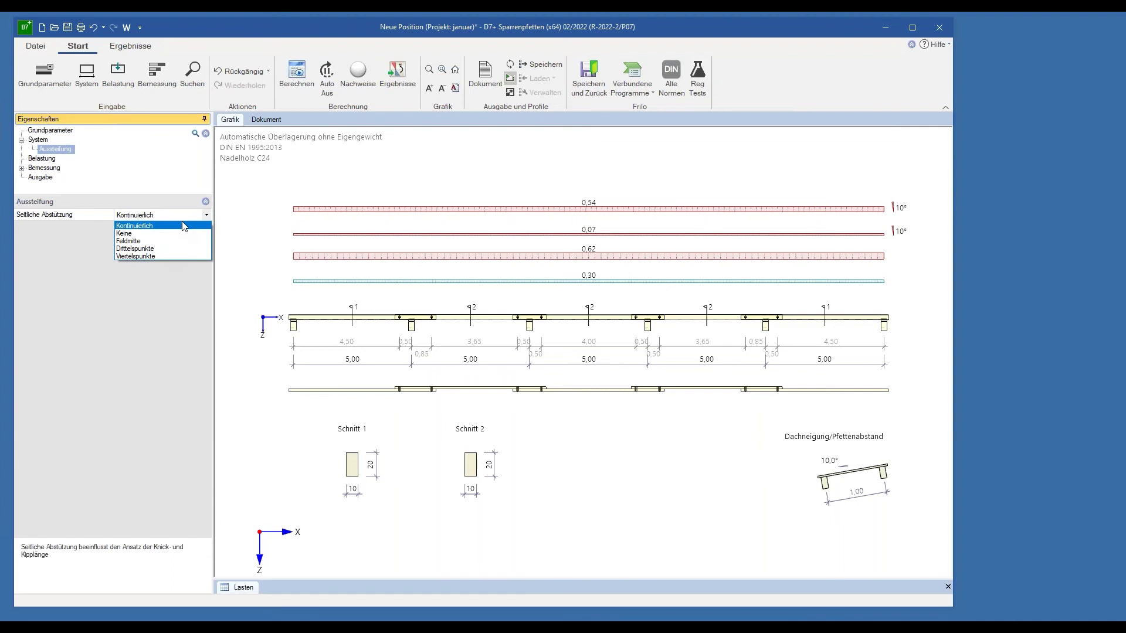
pyautogui.click(199, 219)
pyautogui.click(38, 160)
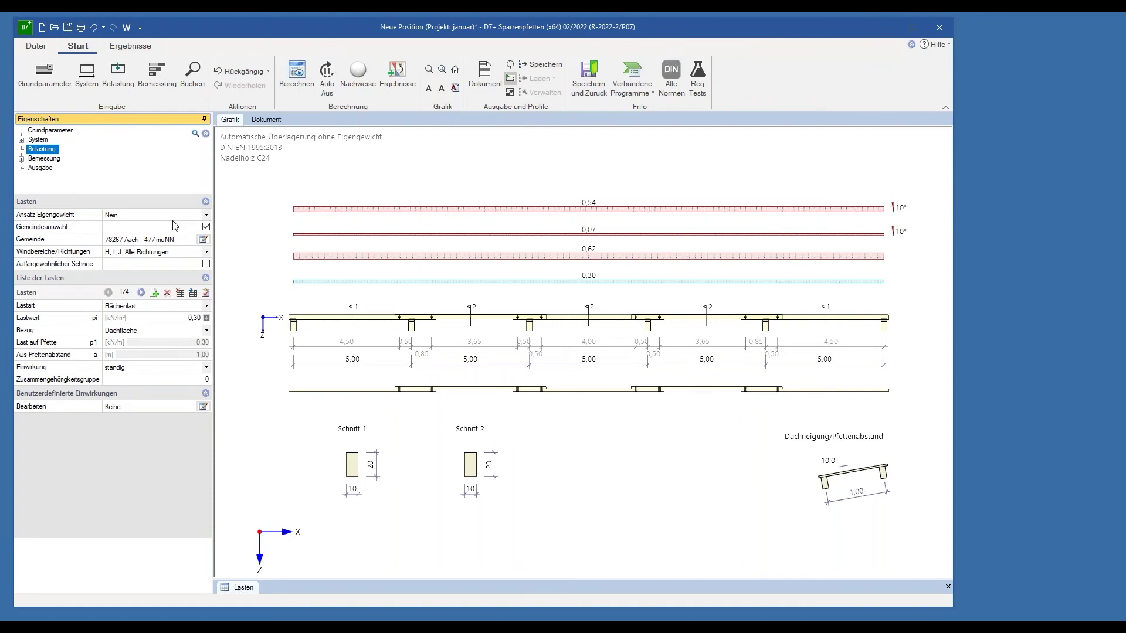
# Set the Verbindungsmittel type under Bemessung to Dübel besonderer Bauart
pyautogui.click(41, 159)
pyautogui.click(21, 158)
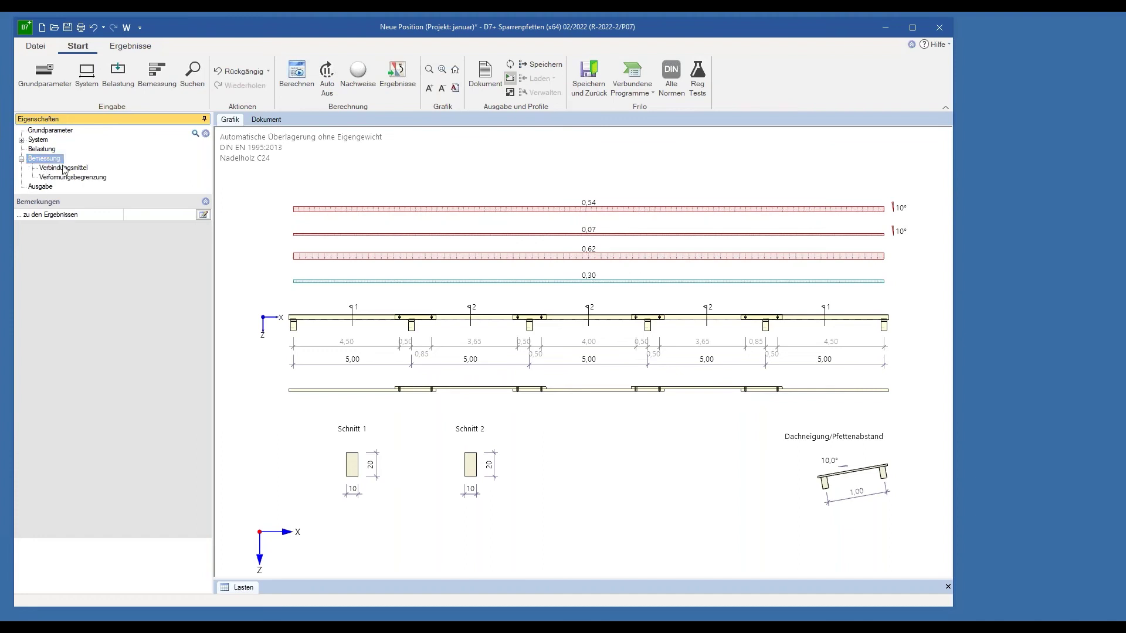
pyautogui.click(65, 168)
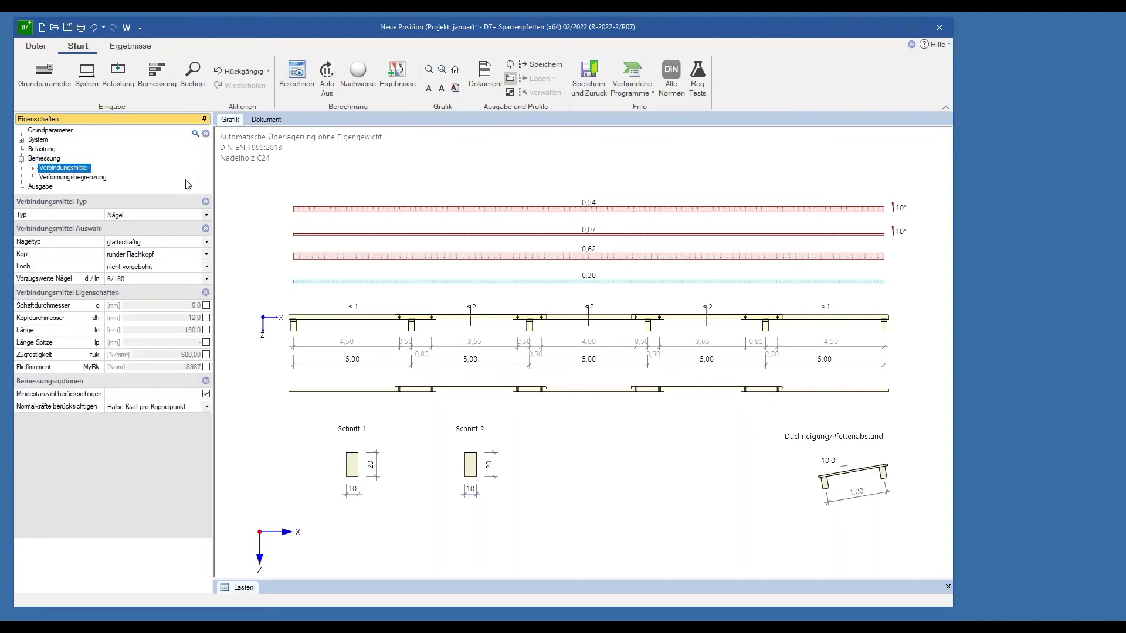
pyautogui.click(208, 216)
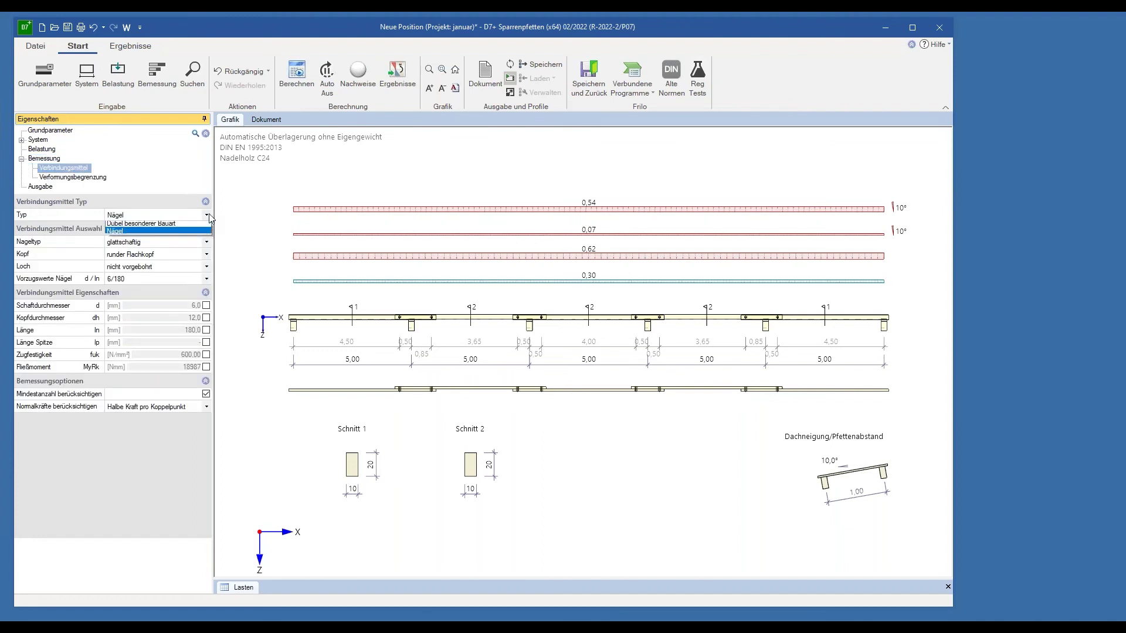
pyautogui.click(182, 226)
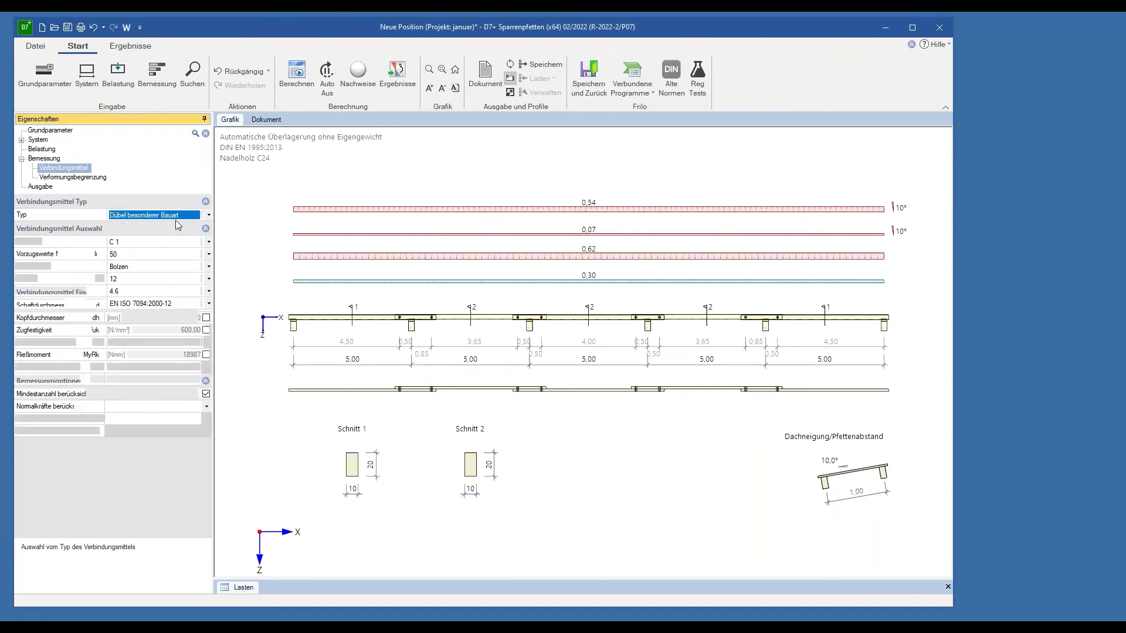
# Review the purlin's Verformungsbegrenzung, Verbindungsmittel, Ausgabe and Grundparameter settings
pyautogui.click(88, 177)
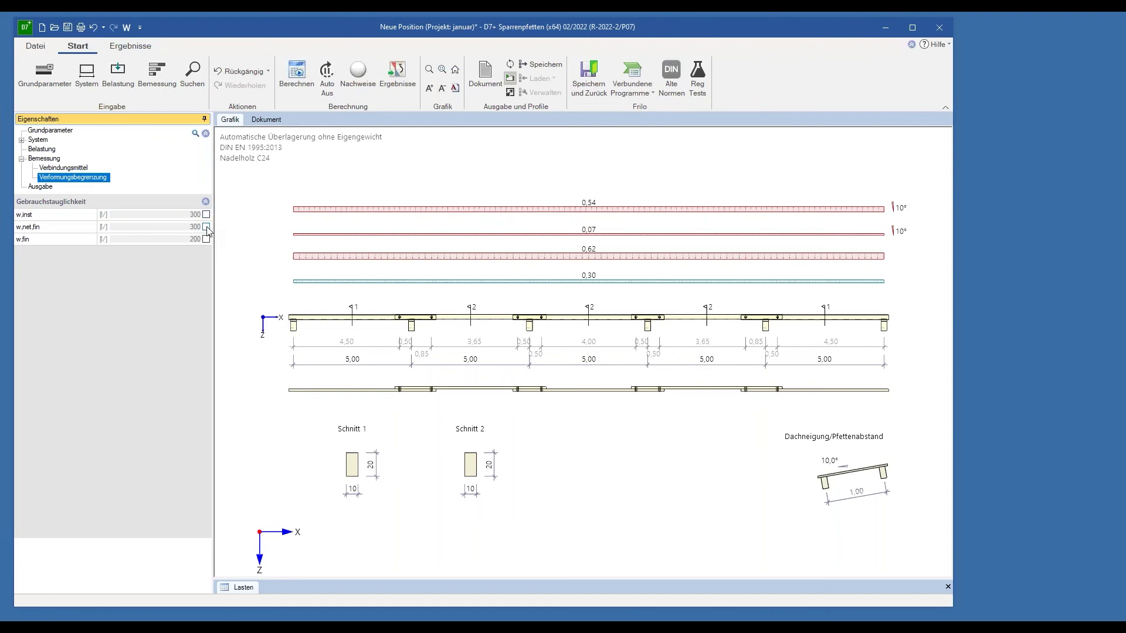
pyautogui.click(66, 172)
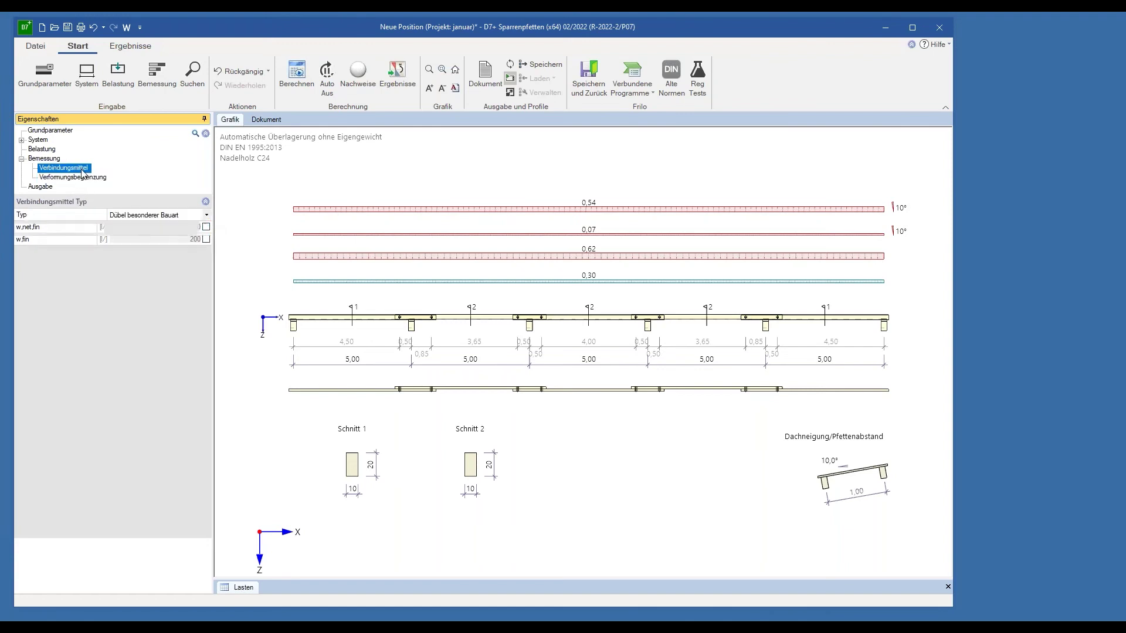
pyautogui.click(42, 186)
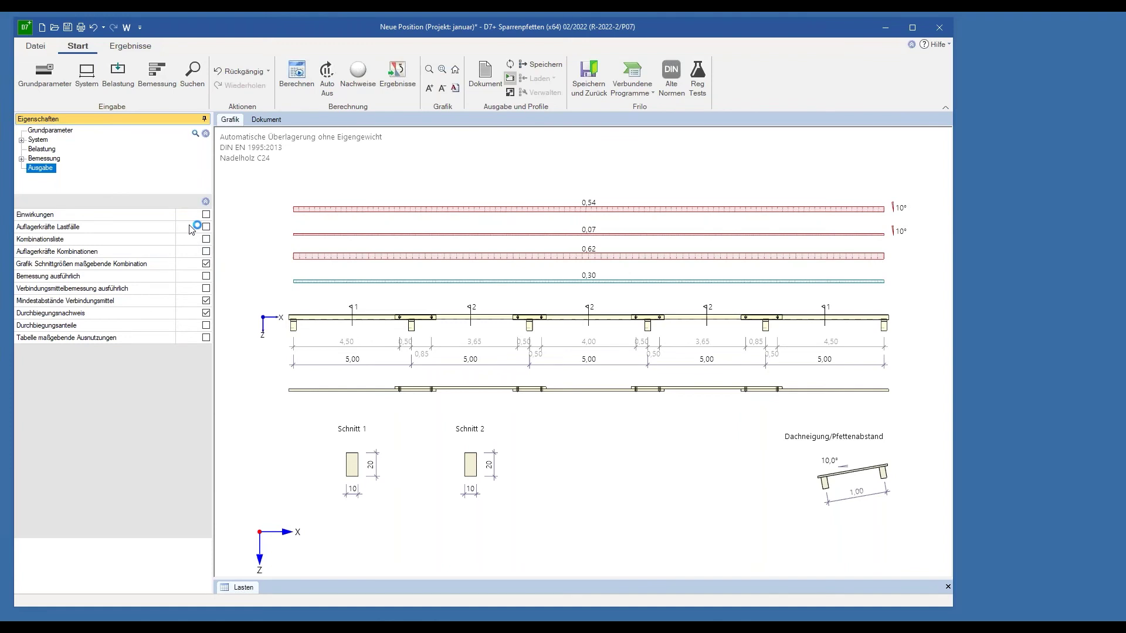
pyautogui.click(58, 130)
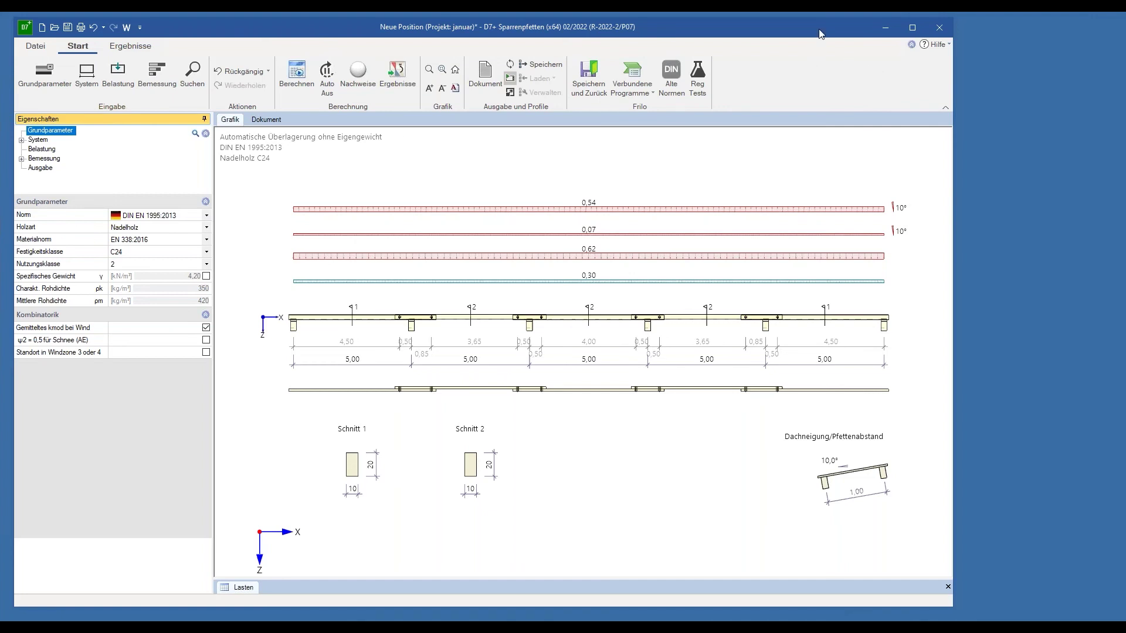
# Close the D7+ purlin position and the FWH+ truss position without saving either one
pyautogui.click(939, 27)
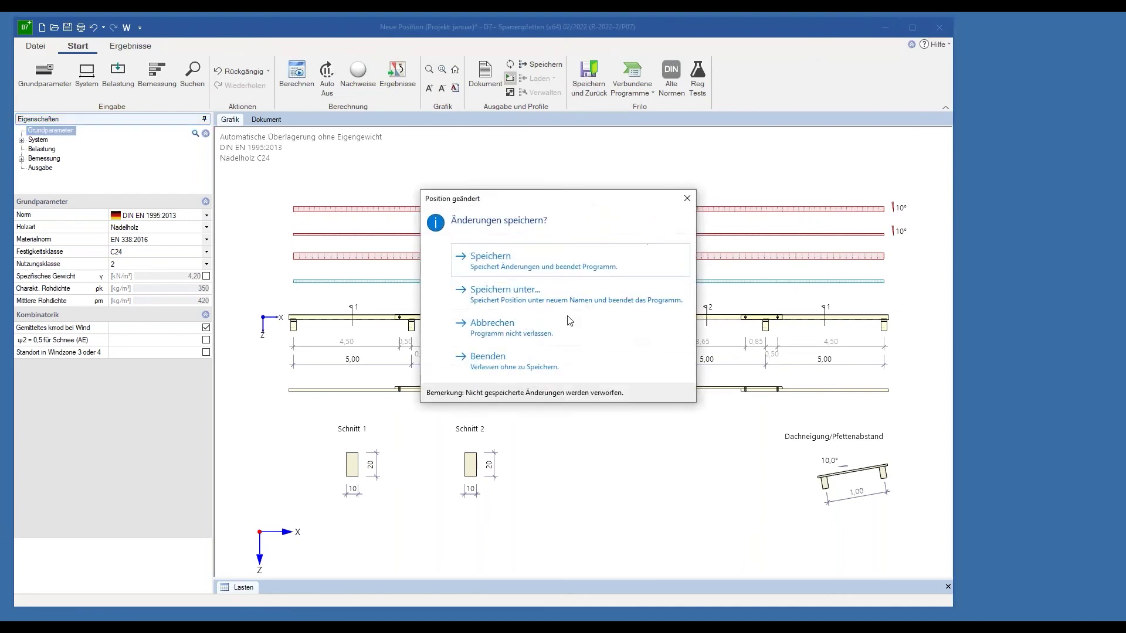
pyautogui.click(549, 367)
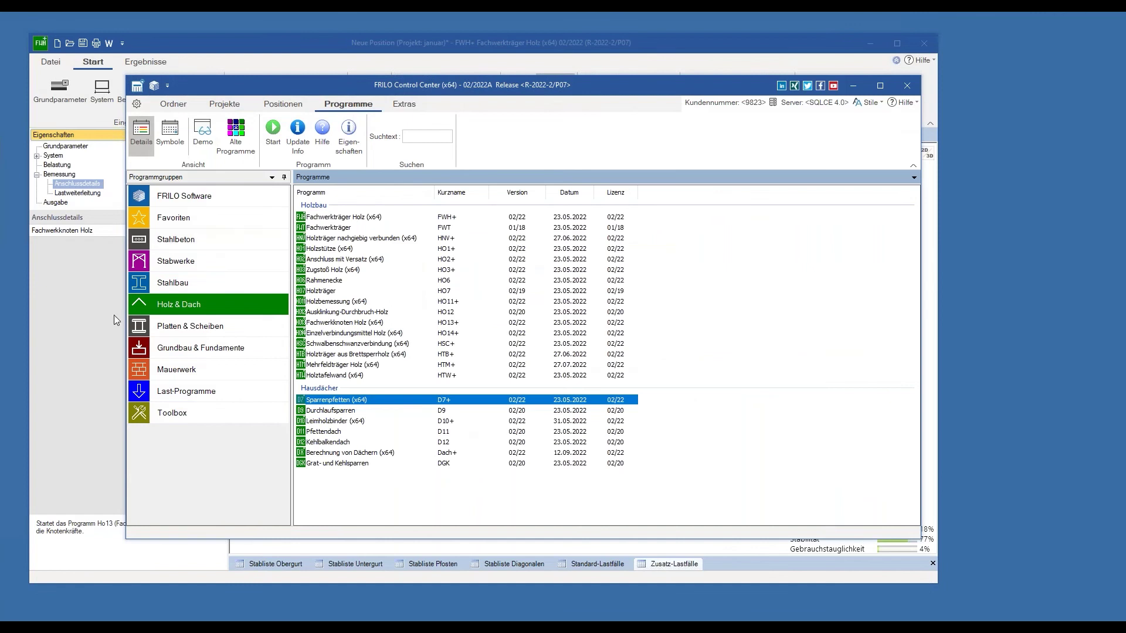
pyautogui.click(112, 334)
pyautogui.click(933, 49)
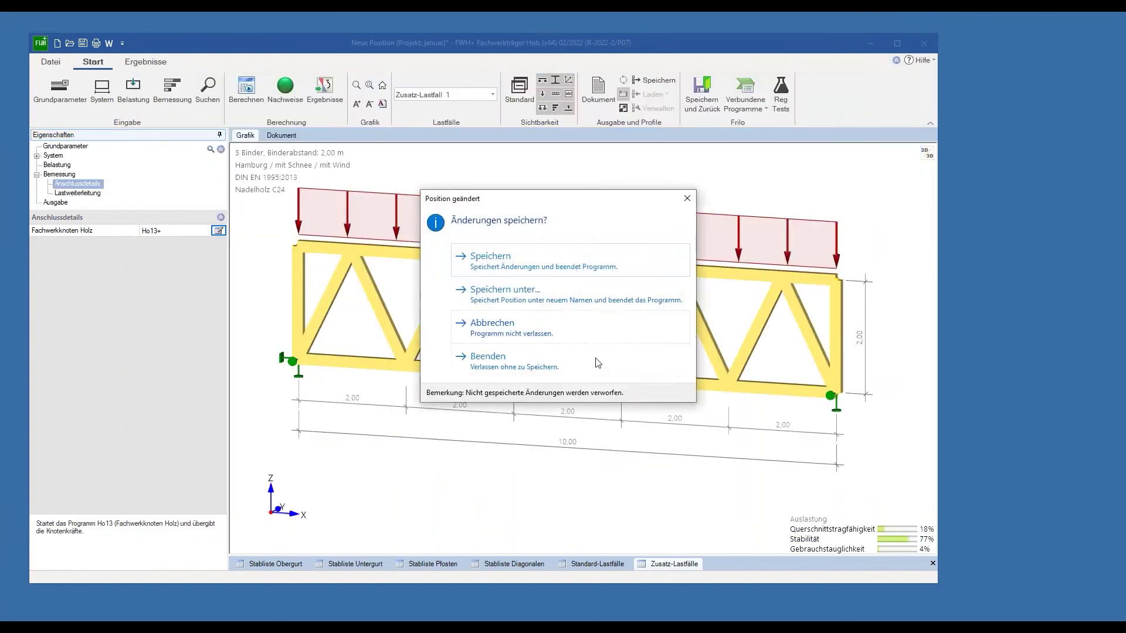
pyautogui.click(583, 365)
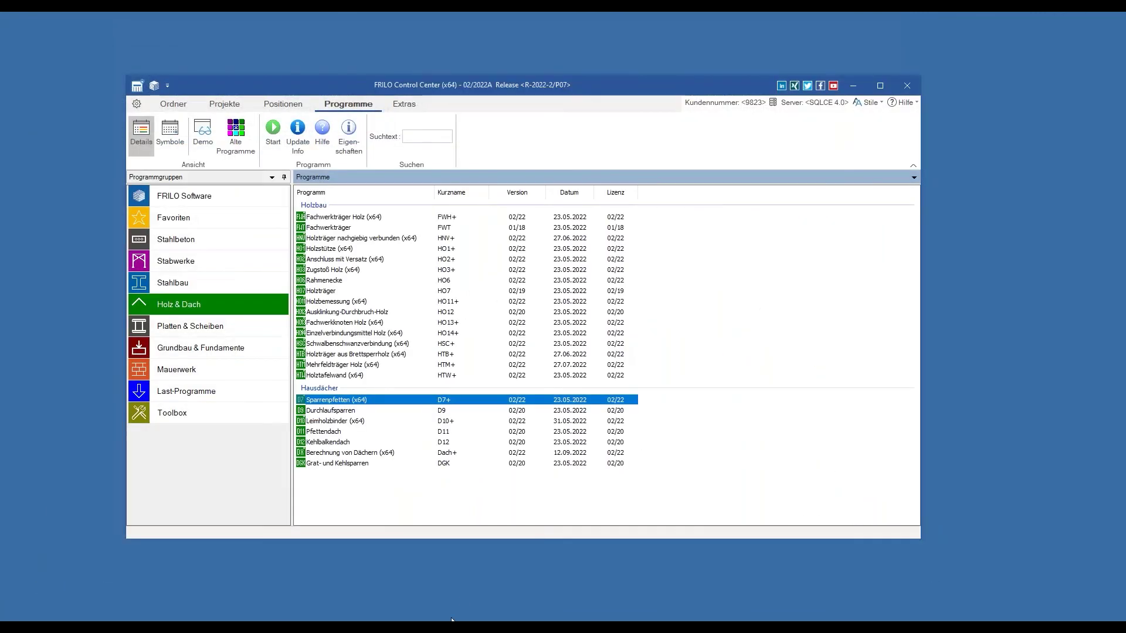
# Open Carport.SEM from the SEMA FRILO folder in SEMA and store it as 221BV077 in C:\SEMA\SEMAV221DE\PROJEKTE
pyautogui.moveTo(452, 619)
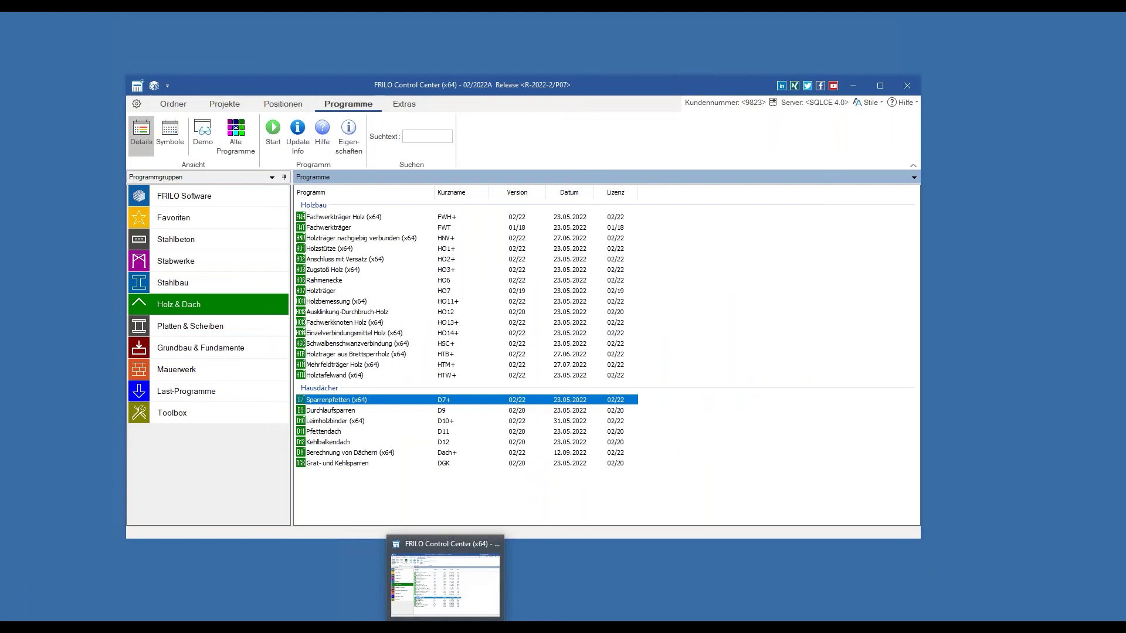
pyautogui.moveTo(335, 619)
pyautogui.click(279, 610)
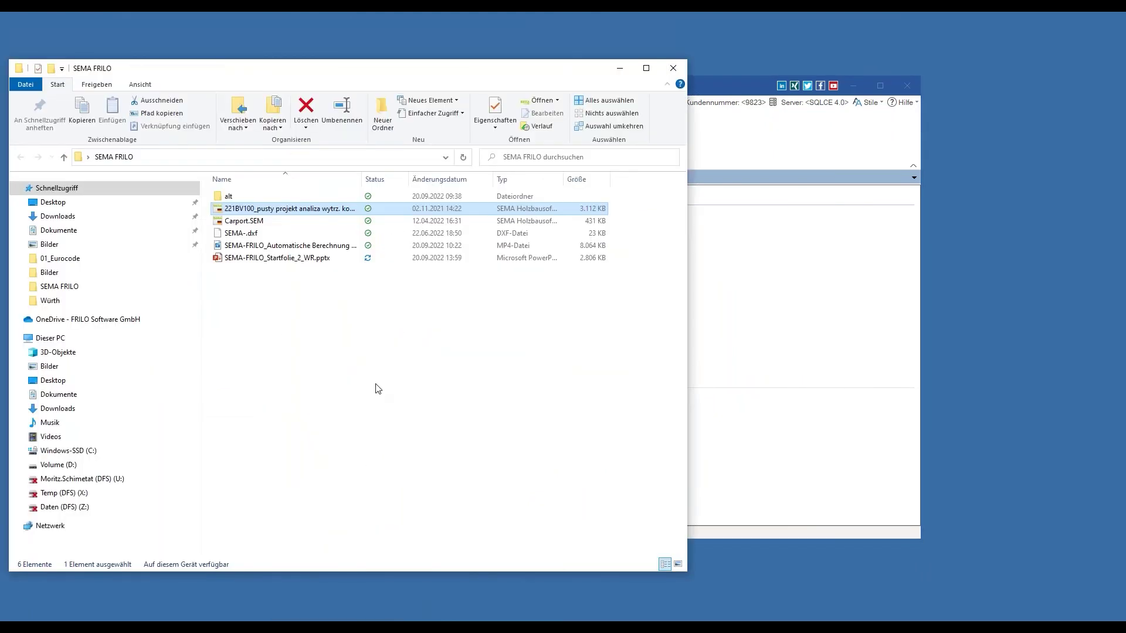
pyautogui.click(295, 221)
pyautogui.doubleClick(295, 221)
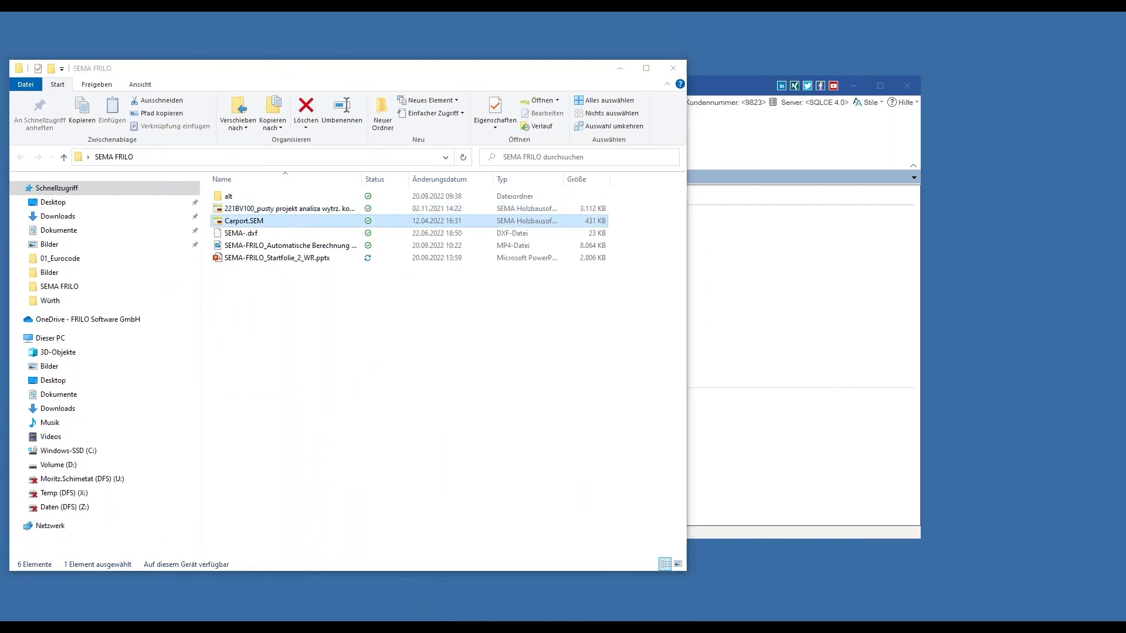
pyautogui.click(563, 478)
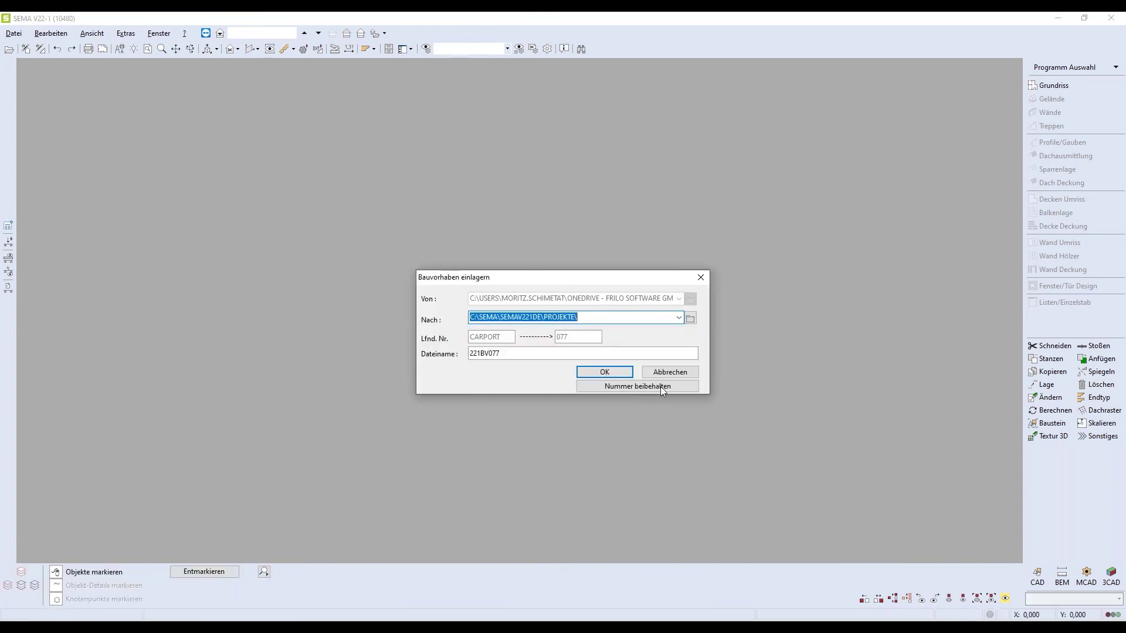
pyautogui.click(617, 373)
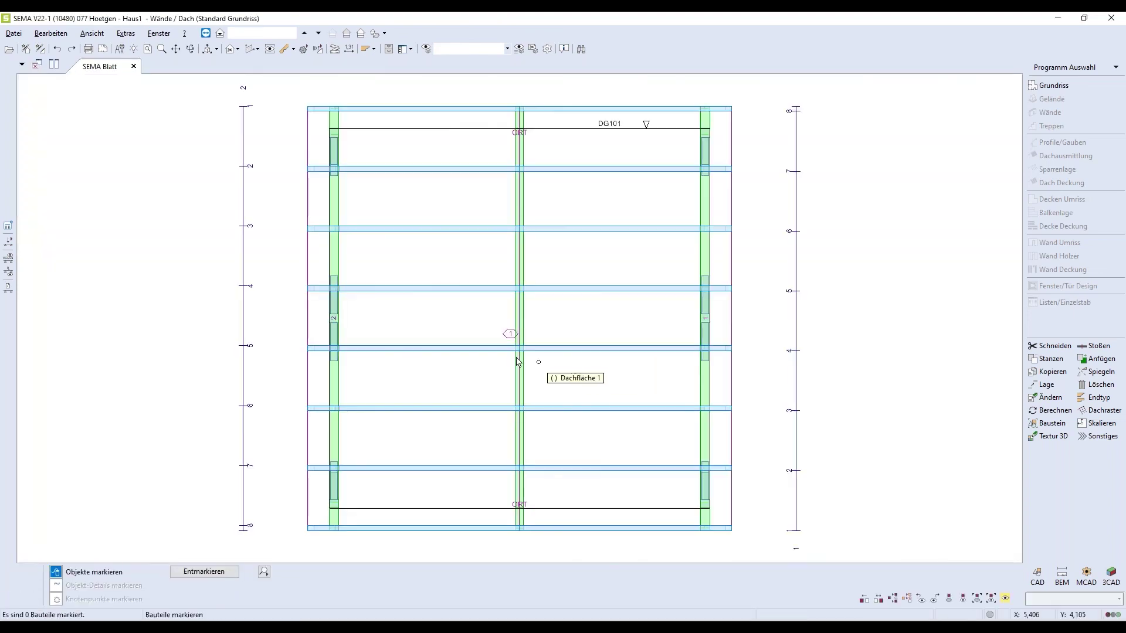
# Show the carport in 3D with the roof covering hidden so only the timber frame is displayed
pyautogui.click(206, 50)
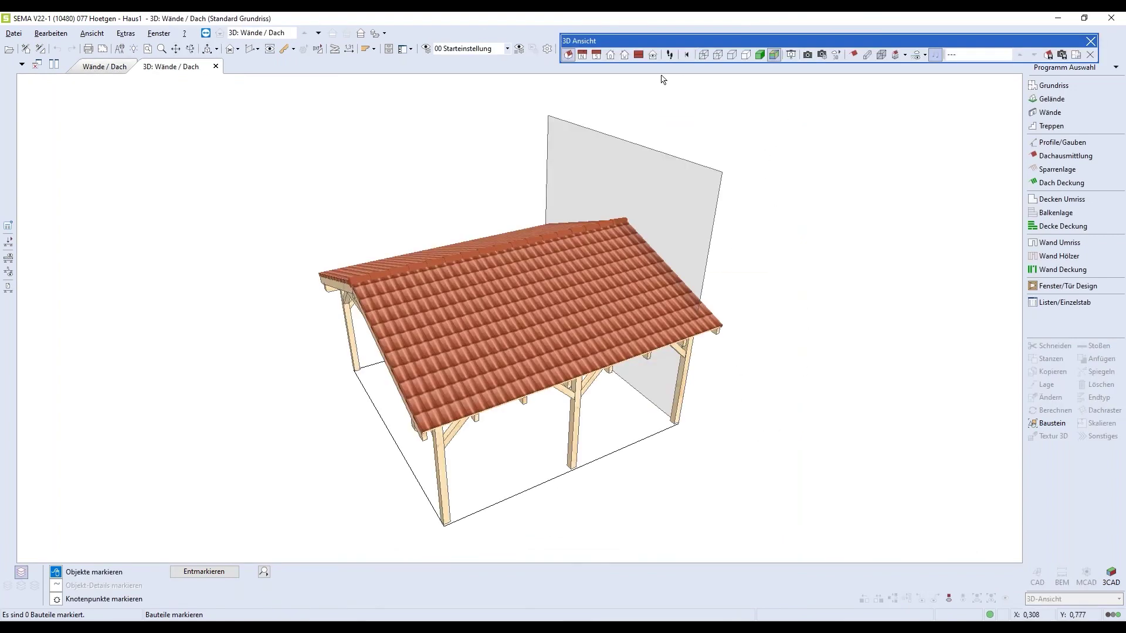
pyautogui.click(854, 55)
pyautogui.moveTo(578, 477); pyautogui.dragTo(661, 462)
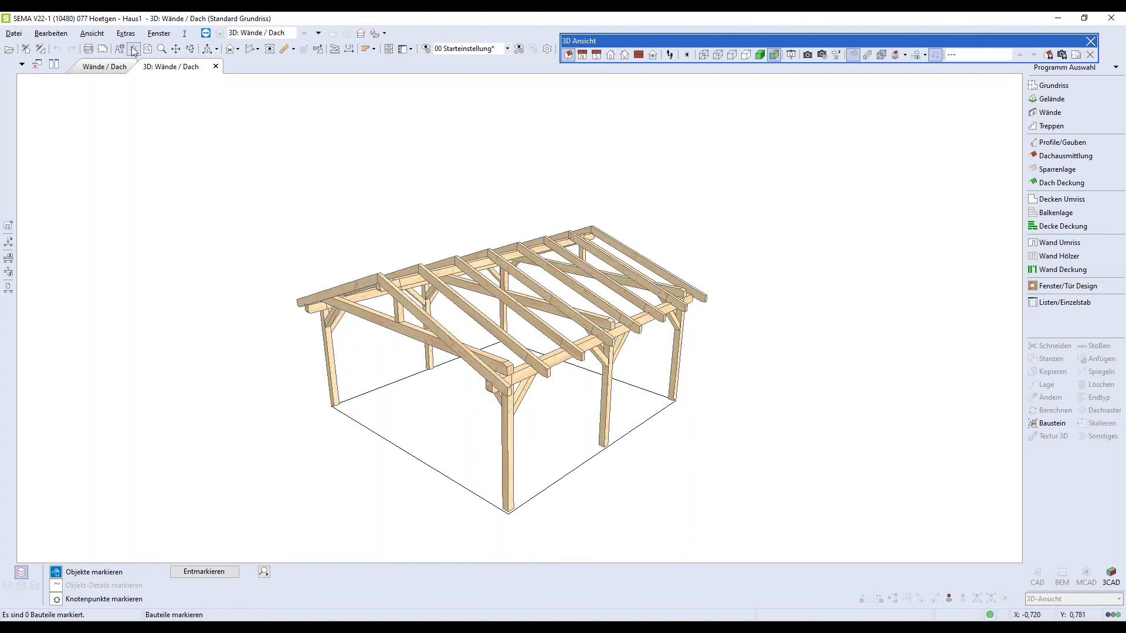
# Start the DXF-format Statik export for the carport and create a new 3D Stab- und Knotenmodell
pyautogui.click(127, 35)
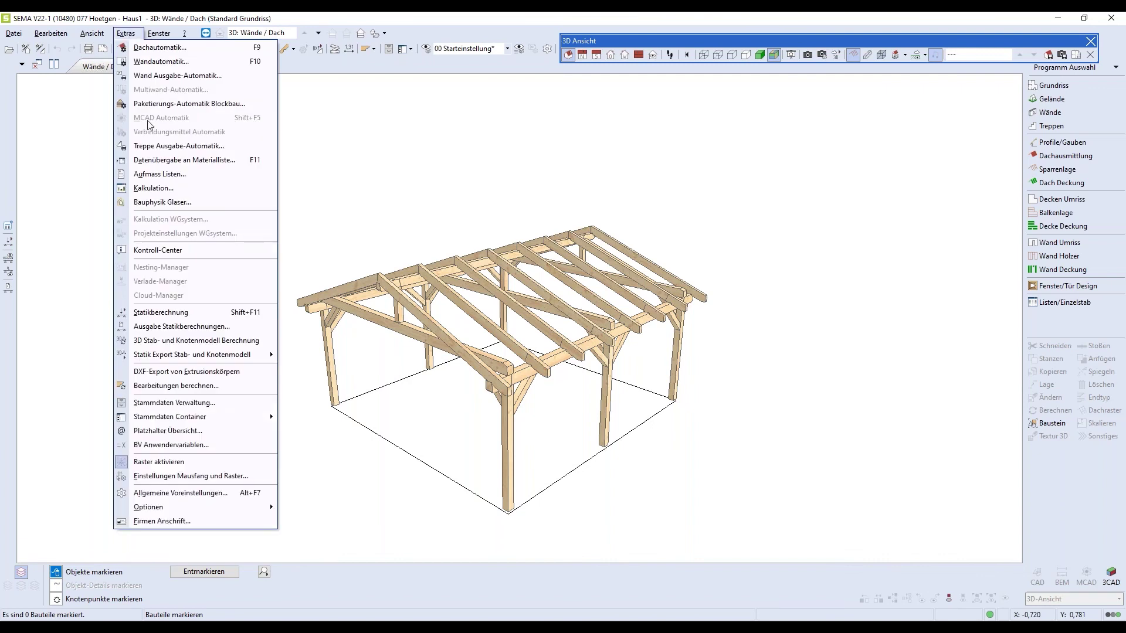
pyautogui.moveTo(190, 356)
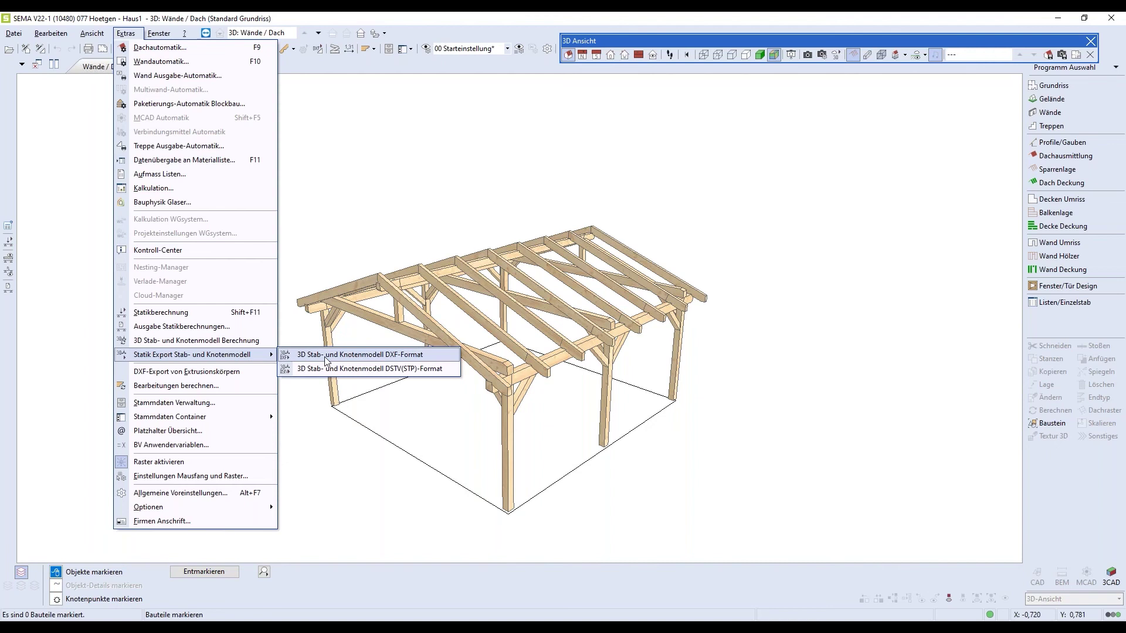
pyautogui.click(422, 355)
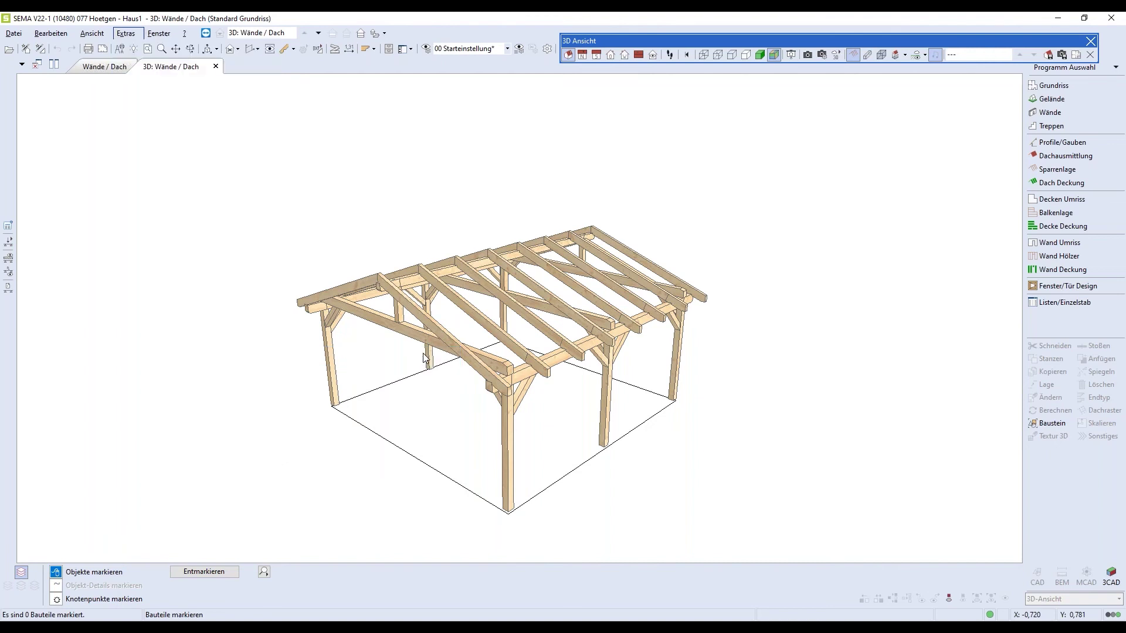
pyautogui.moveTo(570, 297); pyautogui.dragTo(250, 168)
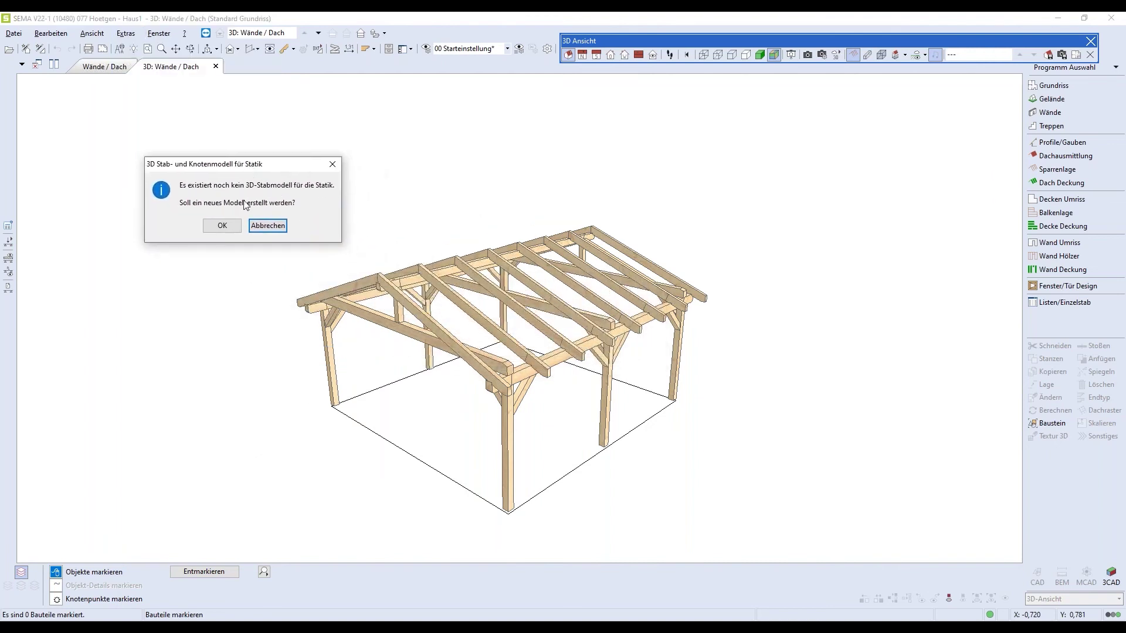
pyautogui.click(222, 225)
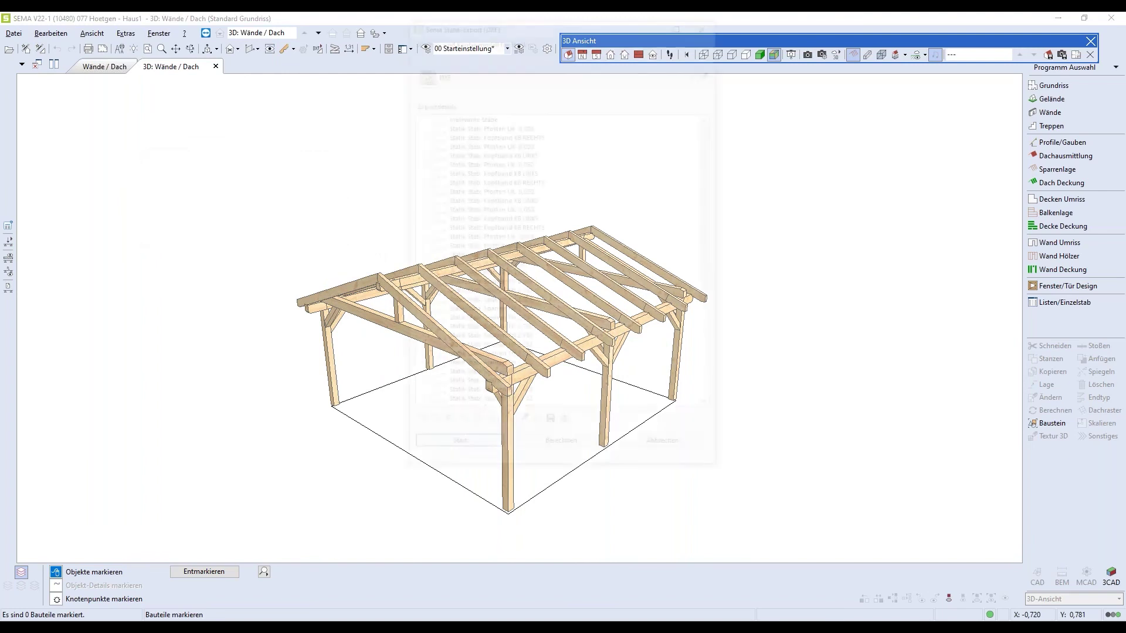
# Review the members in the export details, start the DXF export, and cancel saving the file
pyautogui.scroll(-6, 523, 311)
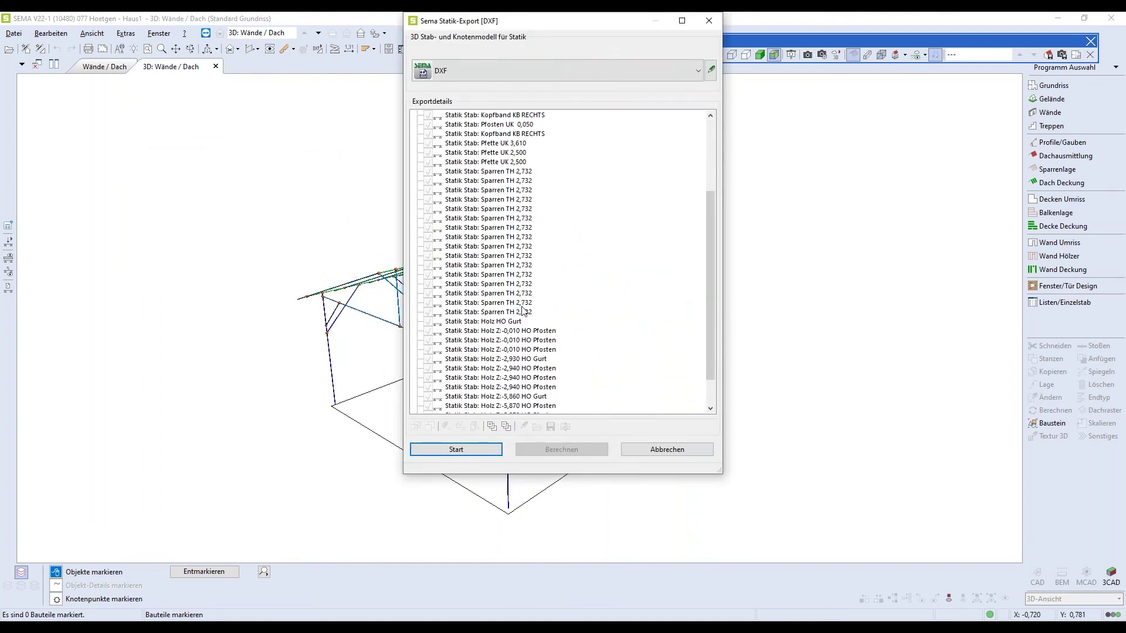
pyautogui.scroll(6, 523, 312)
pyautogui.click(475, 451)
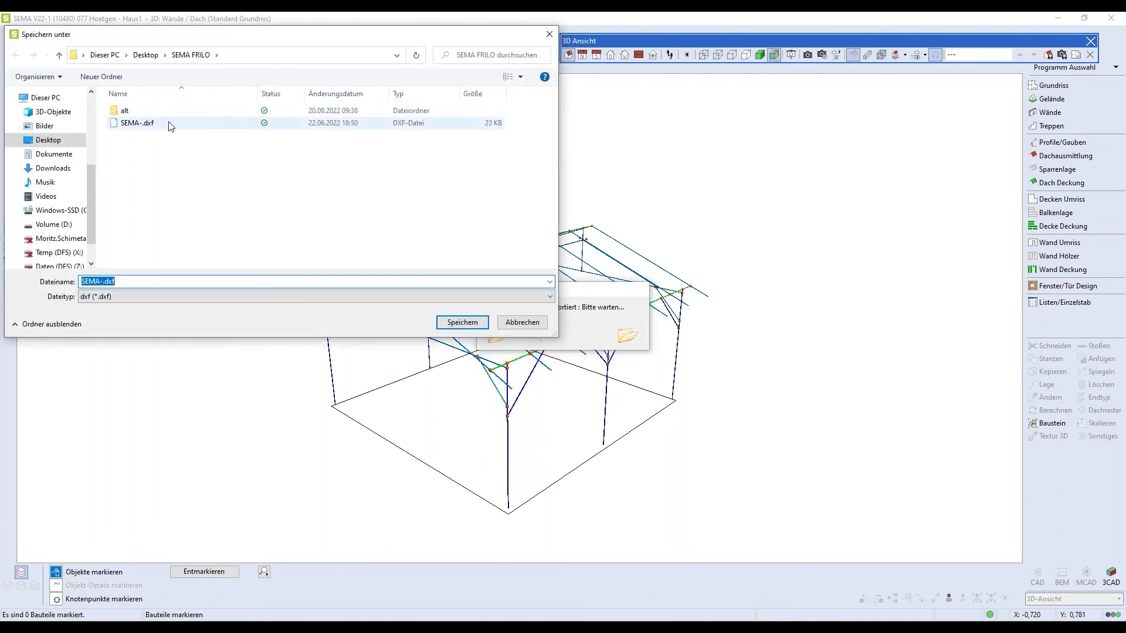
pyautogui.click(518, 324)
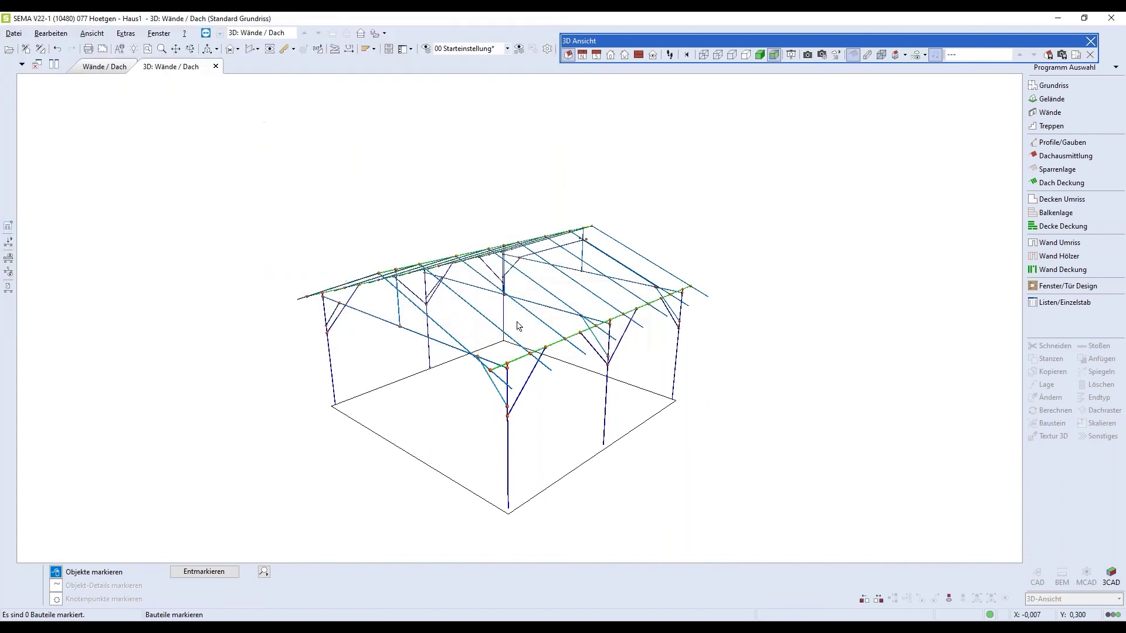
# Inspect the carport's 3D member and node model from another angle and close SEMA
pyautogui.click(190, 50)
pyautogui.moveTo(541, 455)
pyautogui.mouseDown()
pyautogui.moveTo(776, 455)
pyautogui.moveTo(534, 457)
pyautogui.moveTo(530, 467)
pyautogui.mouseUp()
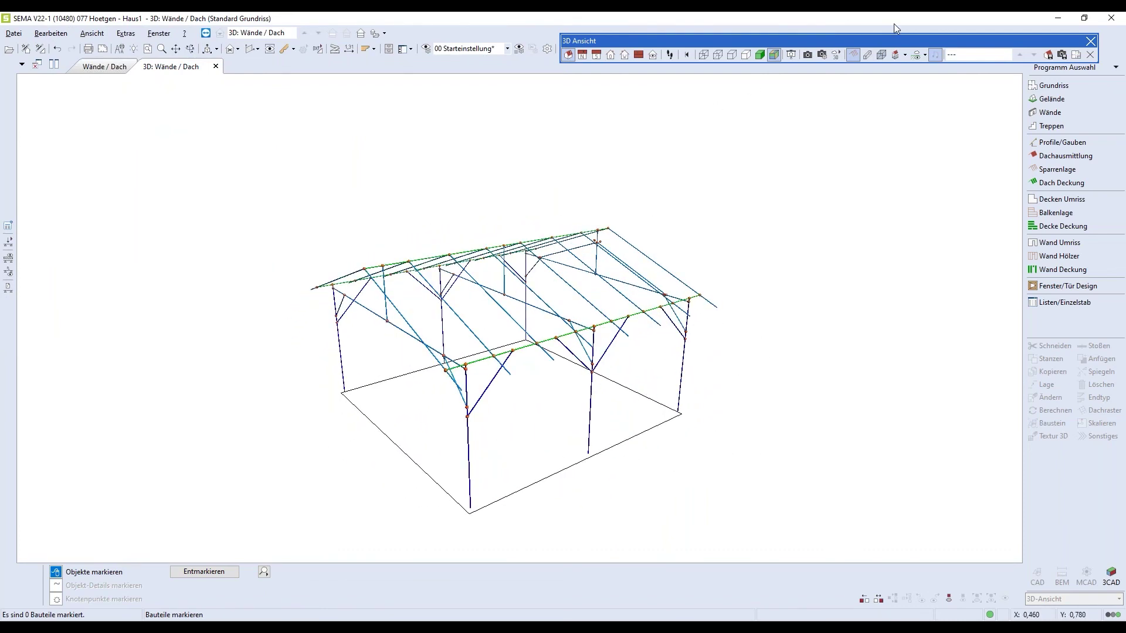
pyautogui.click(1112, 19)
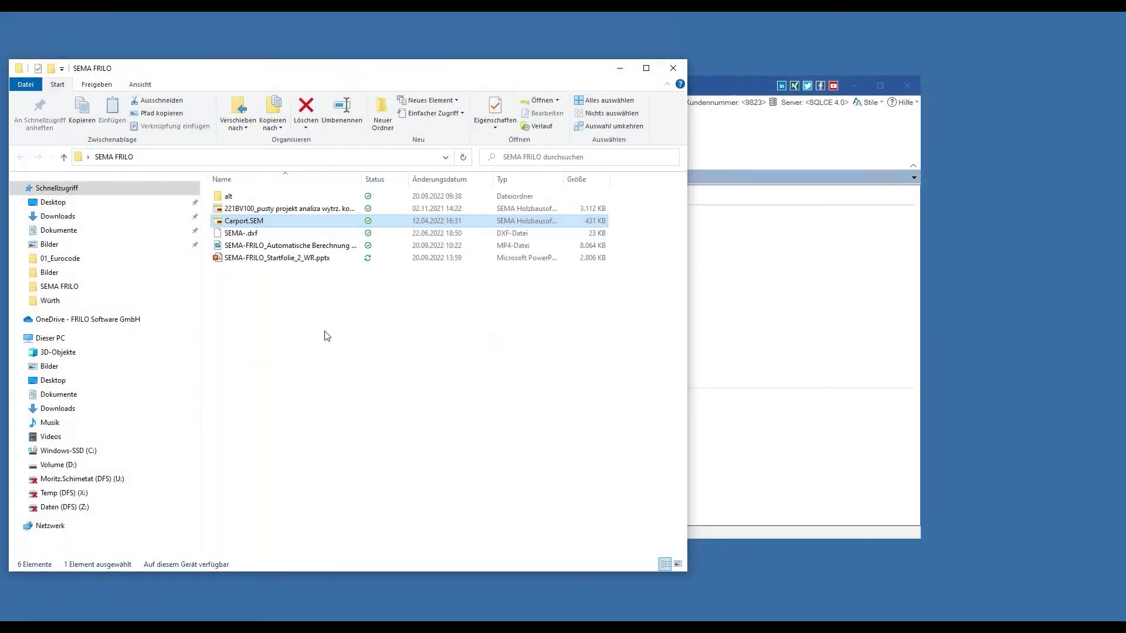
# Switch to FRILO Control Center, start Stabwerk (x64) from the Stabwerke programs, and choose the four-column 3D Stabwerk frame in the new-position assistant
pyautogui.click(793, 155)
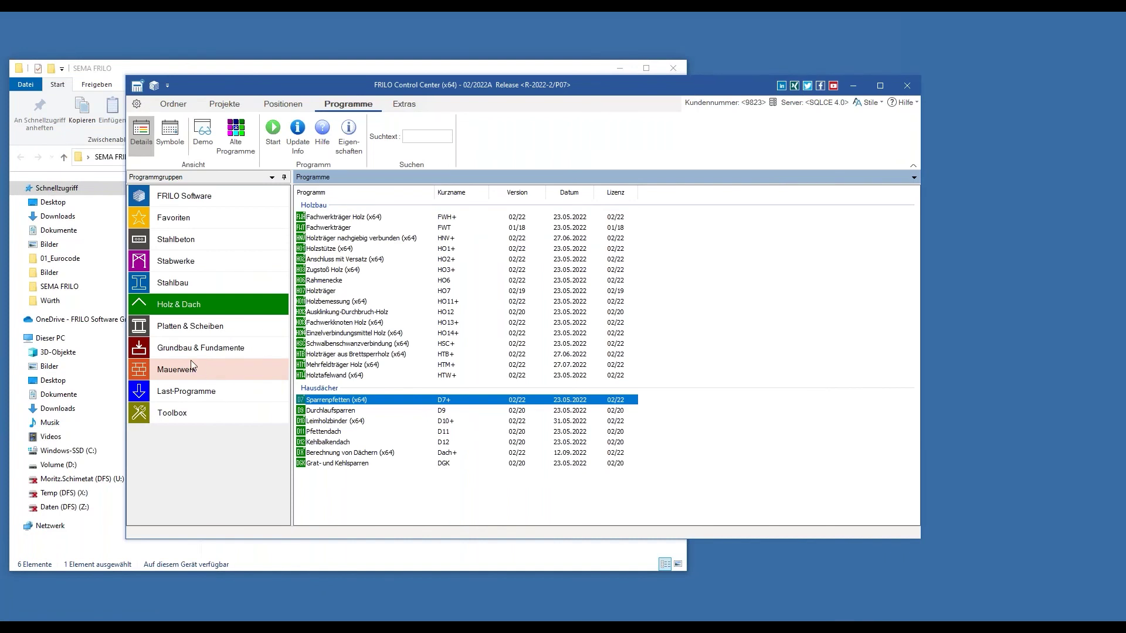
pyautogui.click(196, 265)
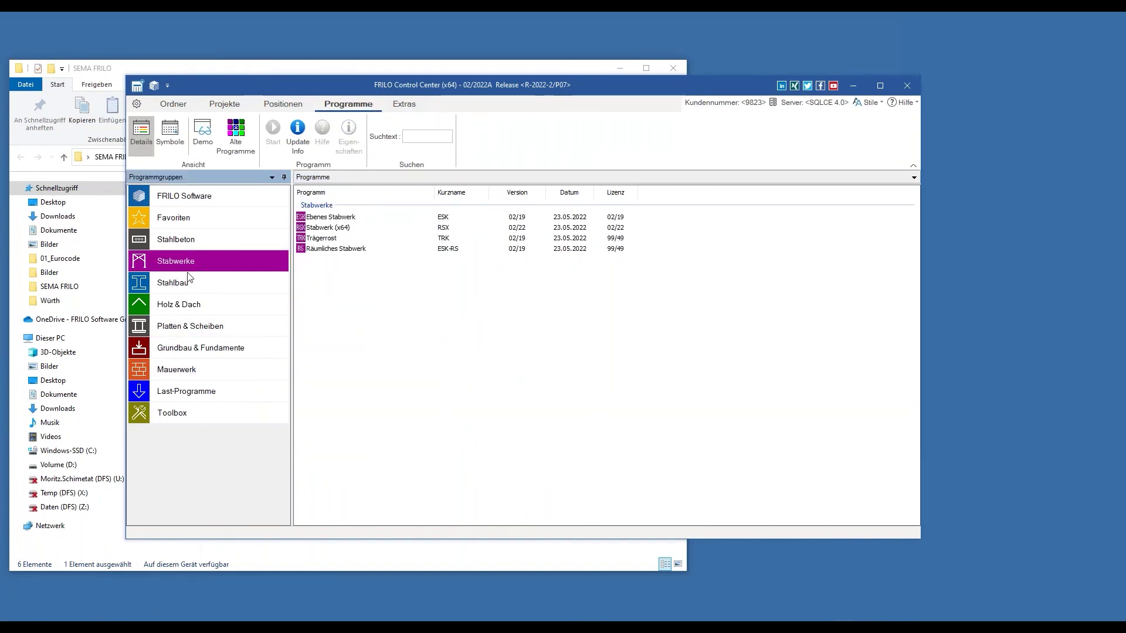
pyautogui.click(406, 229)
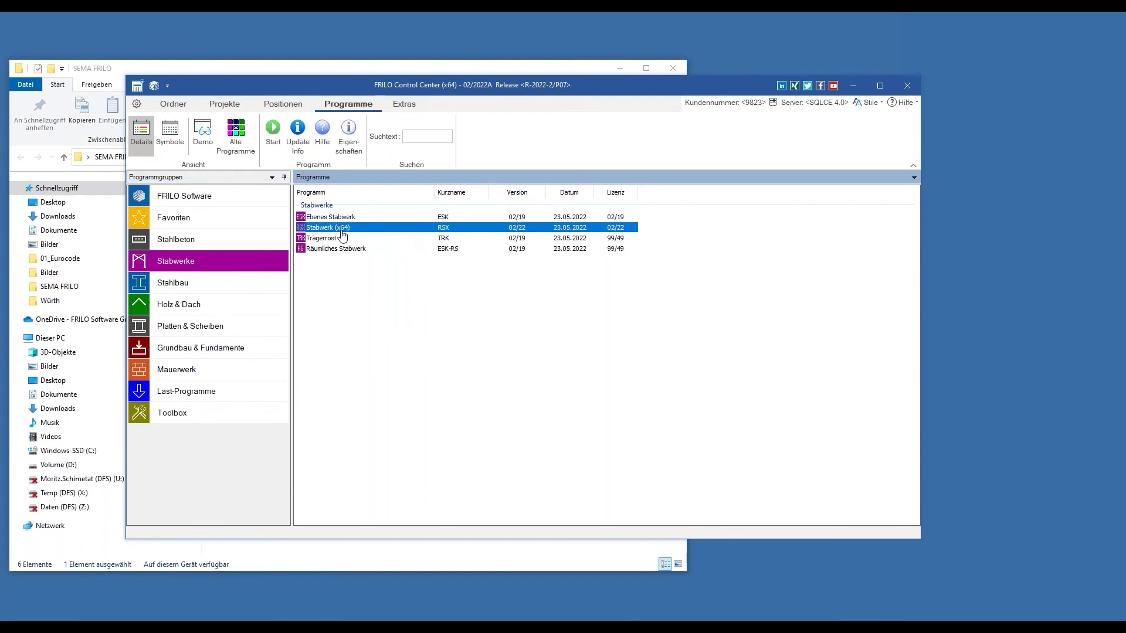
pyautogui.doubleClick(412, 233)
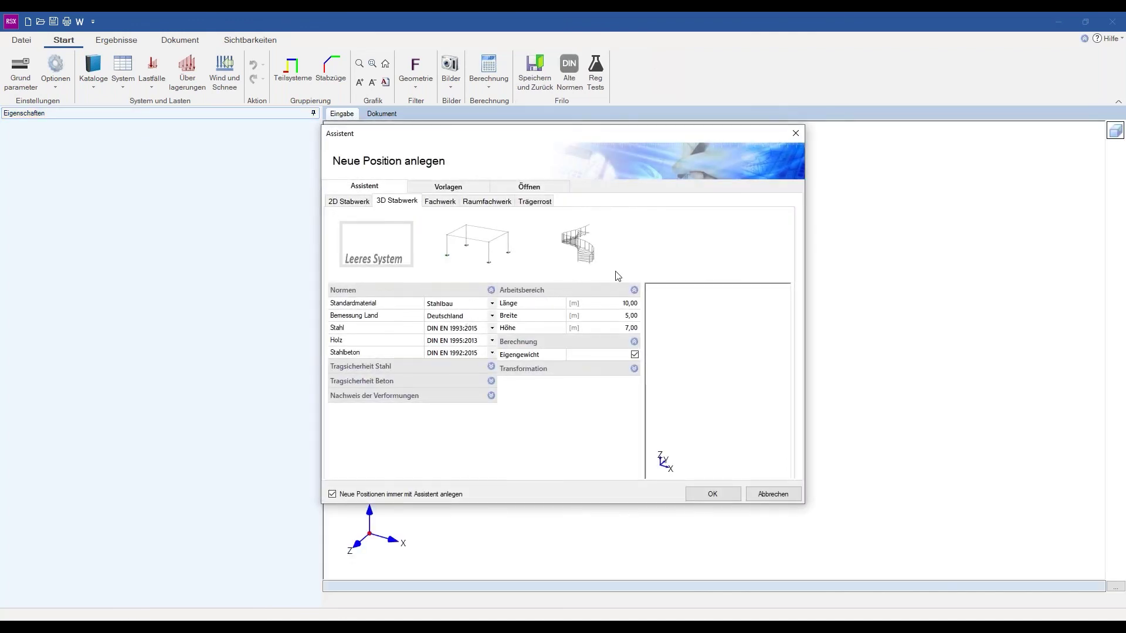
pyautogui.click(467, 257)
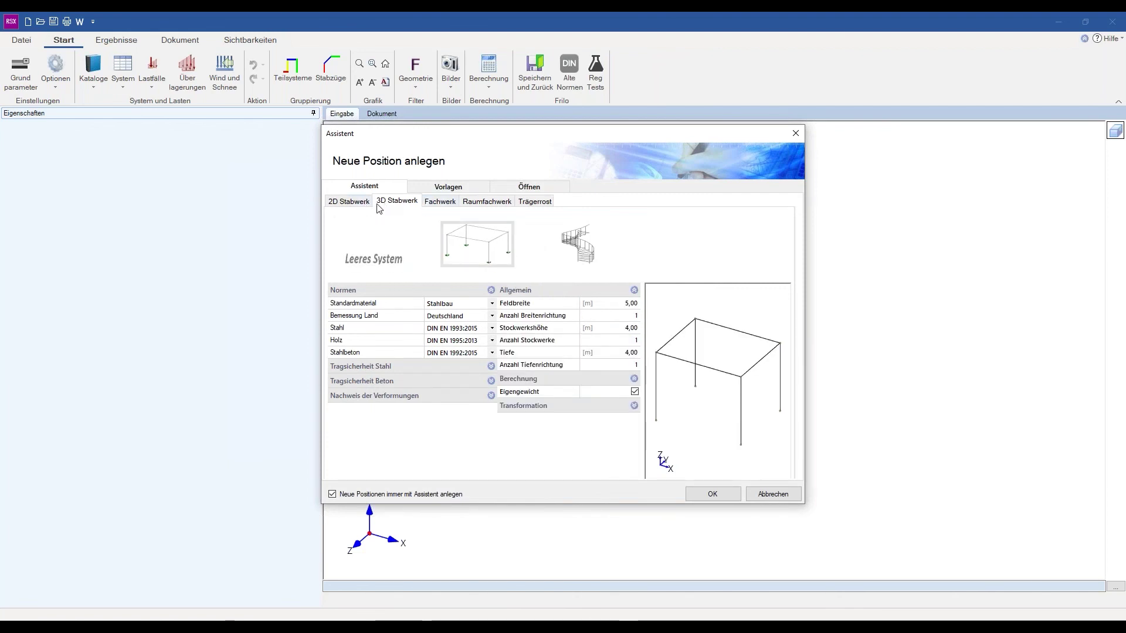
pyautogui.click(774, 494)
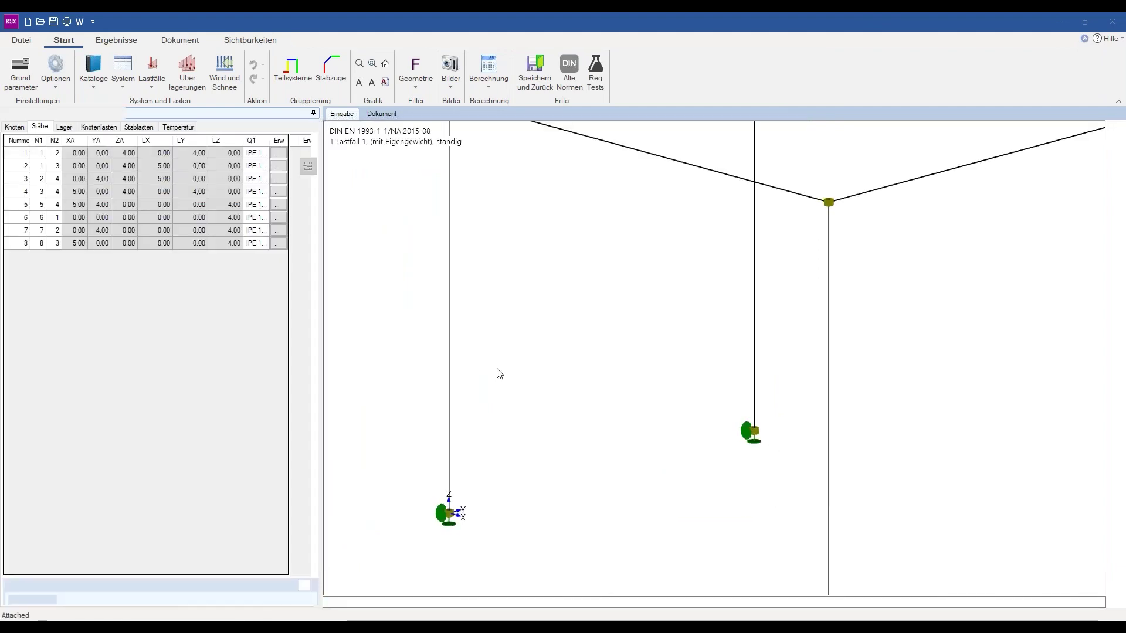
# Start a DXF import into the Stabwerk model and open the file SEMA-.dxf
pyautogui.click(21, 40)
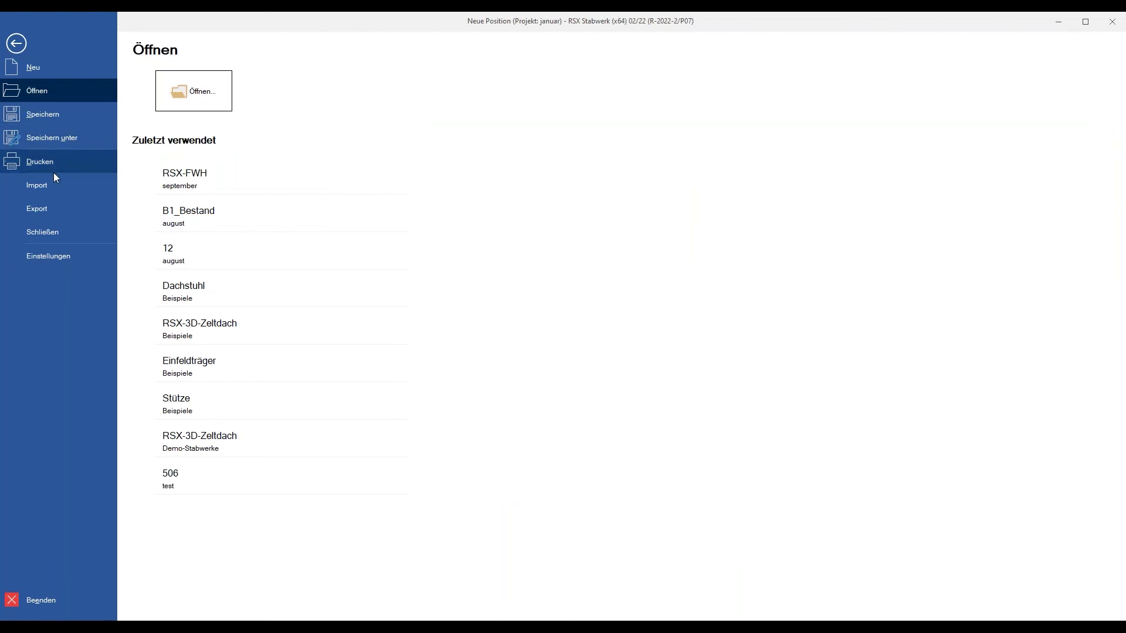
pyautogui.click(56, 189)
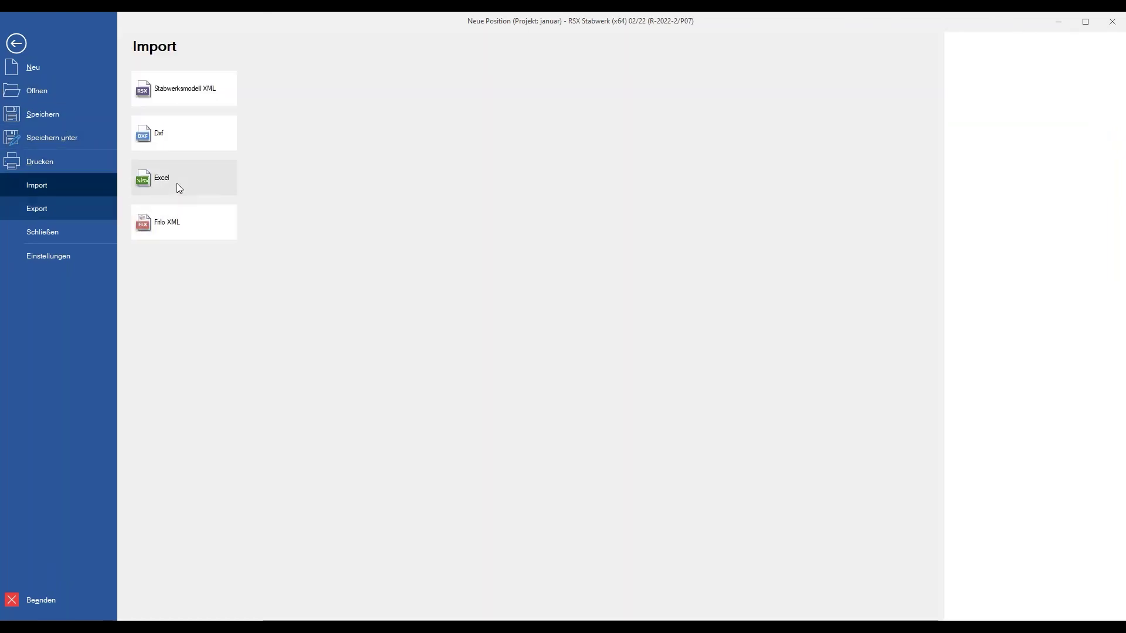
pyautogui.click(175, 136)
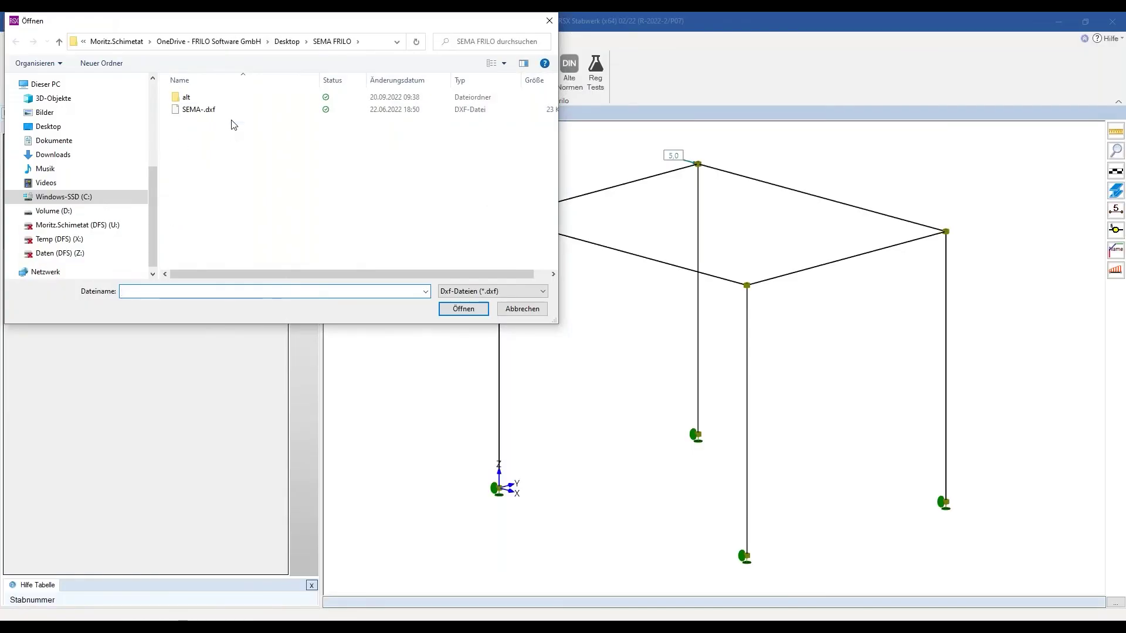
pyautogui.click(232, 112)
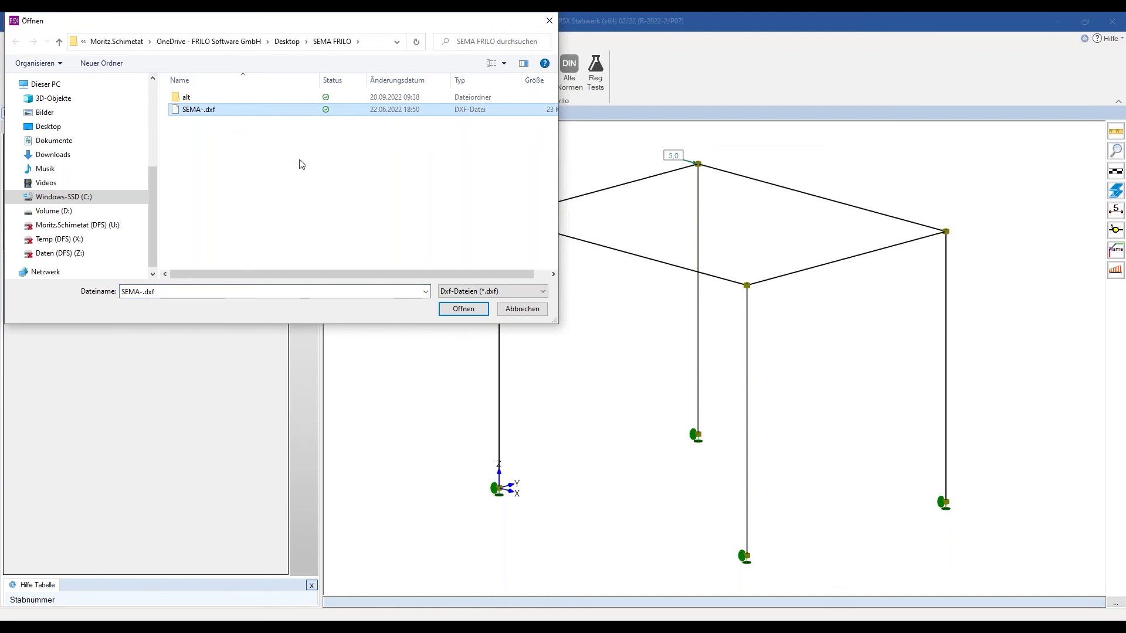
pyautogui.click(463, 309)
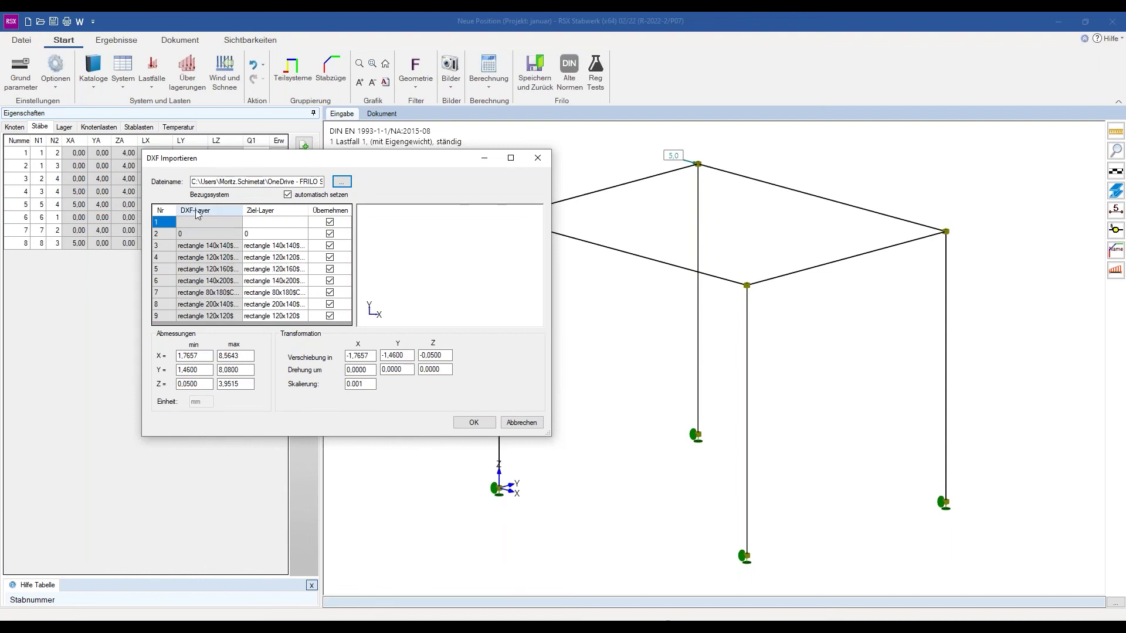
# Exclude the unnamed first DXF layer from the import, view the preview from the side, and set the scaling to 1
pyautogui.click(330, 223)
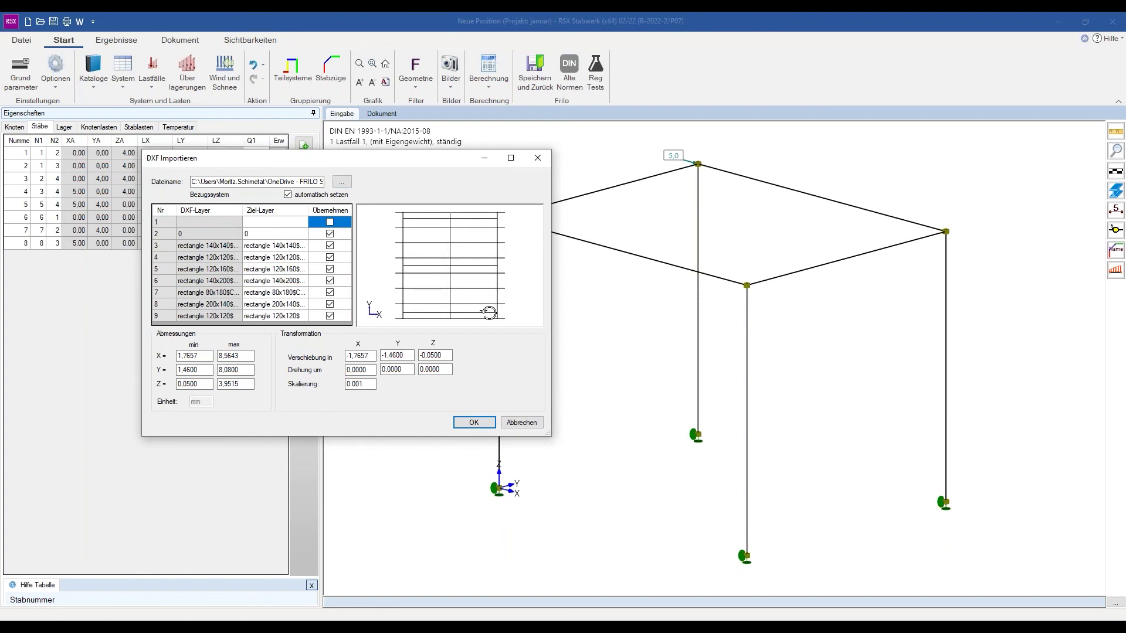
pyautogui.moveTo(476, 258); pyautogui.dragTo(472, 300)
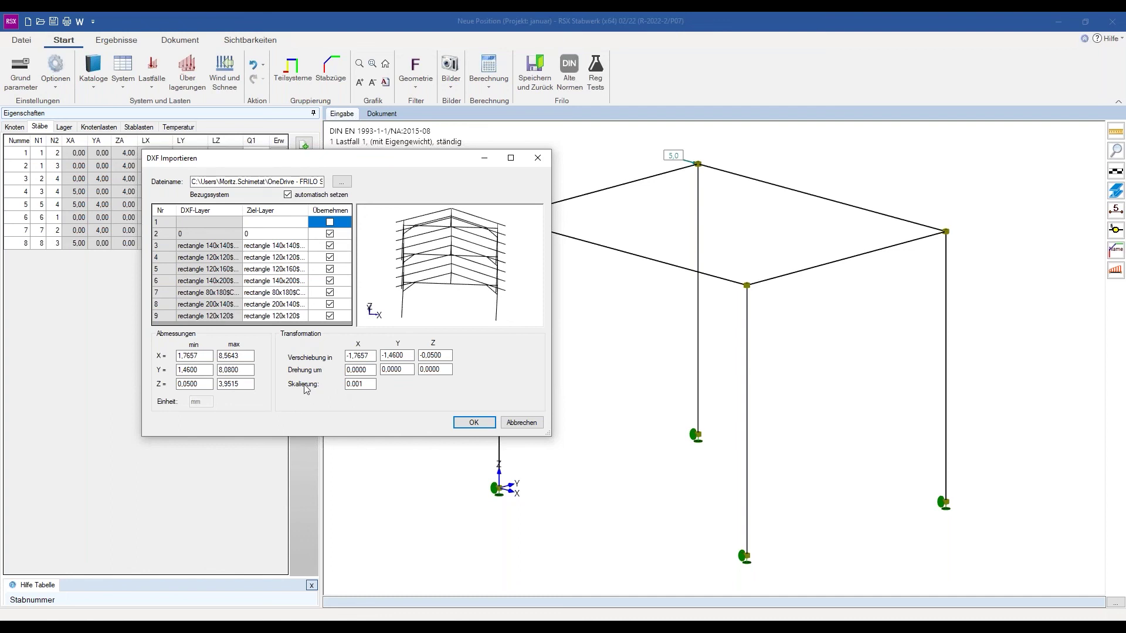
pyautogui.click(355, 389)
pyautogui.write('0.001')
pyautogui.doubleClick(368, 385)
pyautogui.write('1')
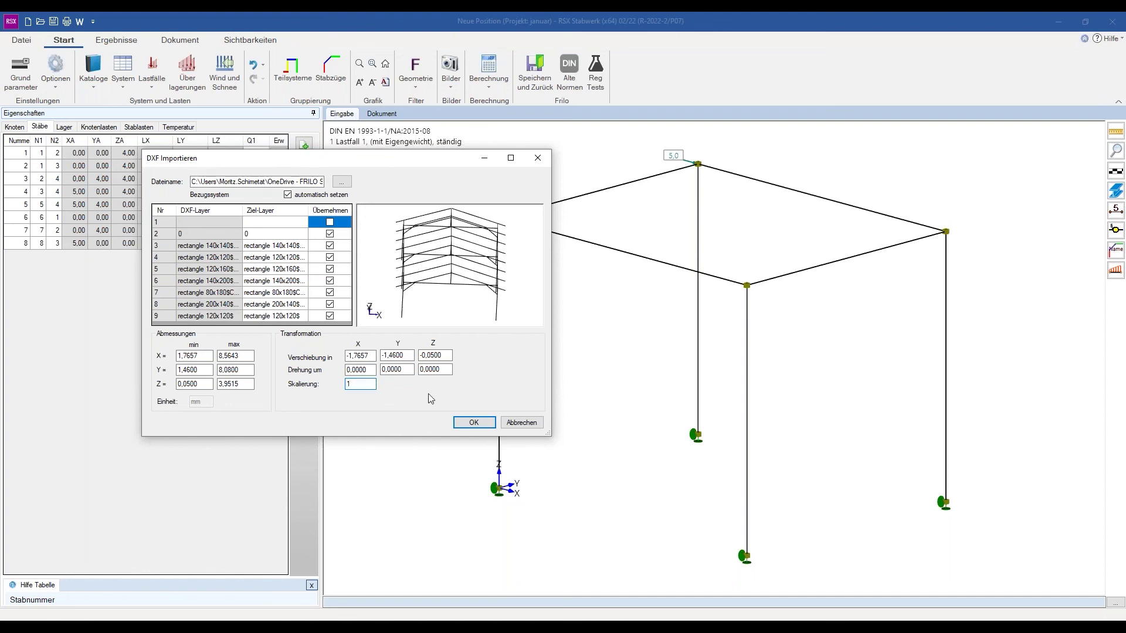